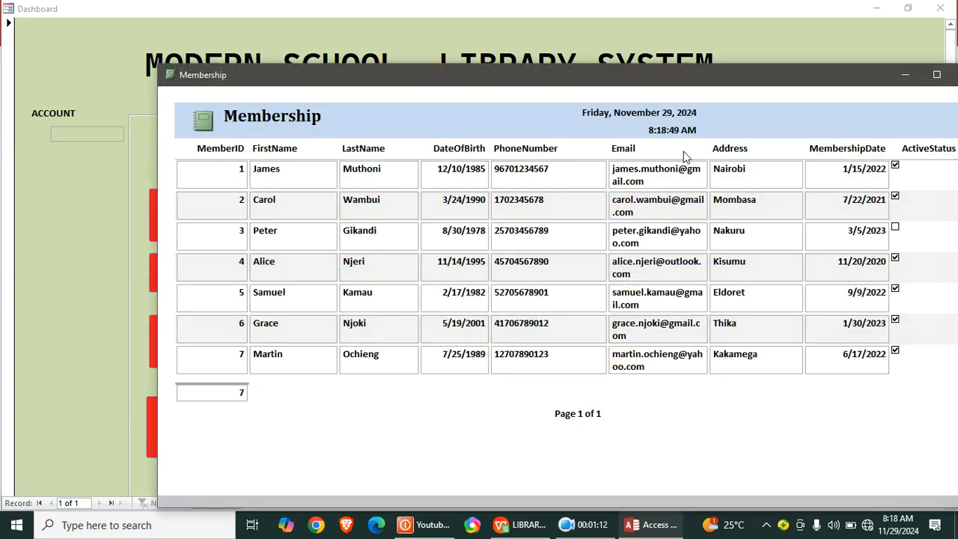
- Review the open membership report, then view the total issued books report, closing each one
left_click_drag(576, 82, 506, 81)
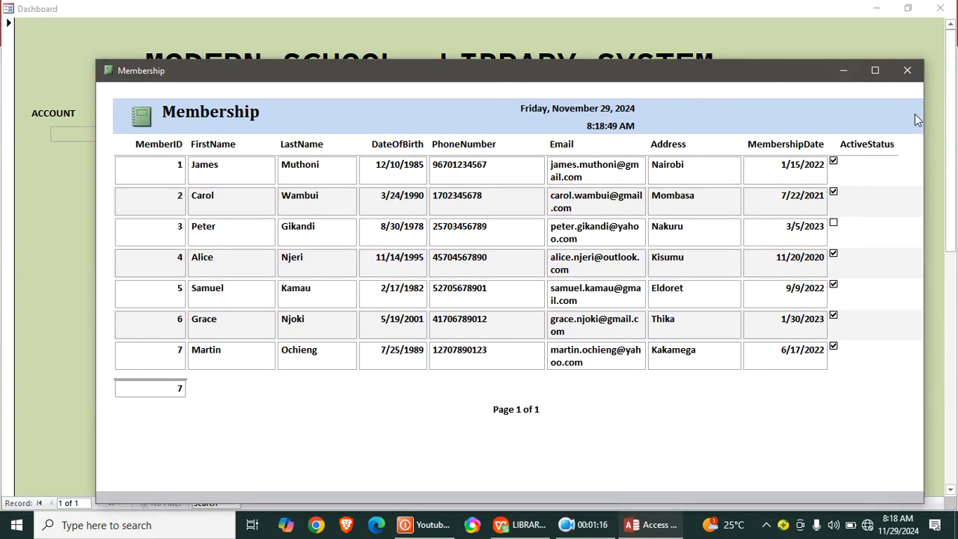
left_click(907, 71)
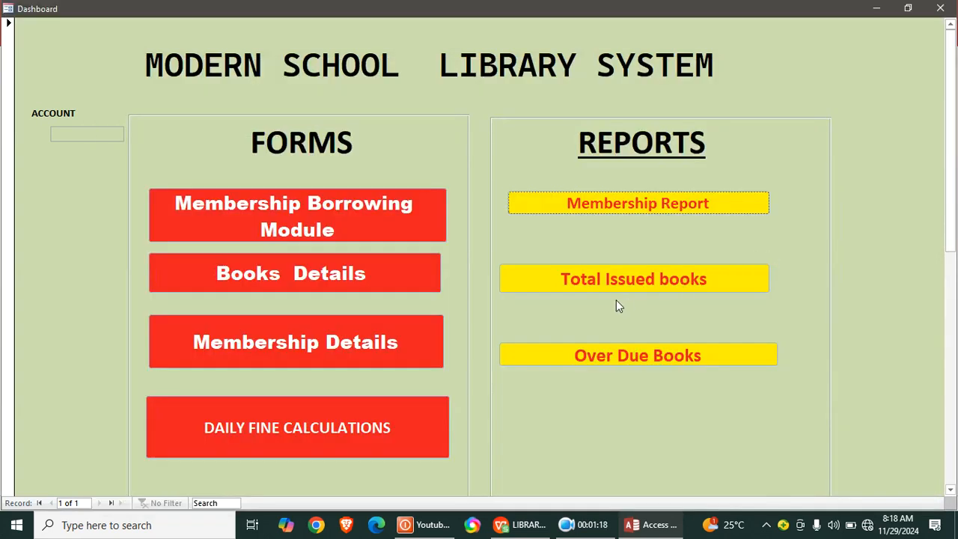
left_click(623, 279)
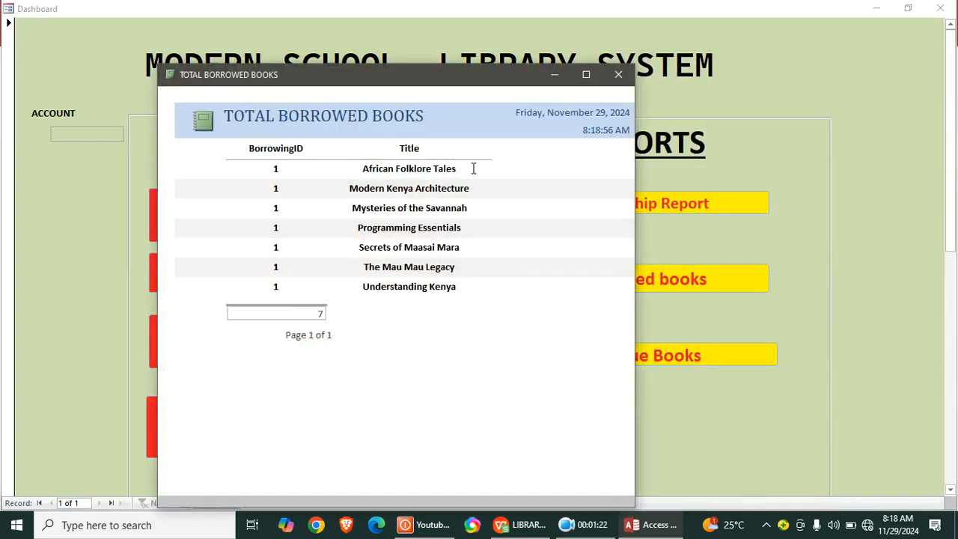
left_click(618, 74)
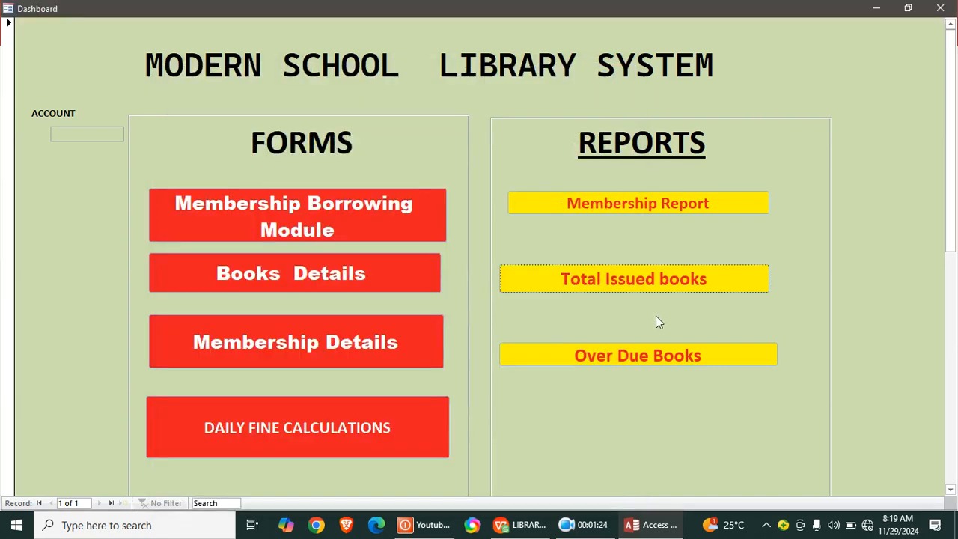
- View the overdue books report from the dashboard and close it
left_click(661, 359)
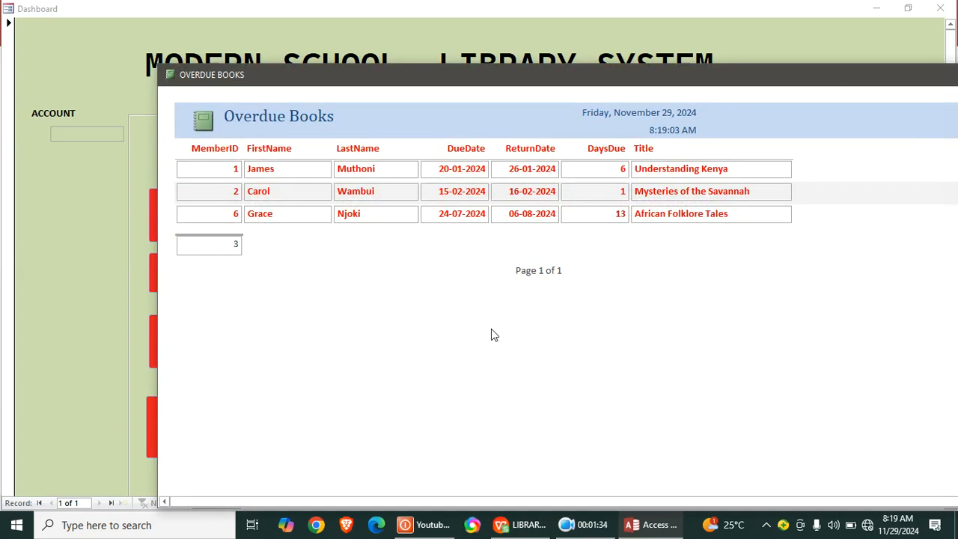
double_click(791, 74)
left_click(947, 81)
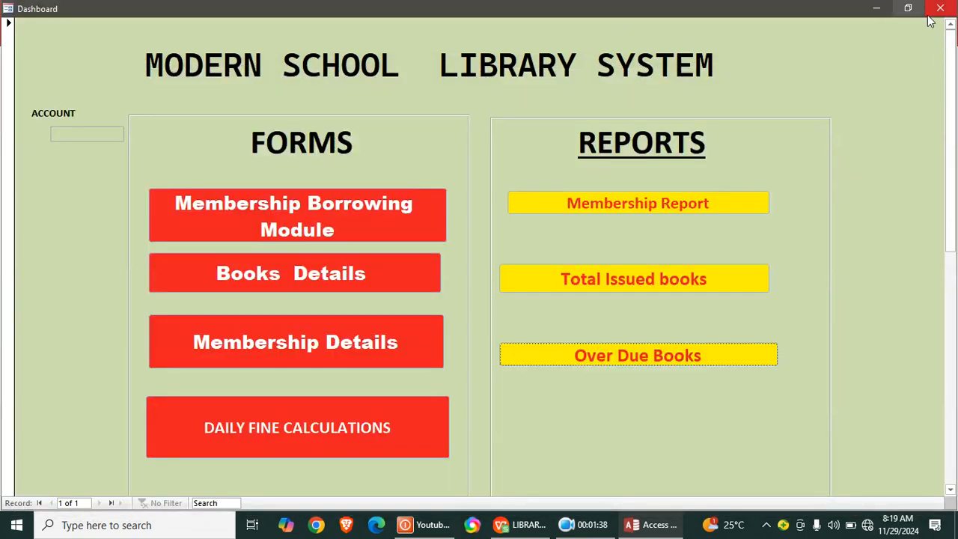
- Close the library dashboard and cancel the login window to leave the LIBRARY MIS_Backup database
left_click(940, 9)
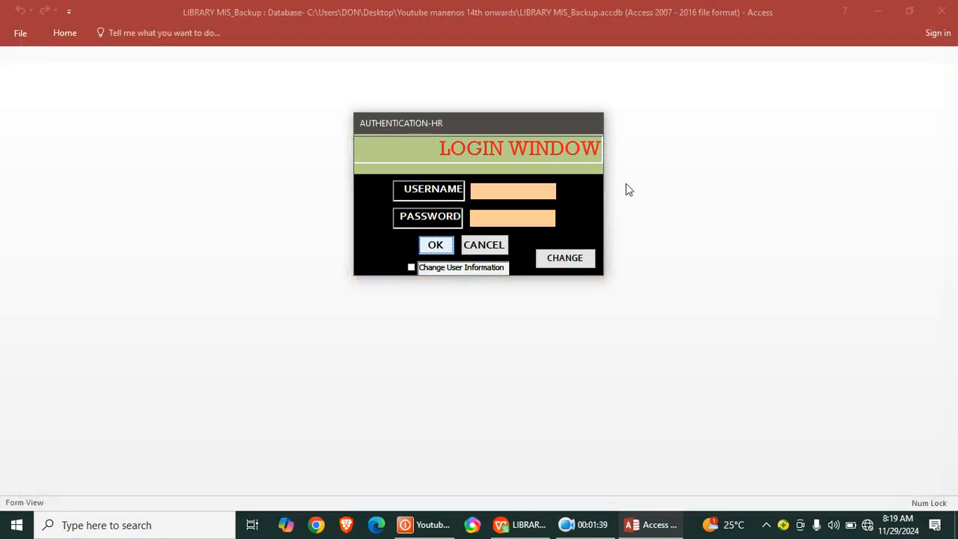
left_click(493, 258)
left_click(477, 307)
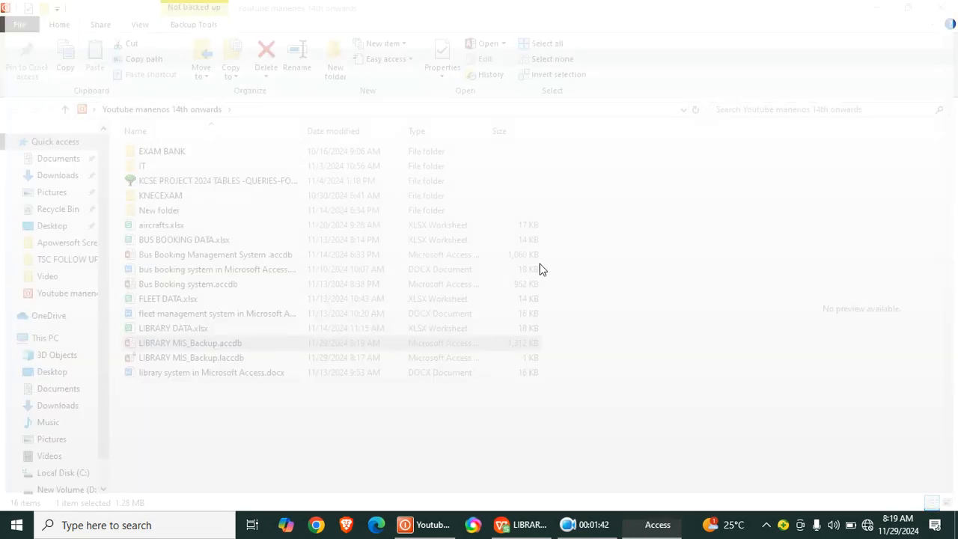
- Create a new Microsoft Access database file in the current folder, named LIBRARY MANAGEMENT SYSTEM
right_click(197, 417)
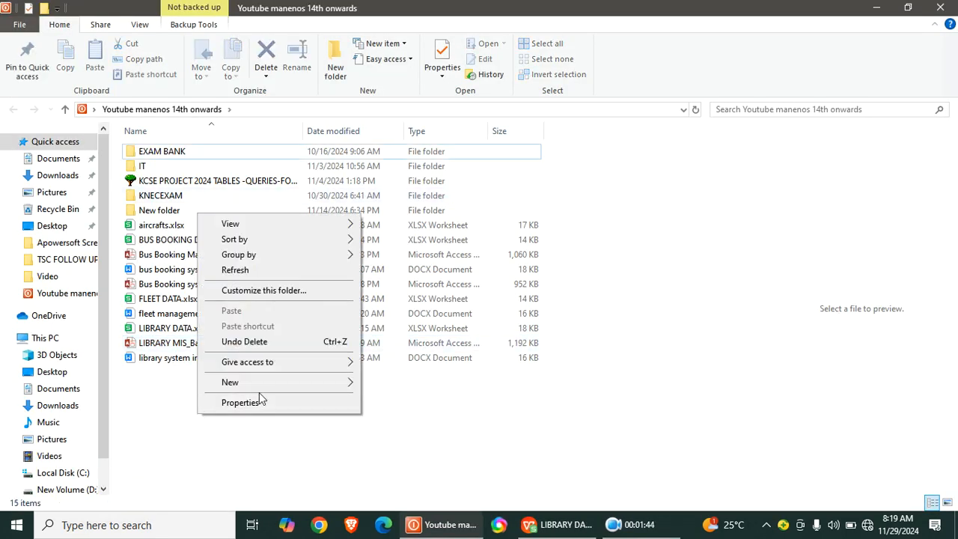
mouse_move(315, 386)
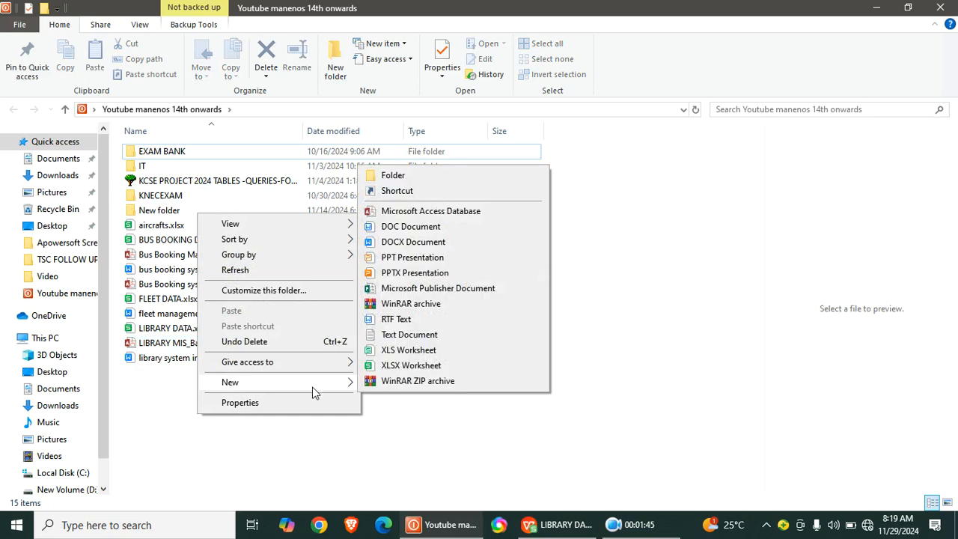
left_click(427, 213)
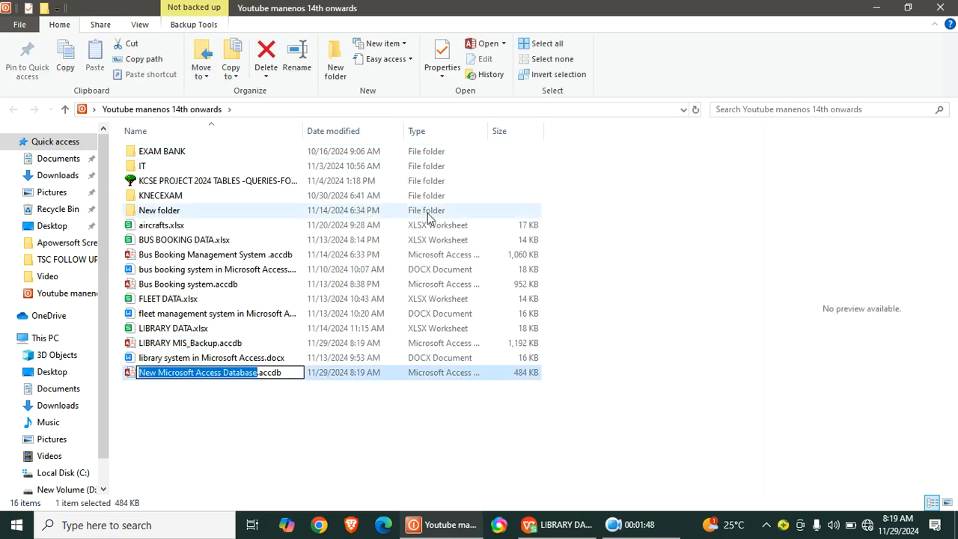
type("LIB")
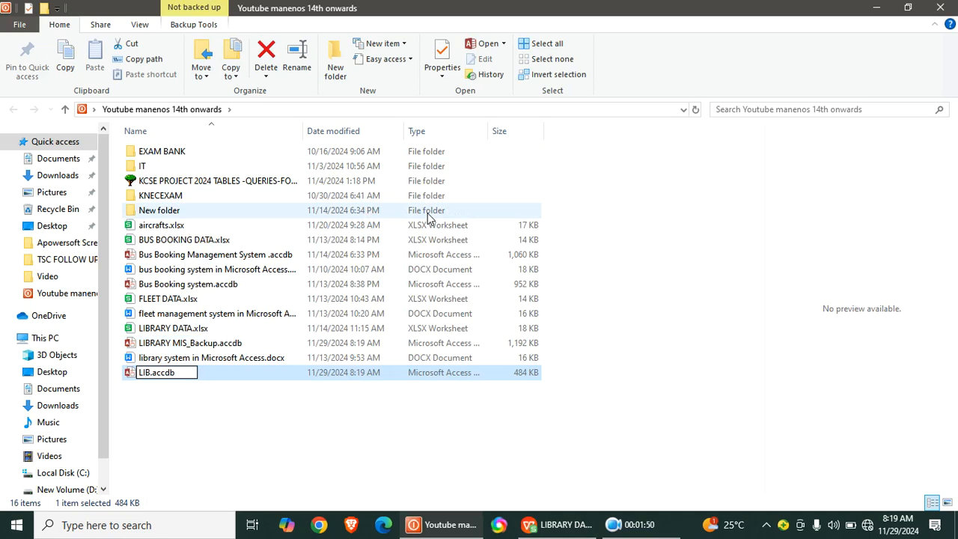
type("RARY MA")
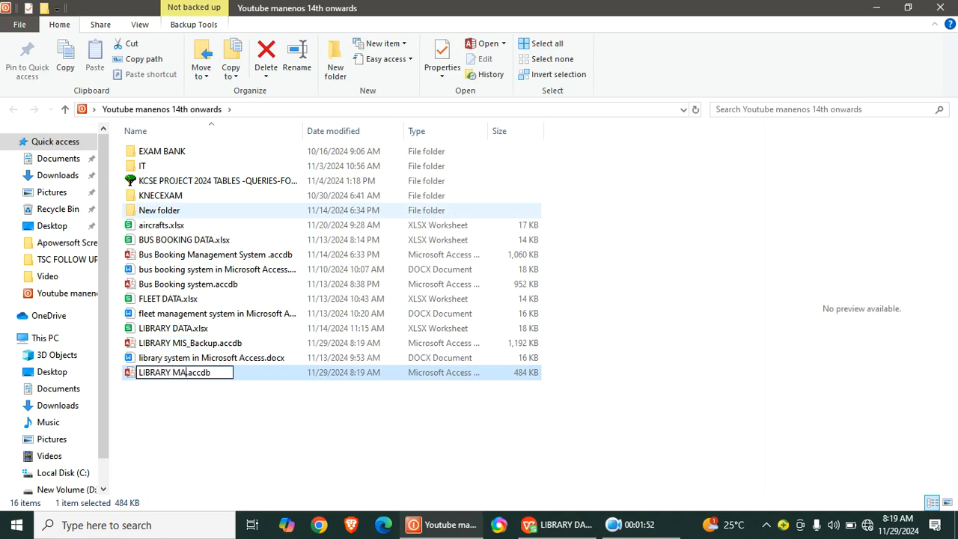
type("NAGEMENT S")
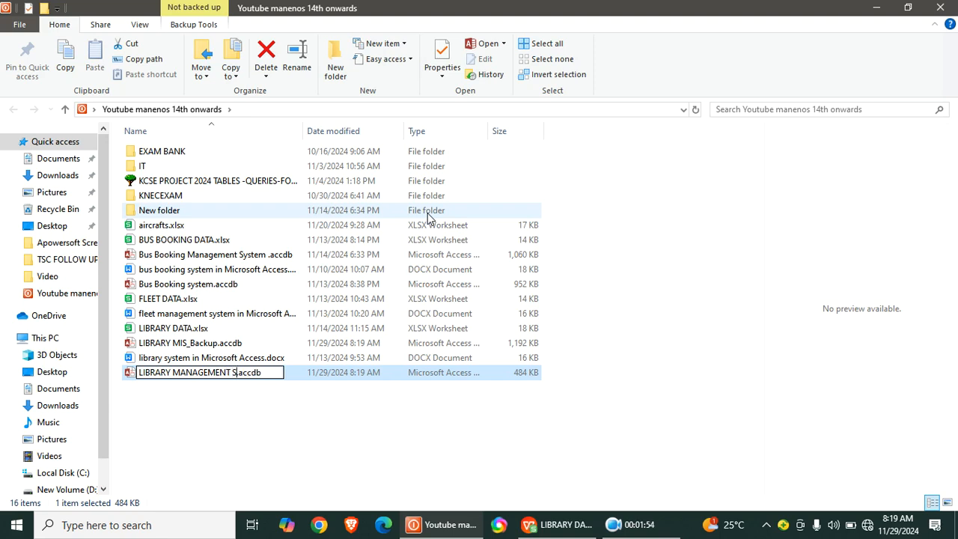
type("YSTEM")
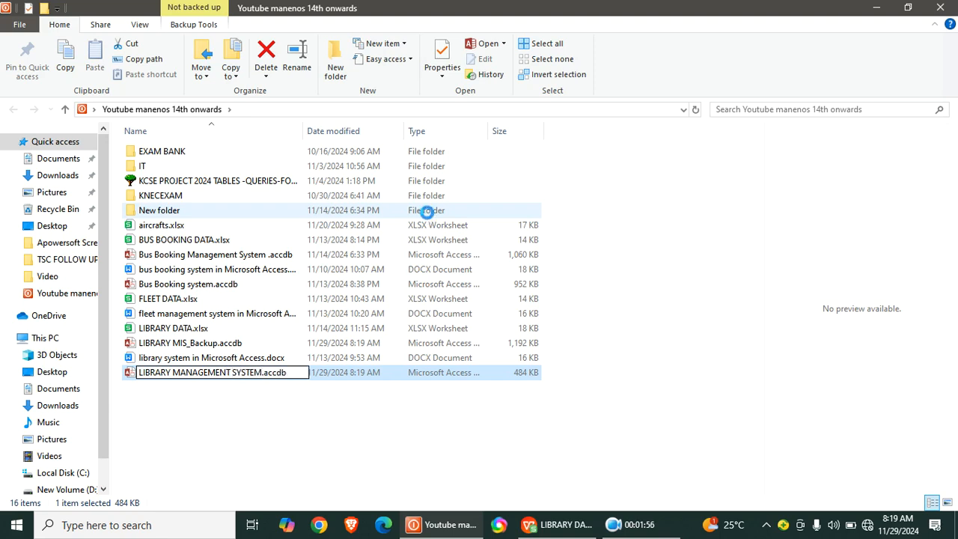
key("Return")
- Open the LIBRARY MANAGEMENT SYSTEM database with its content enabled and start a new table in design view
double_click(243, 374)
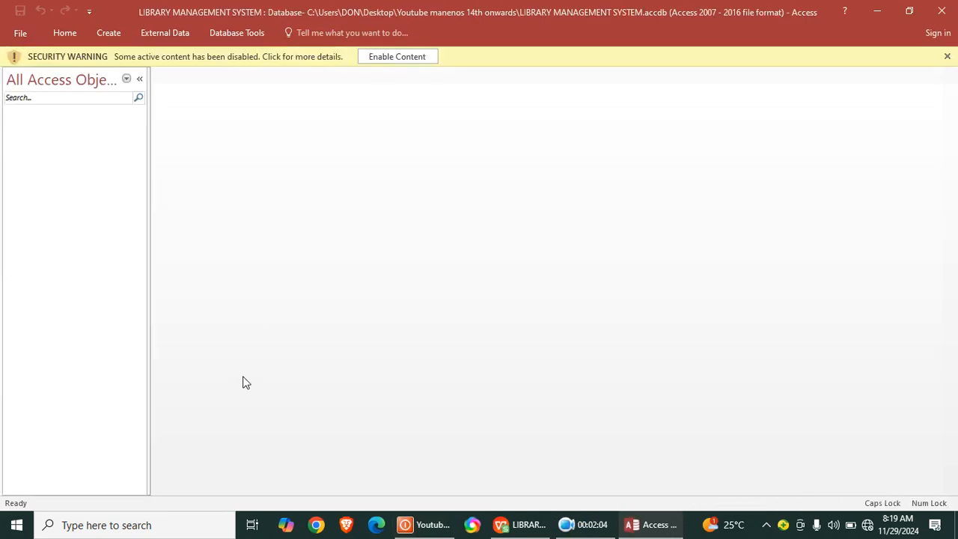
left_click(393, 58)
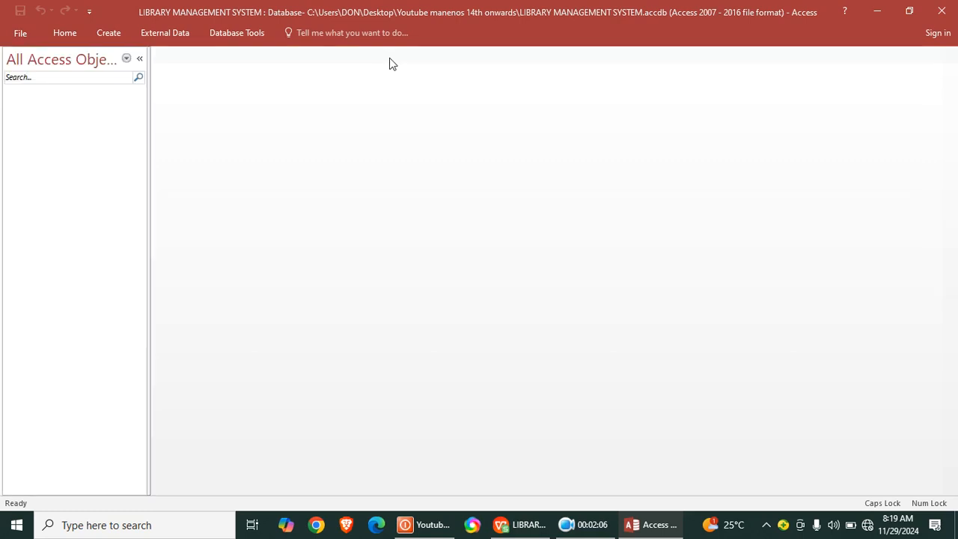
left_click(116, 34)
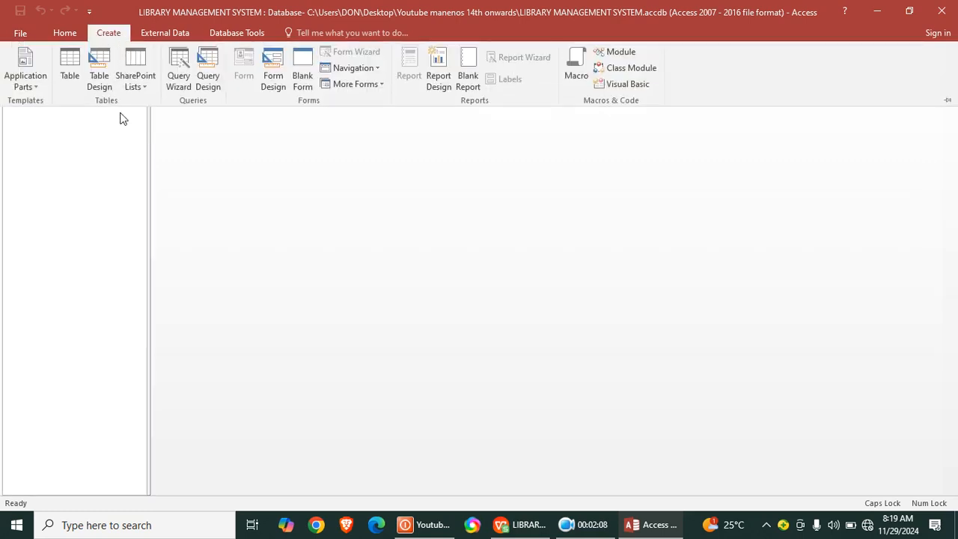
left_click(101, 82)
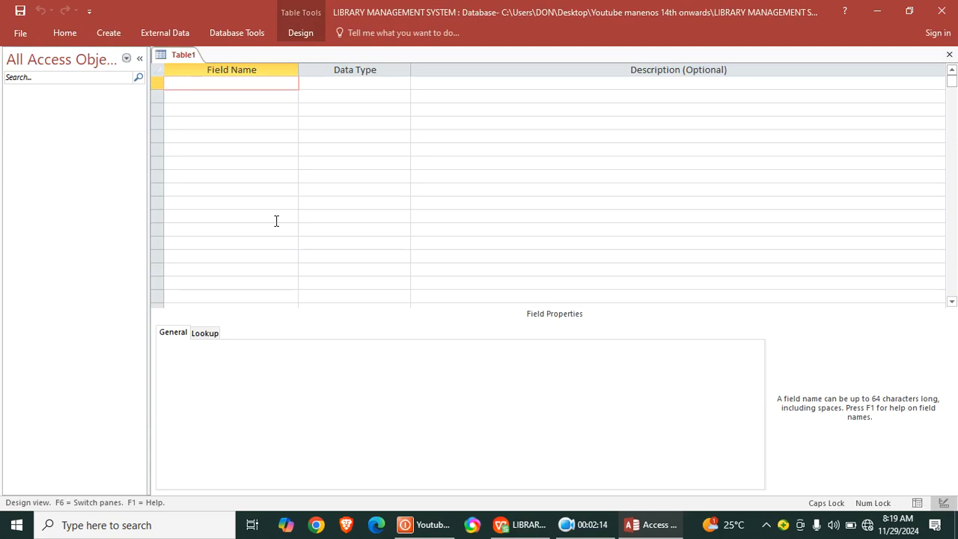
- Add a BookID field as the first field of the new table
type("B")
key("Caps_Lock")
type("ooks")
key("BackSpace")
key("Caps_Lock")
type("ID")
key("Down")
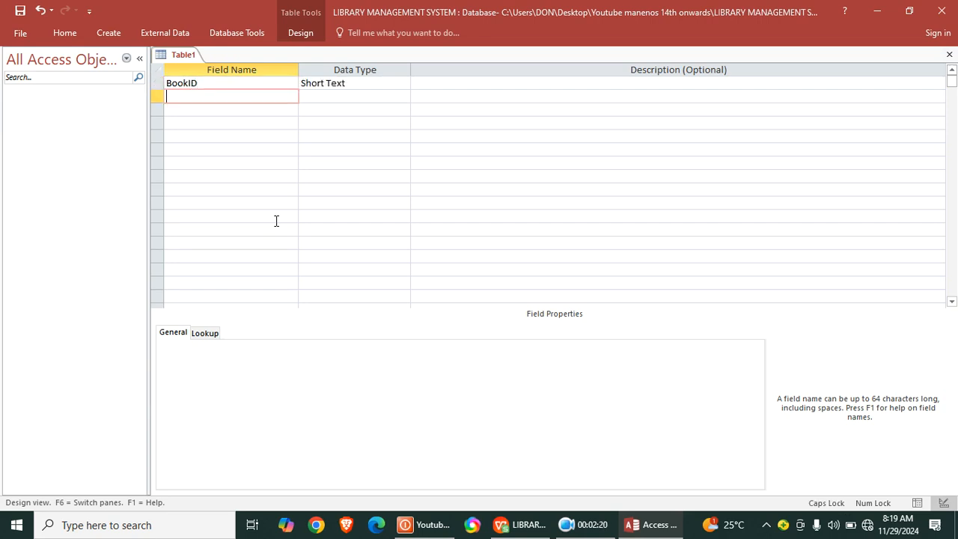
- Add a Title field below BookID, keeping the Short Text data type
type("tITLE")
key("BackSpace")
key("BackSpace")
key("BackSpace")
type("T")
key("Caps_Lock")
type("itle")
key("Down")
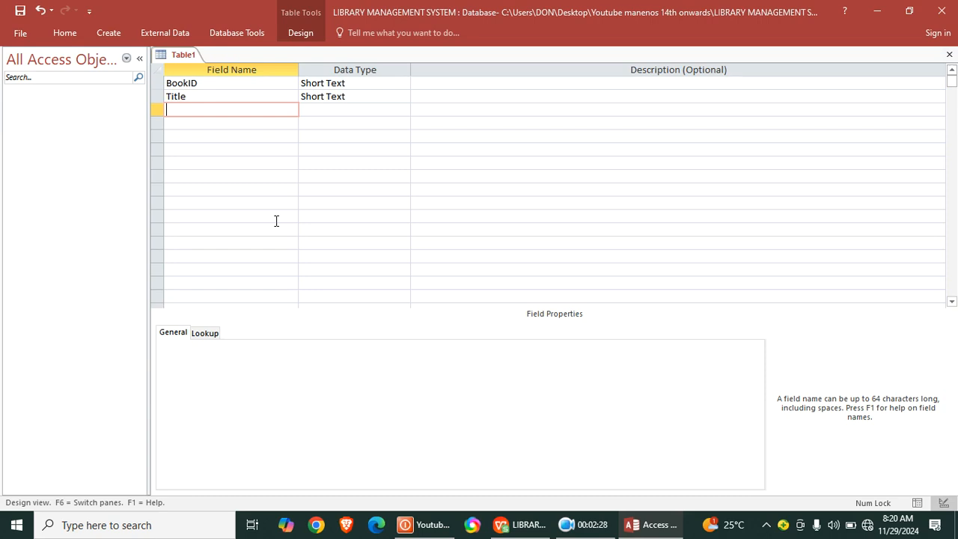
- Add an AuthorID field below Title
type("Author")
key("Caps_Lock")
type("ID")
key("Down")
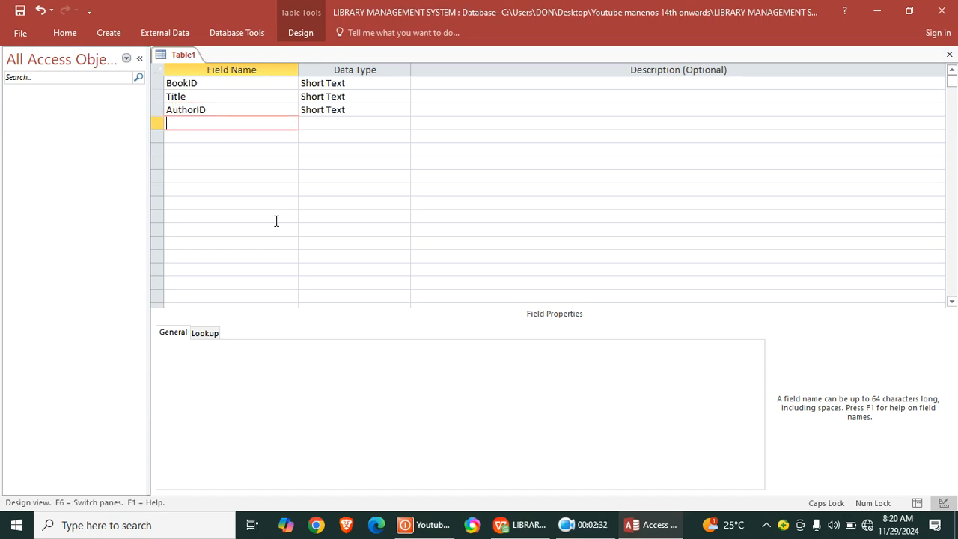
- Add a Genre field below AuthorID, keeping the Short Text data type
key("Caps_Lock")
type("G")
key("Caps_Lock")
key("Caps_Lock")
type("enre")
key("Down")
- Add a PublicationDate field below Genre with the Date/Time data type
type("Pu")
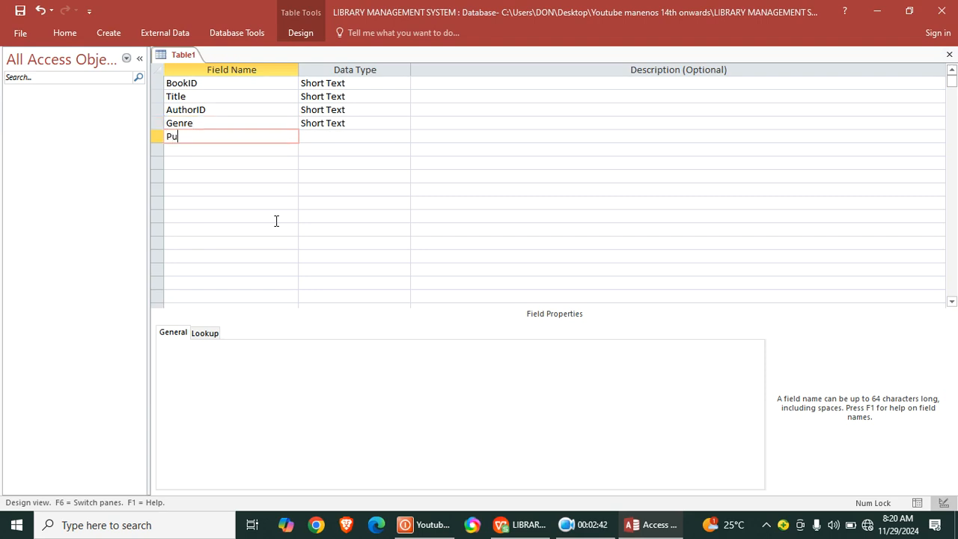
type("blicationDate")
left_click(359, 136)
double_click(357, 137)
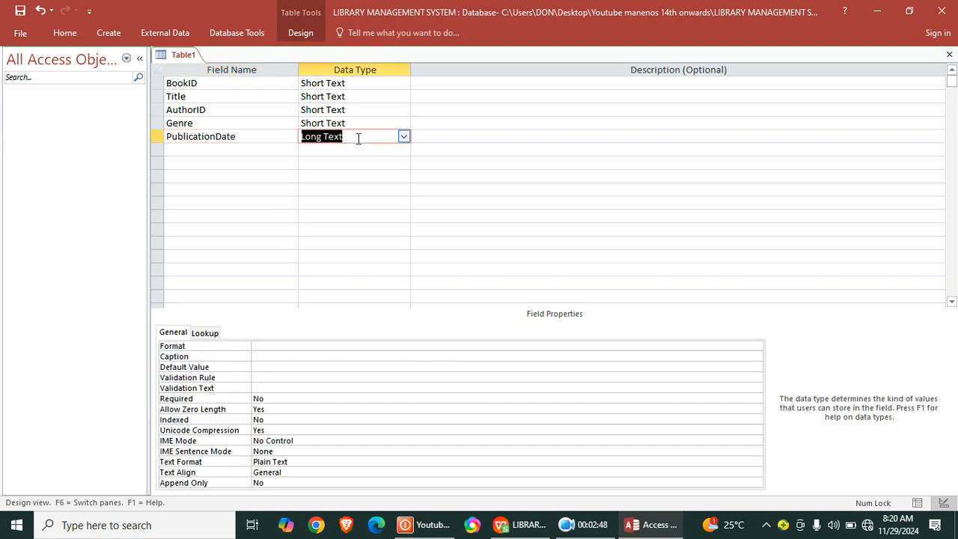
type("d")
left_click(252, 160)
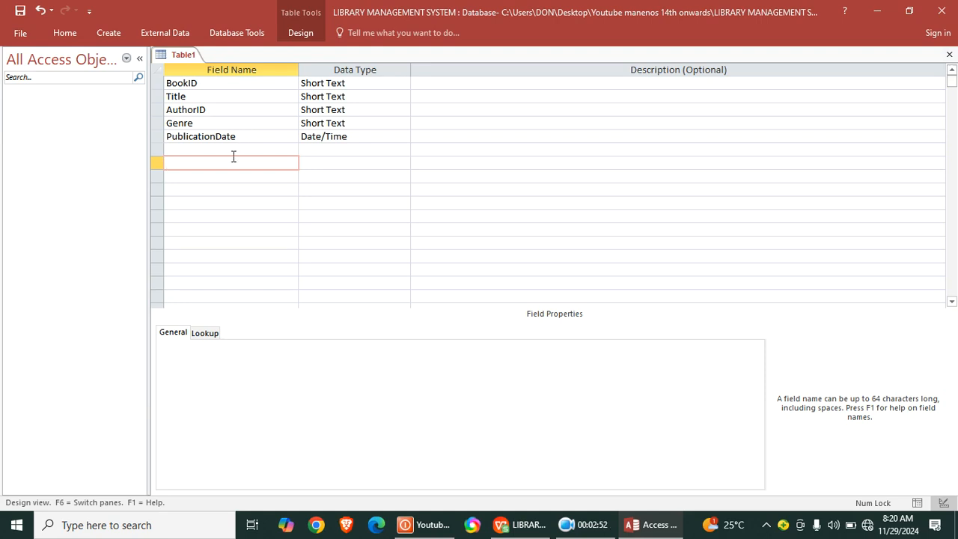
- Add a Publisher field in the row directly below PublicationDate
left_click(233, 148)
type("P")
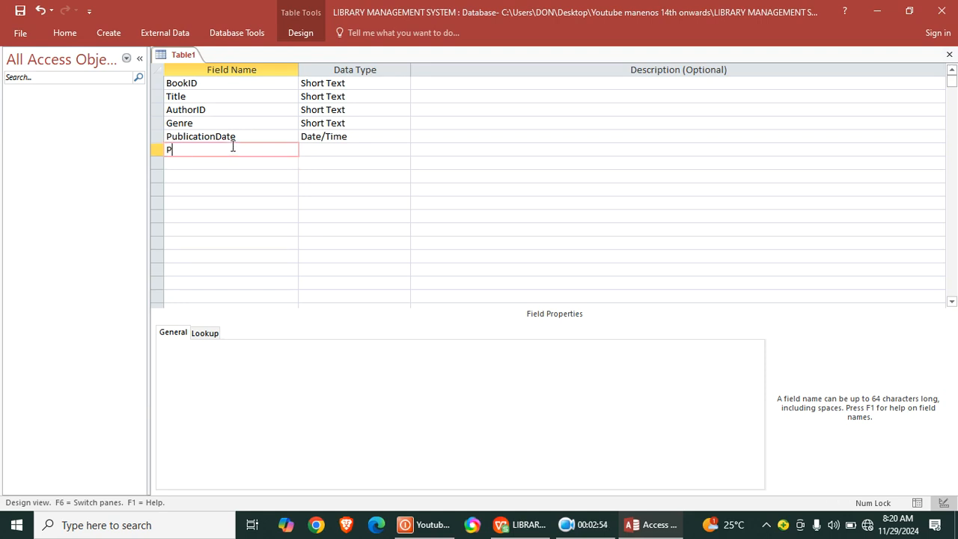
type("ublisher")
- Add a ShelfLocation field below Publisher
left_click(191, 163)
key("Caps_Lock")
type("S")
key("Caps_Lock")
type("helf")
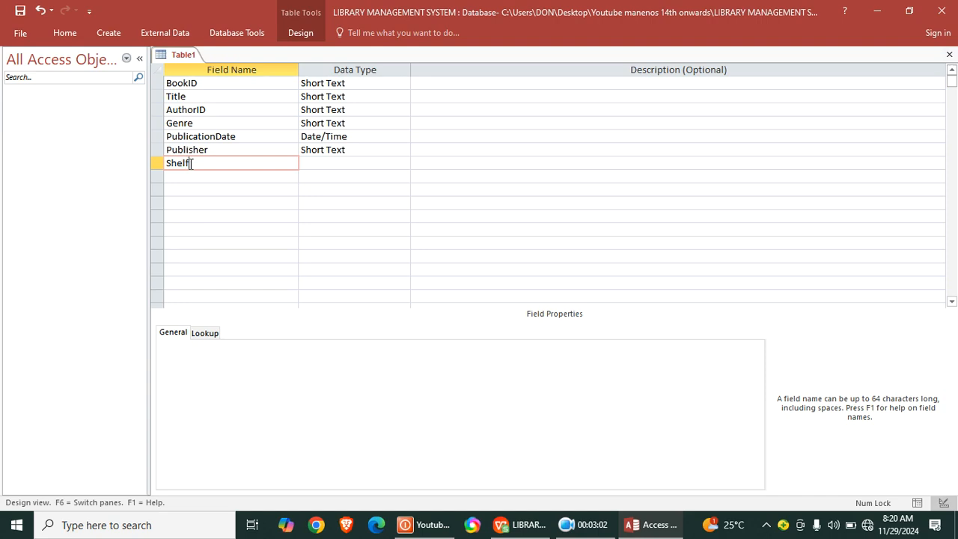
type("Locato")
key("Num_Lock")
type("ion")
key("BackSpace")
key("BackSpace")
key("BackSpace")
type("ion")
- Add an AvailableCopies field below ShelfLocation with the Number data type
left_click(229, 176)
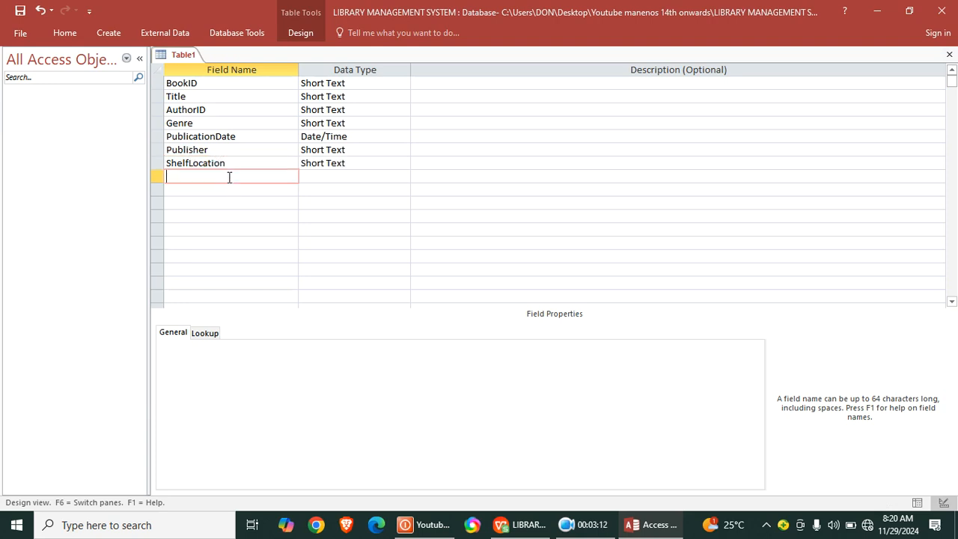
type("Available Copies")
key("Tab")
type("n")
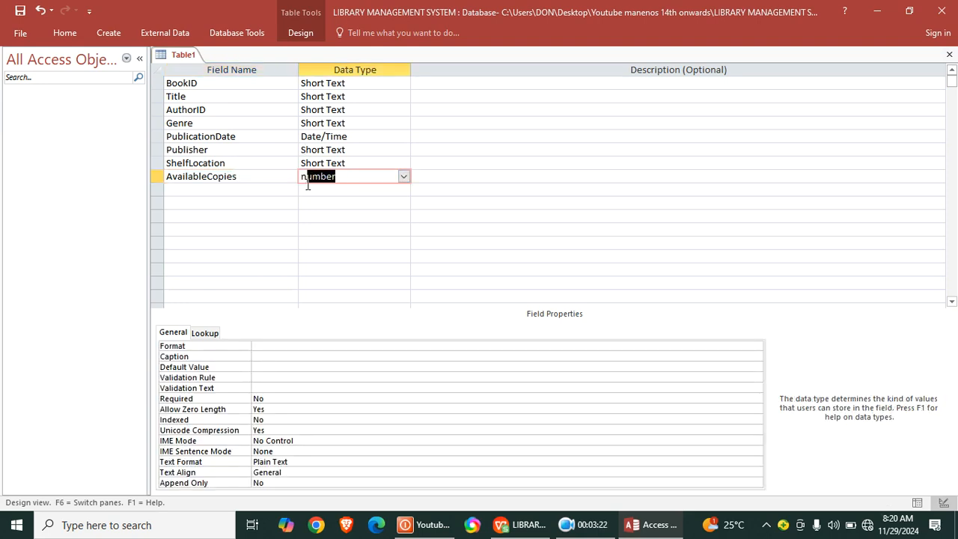
- Set the BookID field's data type to AutoNumber and make it the primary key
double_click(357, 85)
type("autoNumber")
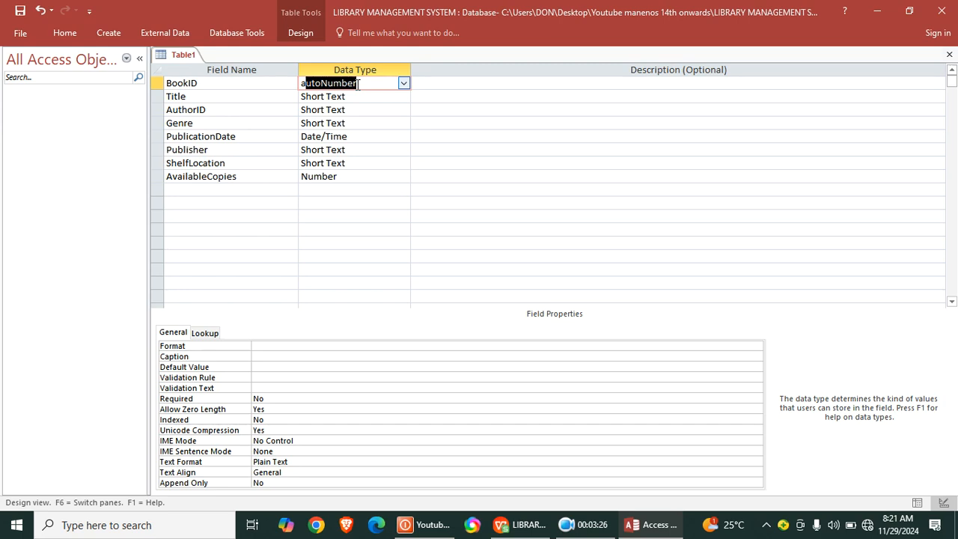
right_click(359, 84)
left_click(419, 96)
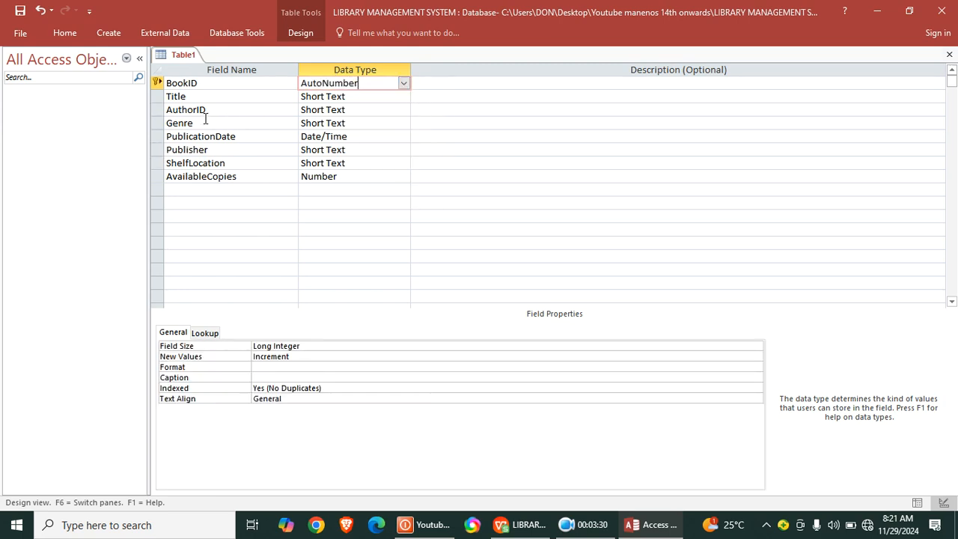
- Set the AuthorID field's data type to Number and enter "fk" as its description
left_click(352, 110)
type("l")
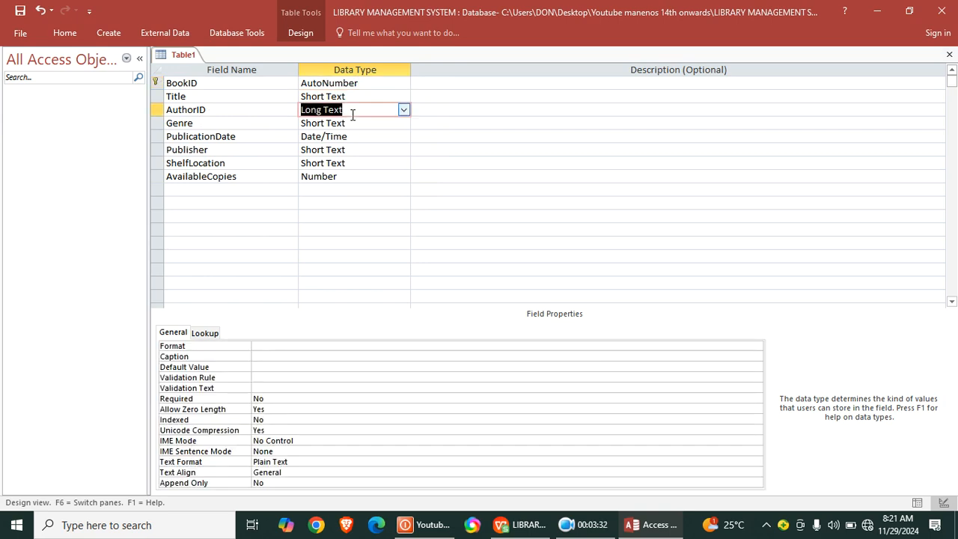
type("number")
left_click(471, 110)
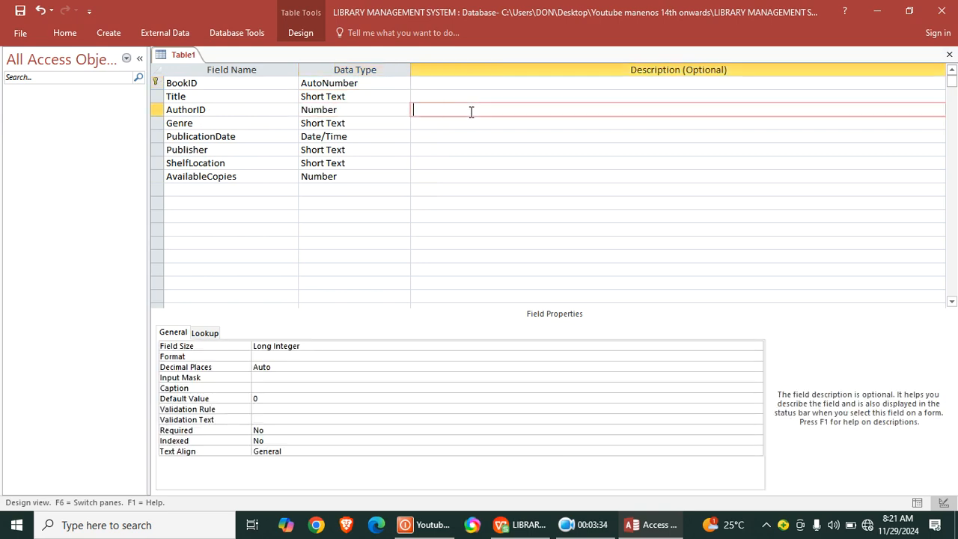
type("fk")
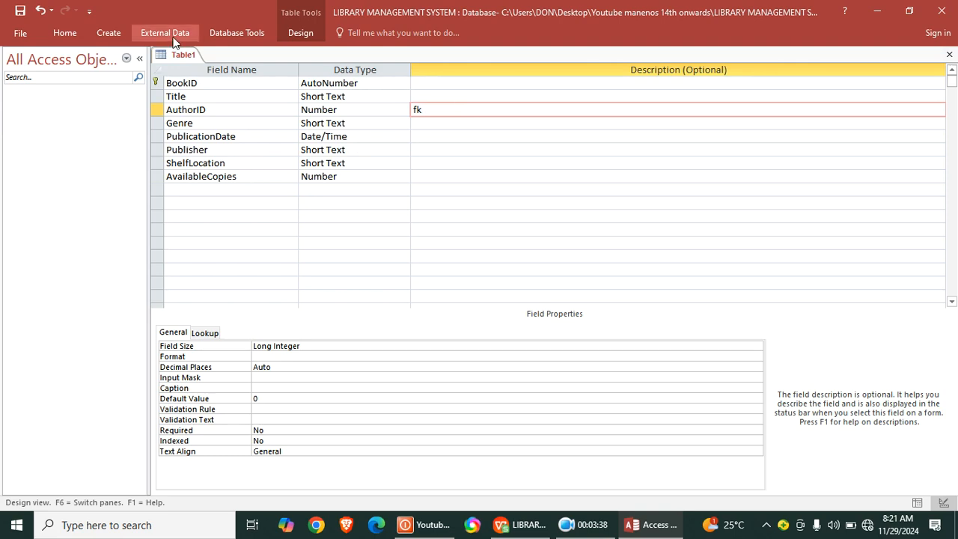
- Save the table as Books and close it
right_click(179, 60)
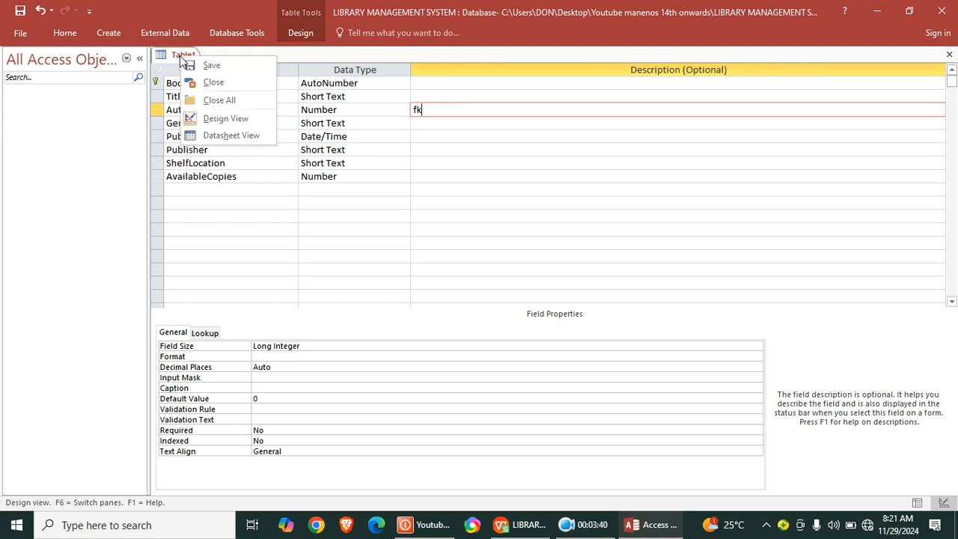
left_click(214, 65)
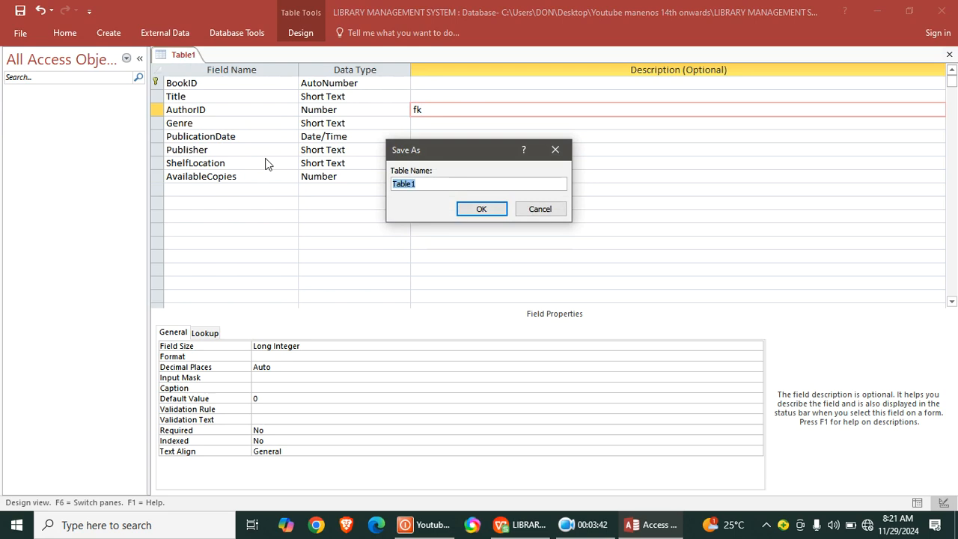
type("Books")
key("Return")
right_click(172, 55)
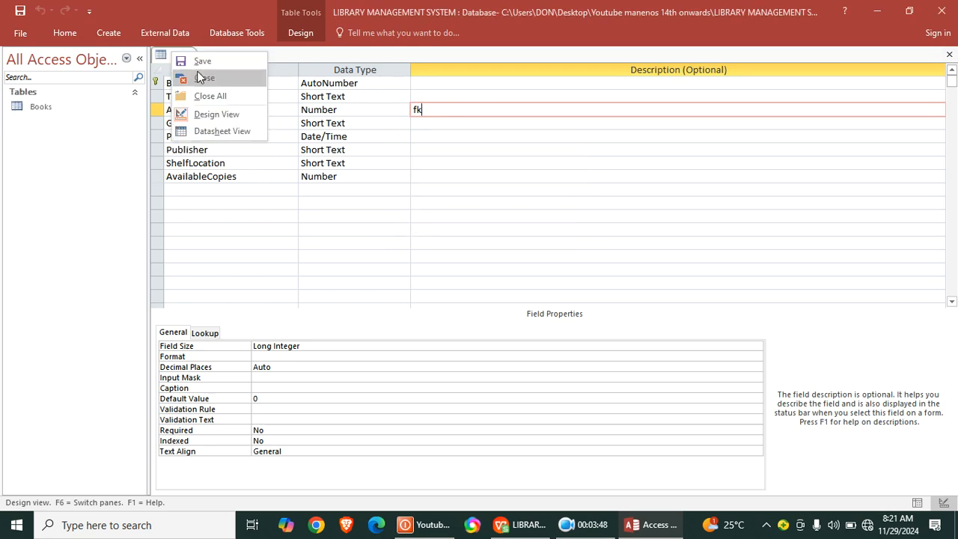
left_click(213, 96)
- Create a new table in Design view and name its first field AuthorID
left_click(111, 34)
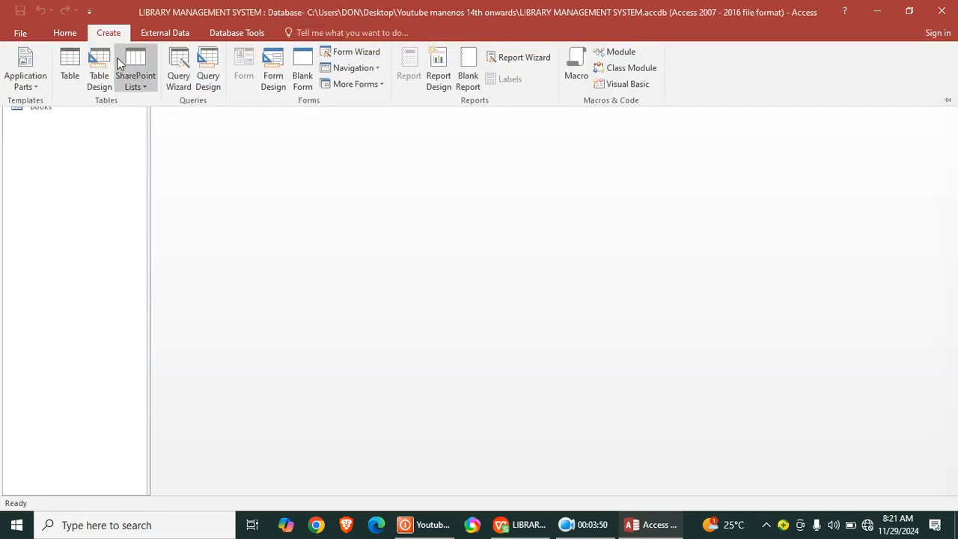
left_click(97, 75)
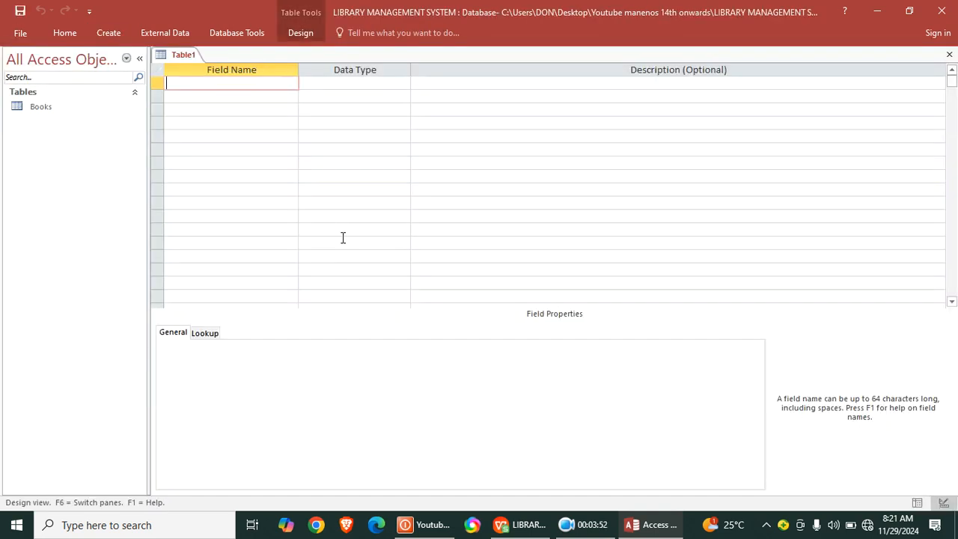
key("Caps_Lock")
type("A")
key("Caps_Lock")
type("uthoer")
key("Caps_Lock")
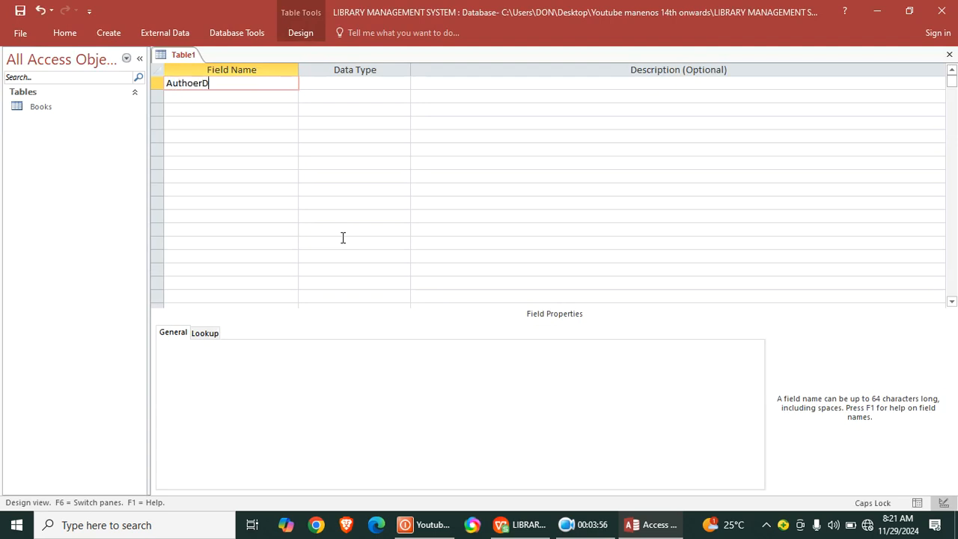
key("BackSpace")
key("BackSpace")
key("Caps_Lock")
type("r")
key("Caps_Lock")
type("I")
- Set the AuthorID field's data type to AutoNumber and make it the primary key
left_click(327, 84)
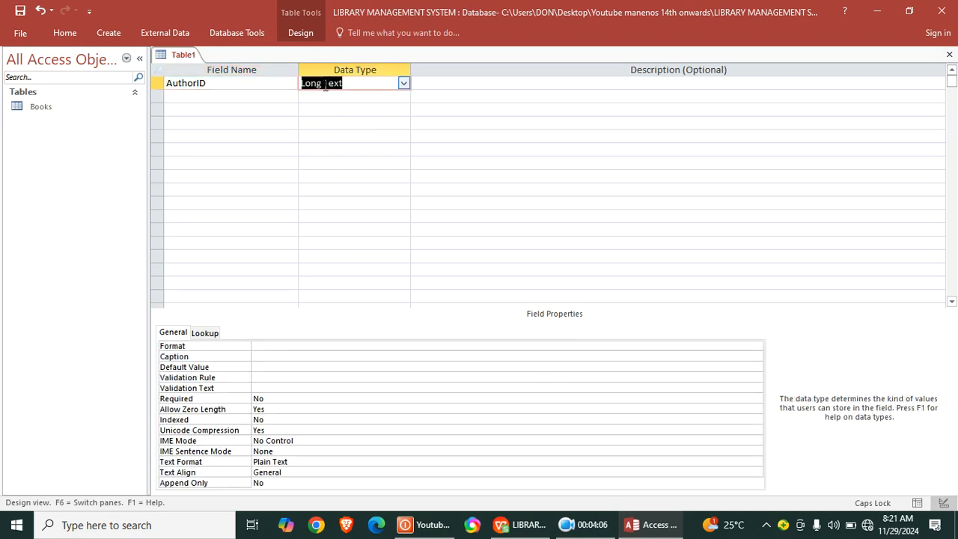
right_click(326, 87)
left_click(303, 82)
left_click(303, 82)
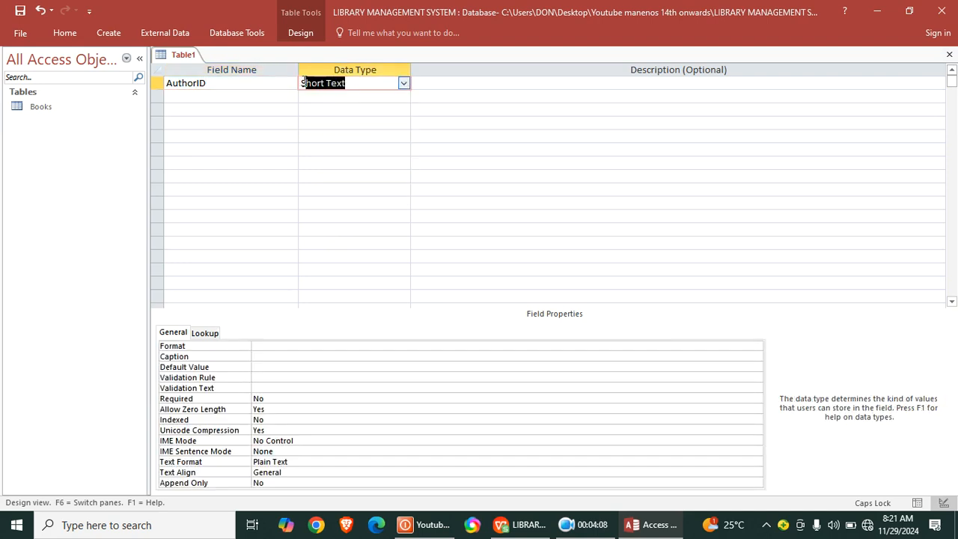
type("AutoNumber")
right_click(303, 83)
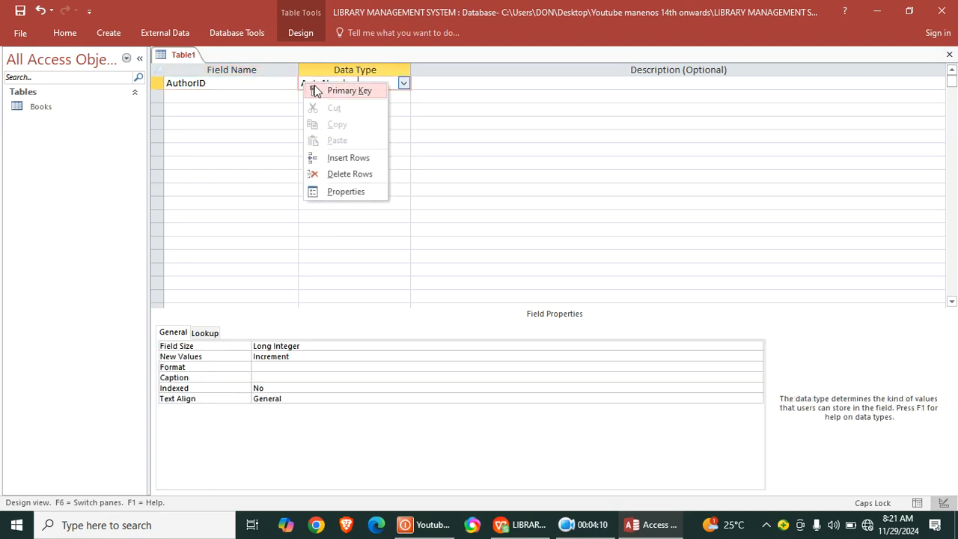
left_click(315, 90)
- Add a FirstName field with the Short Text data type below AuthorID
left_click(253, 95)
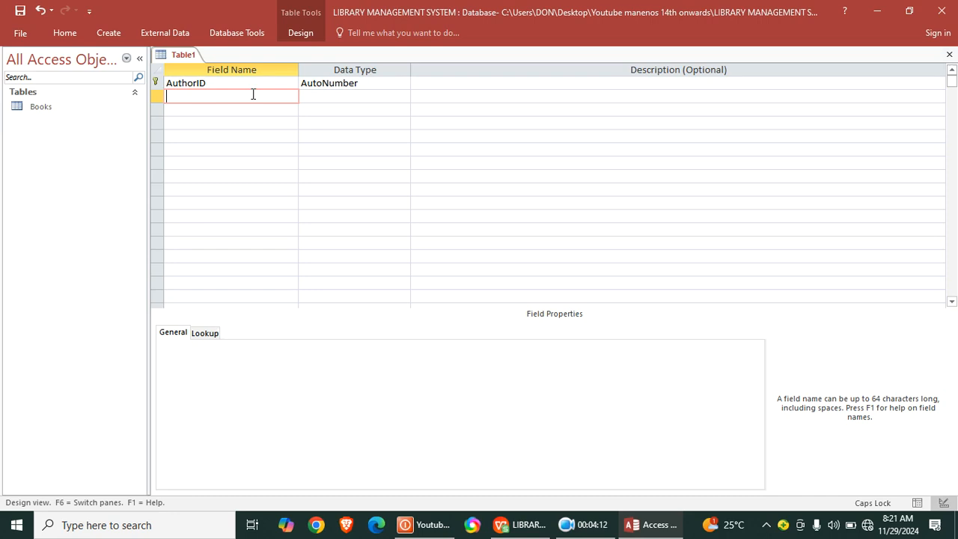
type("F")
key("Caps_Lock")
type("irstName")
key("Down")
- Add LastName and Country fields with the Short Text data type below FirstName
type("La")
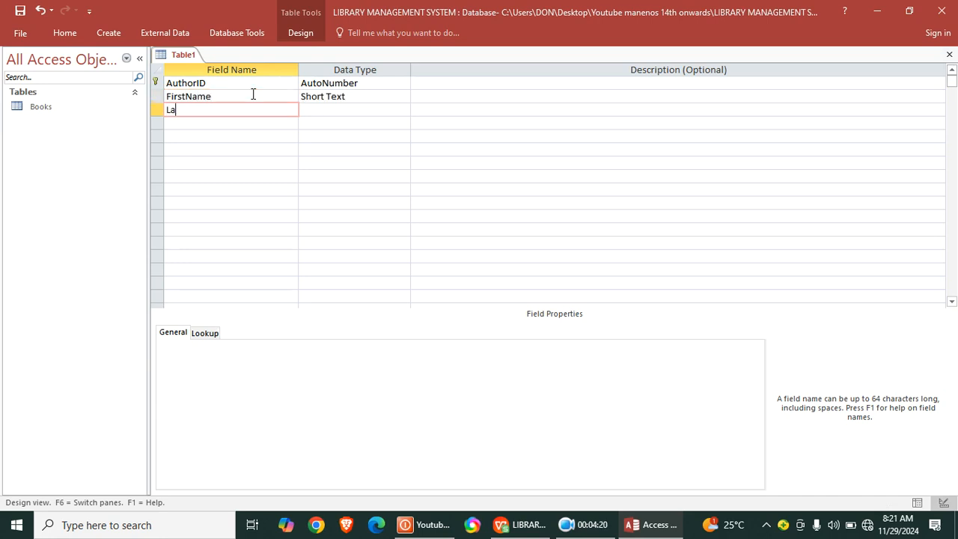
type("stName")
key("Down")
type("C")
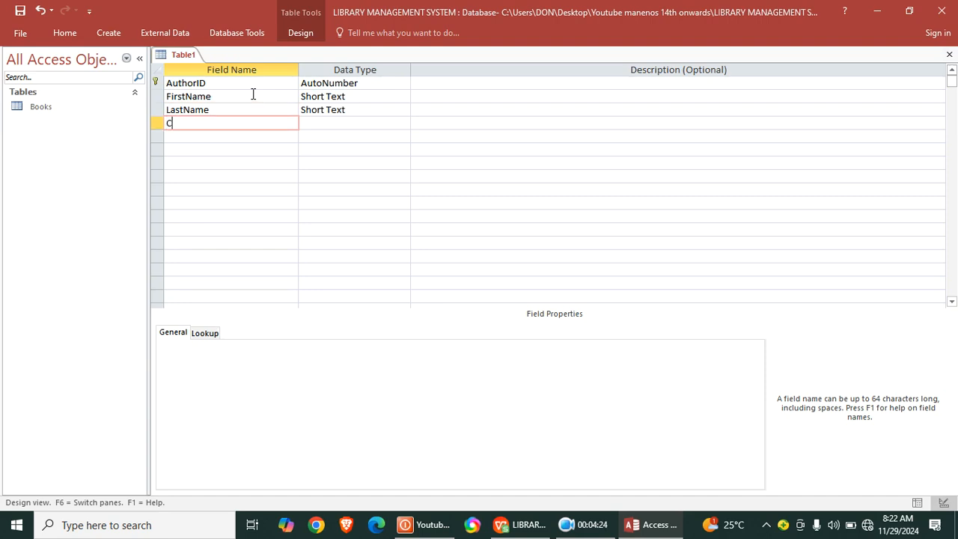
type("ountry")
left_click(254, 147)
- Save the table as Authors and close it
right_click(181, 54)
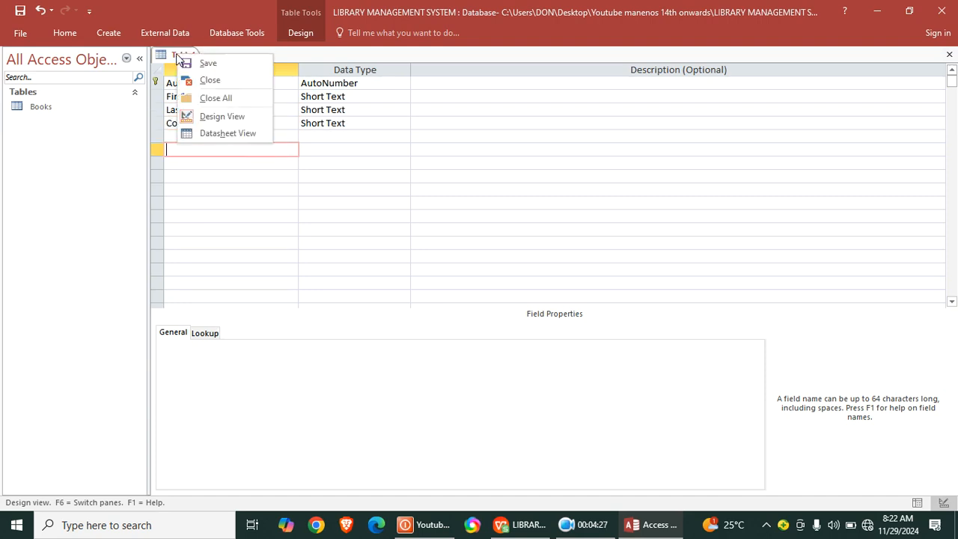
left_click(213, 65)
key("Caps_Lock")
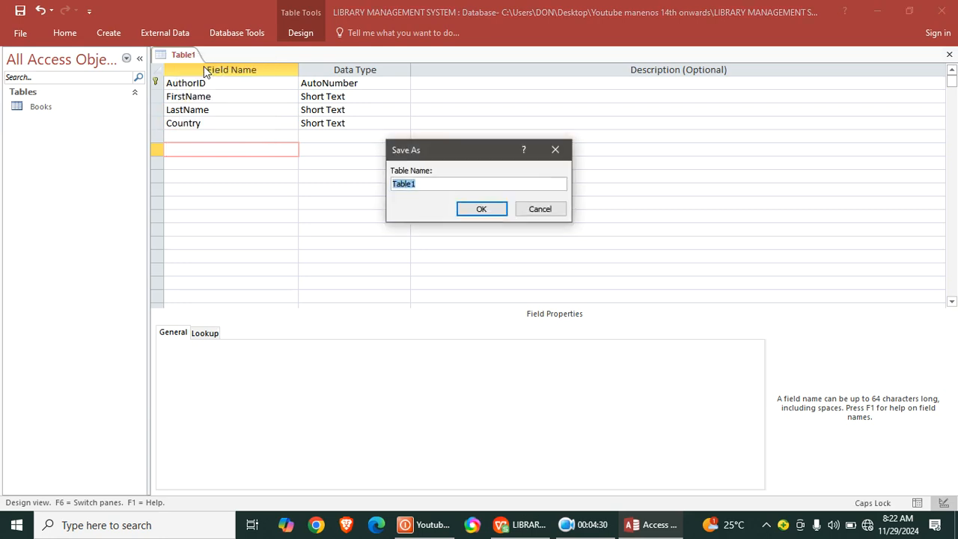
type("A")
key("Caps_Lock")
type("uthor")
type("s")
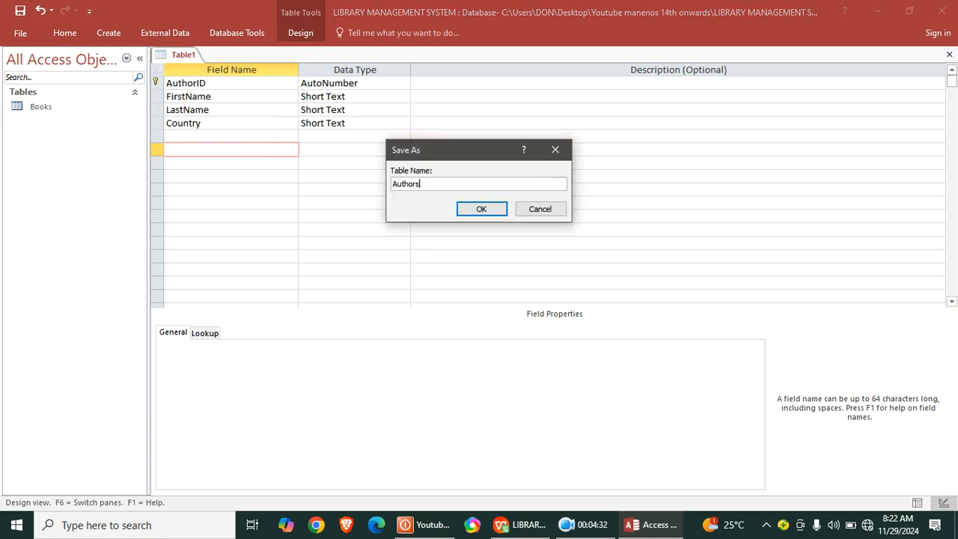
key("Return")
right_click(193, 59)
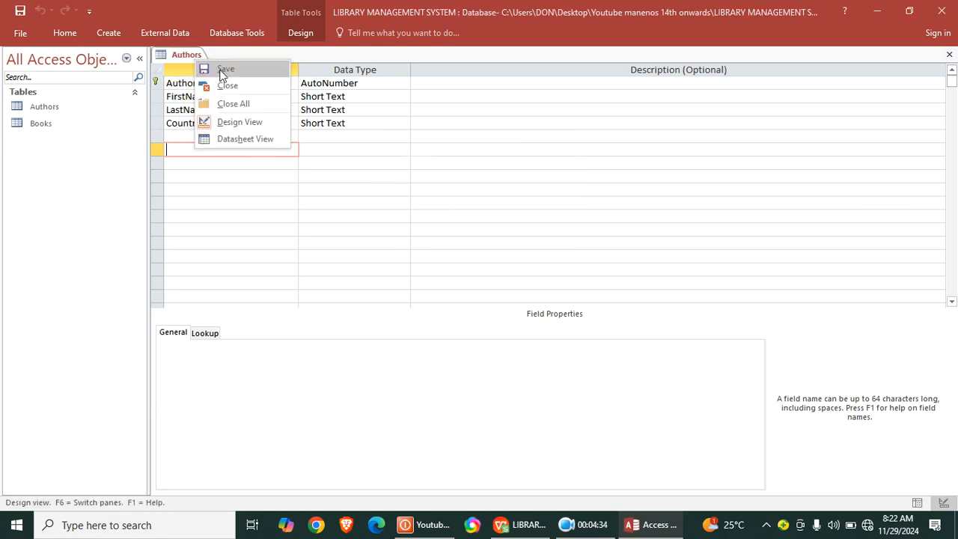
left_click(266, 85)
- Create another new table in Design view and name its first field MemberID
left_click(108, 33)
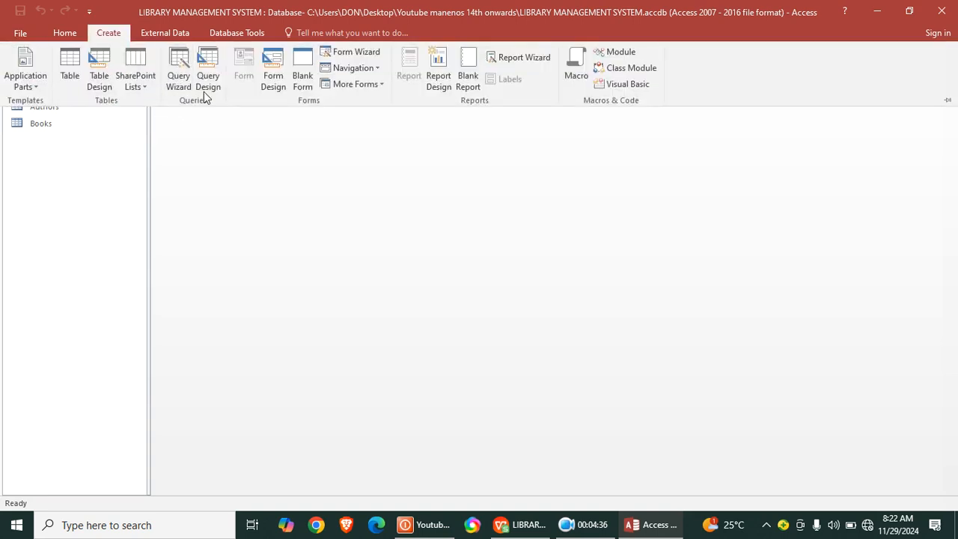
left_click(107, 82)
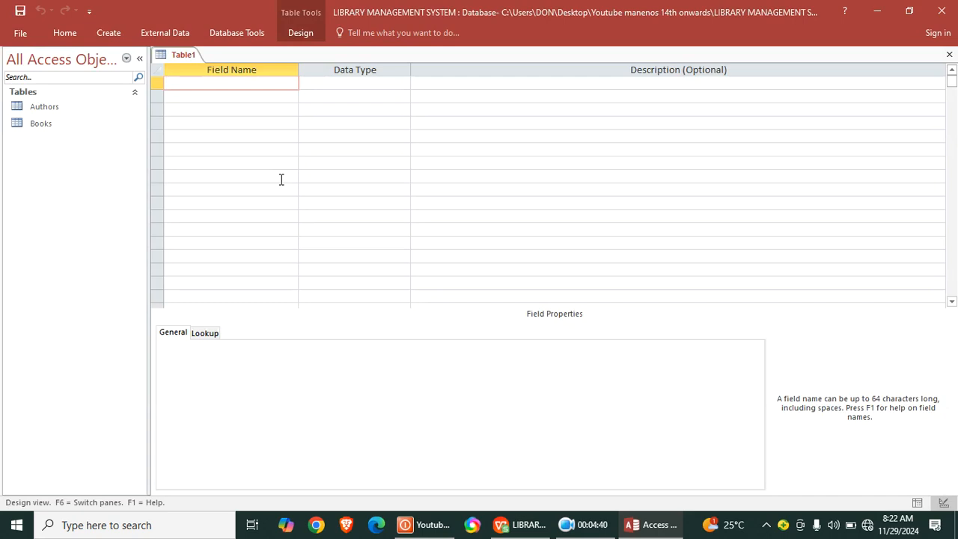
type("Member")
key("Caps_Lock")
type("ID")
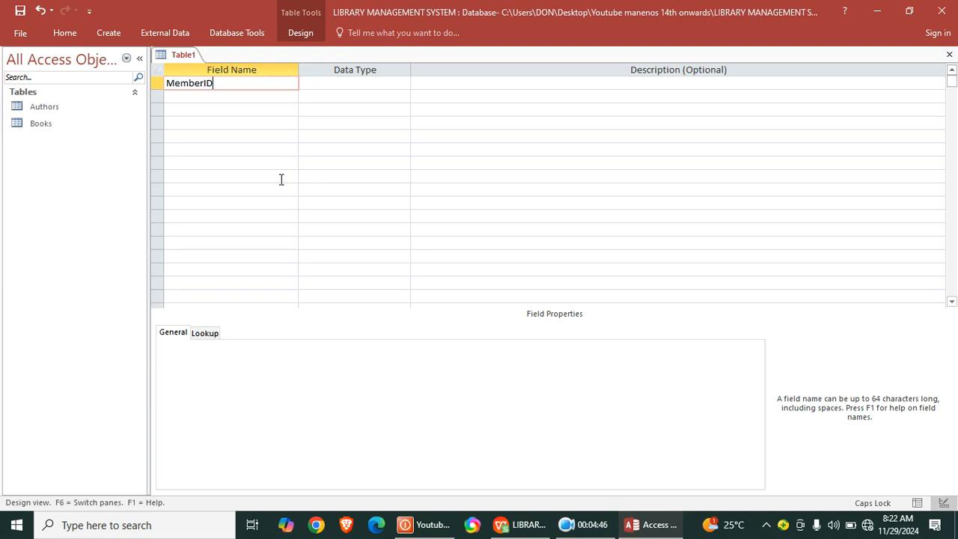
- Set the MemberID field's data type to AutoNumber and make it the primary key
left_click(322, 94)
left_click(319, 84)
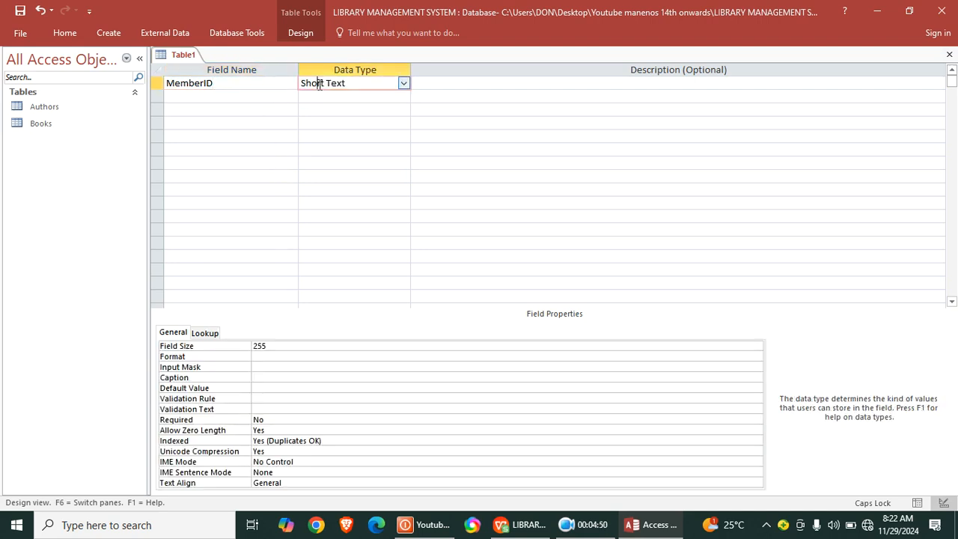
double_click(320, 85)
type("AutoNumber")
right_click(318, 84)
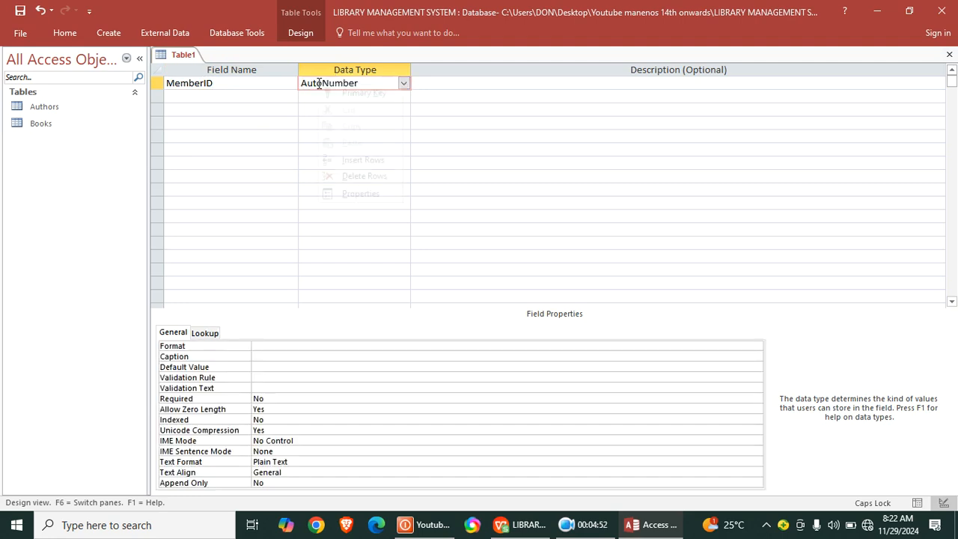
left_click(364, 93)
- Add FirstName and LastName fields with the Short Text data type below MemberID
left_click(245, 96)
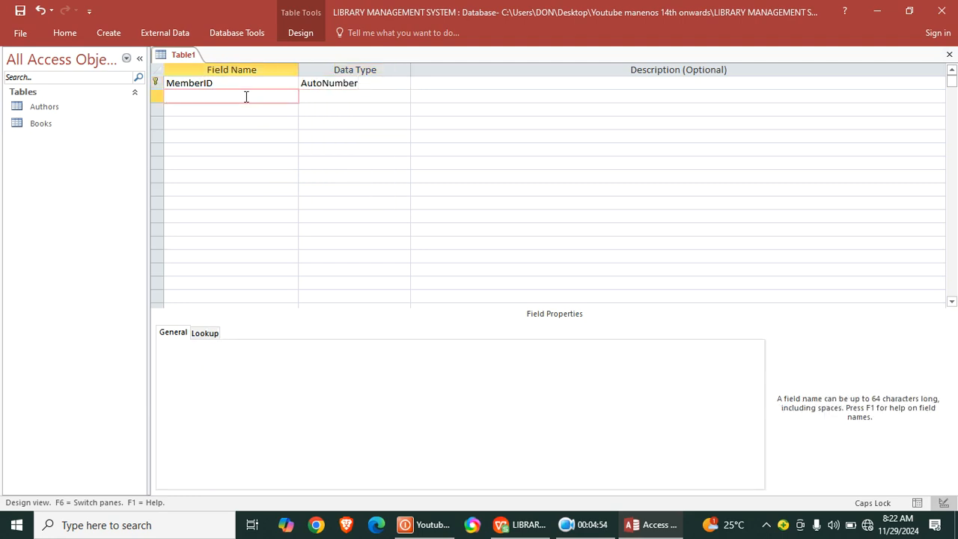
type("fIRSnAME")
key("BackSpace")
key("BackSpace")
key("BackSpace")
key("BackSpace")
key("BackSpace")
key("BackSpace")
key("BackSpace")
key("Caps_Lock")
key("Caps_Lock")
key("BackSpace")
type("F")
key("Caps_Lock")
type("irst")
key("Caps_Lock")
type("nAME")
key("BackSpace")
key("BackSpace")
key("BackSpace")
key("BackSpace")
type("N")
key("Caps_Lock")
type("ame")
key("Down")
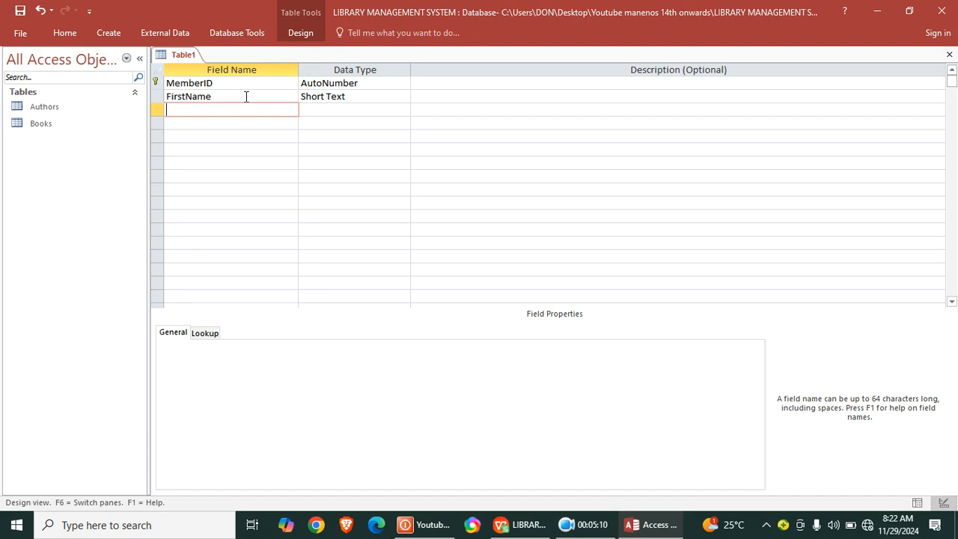
type("LastName")
key("Down")
- Add a Dob field below LastName with the Date/Time data type and the description "date of birth"
type("Dob")
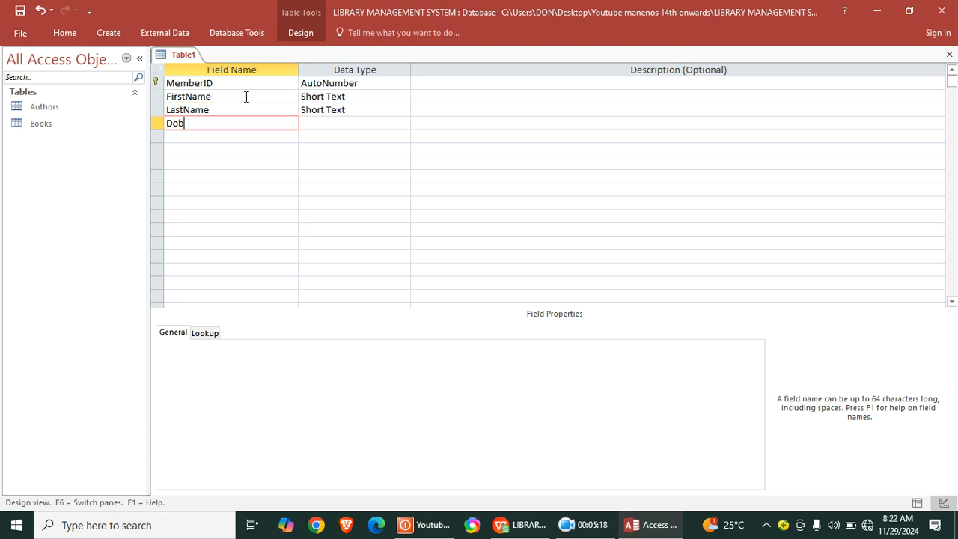
left_click(318, 124)
type("date/Time")
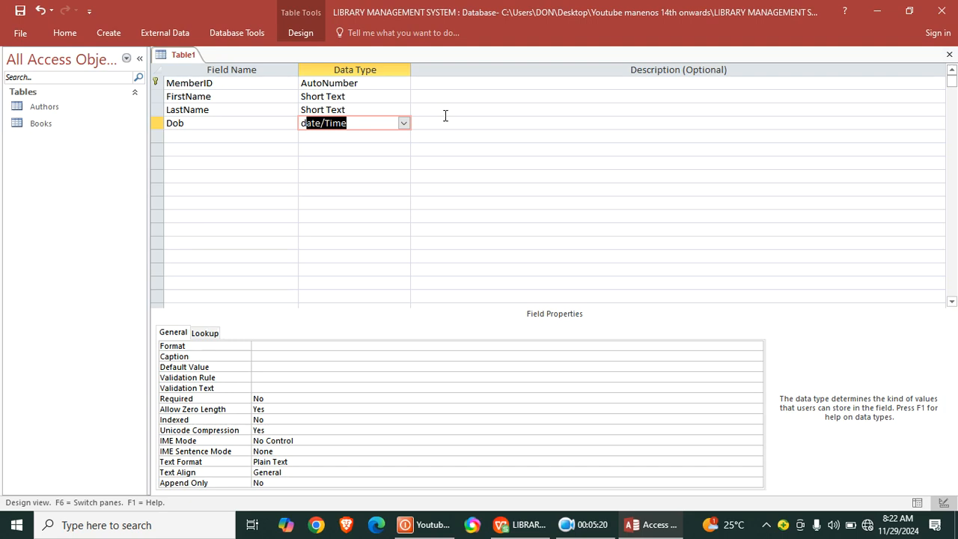
left_click(445, 125)
type("dd")
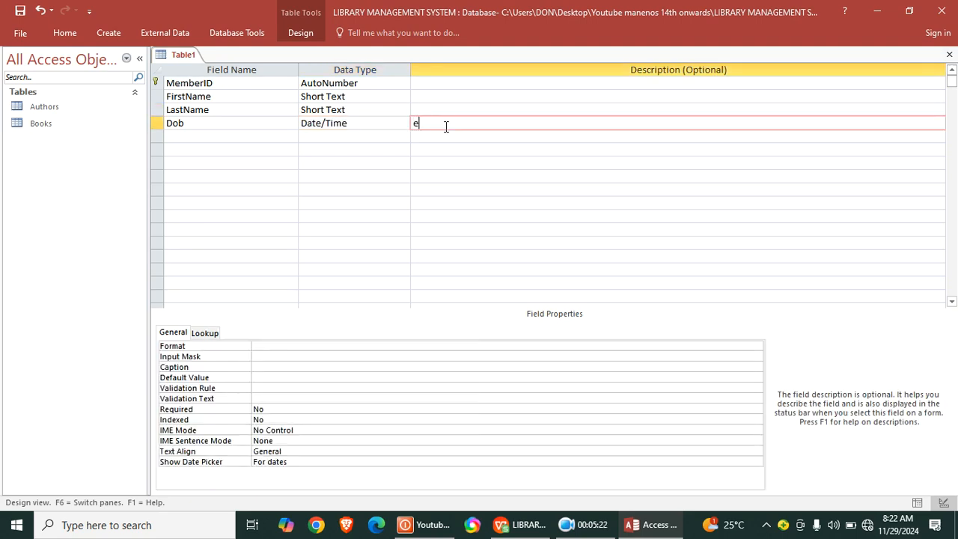
key("BackSpace")
key("BackSpace")
type("date of birth")
- Add Phone, Email and Address fields with the Short Text data type below Dob
left_click(179, 140)
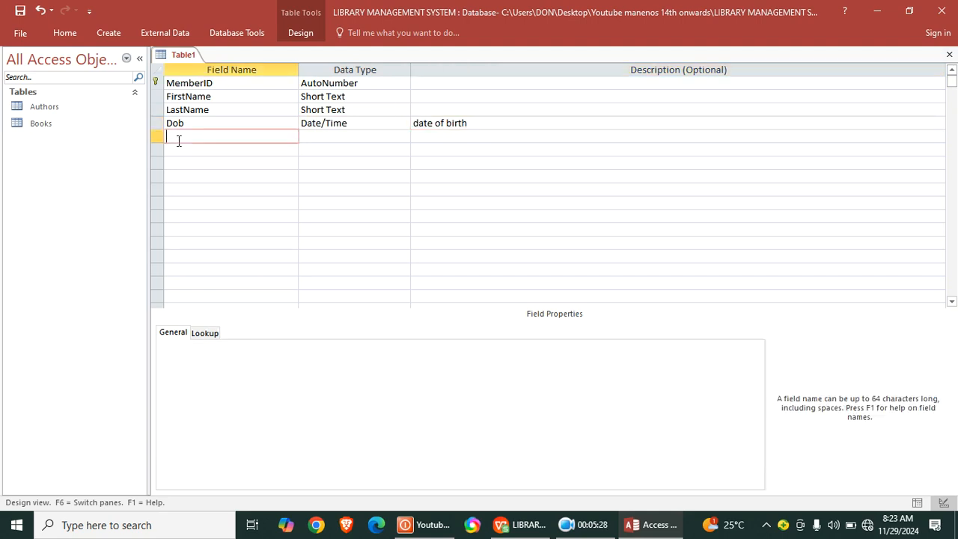
type("Phone")
key("Down")
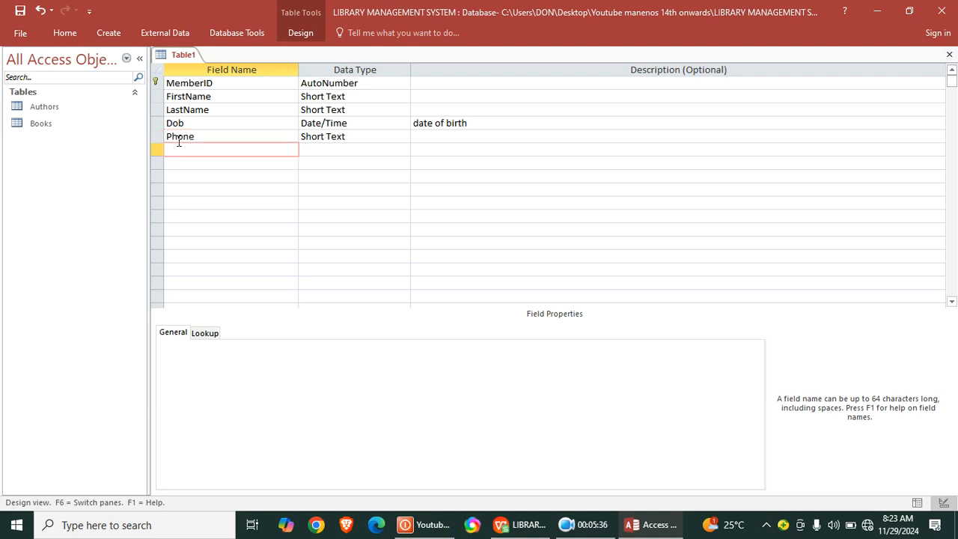
type("Email")
key("Down")
type("Address")
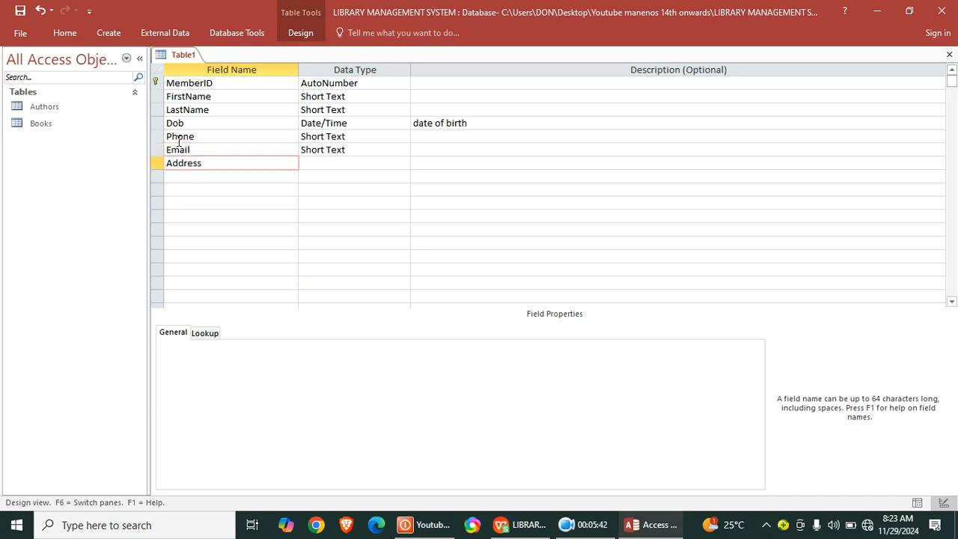
key("Down")
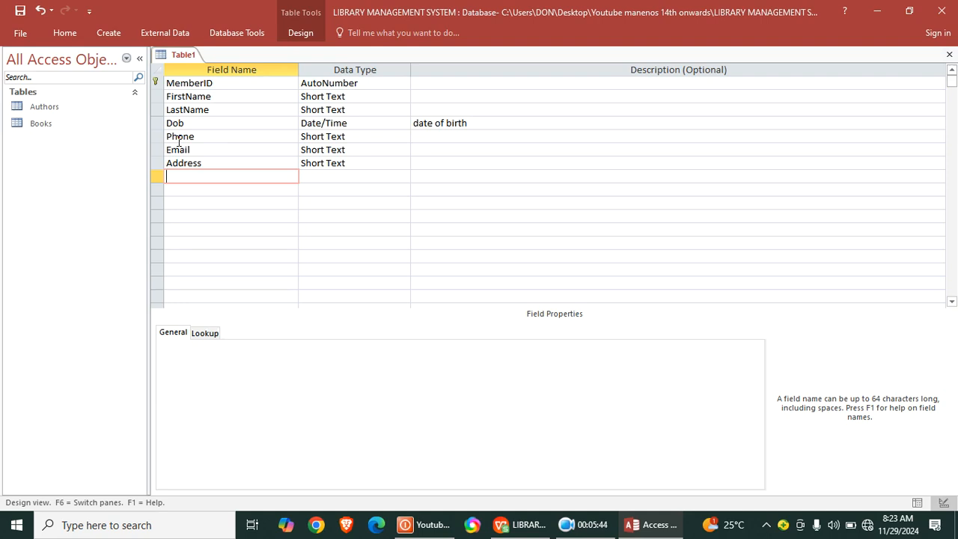
- Add a MembershipDate field below Address with the Date/Time data type
type("MembershipDate")
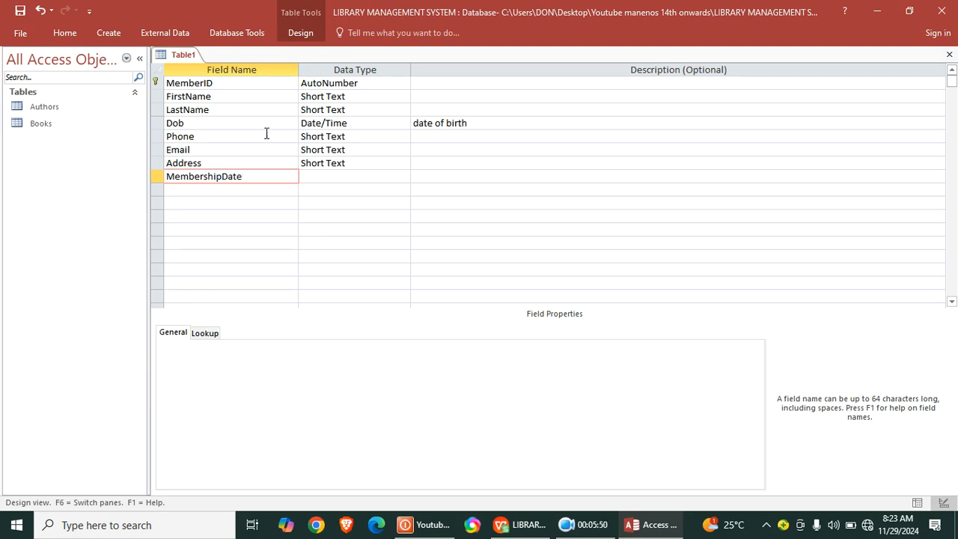
left_click(310, 175)
type("date/Time")
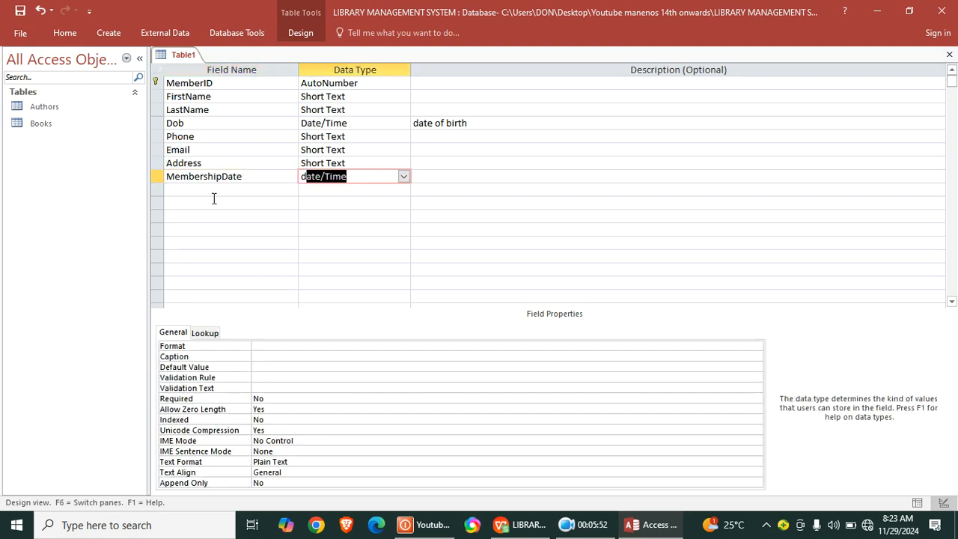
- Add an ActiveStatus field below MembershipDate and set its data type to Yes/No
left_click(208, 190)
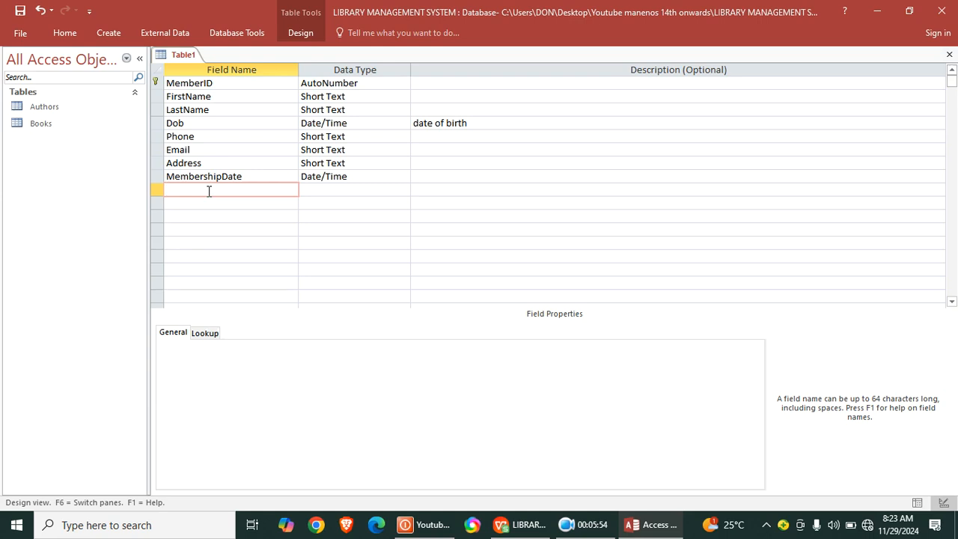
type("Ad")
type("tive")
type("Sa")
key("BackSpace")
type("tatus")
left_click(243, 202)
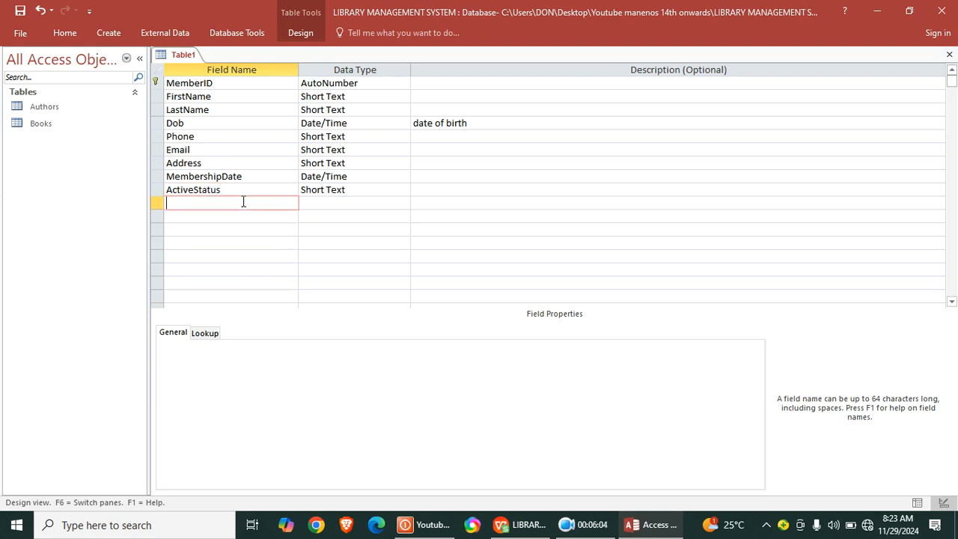
double_click(347, 189)
type("yes/No")
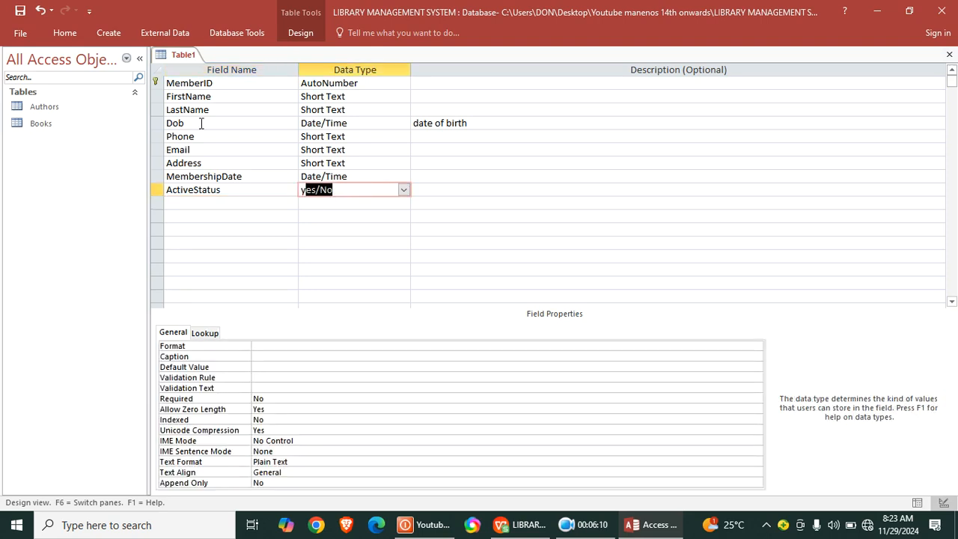
- Save the current table under the name Members and close it
right_click(180, 57)
left_click(228, 75)
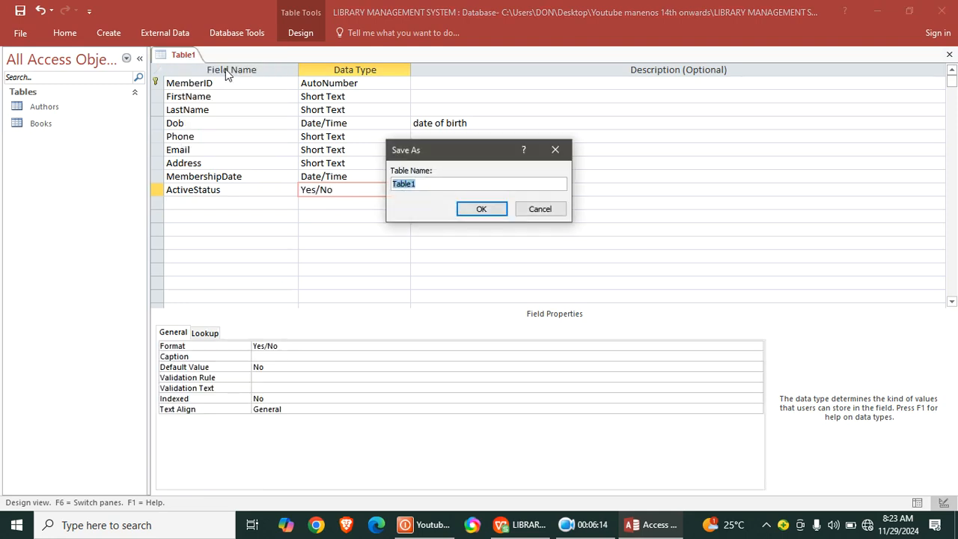
type("Members")
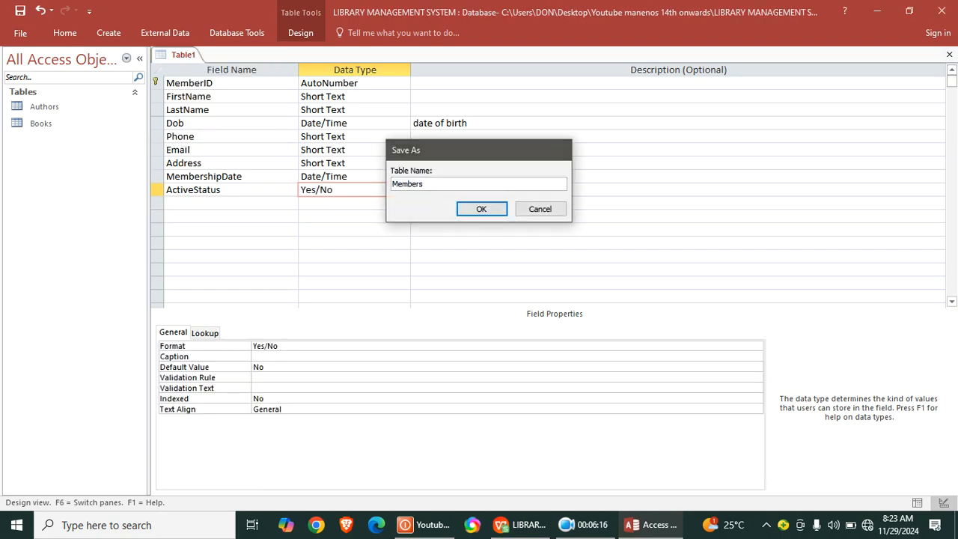
key("Return")
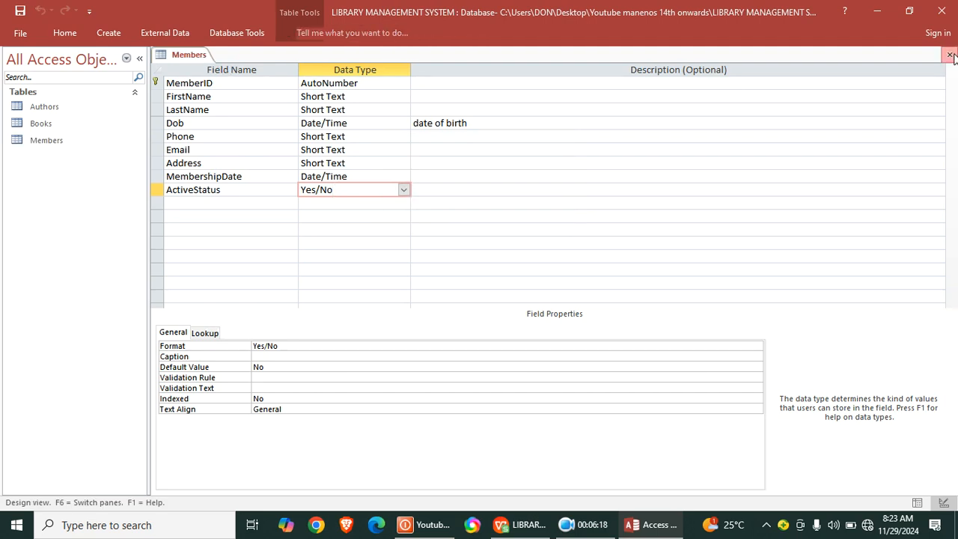
left_click(948, 55)
- Create a new table in Design View and name its first field BorrowingID
left_click(105, 34)
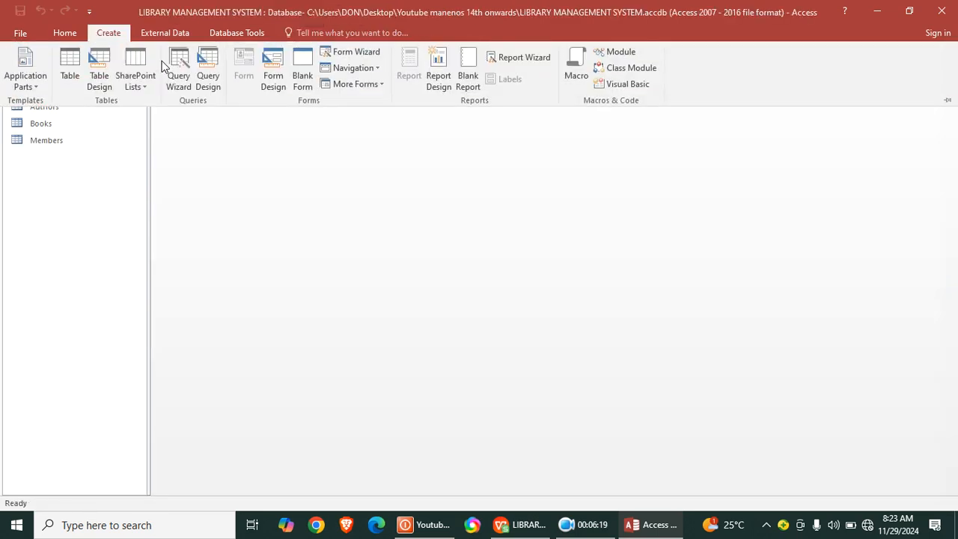
left_click(100, 80)
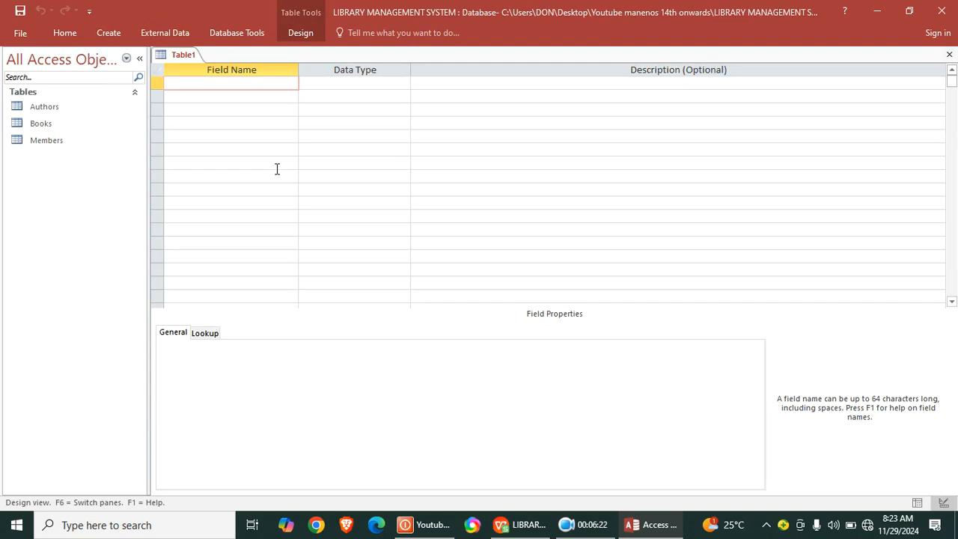
type("b")
key("Caps_Lock")
key("BackSpace")
type("B")
key("Caps_Lock")
type("orrowing")
key("Caps_Lock")
type("ID")
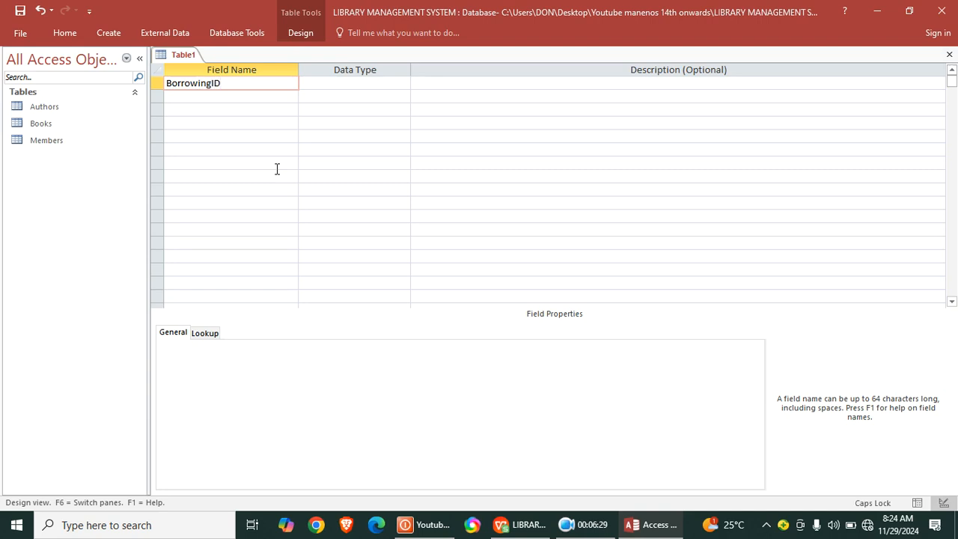
- Set BorrowingID's data type to AutoNumber and make the field the primary key
left_click(347, 83)
type("AutoNumber")
right_click(345, 89)
left_click(374, 98)
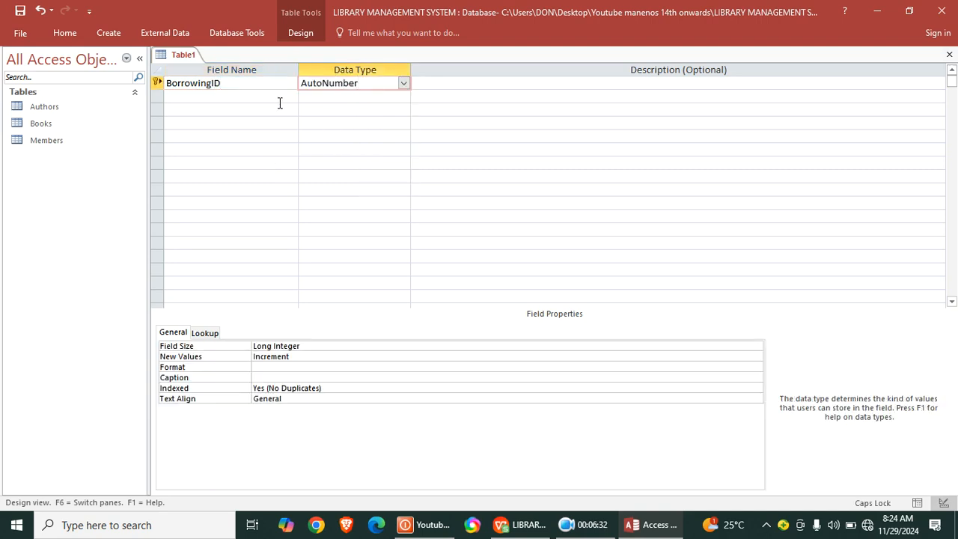
- Add a BookID field below BorrowingID with the Number data type and the description "FK"
left_click(280, 102)
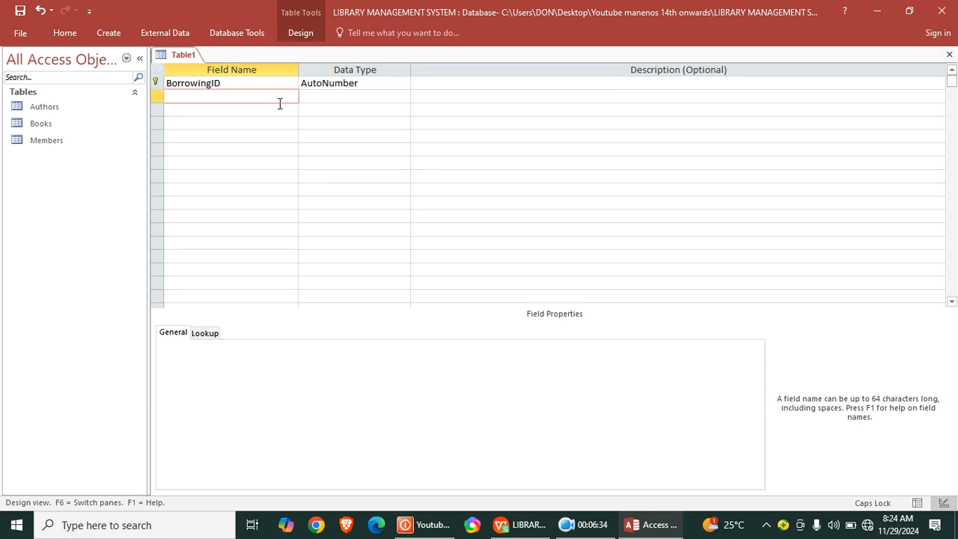
type("B")
key("Caps_Lock")
type("ook")
key("Caps_Lock")
type("ID")
left_click(374, 95)
type("Number")
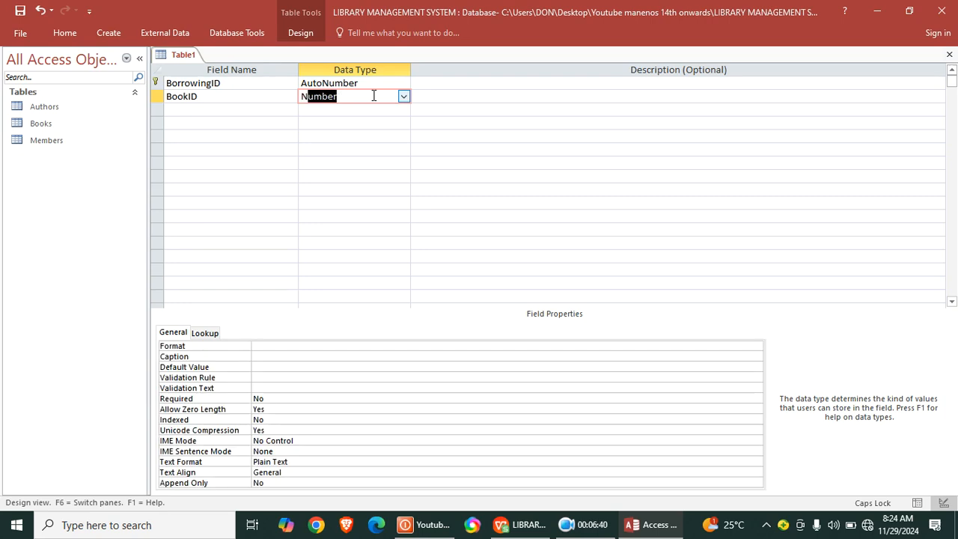
left_click(448, 98)
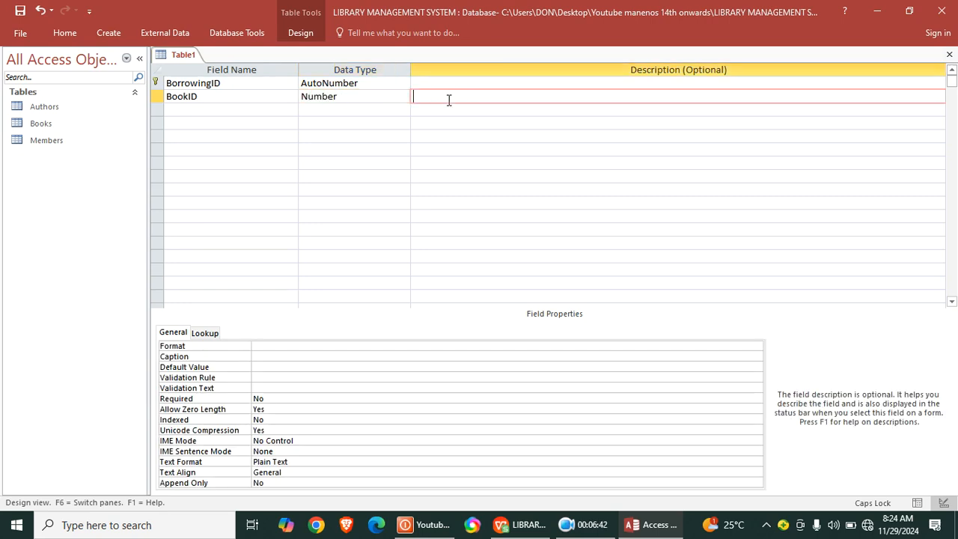
type("FK")
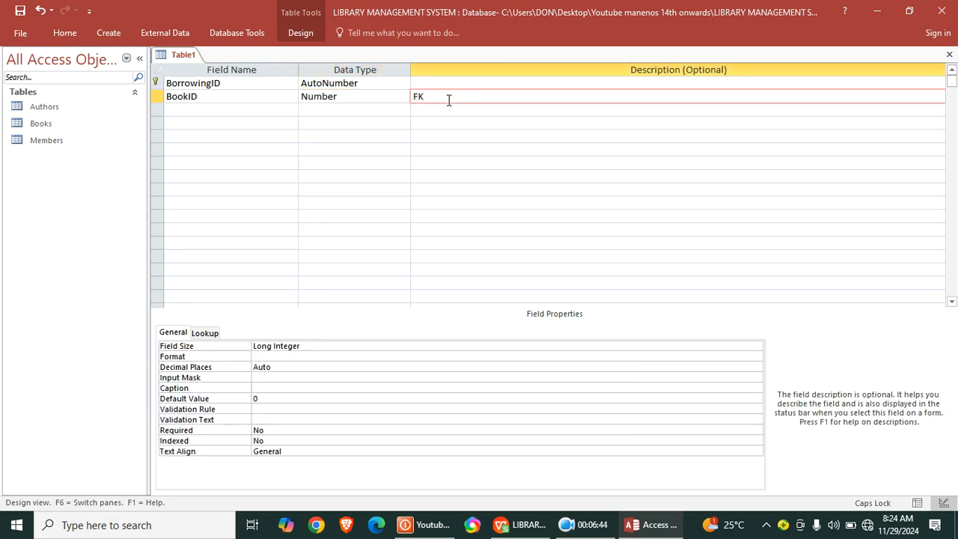
- Add a MemberID field below BookID with the Number data type and the description "FK"
left_click(246, 115)
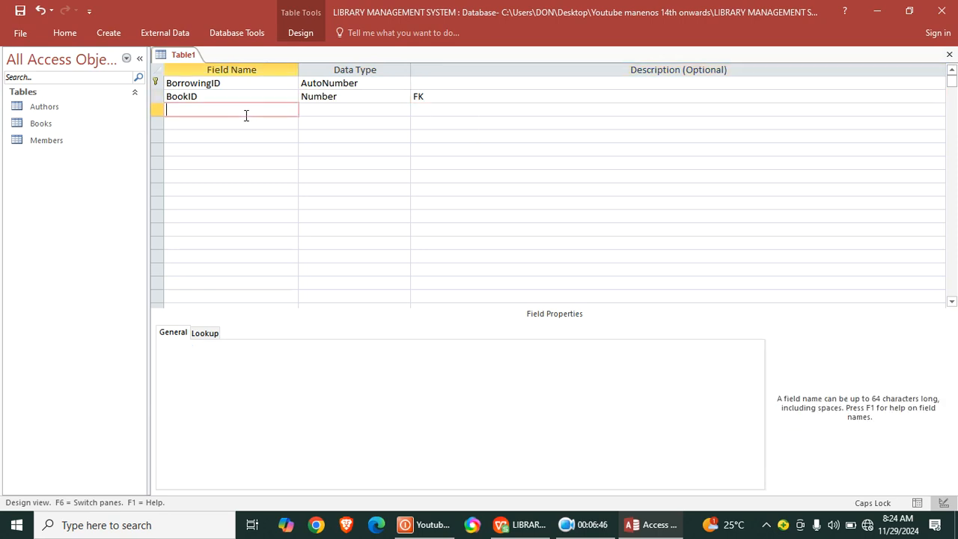
type("MemberID")
left_click(329, 107)
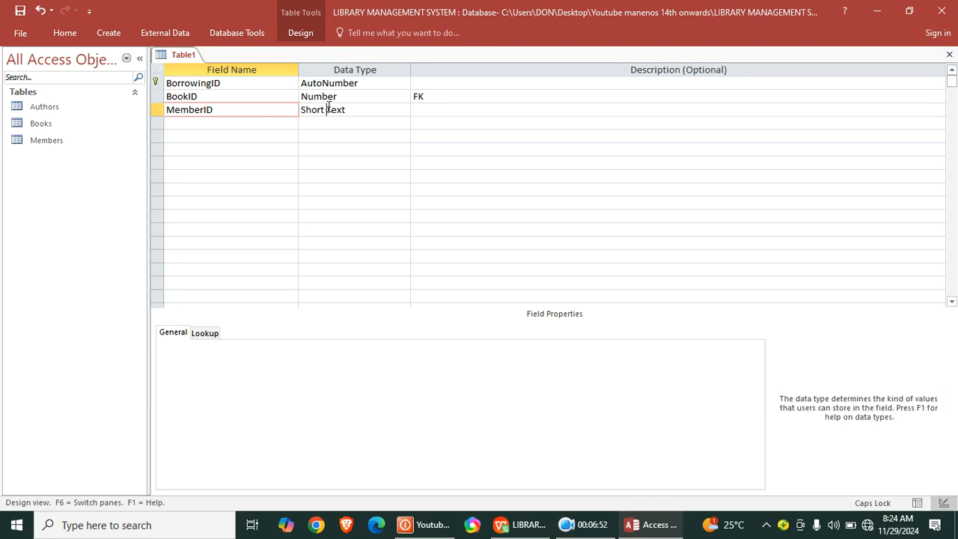
type("Number")
left_click(241, 122)
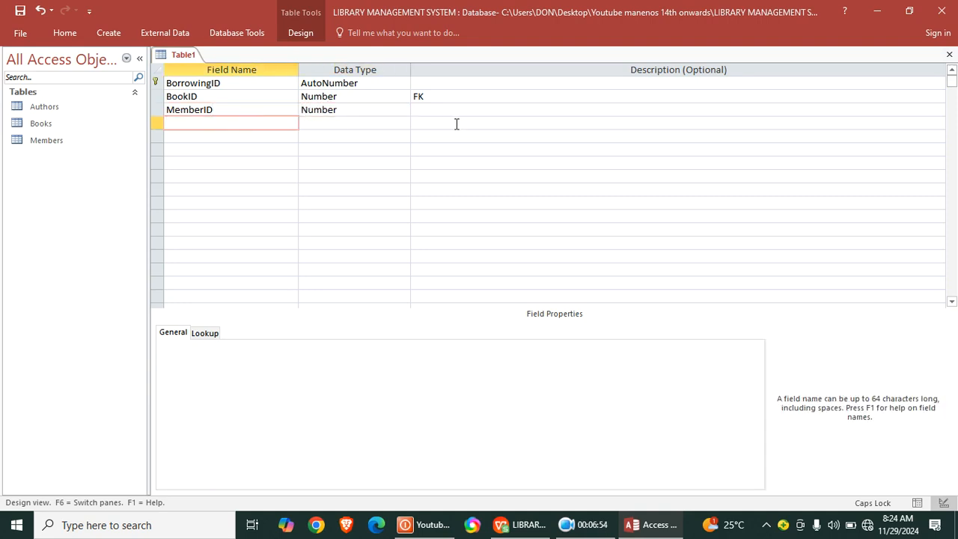
left_click(434, 110)
type("FK")
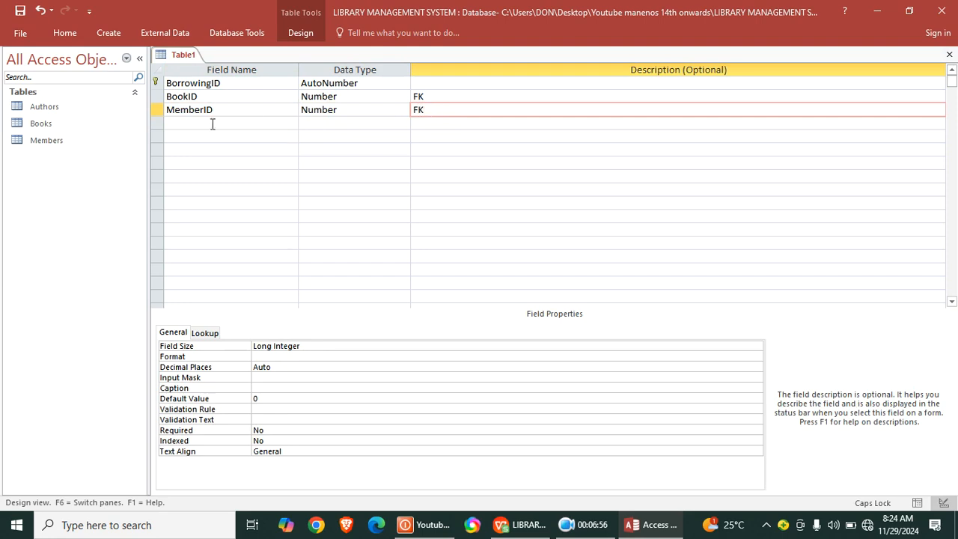
- Add a BorrowDate field below MemberID and set its data type to Date/Time
left_click(209, 125)
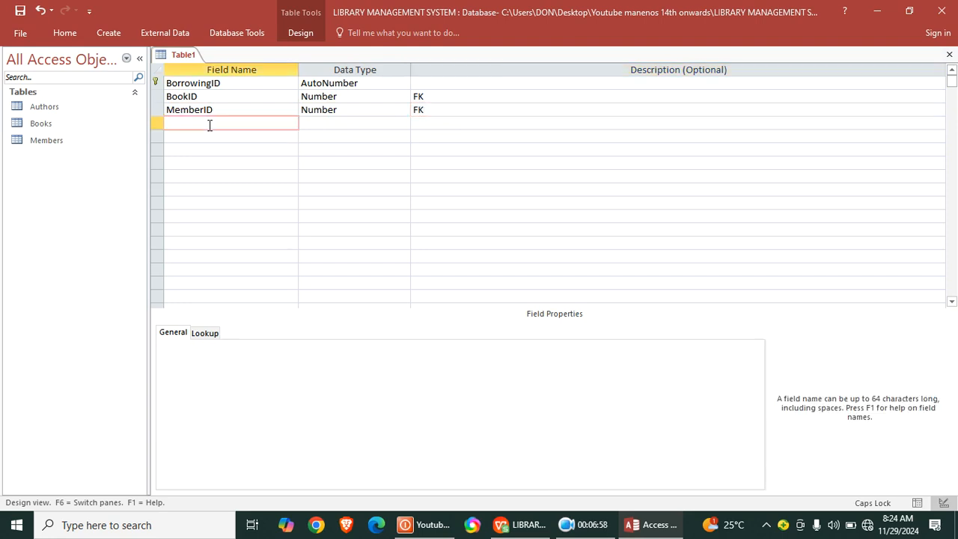
type("B")
key("Caps_Lock")
type("orrowDate")
left_click(307, 123)
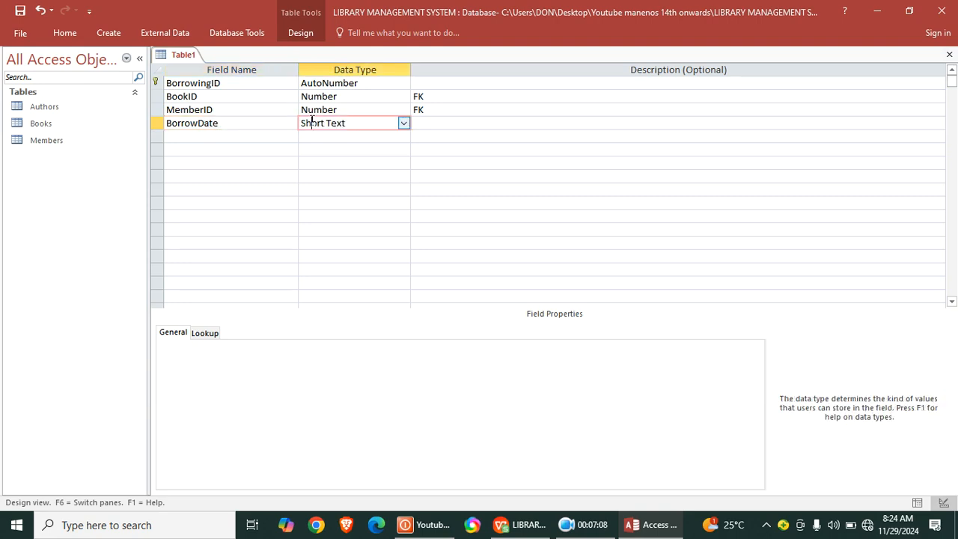
type("date/Time")
- Add a DueDate field below BorrowDate and set its data type to Date/Time
left_click(207, 137)
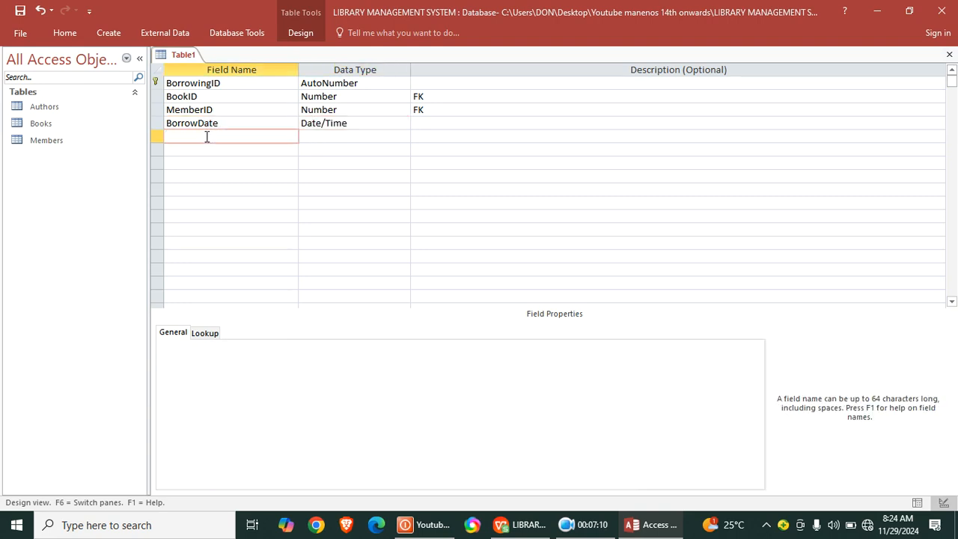
type("DueDate")
left_click(312, 137)
type("d")
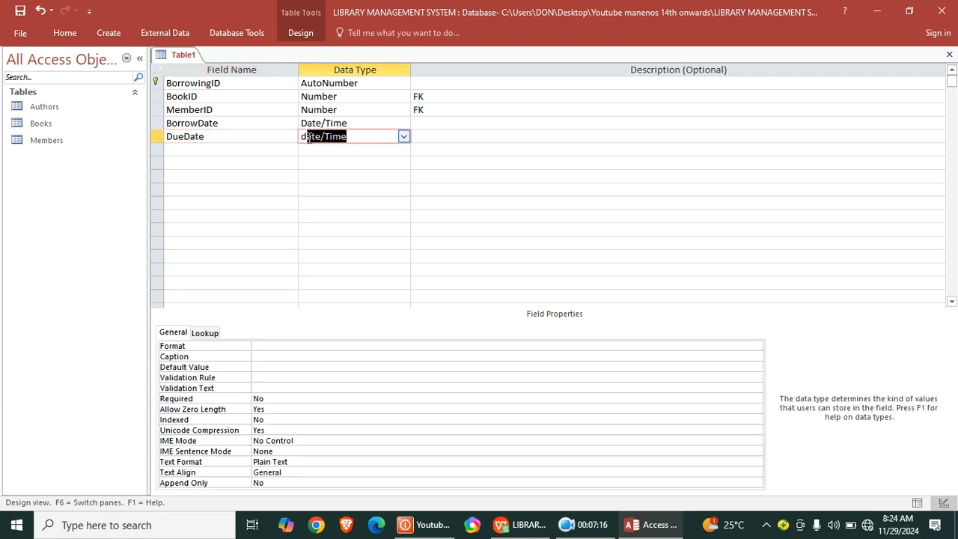
- Add a ReturnDate field below DueDate and set its data type to Date/Time
left_click(175, 153)
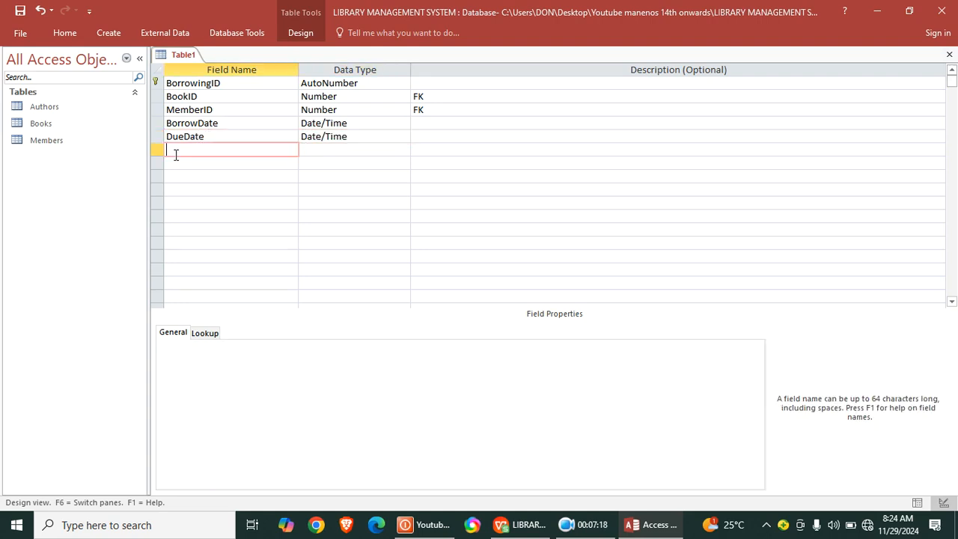
type("ReturnDate")
left_click(331, 152)
type("date/Time")
- Add an OverDue field below ReturnDate and set its data type to Currency
left_click(221, 160)
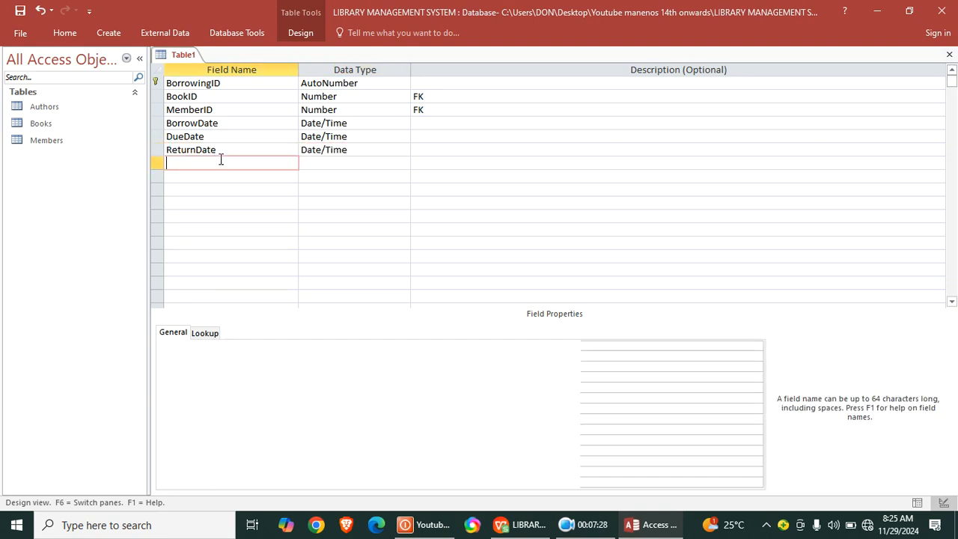
type("O")
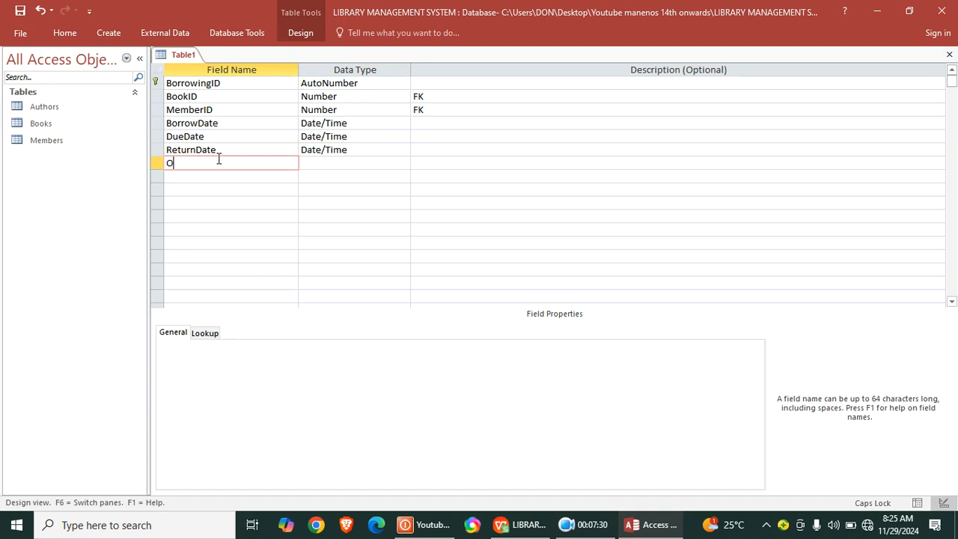
type("verDue")
key("BackSpace")
key("BackSpace")
type("ue")
left_click(344, 162)
type("Lc")
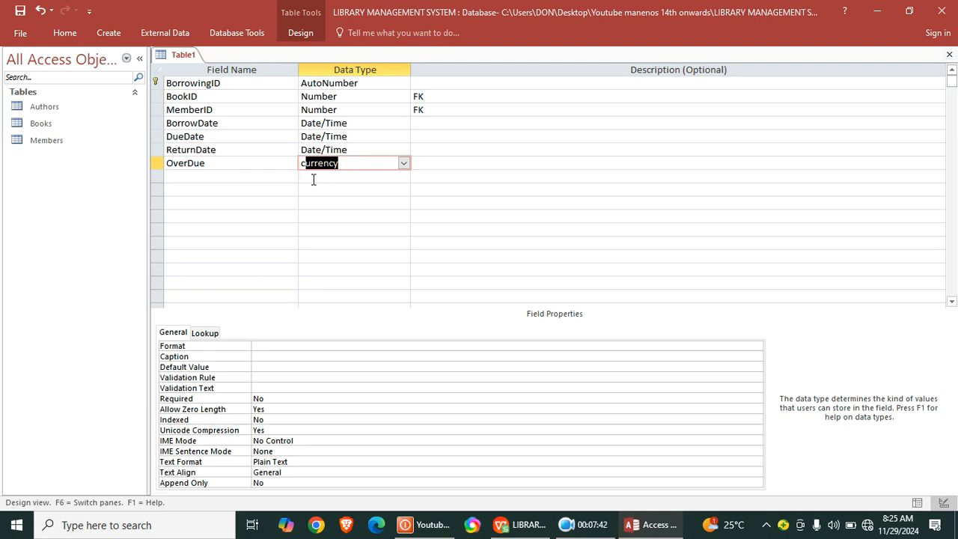
- Save the current table under the name Borrowing and close it
key("ctrl+s")
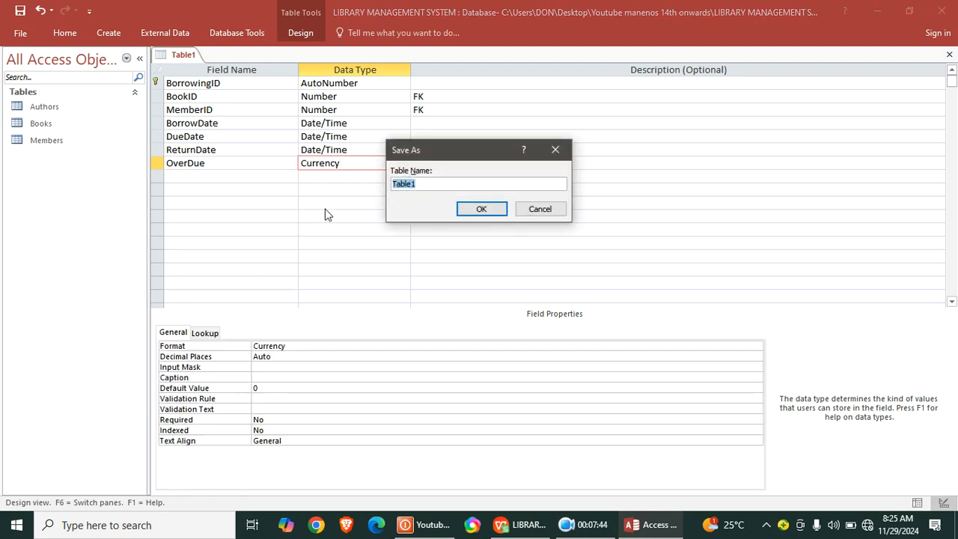
type("Bjorr")
key("BackSpace")
key("BackSpace")
key("BackSpace")
key("BackSpace")
type("orrowing")
key("Return")
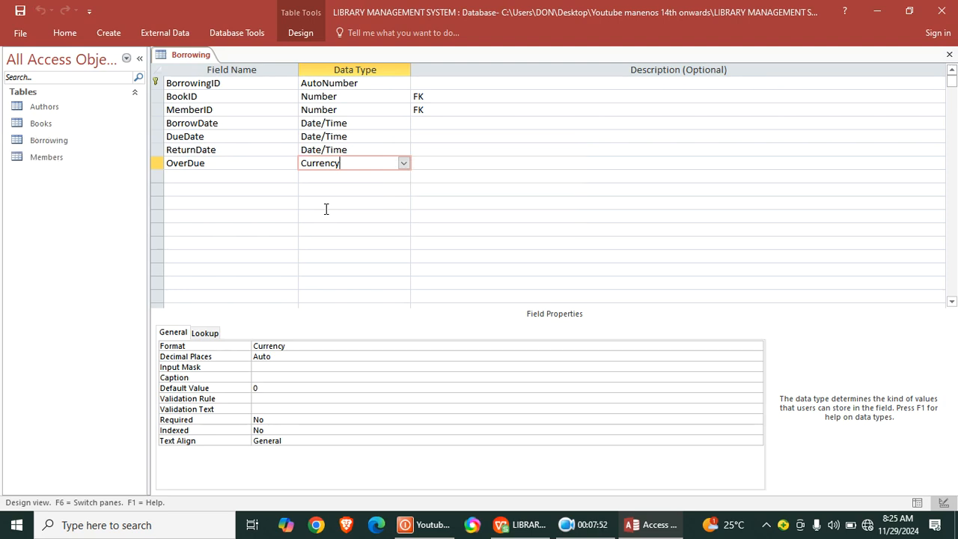
right_click(170, 66)
left_click(214, 82)
- Create a new table in Design View and name its first field GenreID
left_click(108, 33)
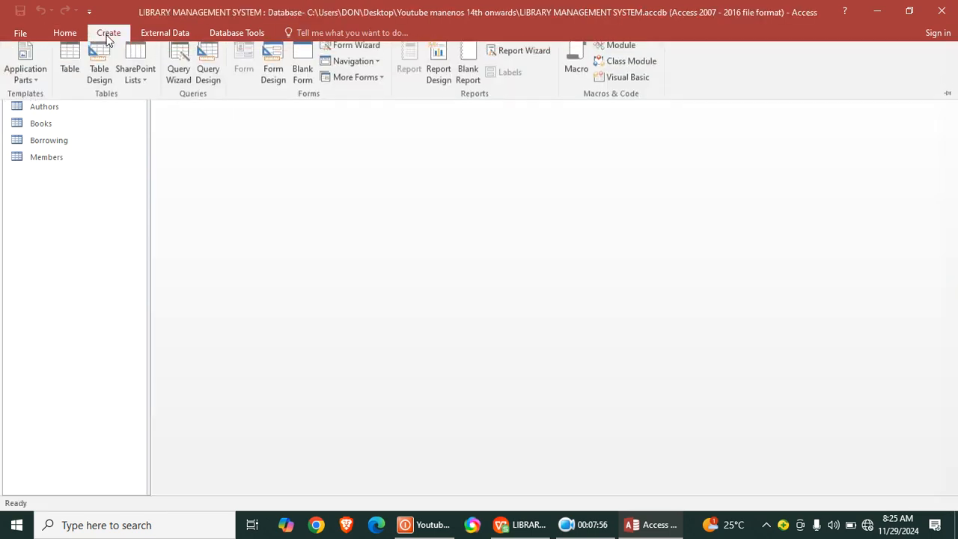
left_click(98, 72)
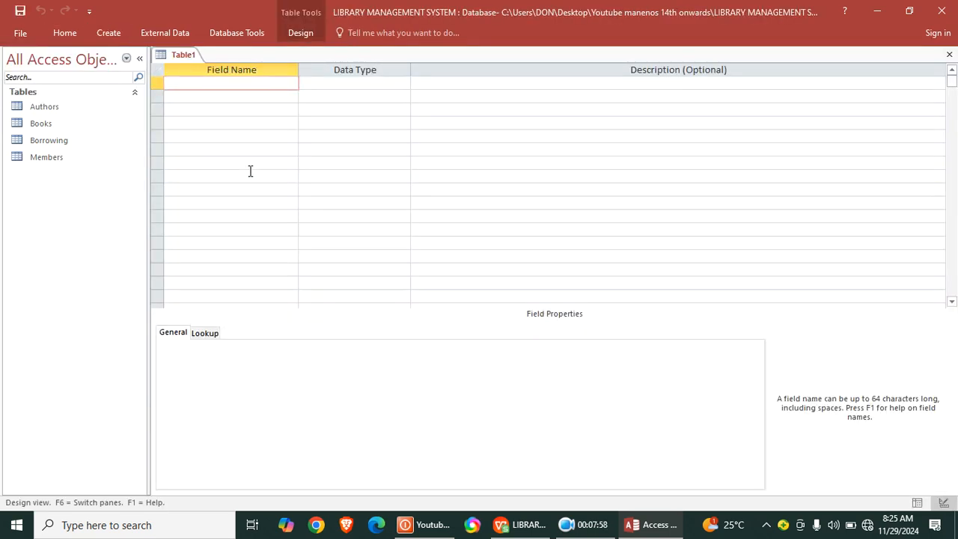
type("g")
key("BackSpace")
key("Caps_Lock")
type("G")
key("Caps_Lock")
type("enre")
left_click(237, 97)
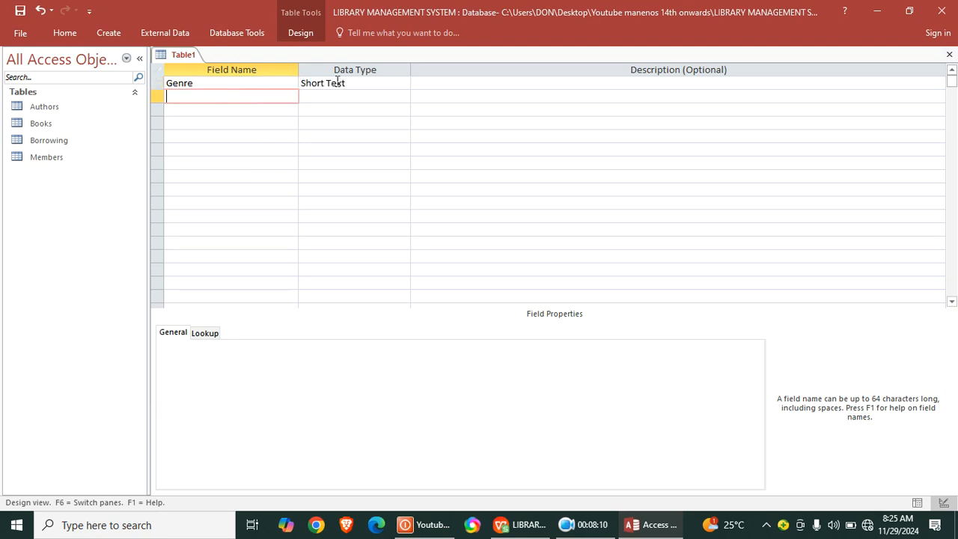
left_click(255, 83)
key("Caps_Lock")
type("ID")
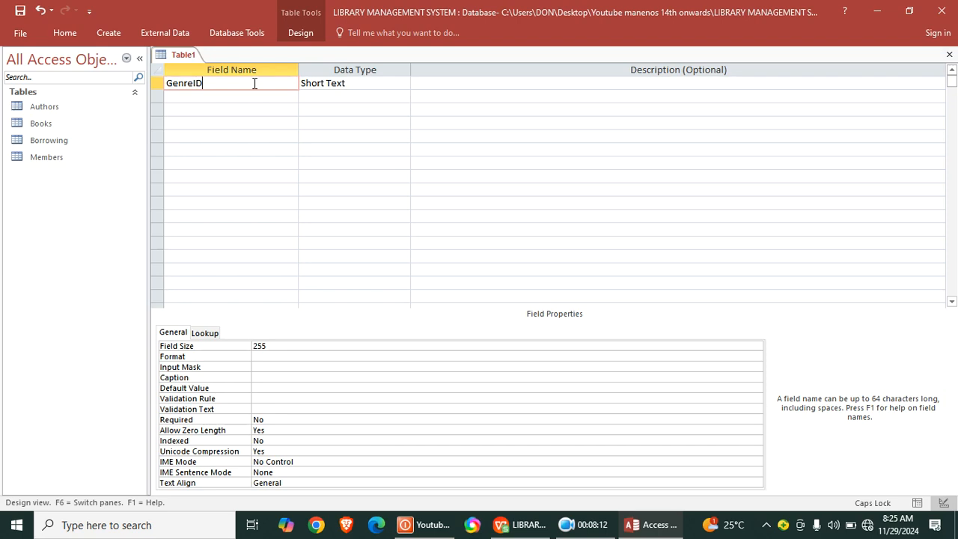
- Set GenreID's data type to AutoNumber and make the field the primary key
key("Tab")
type("A")
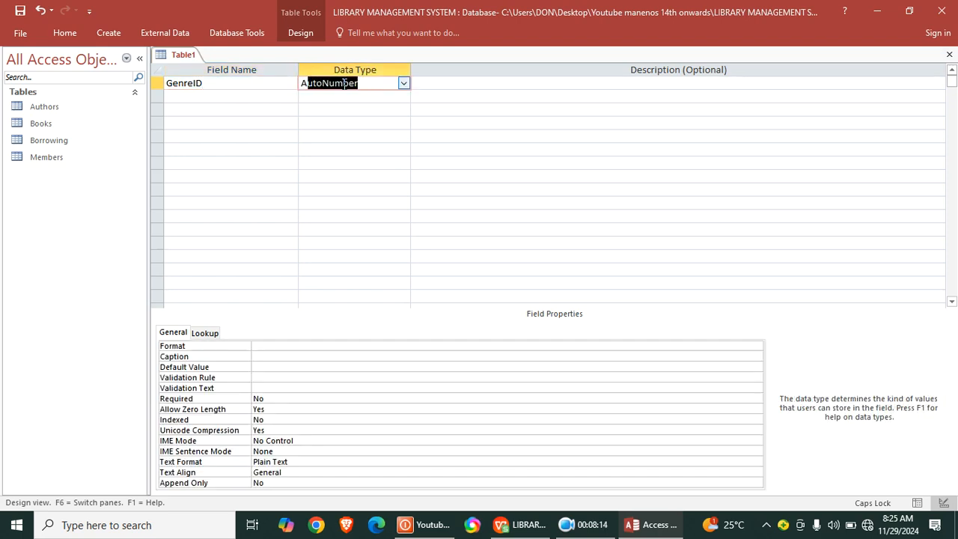
left_click(250, 83)
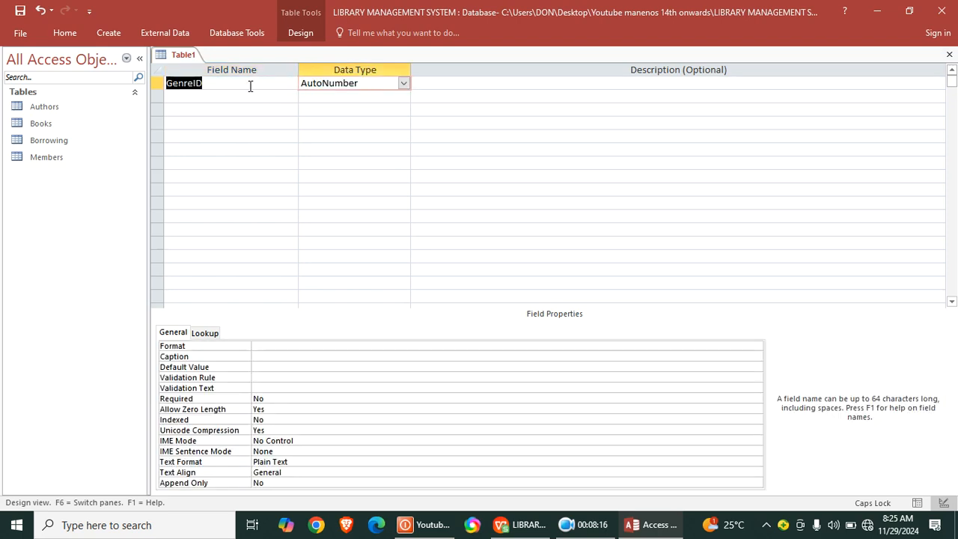
right_click(250, 84)
left_click(283, 95)
- Add a field named GenreName below GenreID
left_click(203, 97)
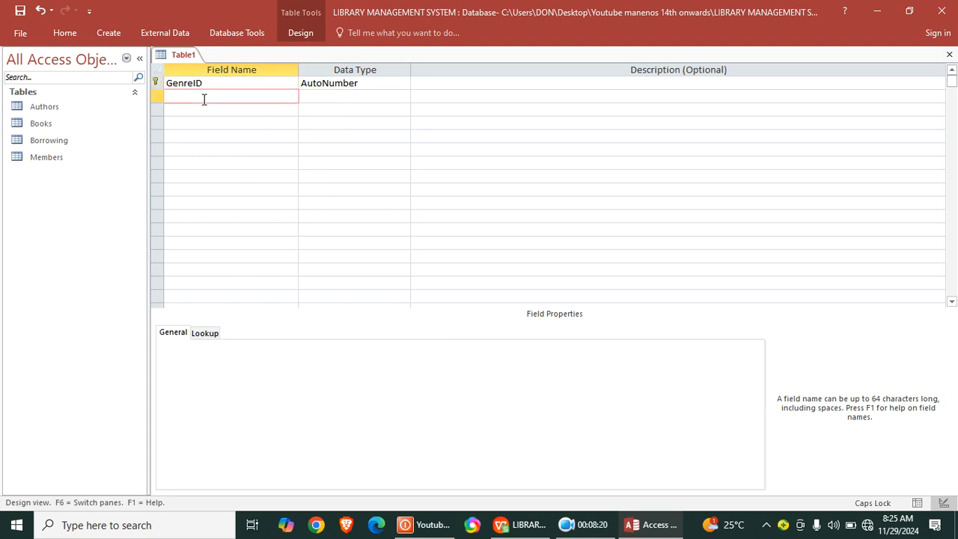
type("G")
key("Caps_Lock")
type("enre")
key("Caps_Lock")
type("N")
key("Caps_Lock")
type("ame")
- Make GenreName the table's primary key, leaving its data type as Short Text
left_click(348, 98)
right_click(346, 97)
left_click(390, 108)
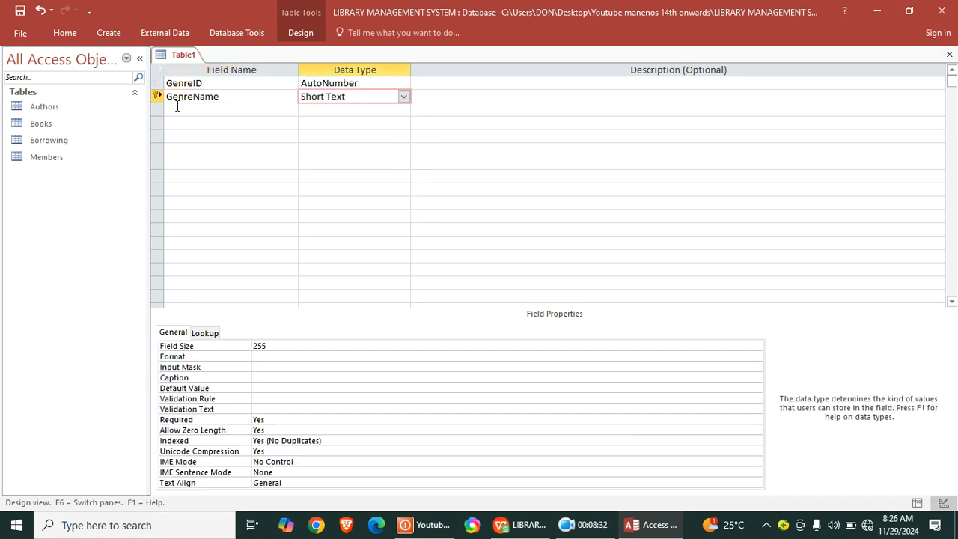
- Save the current table under the name Genres
left_click(22, 12)
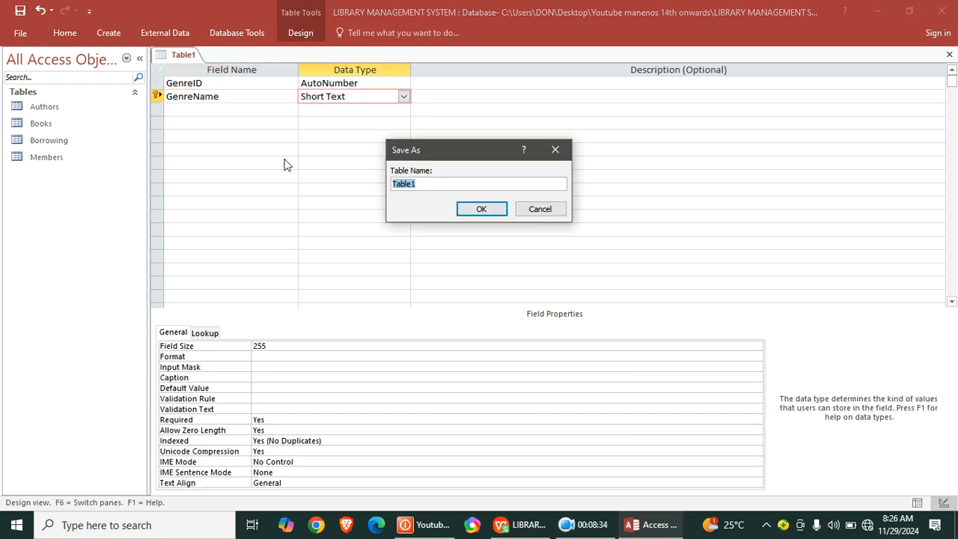
type("Genres")
key("Return")
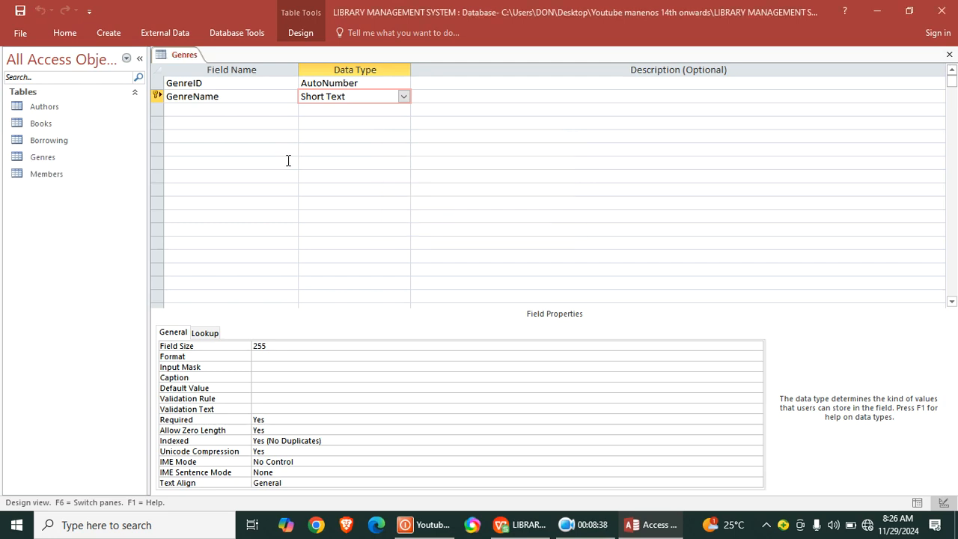
- Close the Genres table and start a new table in Design view
right_click(179, 56)
left_click(211, 77)
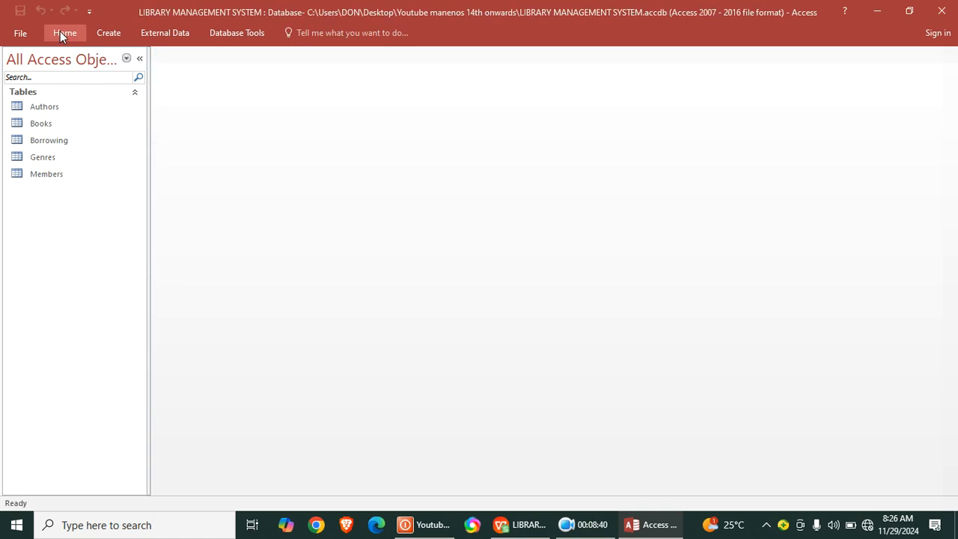
left_click(105, 32)
left_click(99, 68)
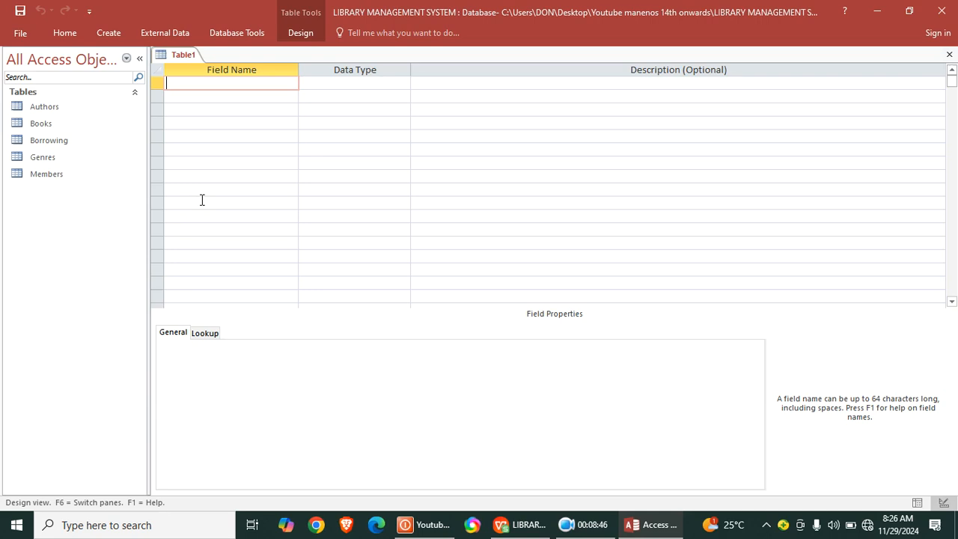
- Name the first field of the new table StaffID
key("Caps_Lock")
type("S")
key("Caps_Lock")
type("taff")
key("Caps_Lock")
type("ID")
- Set StaffID's data type to AutoNumber and make the field the primary key
left_click(327, 85)
right_click(327, 88)
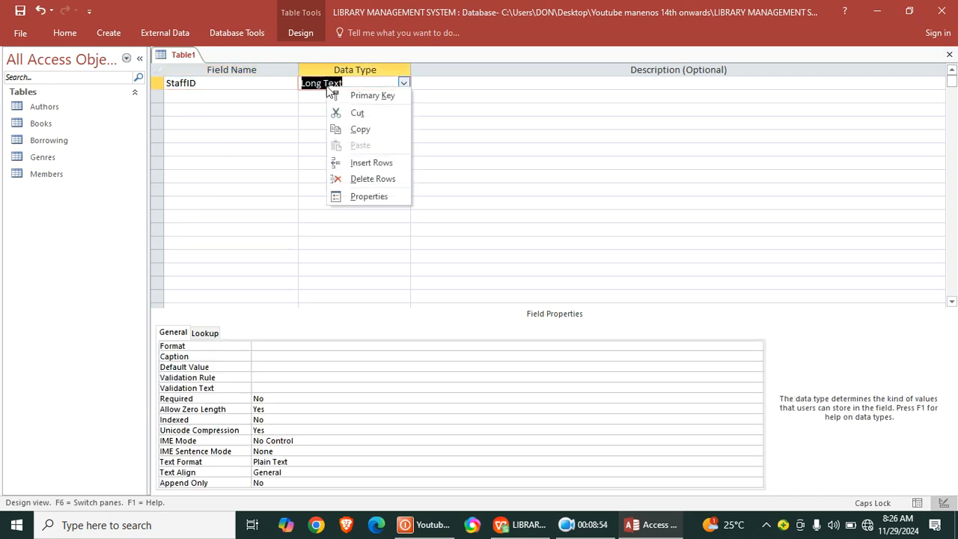
key("Escape")
type("N")
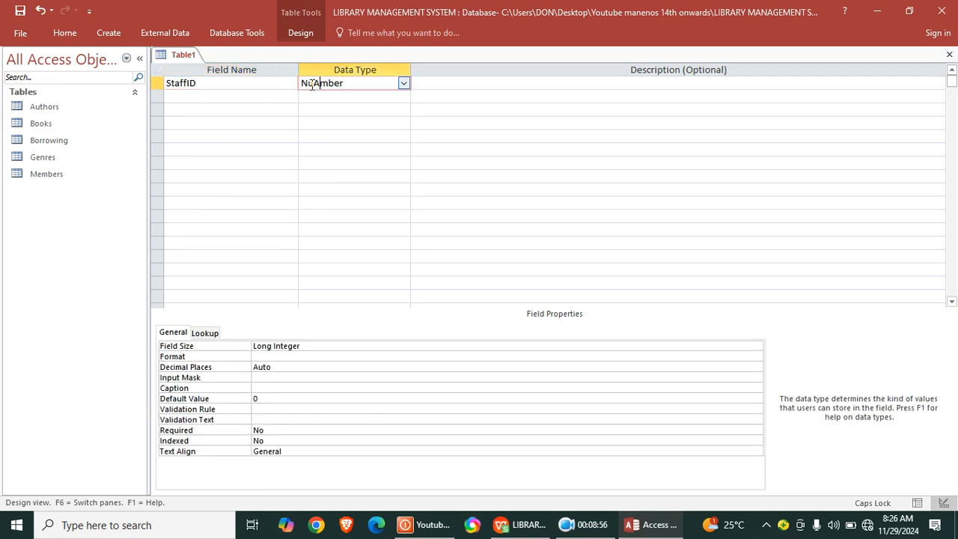
type("Auto")
right_click(309, 83)
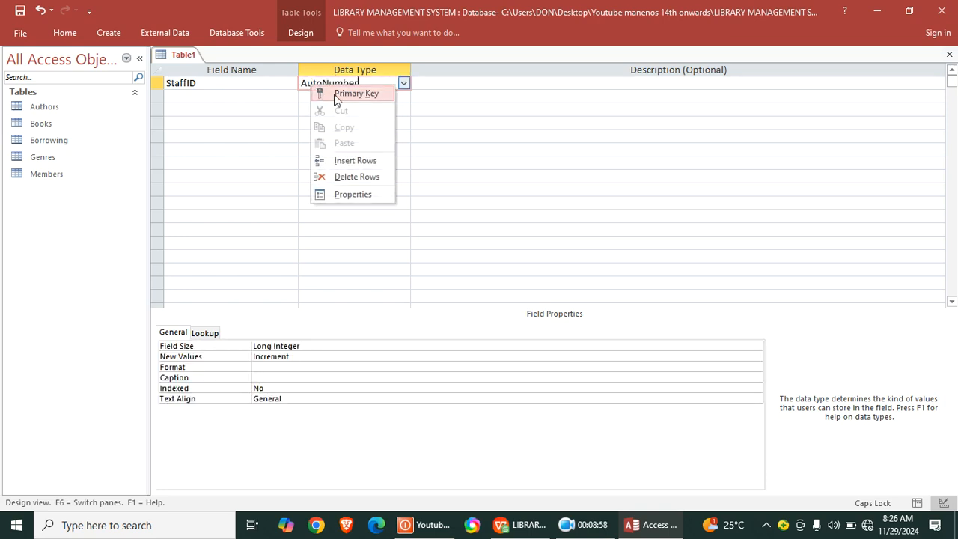
left_click(336, 96)
- Add fields named FirstName and LastName below StaffID
left_click(227, 96)
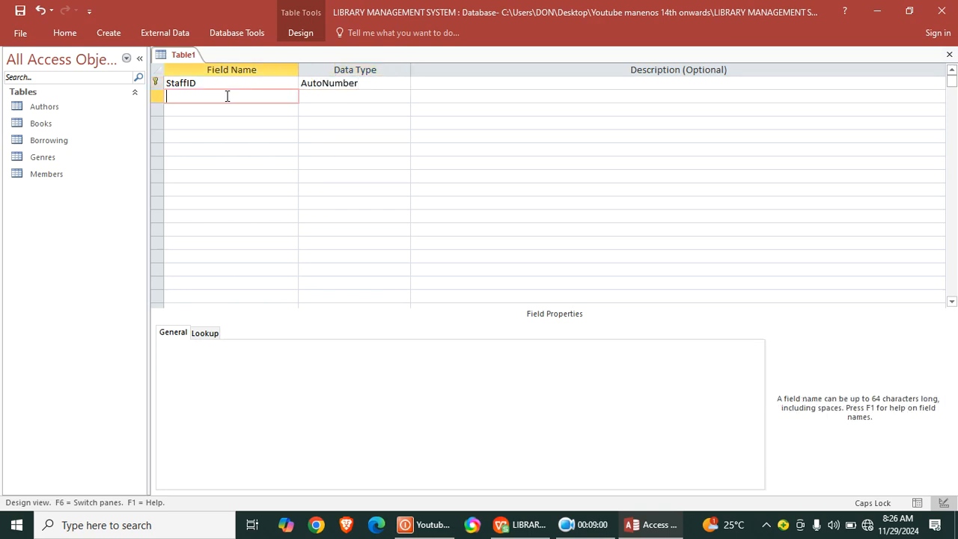
type("F")
key("Caps_Lock")
type("ri")
key("BackSpace")
key("BackSpace")
type("irstName")
key("Down")
type("LastName")
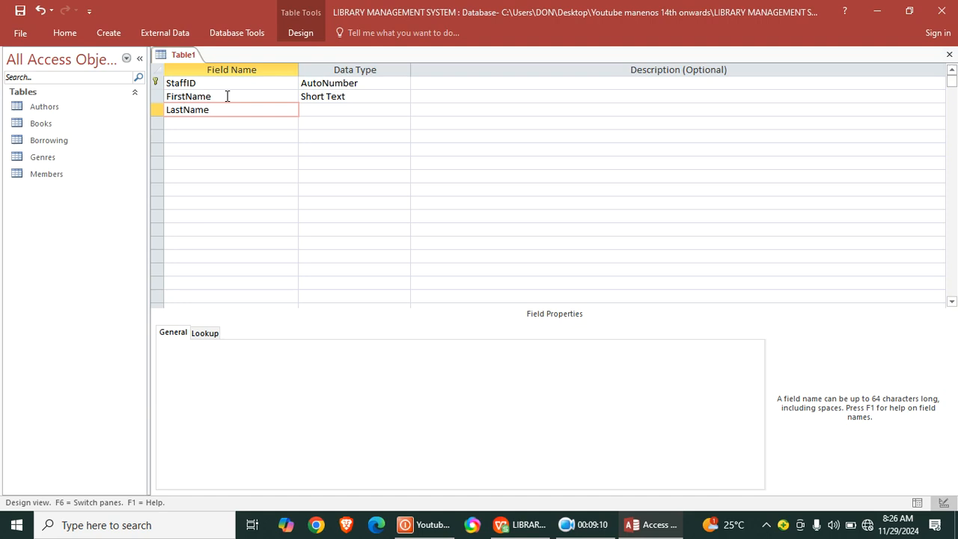
- Add a field named Position below LastName, keeping Short Text as its data type
key("Down")
type("P")
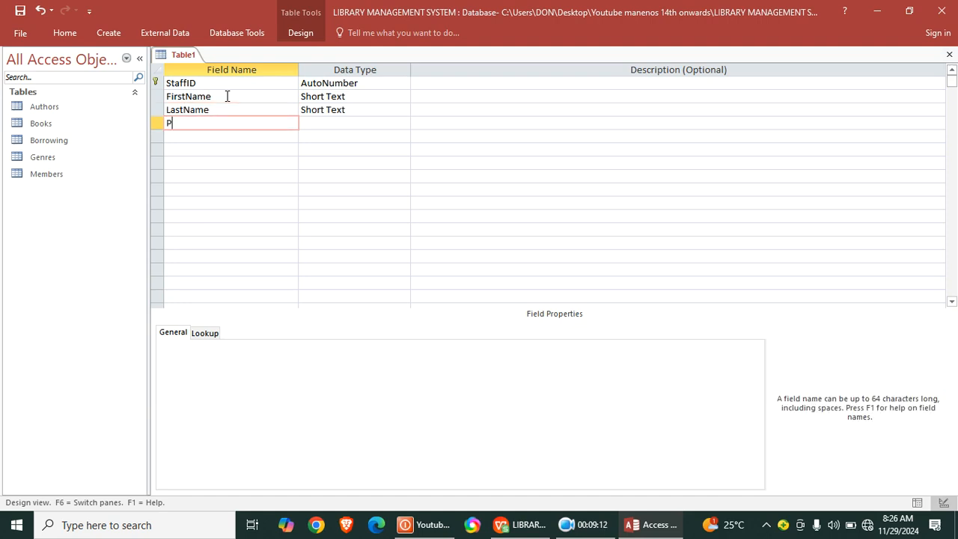
type("osition")
key("Down")
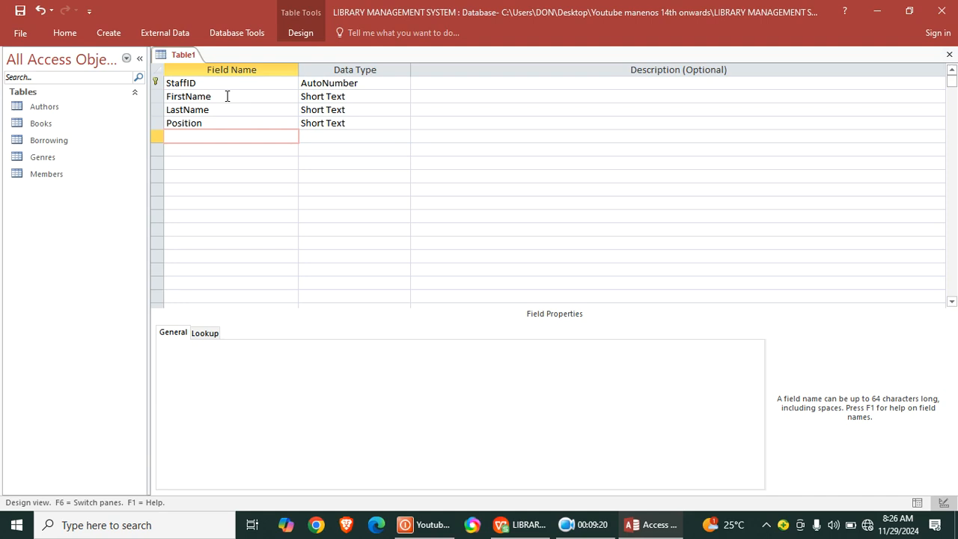
- Add a field named HireDate below Position with the Date/Time data type
type("HireDate")
left_click(327, 136)
type("d")
- Add a field named PhoneNo below HireDate, keeping Short Text as its data type
left_click(225, 149)
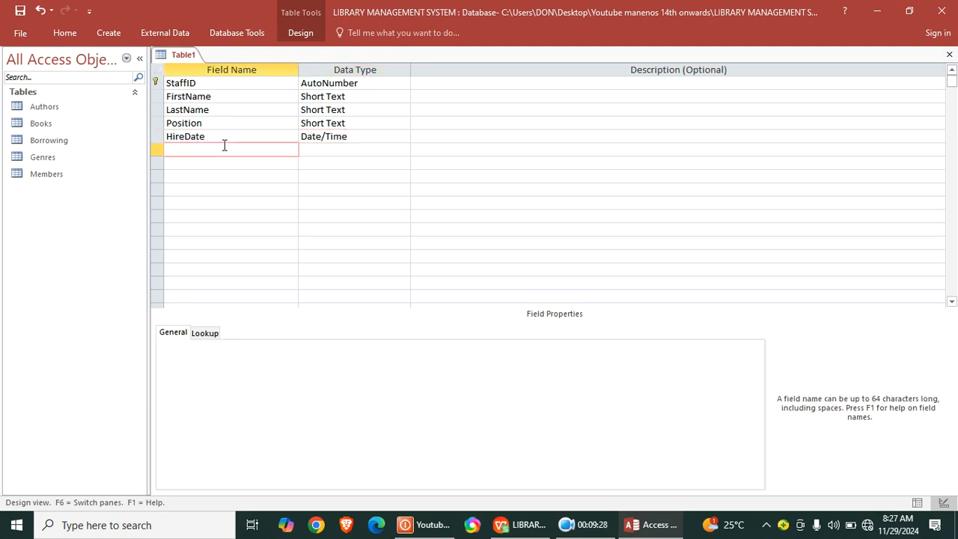
type("Phone")
key("Caps_Lock")
type("N")
key("Caps_Lock")
type("o")
left_click(318, 149)
- Add a field named Email below PhoneNo, keeping Short Text as its data type
left_click(214, 162)
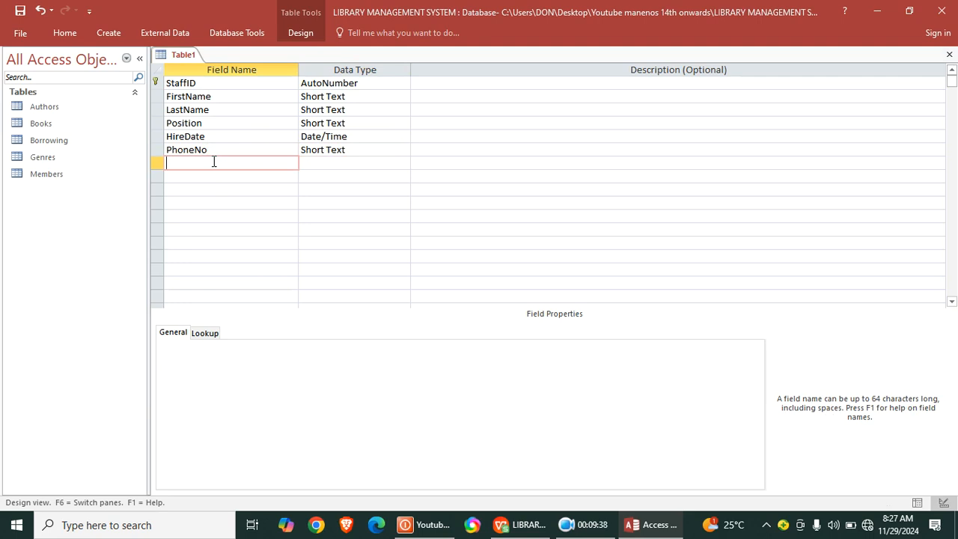
key("Caps_Lock")
type("E")
key("Caps_Lock")
type("mail")
left_click(324, 165)
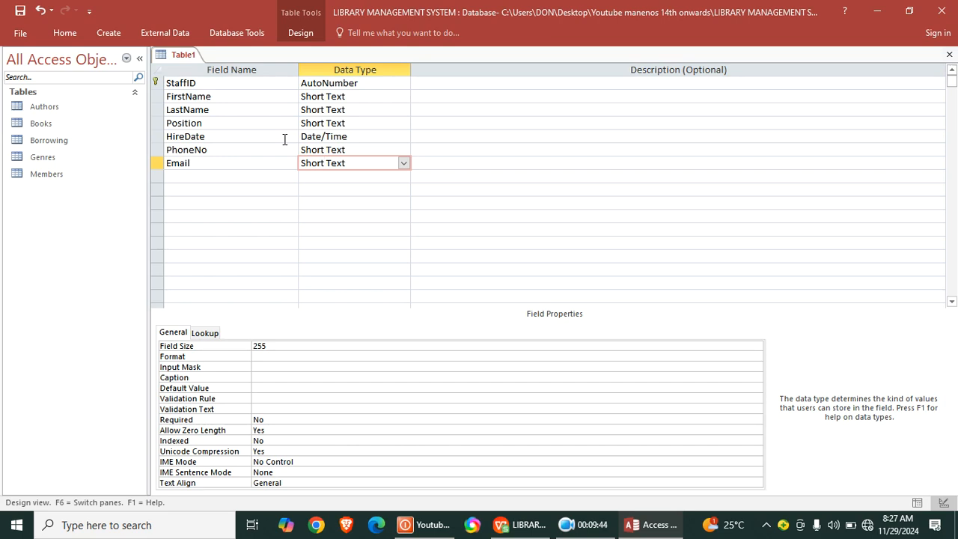
- Save the current table under the name staff and close it
right_click(187, 56)
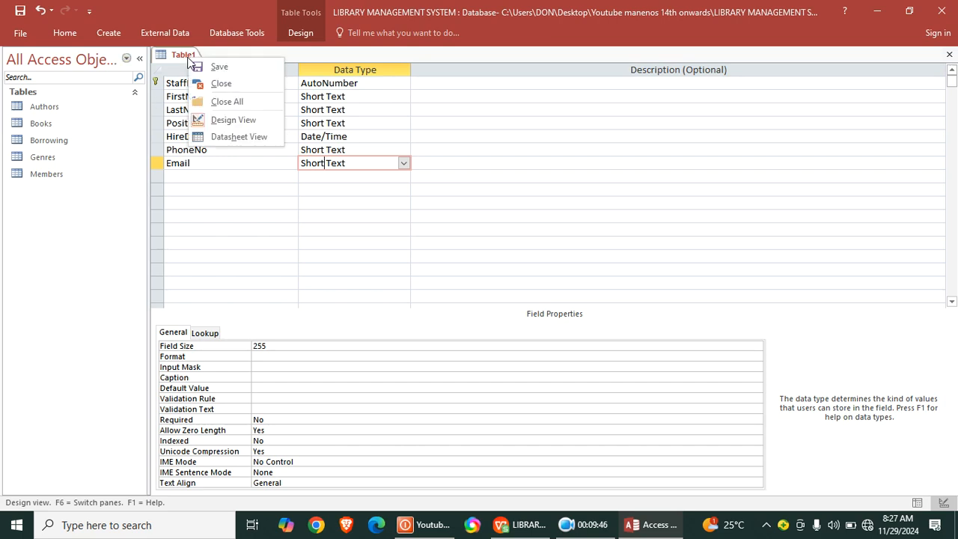
left_click(220, 66)
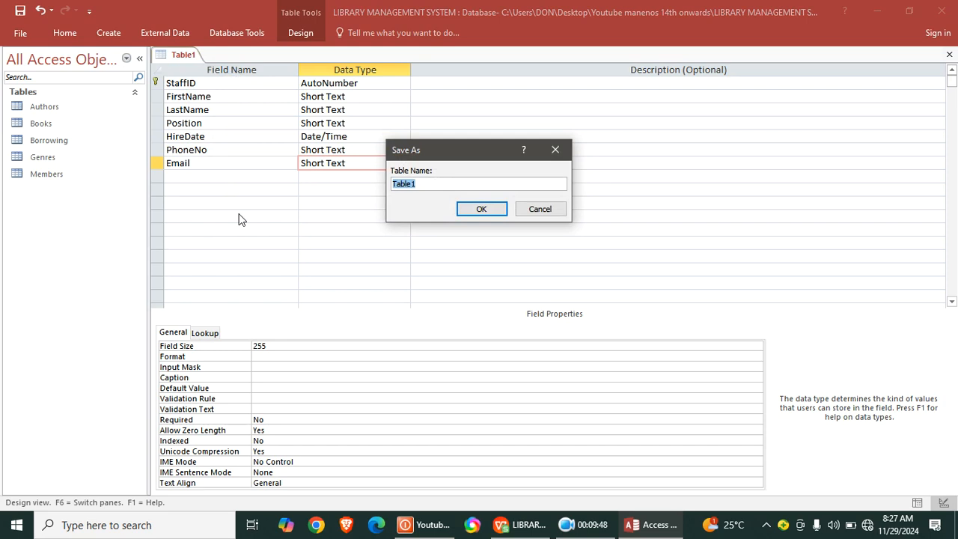
type("staff")
key("Return")
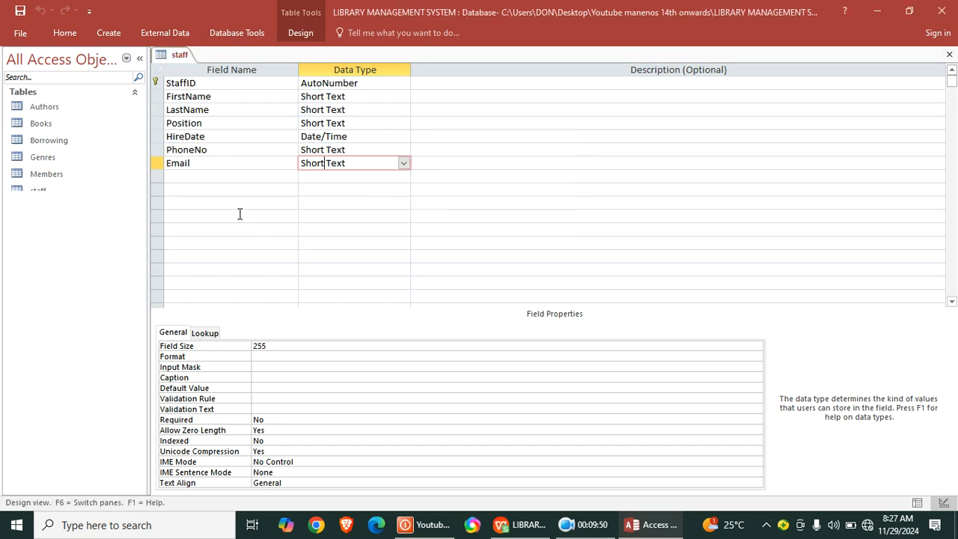
left_click(949, 55)
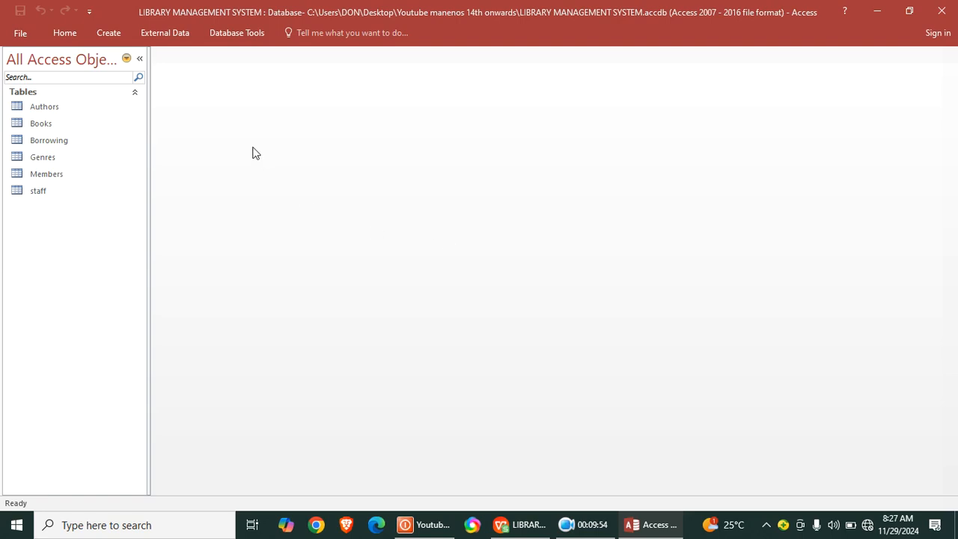
- Start another table in Design view and name its first field PublisherID
left_click(118, 38)
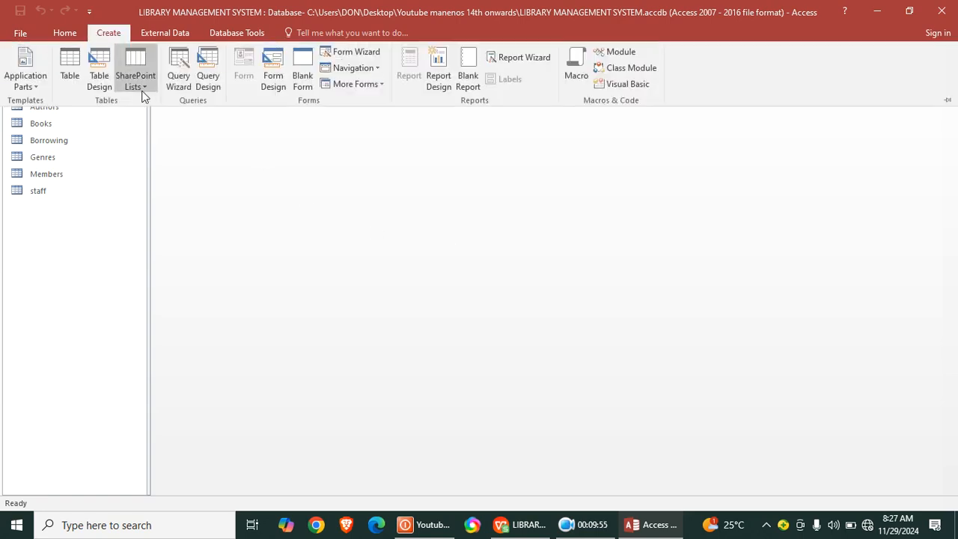
left_click(103, 72)
key("Caps_Lock")
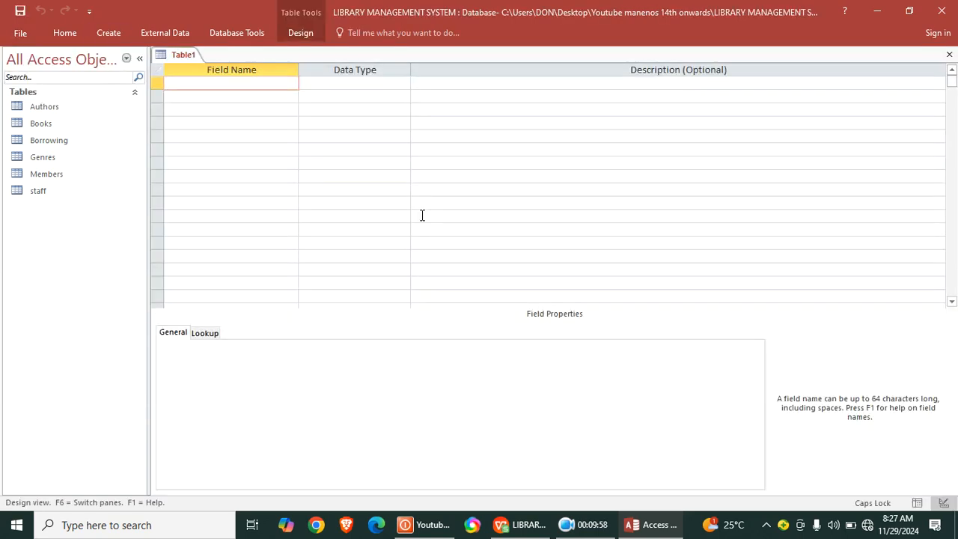
type("P")
key("Caps_Lock")
type("ublisher")
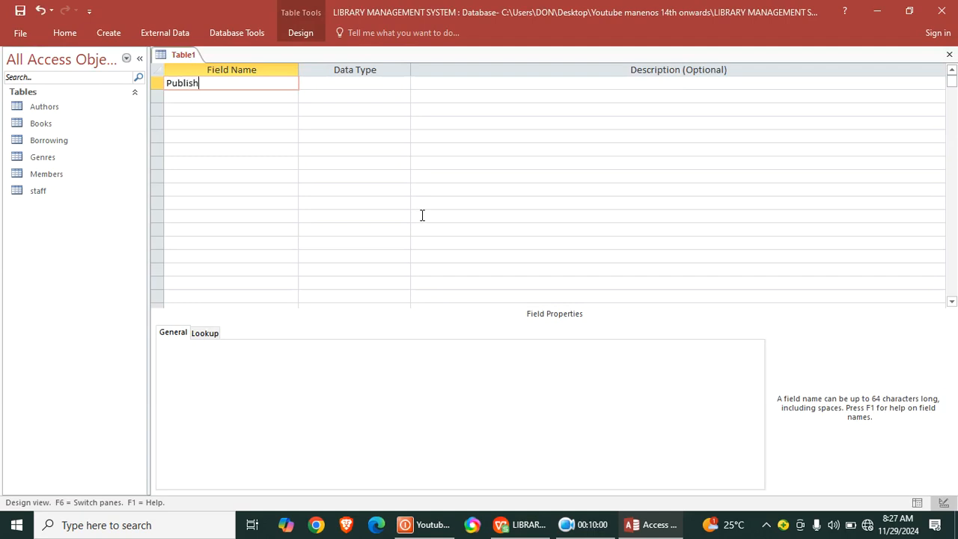
key("Caps_Lock")
type("ID")
- Set PublisherID's data type to AutoNumber and make the field the primary key
left_click(335, 83)
type("AutoNumber")
right_click(336, 88)
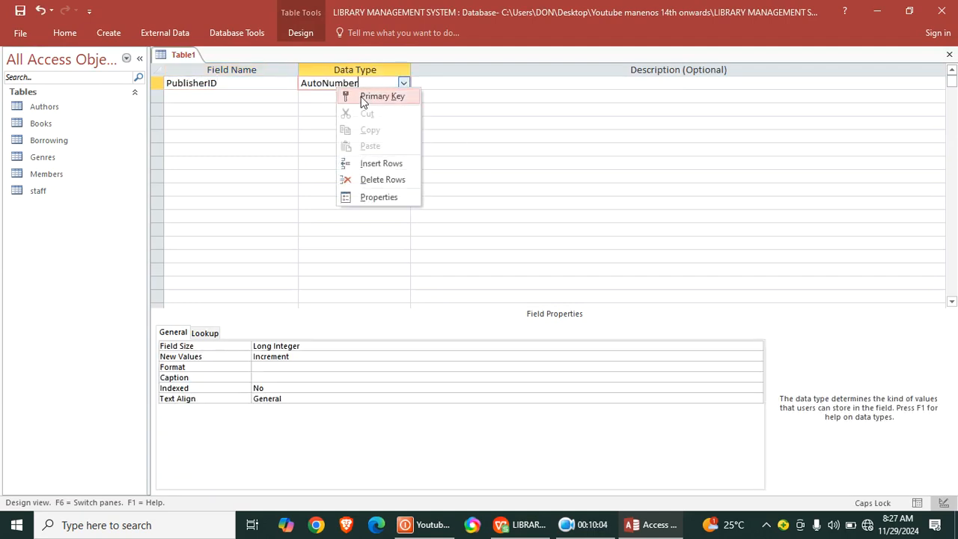
left_click(365, 98)
- Add a field named PublisherName below PublisherID
left_click(270, 97)
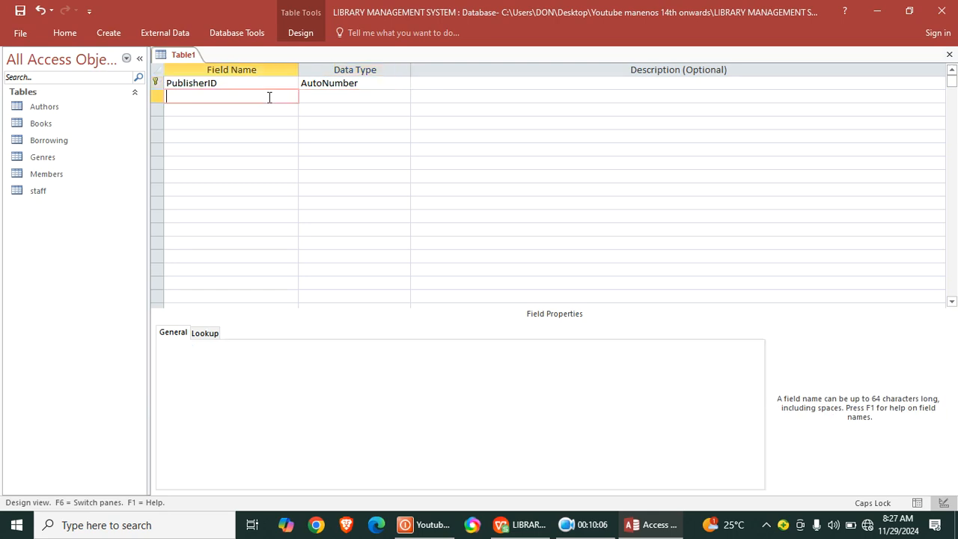
type("P")
key("Caps_Lock")
type("ublisher")
key("Caps_Lock")
type("N")
key("Caps_Lock")
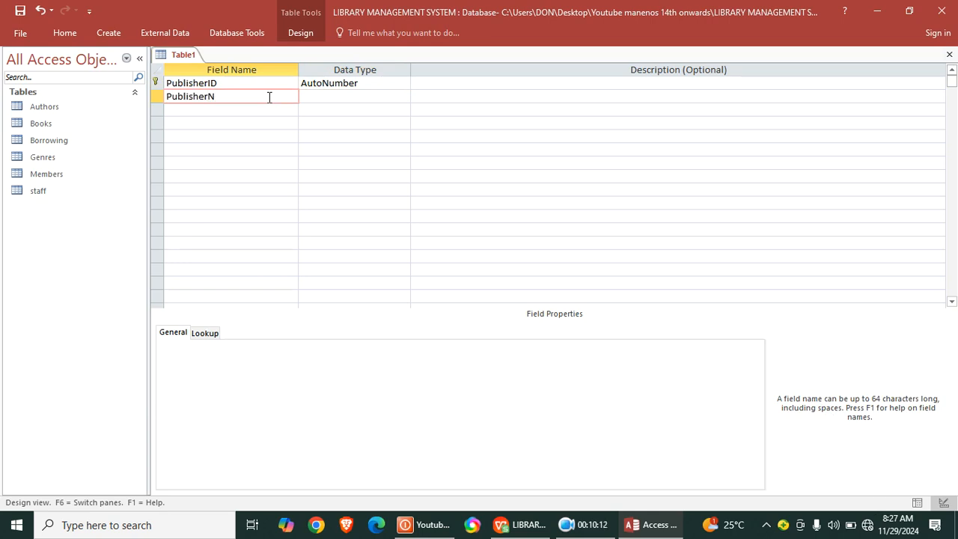
type("ame")
- Add a field named ContactEmail below PublisherName
key("Down")
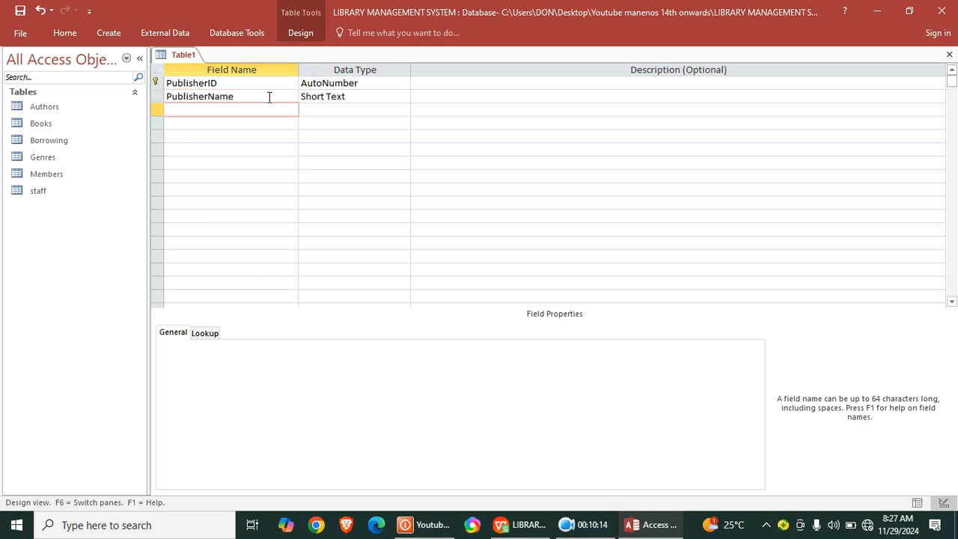
key("Caps_Lock")
type("C")
key("Caps_Lock")
type("ontactEmail")
- Add a field named PhoneNumber below ContactEmail, keeping Short Text as its data type
left_click(231, 123)
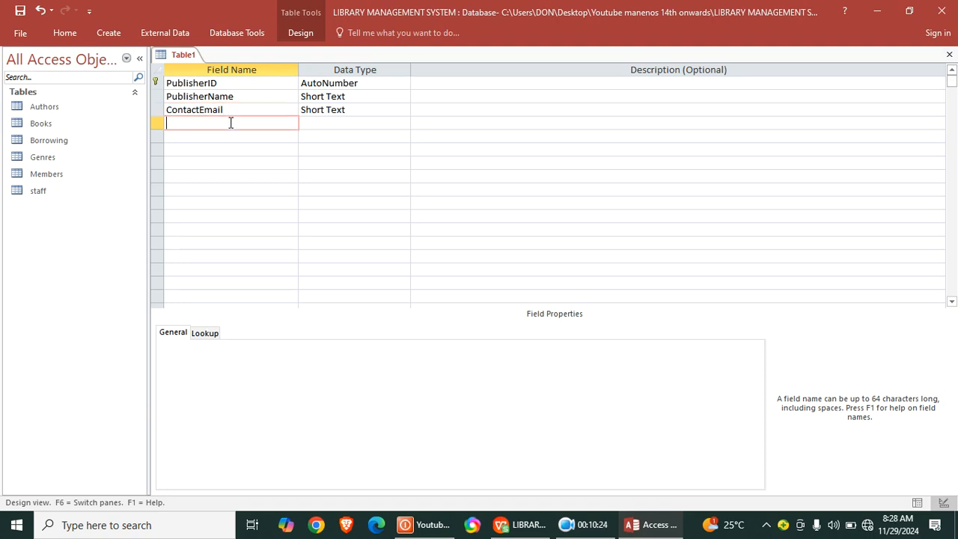
key("Caps_Lock")
key("Caps_Lock")
type("p")
key("Caps_Lock")
type("HONE")
key("BackSpace")
key("BackSpace")
key("BackSpace")
key("BackSpace")
key("BackSpace")
key("Caps_Lock")
type("Phone")
key("Caps_Lock")
type("NO")
key("BackSpace")
key("Caps_Lock")
type("umber")
left_click(311, 128)
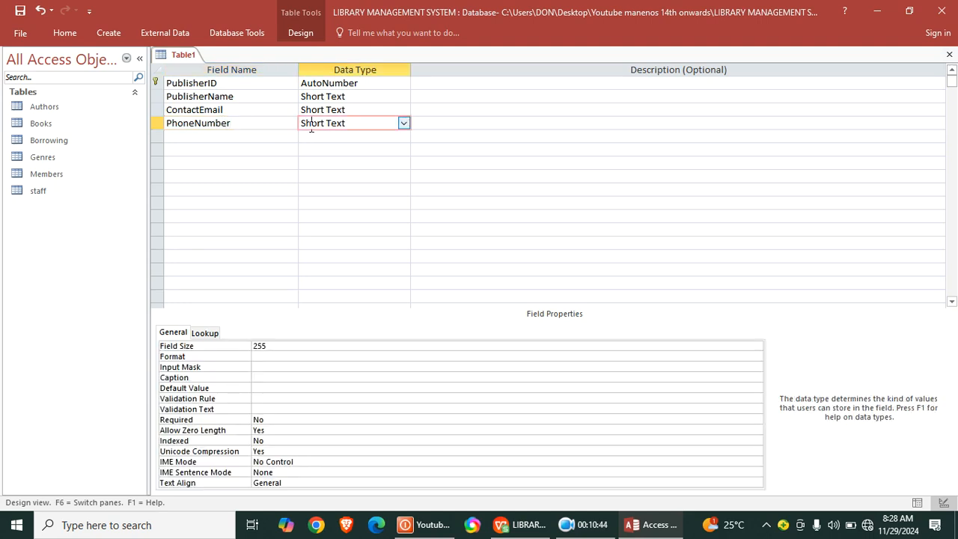
- Add a field named Address below PhoneNumber, keeping Short Text as its data type
left_click(238, 135)
type("Adre")
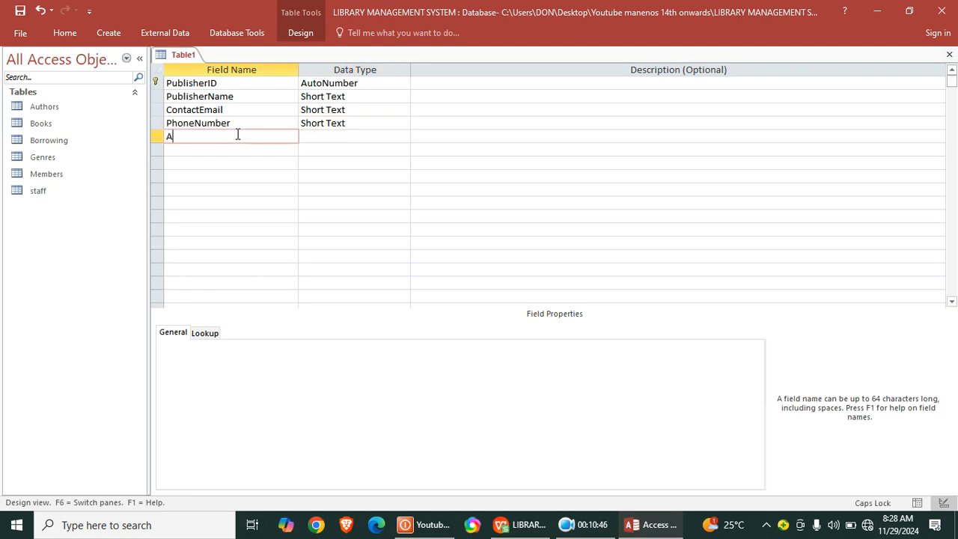
key("BackSpace")
key("BackSpace")
type("dress")
left_click(243, 147)
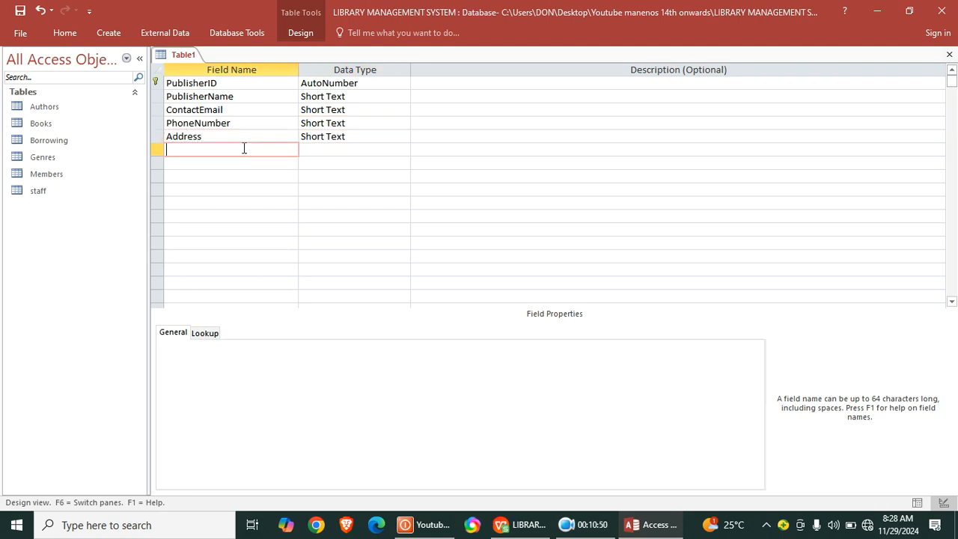
left_click(325, 149)
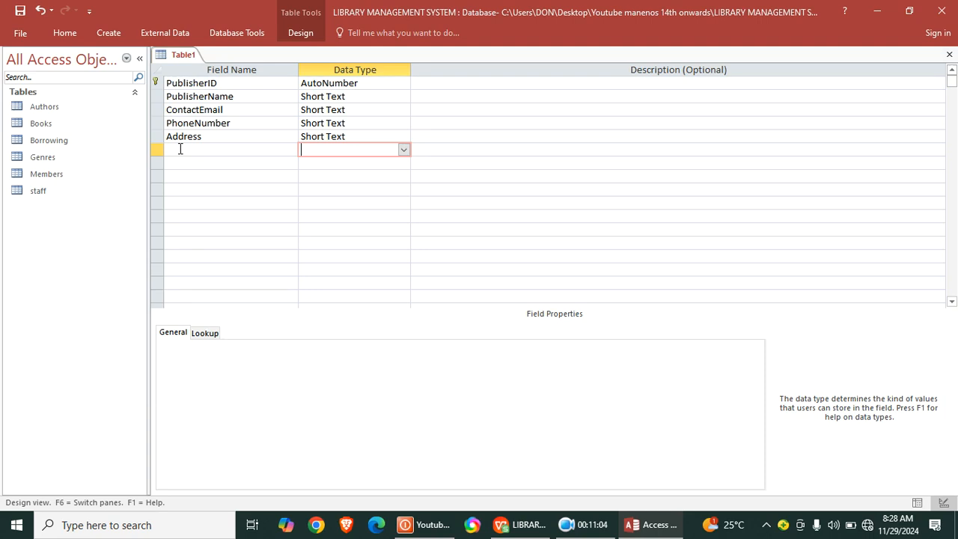
- Save the current table under the name Publishers
right_click(180, 56)
left_click(193, 67)
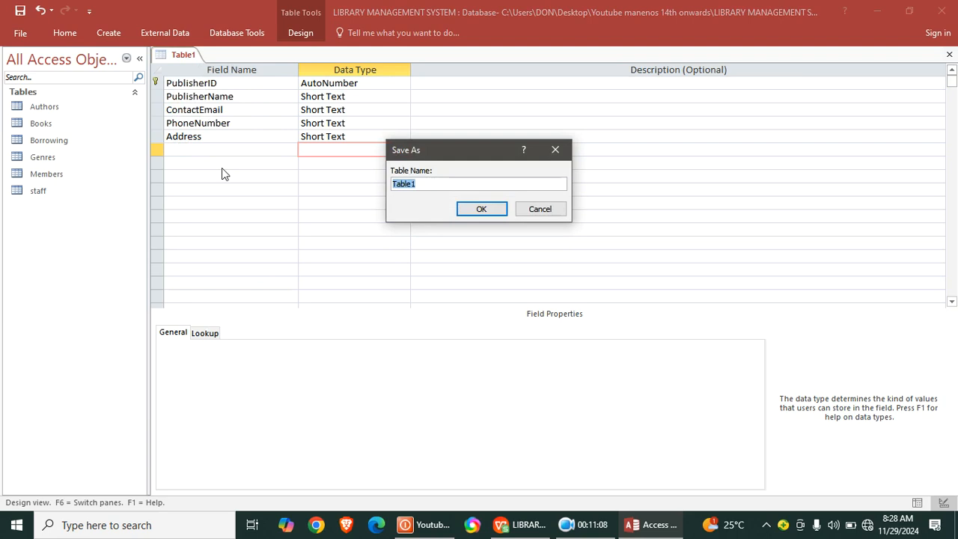
key("Caps_Lock")
type("P")
key("Caps_Lock")
type("ublishers")
key("Return")
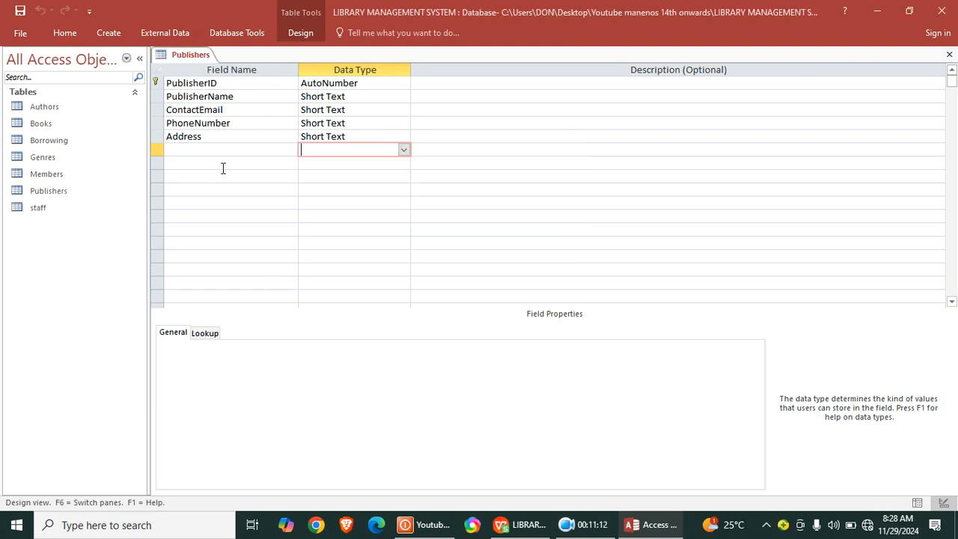
- Close the Login table and open the database's Relationships diagram
left_click(580, 527)
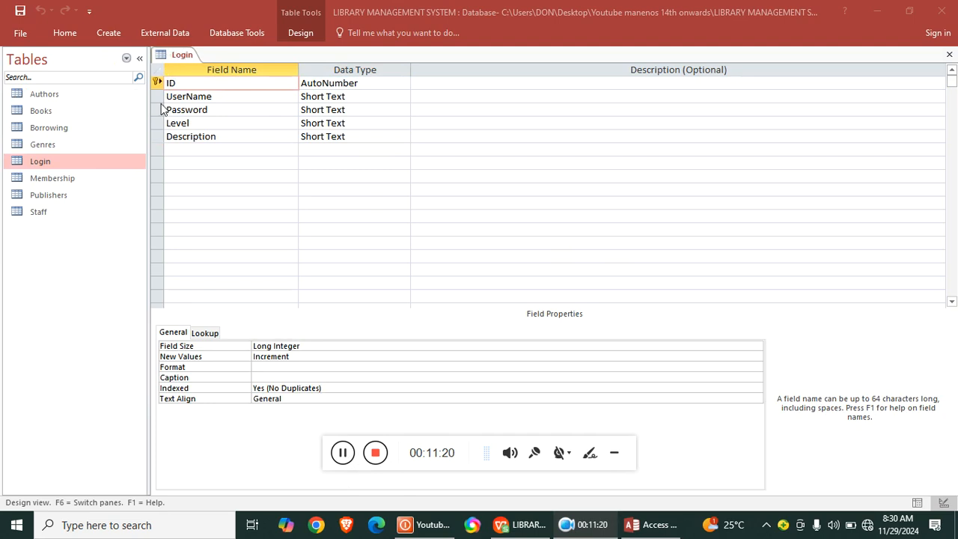
left_click(950, 54)
left_click(615, 452)
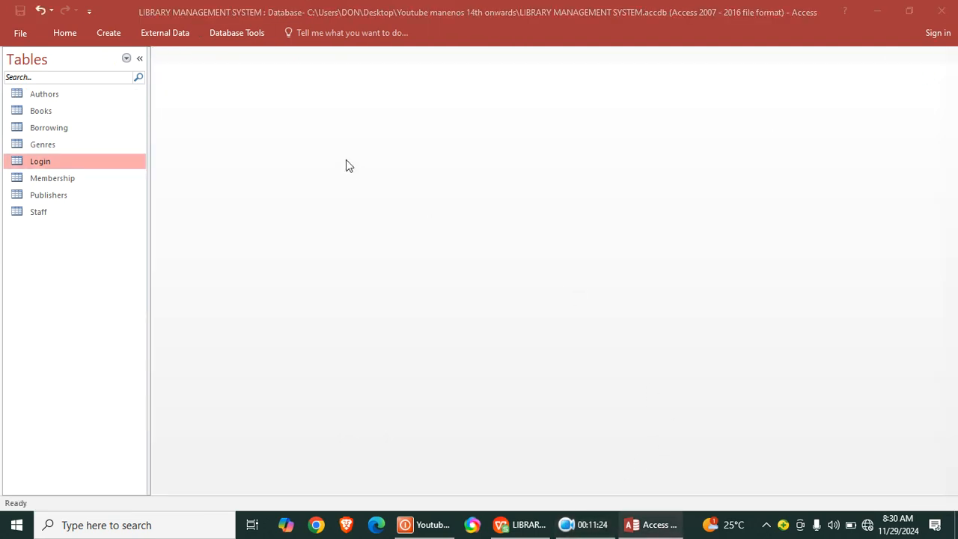
left_click(165, 33)
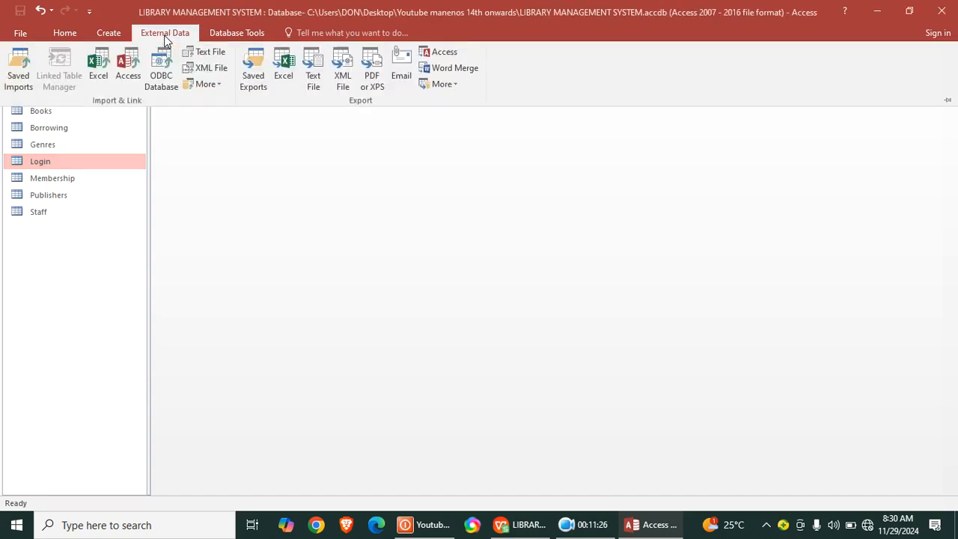
left_click(224, 34)
left_click(157, 75)
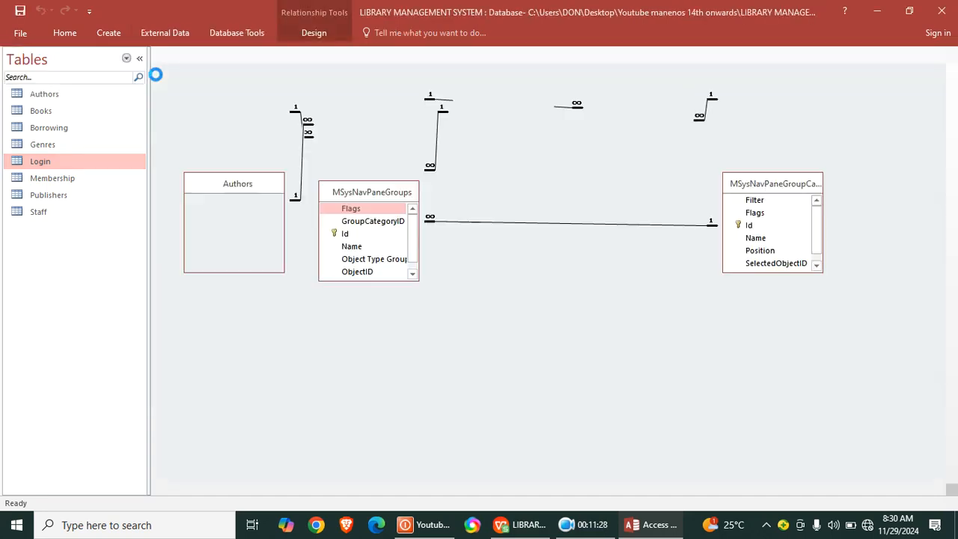
- Spread out the Relationships diagram by moving Books beneath Publishers and Borrowing, and MSysNavPaneGroups beneath Authors
left_click_drag(378, 98, 624, 448)
mouse_move(372, 200)
left_mouse_down()
mouse_move(189, 360)
mouse_move(208, 339)
left_mouse_up()
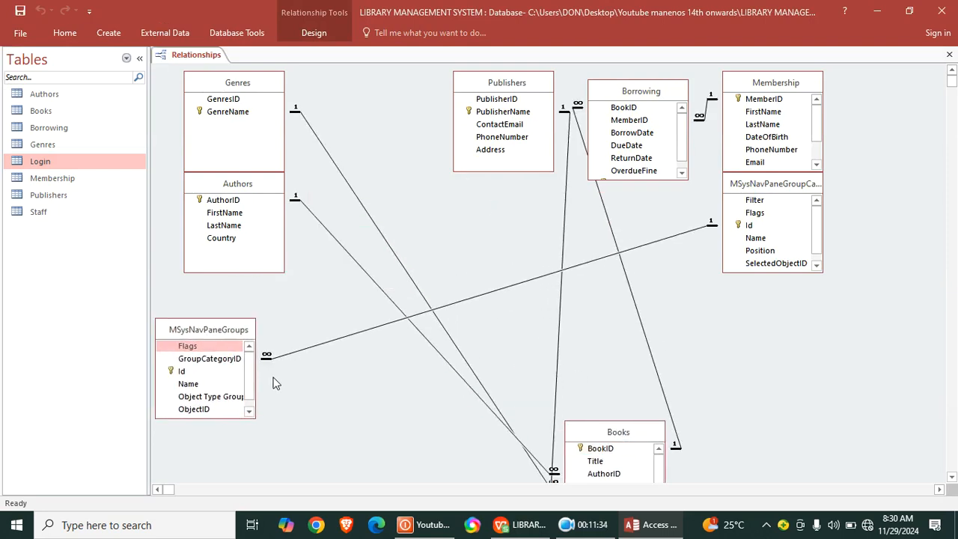
- Remove the two MSysNavPane system tables from the Relationships diagram
left_click_drag(770, 192, 766, 221)
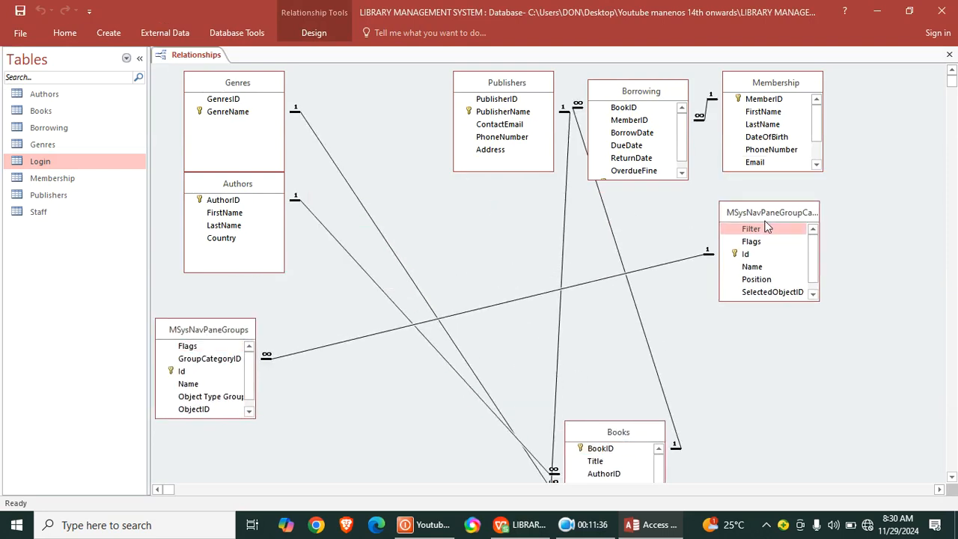
key("Delete")
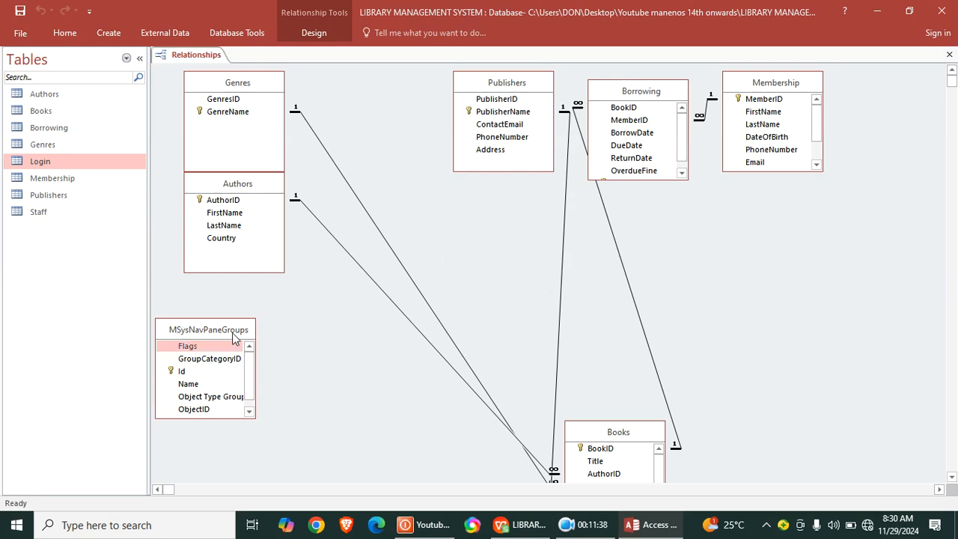
key("Delete")
- Space out Books, Authors and Publishers in the diagram, enlarging Books to show every field, and close it with the layout saved
left_click_drag(609, 441, 506, 347)
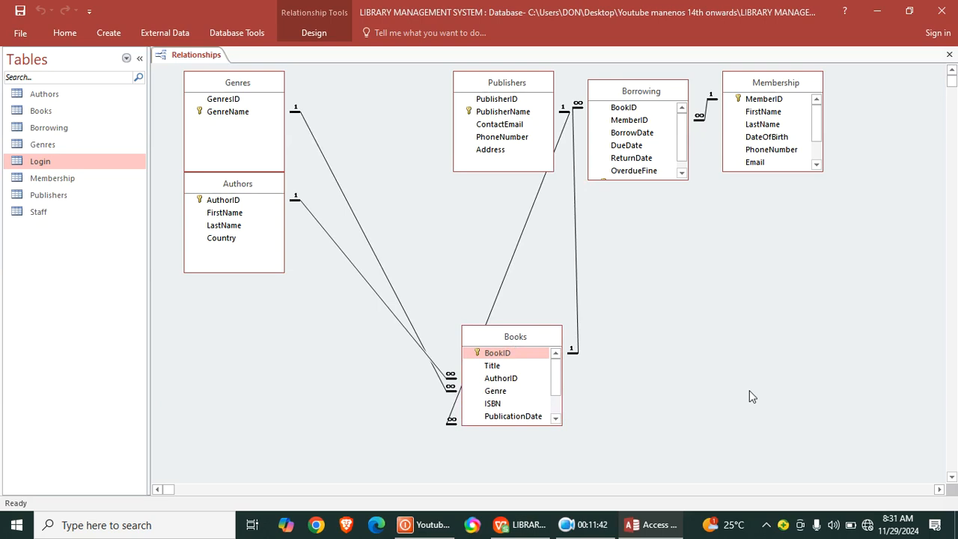
left_click_drag(226, 185, 228, 236)
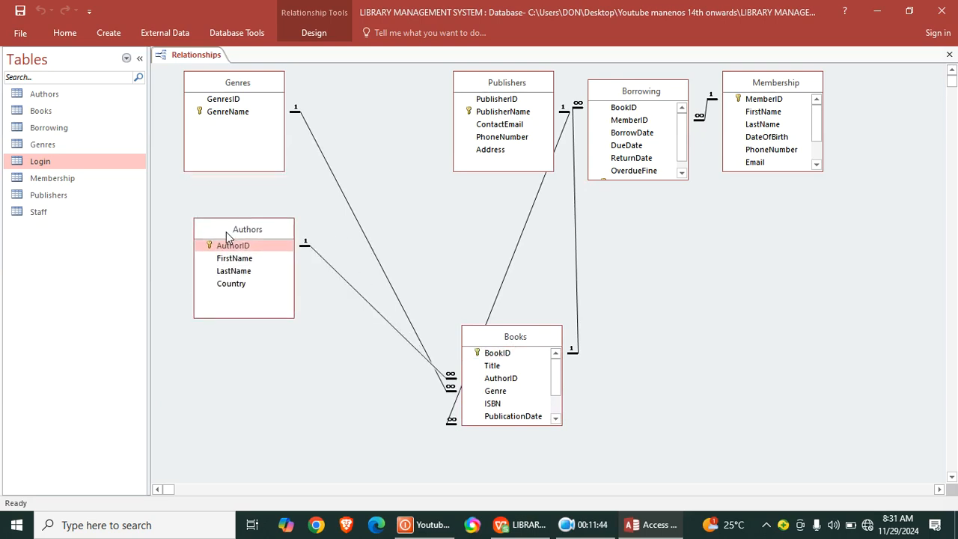
left_click_drag(489, 90, 423, 93)
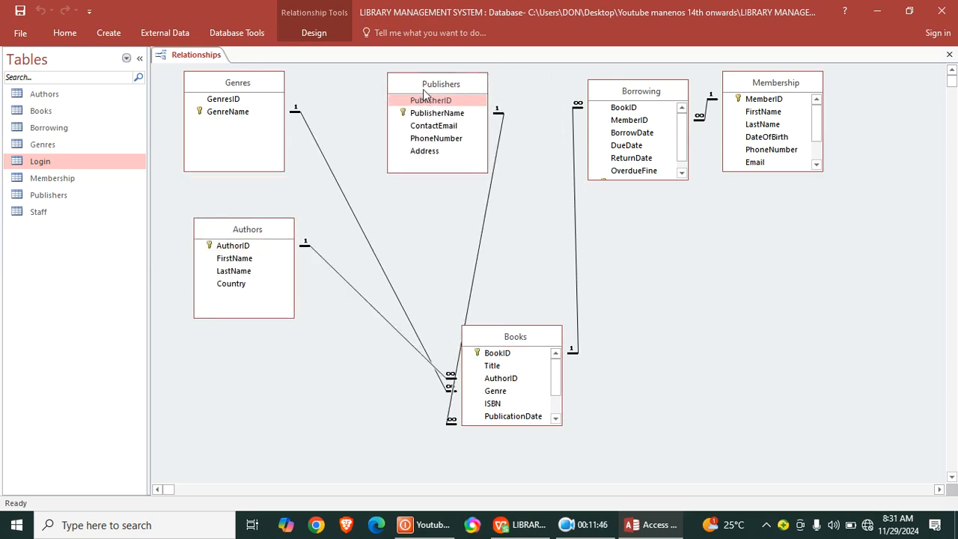
left_click_drag(543, 425, 567, 475)
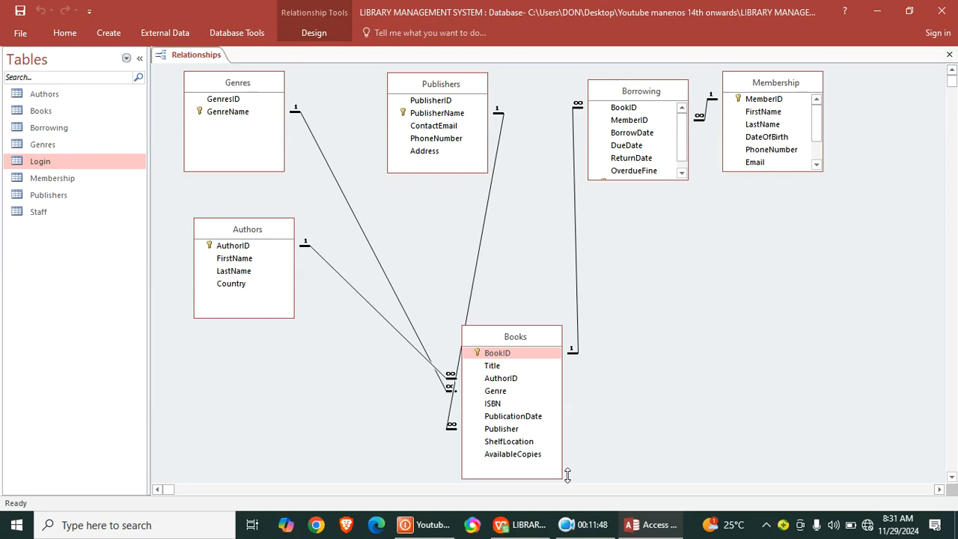
left_click_drag(518, 339, 583, 331)
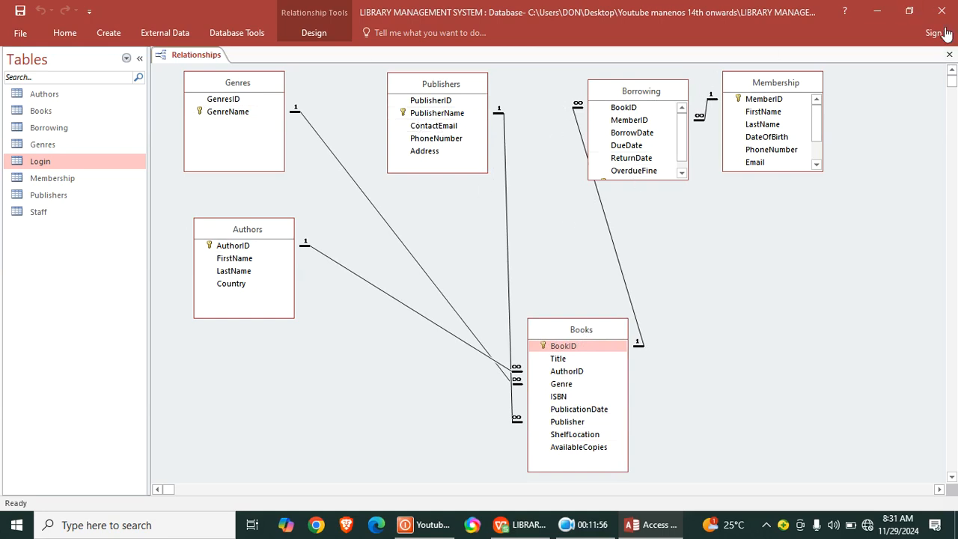
left_click(949, 59)
left_click(433, 300)
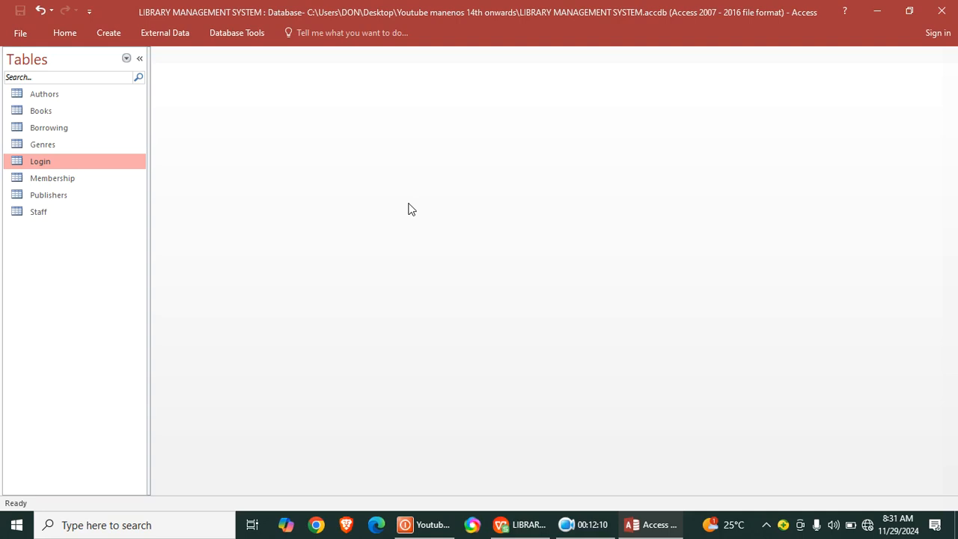
- Create a query in design view based on the Books table, and lengthen its field list to show all fields
left_click(115, 32)
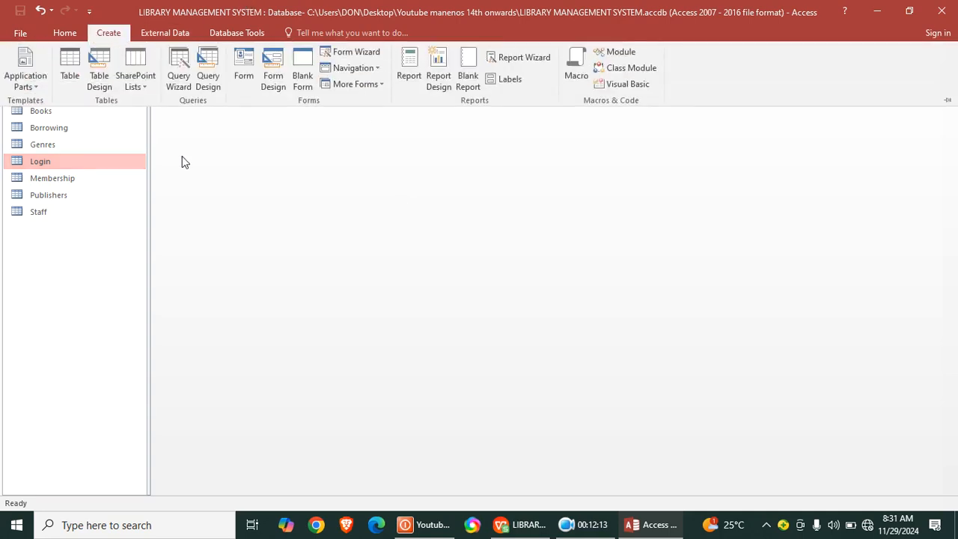
left_click(211, 83)
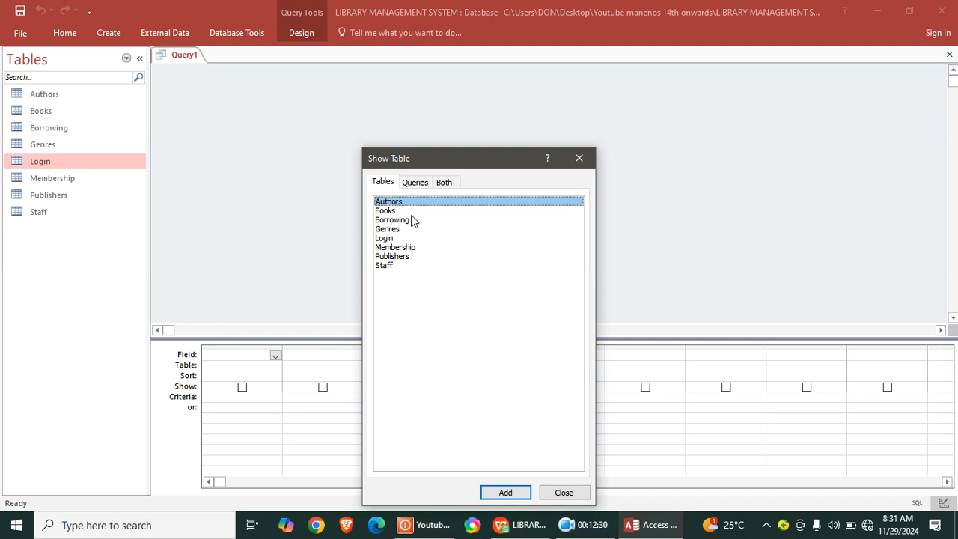
double_click(391, 212)
left_click(578, 163)
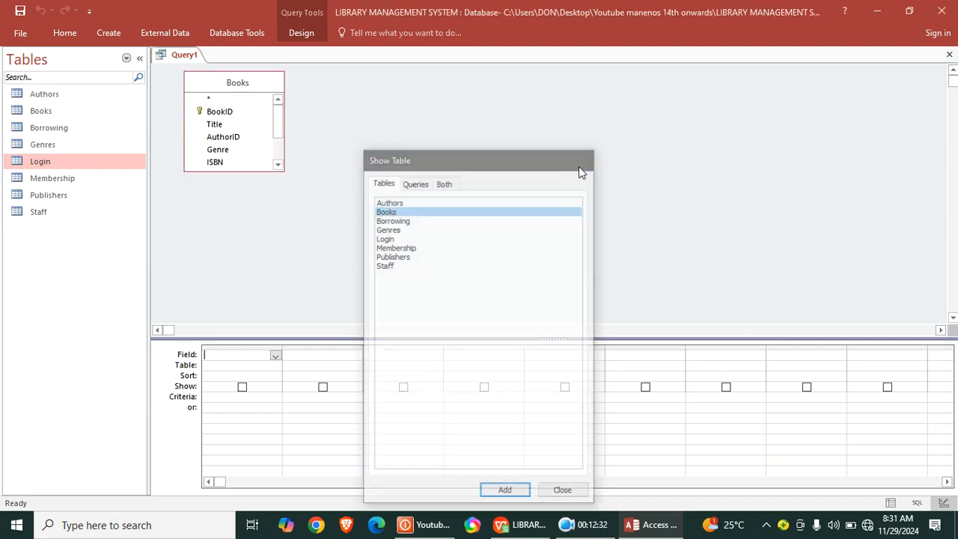
left_click_drag(250, 172, 320, 279)
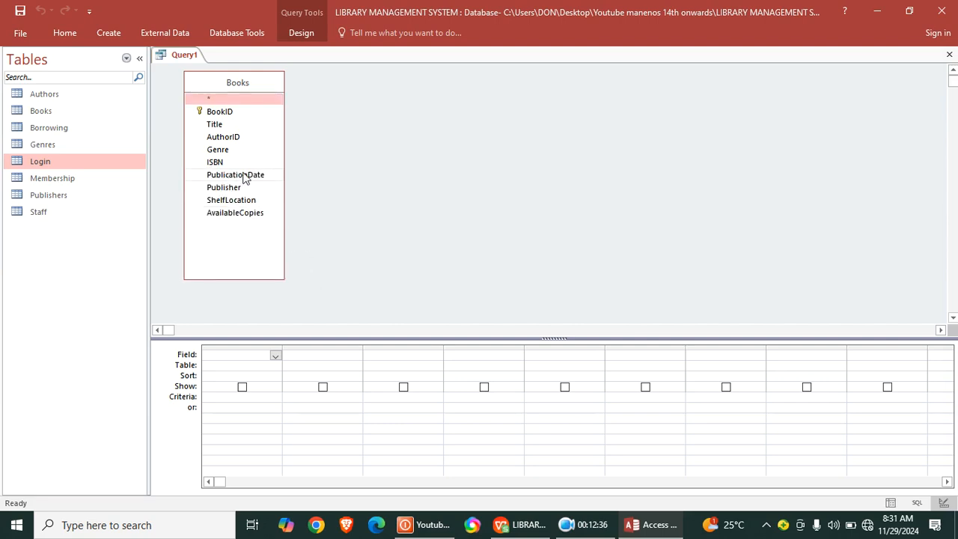
- Add Title, AuthorID and AvailableCopies to the query, with the criterion >0 for AvailableCopies
double_click(214, 126)
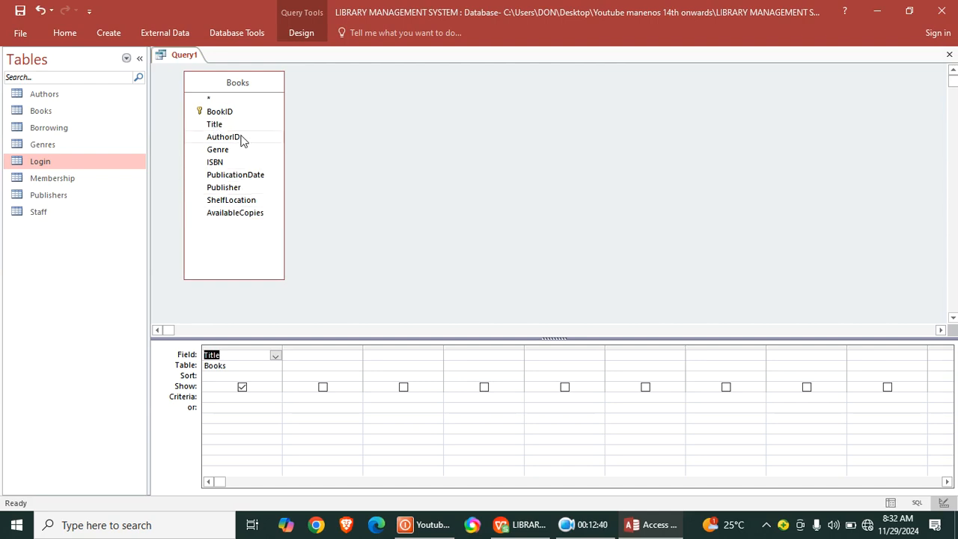
double_click(237, 137)
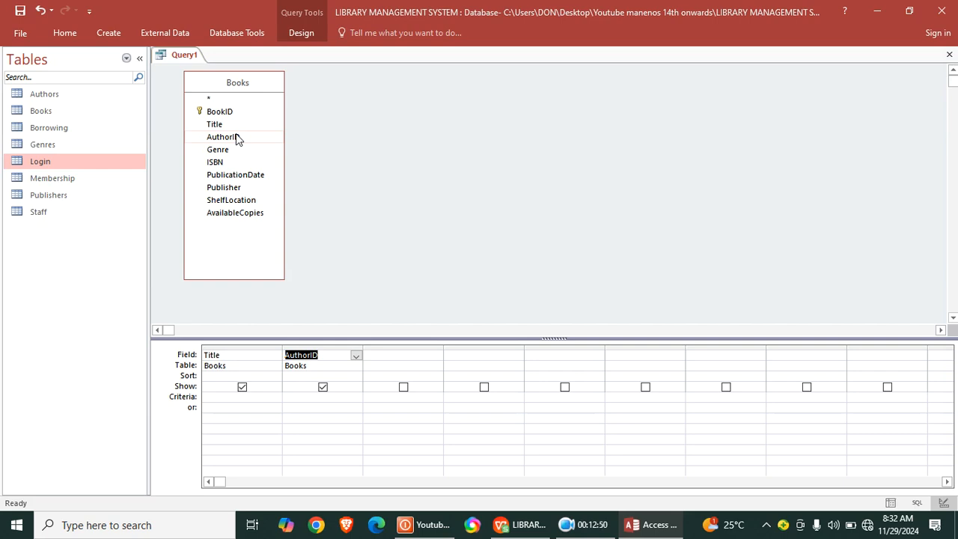
double_click(254, 214)
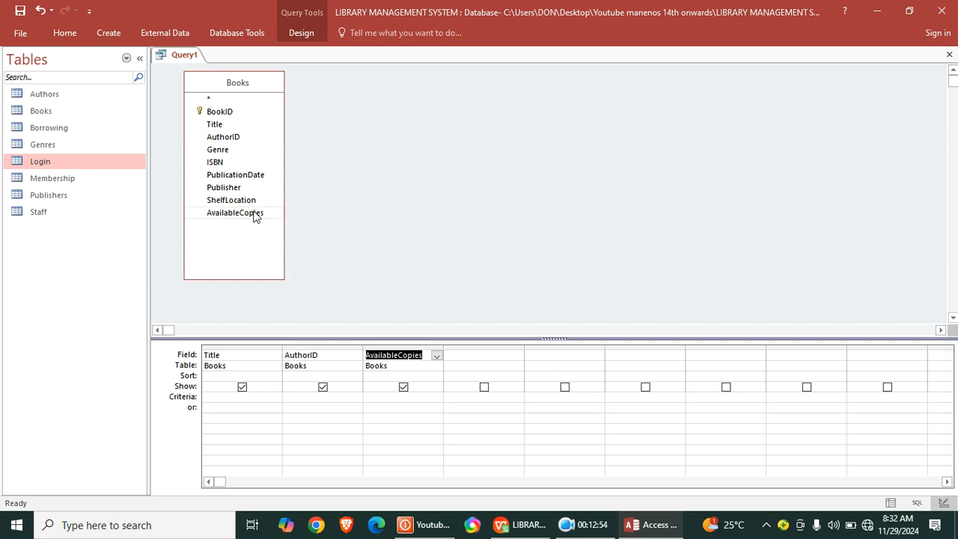
left_click(375, 396)
type(">")
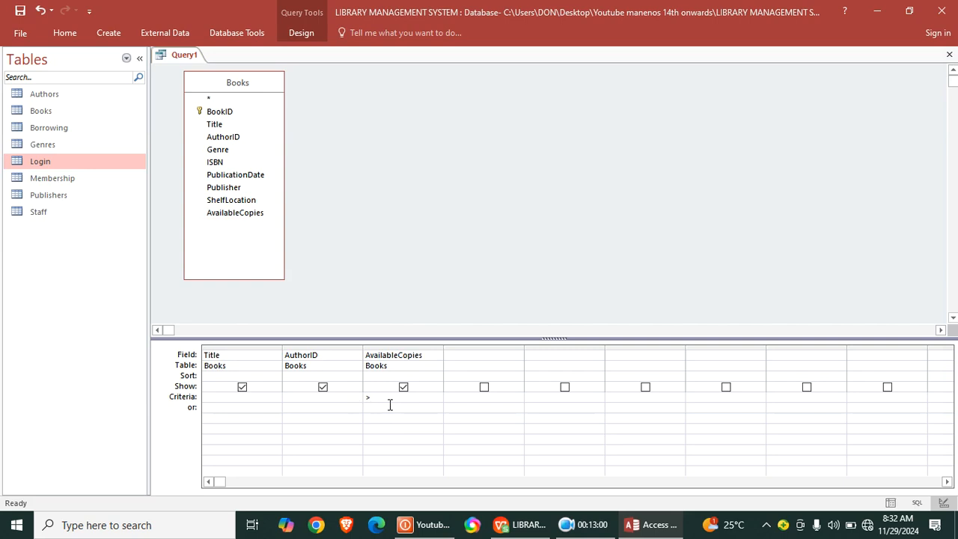
key("Num_Lock")
left_click(380, 426)
- Save the query under the name Books Availability
left_click(20, 11)
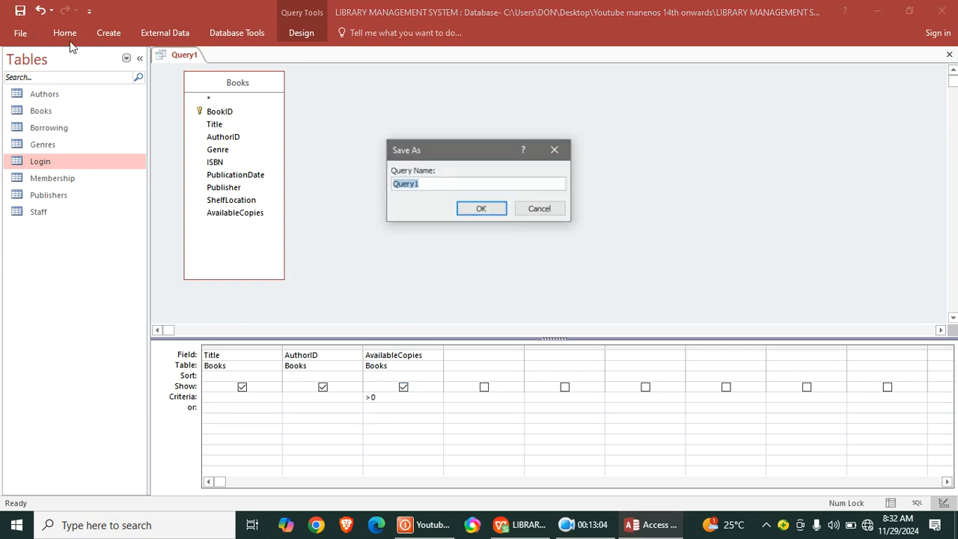
key("Caps_Lock")
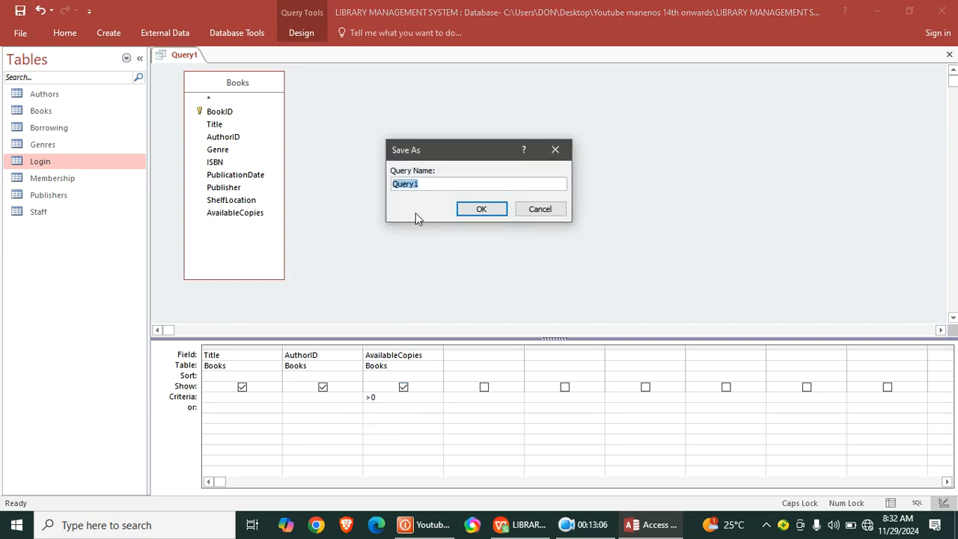
type("B")
key("Caps_Lock")
type("ooks Availabi")
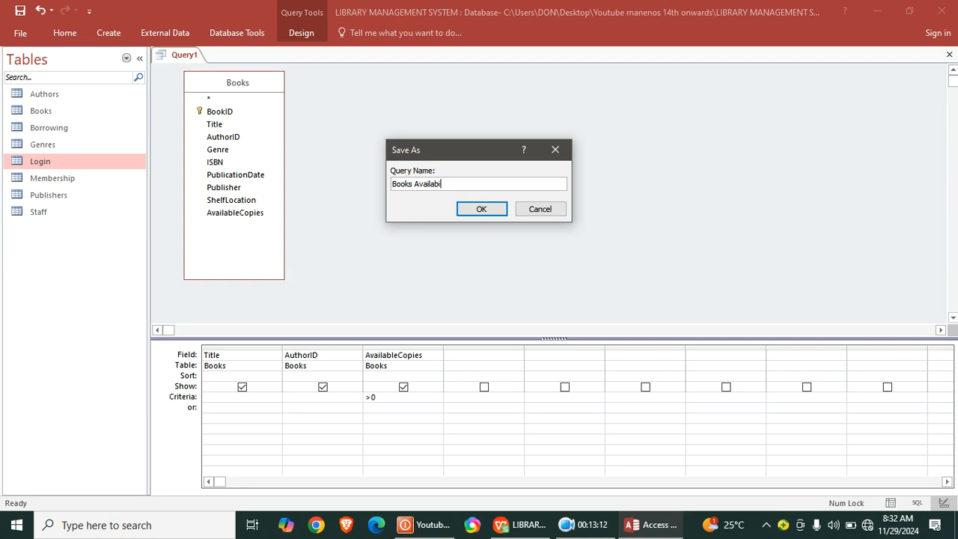
type("lity")
key("Return")
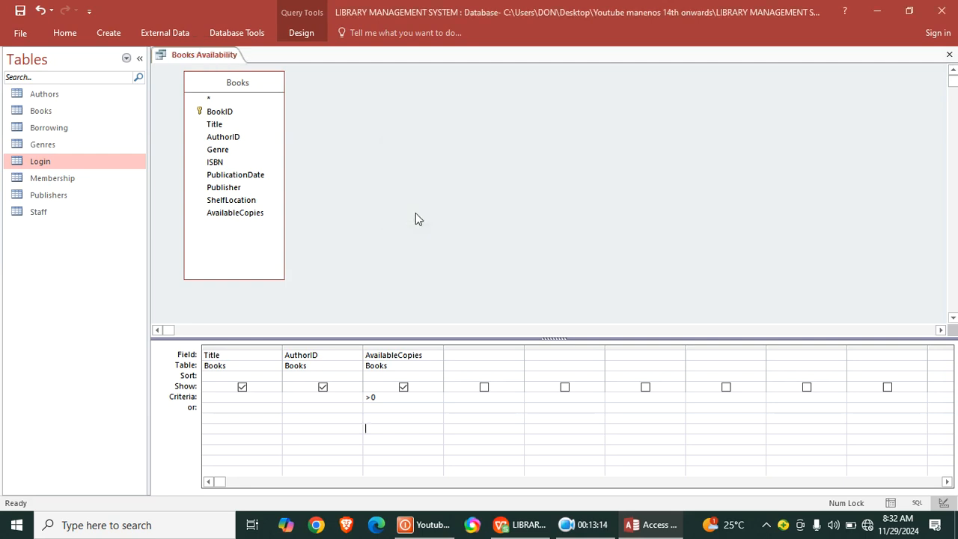
- Show the query in datasheet view, fit the Title column to its contents, and close it with the layout saved
left_click(68, 34)
left_click(22, 66)
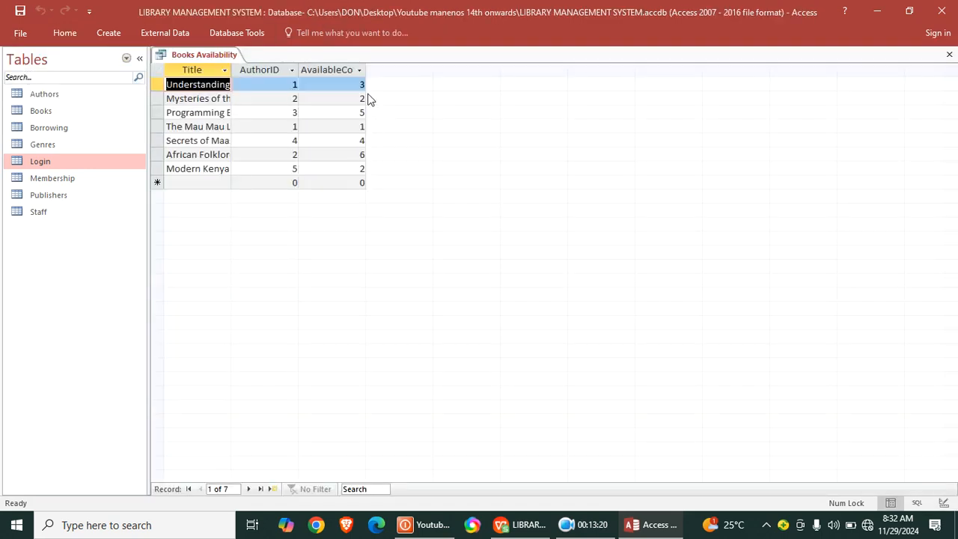
double_click(230, 71)
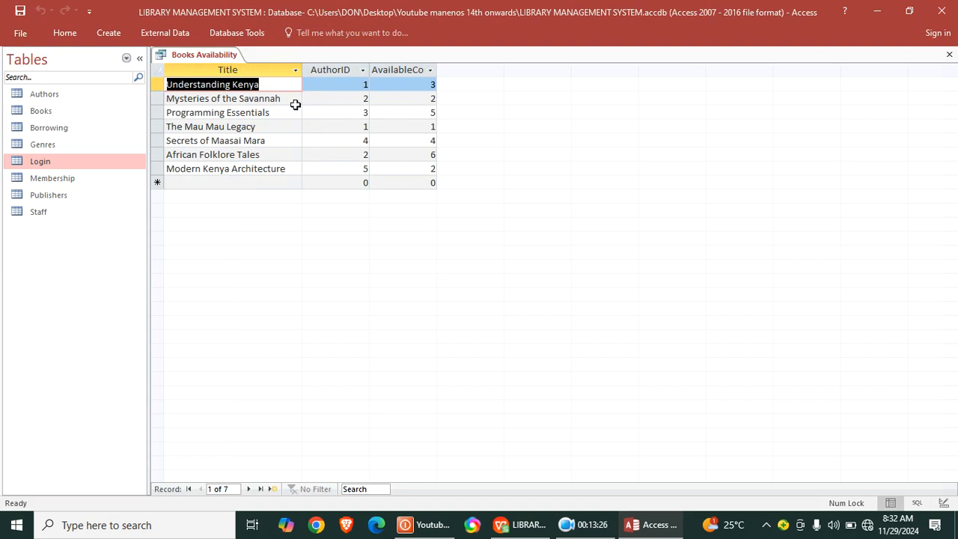
left_click(948, 54)
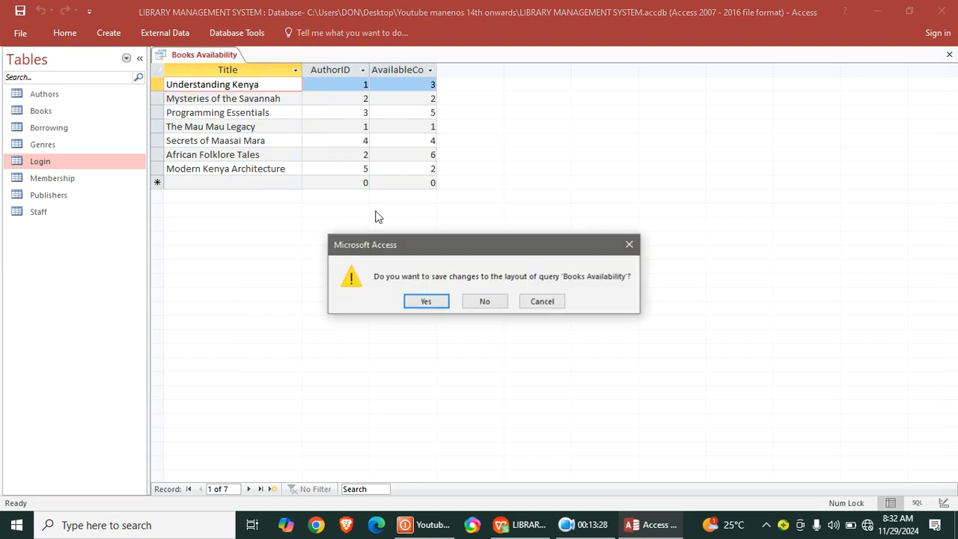
left_click(424, 303)
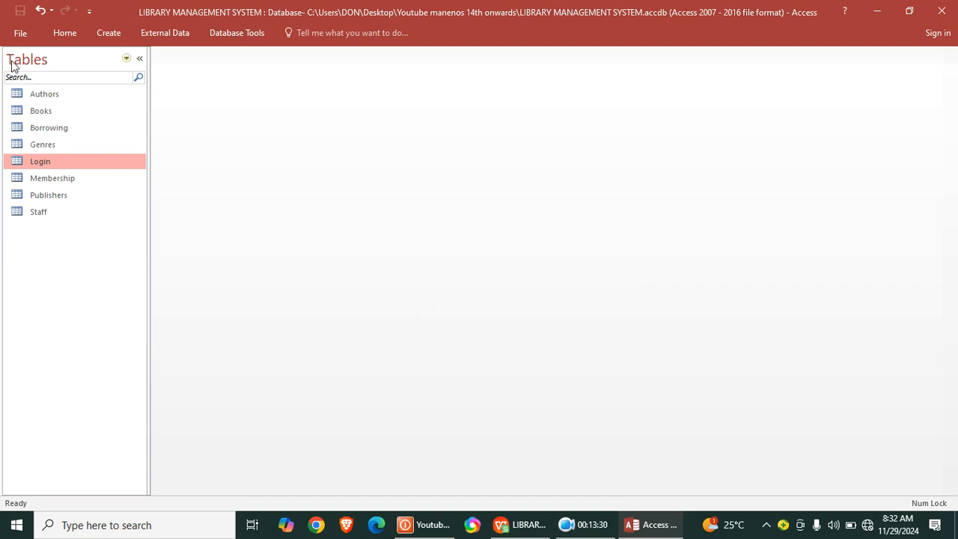
- Set the object list to display all Access objects instead of only tables
left_click(112, 56)
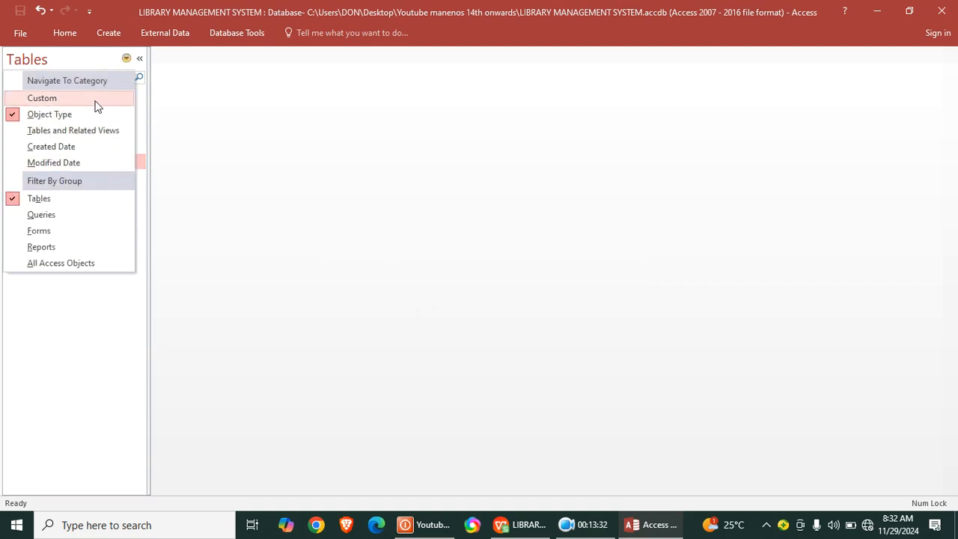
left_click(94, 265)
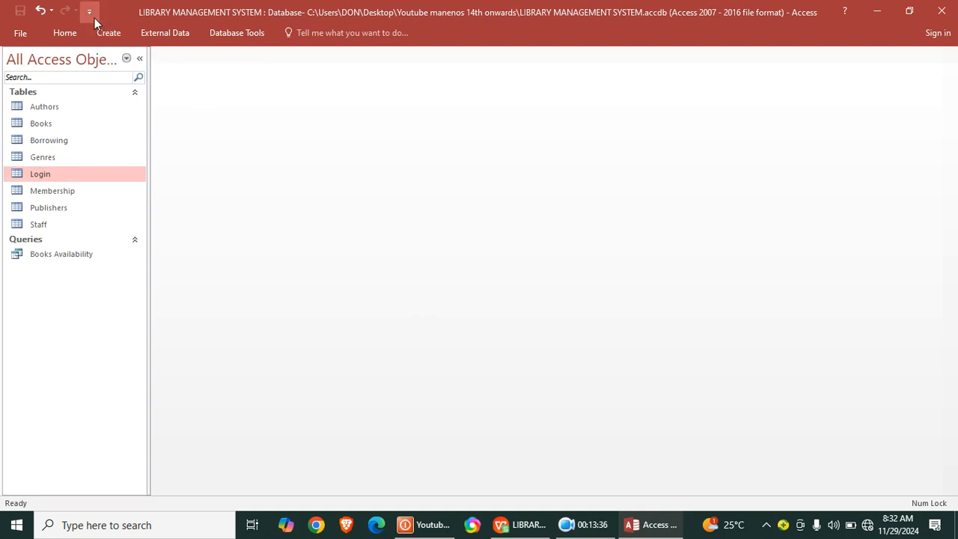
- Create another query in design view based on the Borrowing table, and lengthen its field list to show all fields
left_click(108, 34)
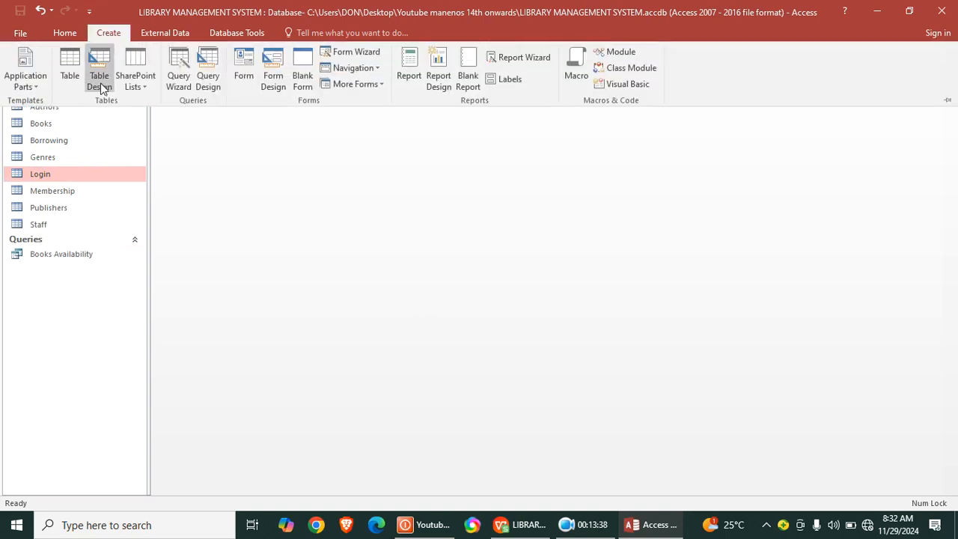
left_click(208, 74)
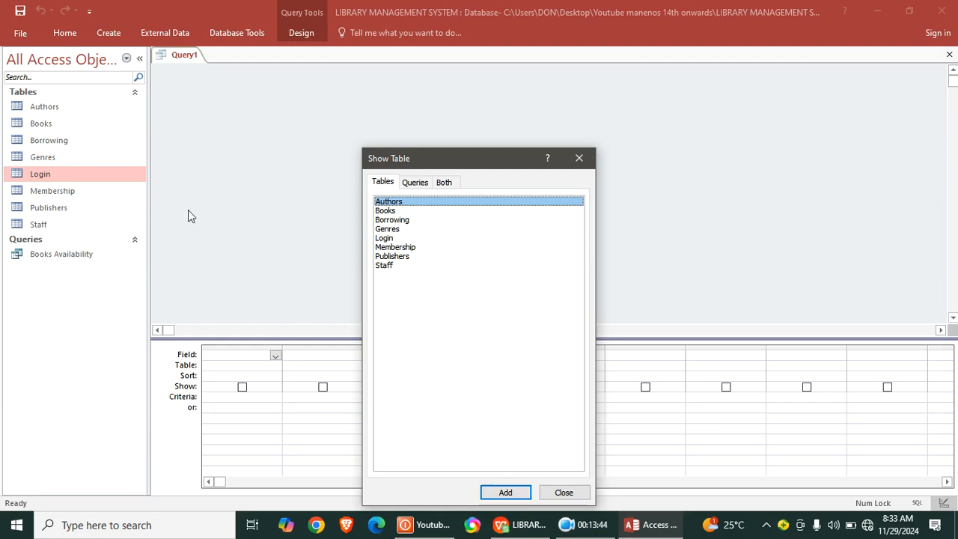
double_click(401, 221)
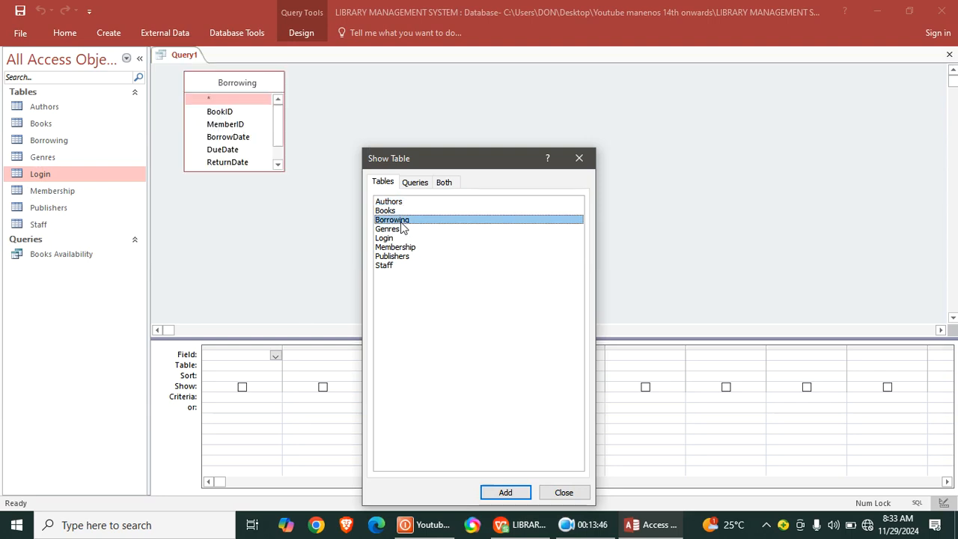
left_click(578, 158)
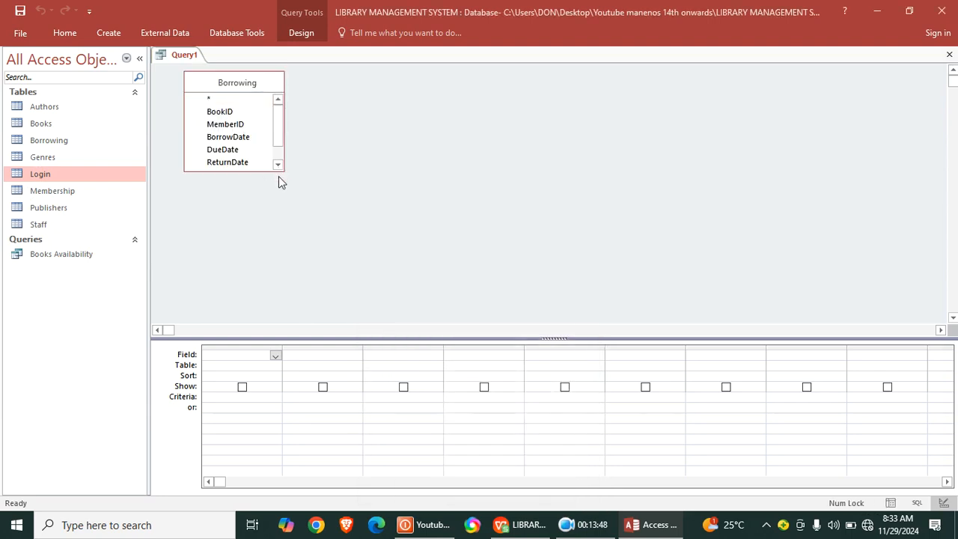
left_click_drag(277, 172, 320, 264)
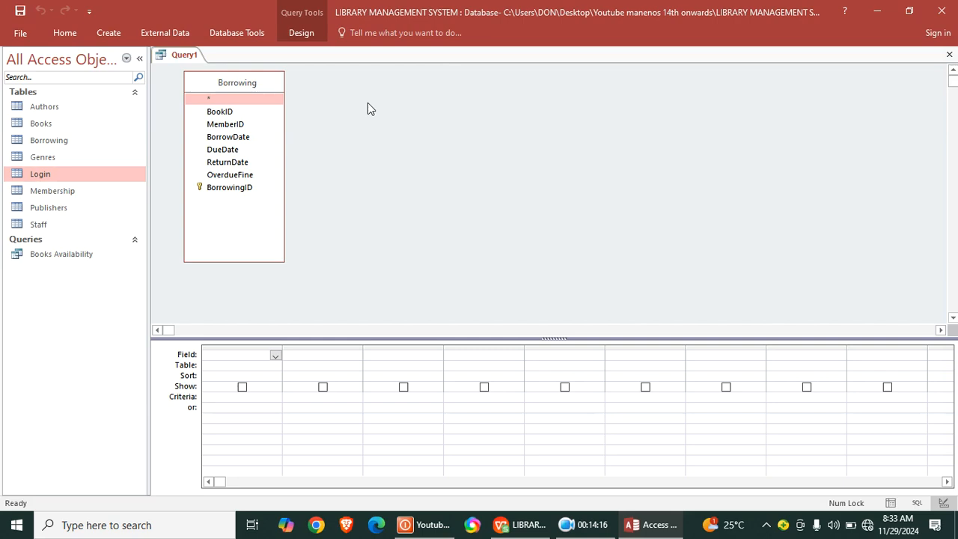
- Add the Books table to the query beside the Borrowing table
right_click(346, 104)
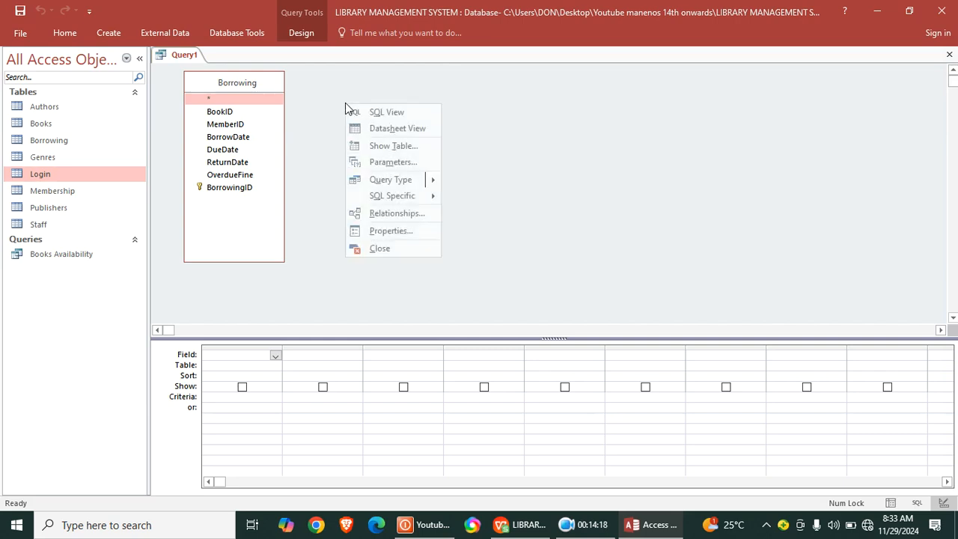
left_click(413, 147)
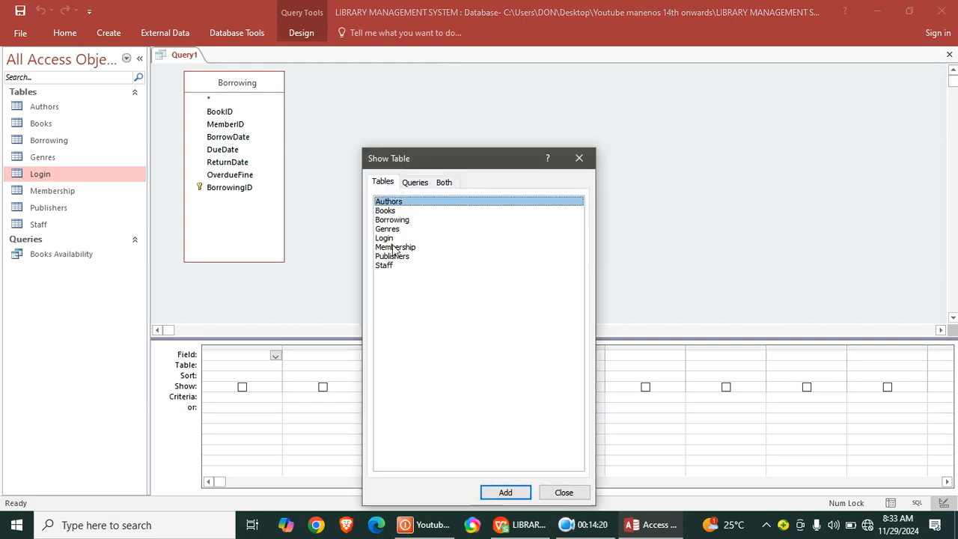
double_click(385, 212)
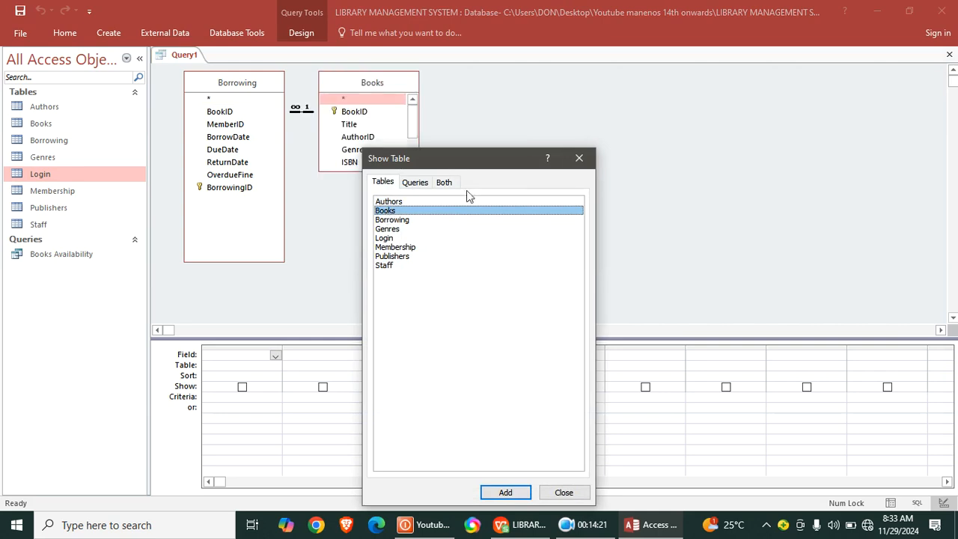
left_click(579, 158)
- Add Title from Books and MemberID, BorrowDate, ReturnDate, DueDate and OverdueFine from Borrowing to the query's design grid
double_click(352, 125)
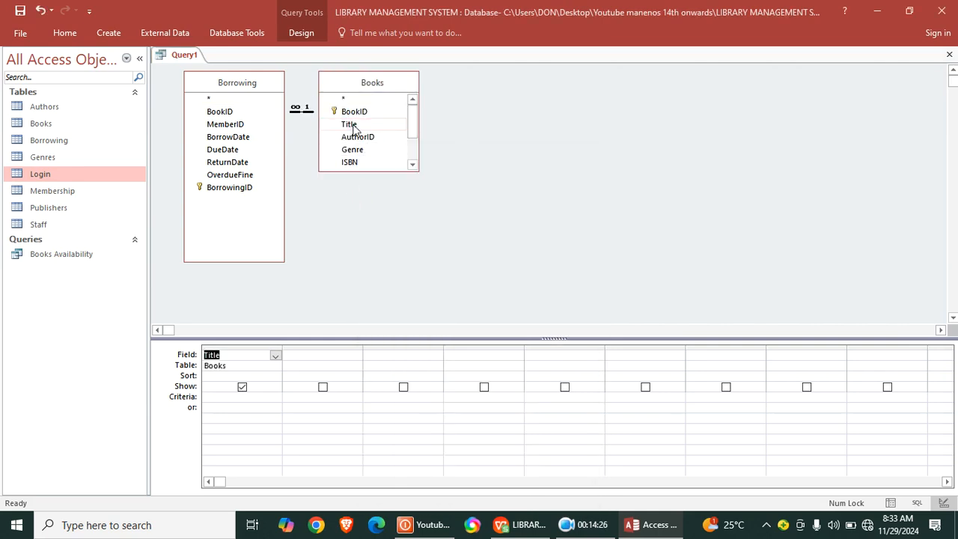
double_click(234, 130)
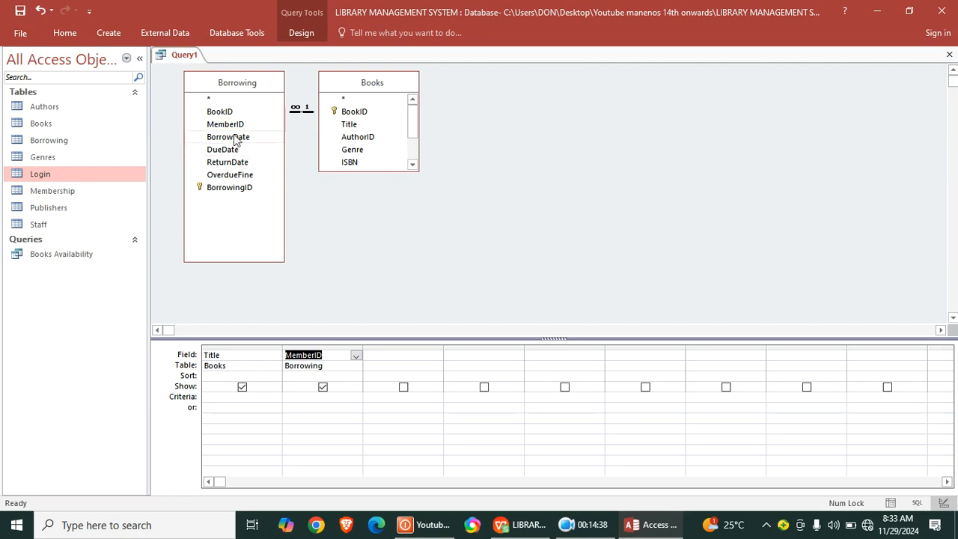
double_click(234, 140)
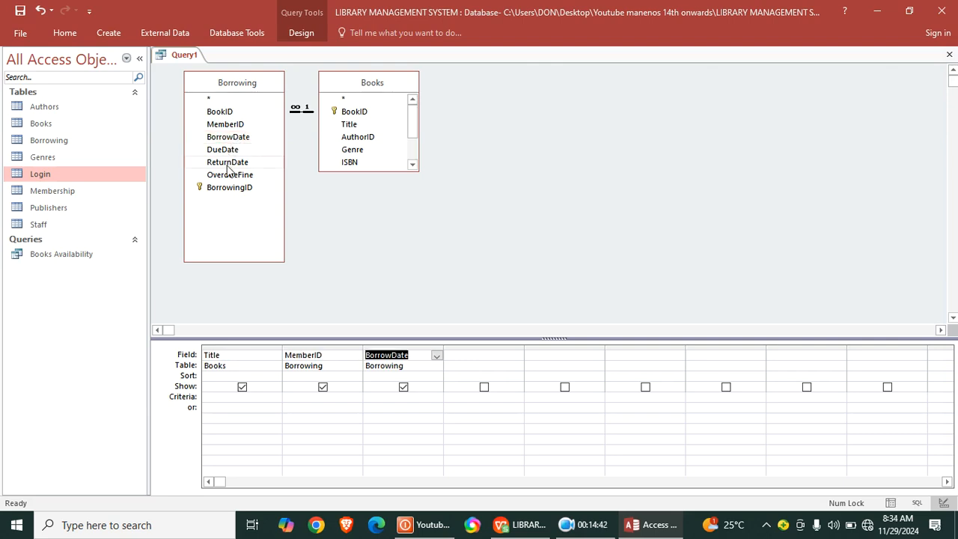
double_click(227, 163)
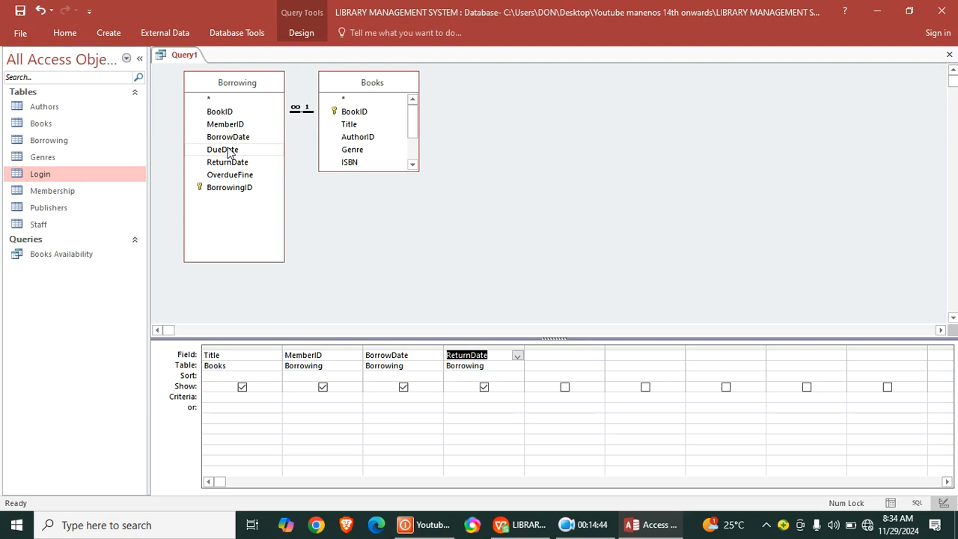
double_click(230, 150)
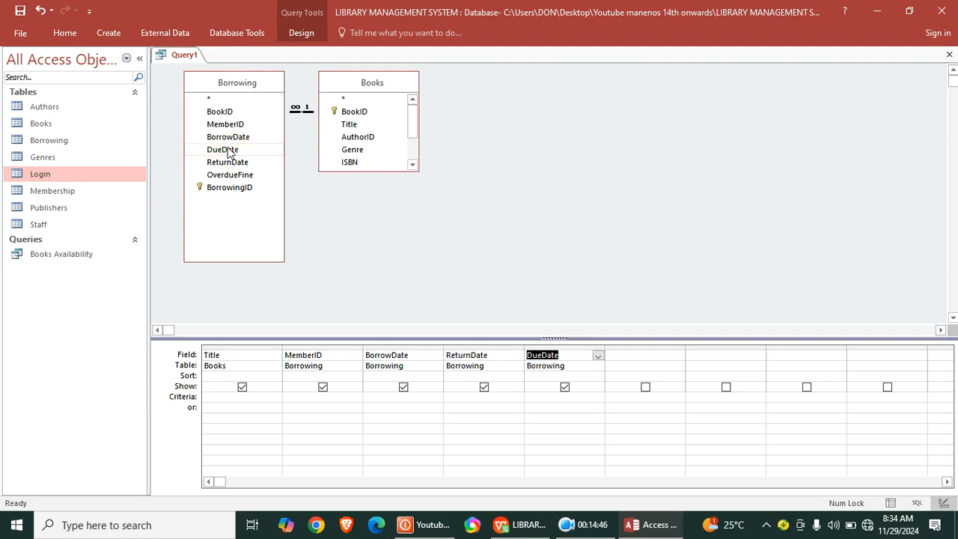
double_click(234, 176)
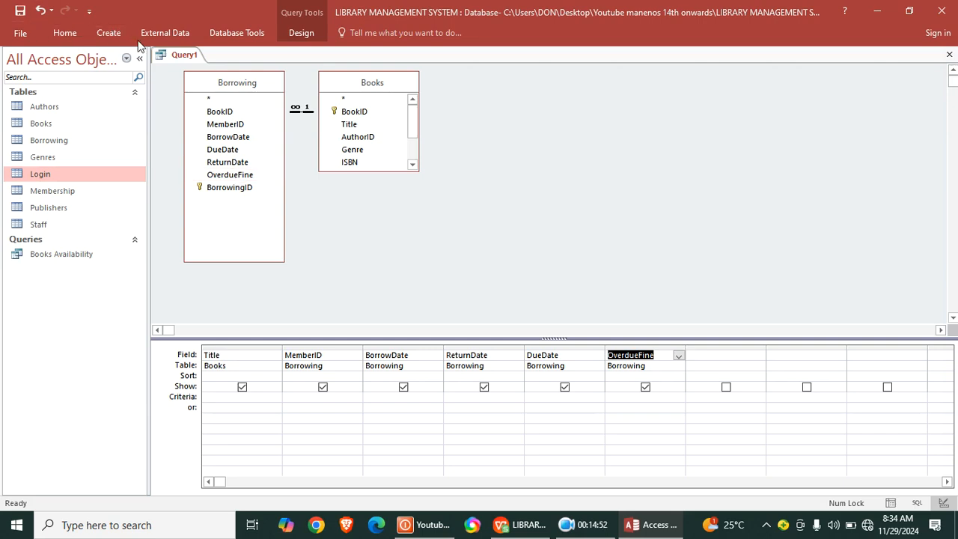
- Show the query in datasheet view and widen the Title column to fit the book titles
left_click(79, 36)
left_click(26, 64)
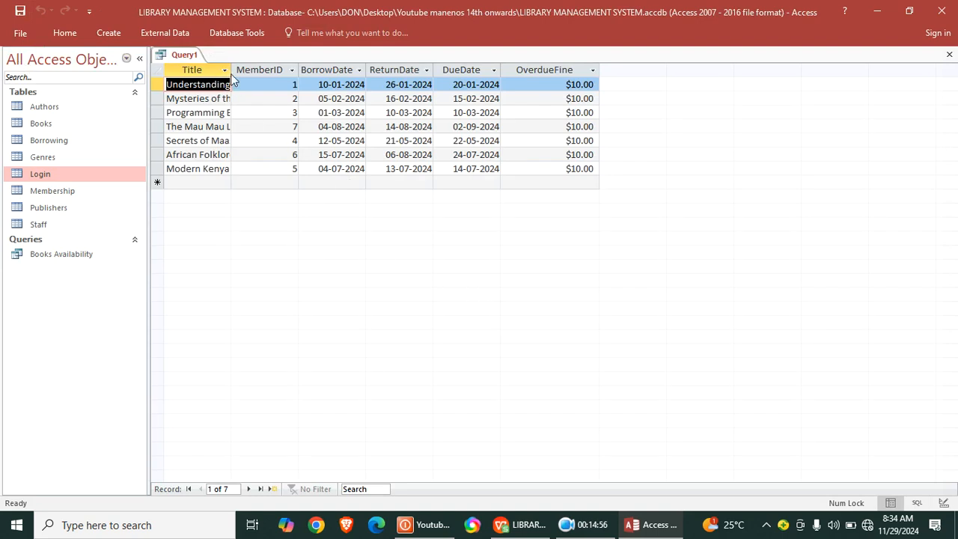
left_click_drag(231, 74, 281, 75)
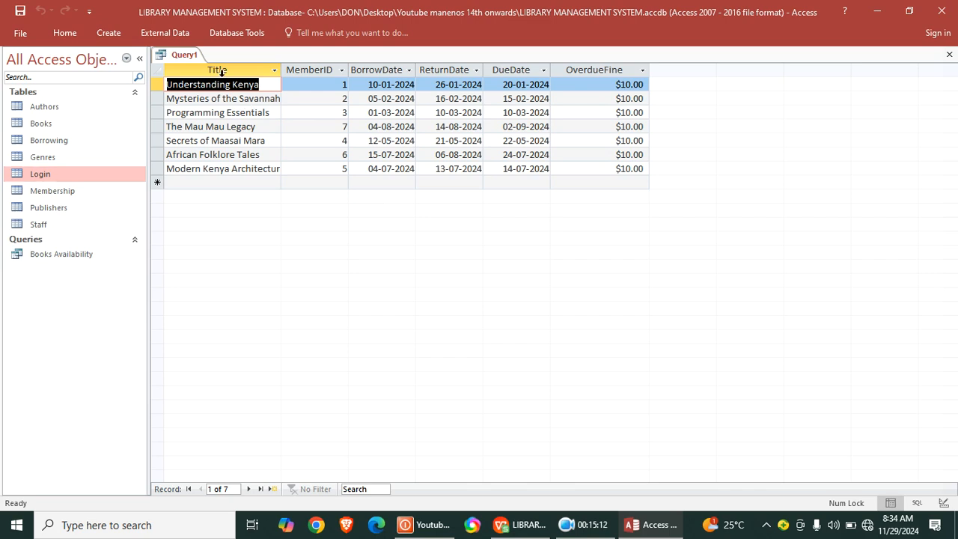
- In design view, set the ReturnDate criteria to Is Null and show the result in datasheet view
right_click(188, 60)
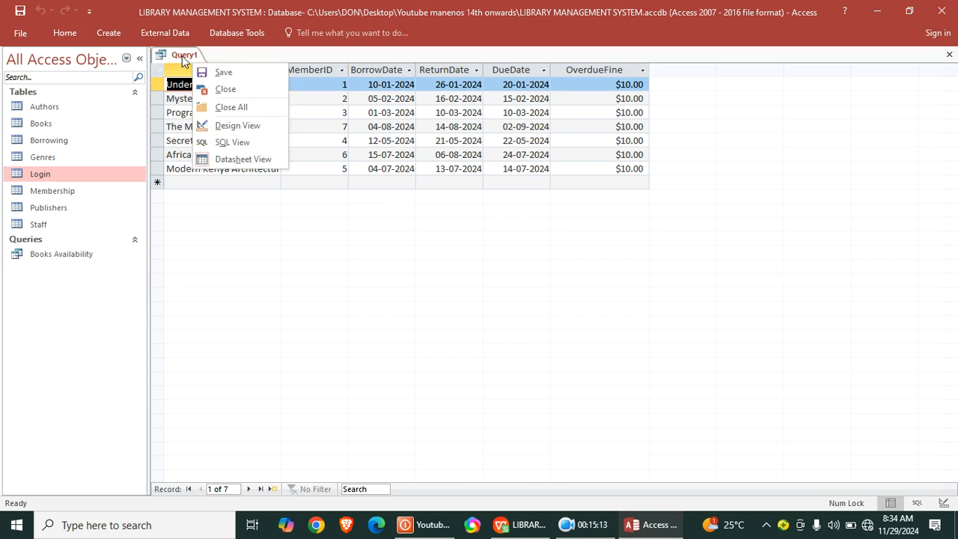
left_click(246, 129)
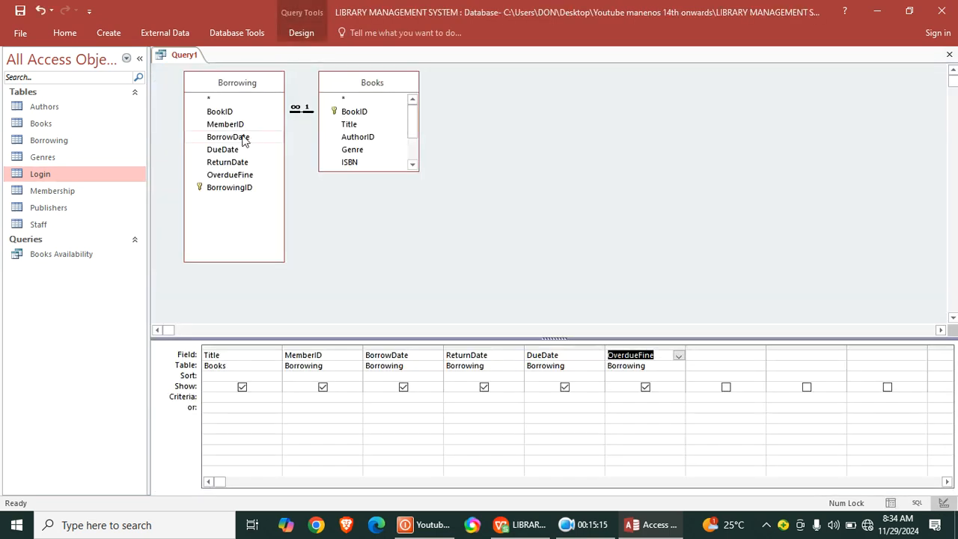
left_click(458, 398)
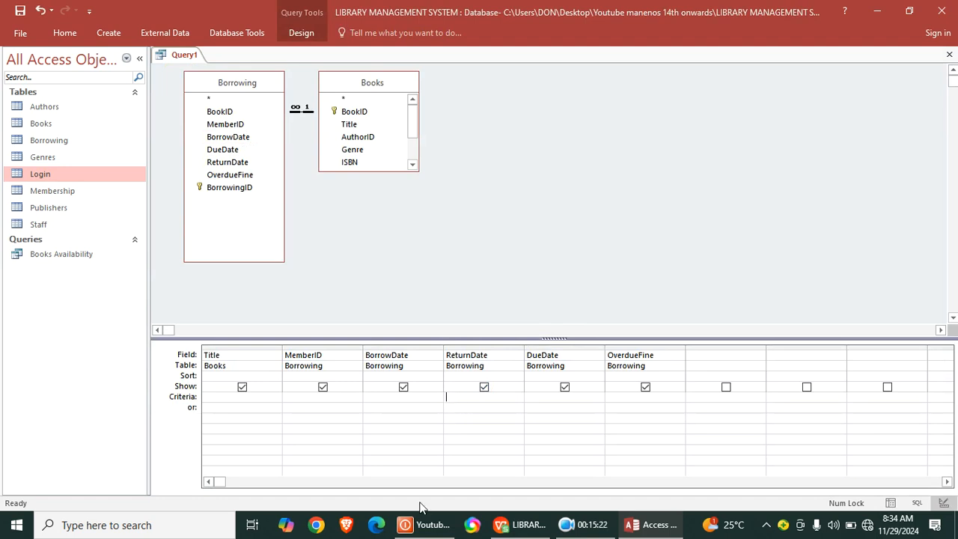
type("is null")
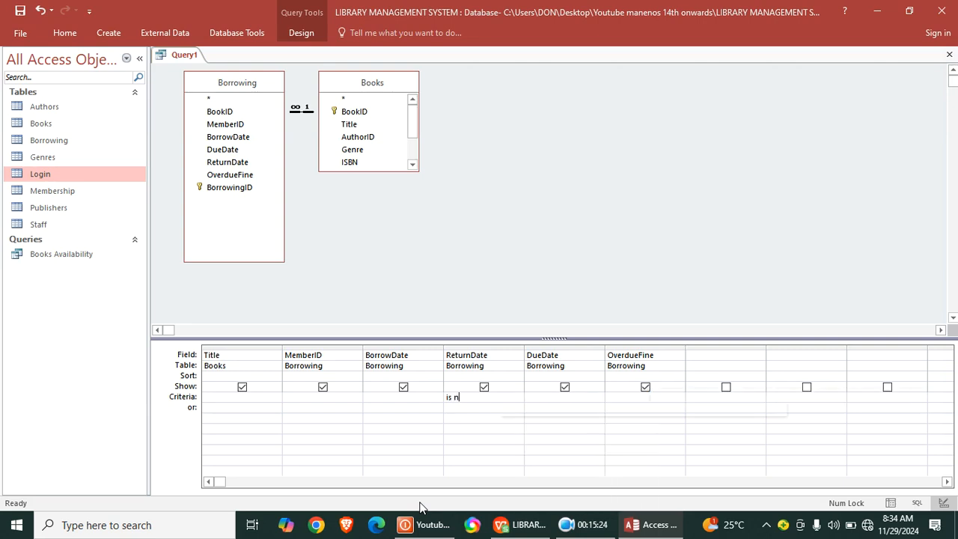
left_click(64, 34)
left_click(27, 55)
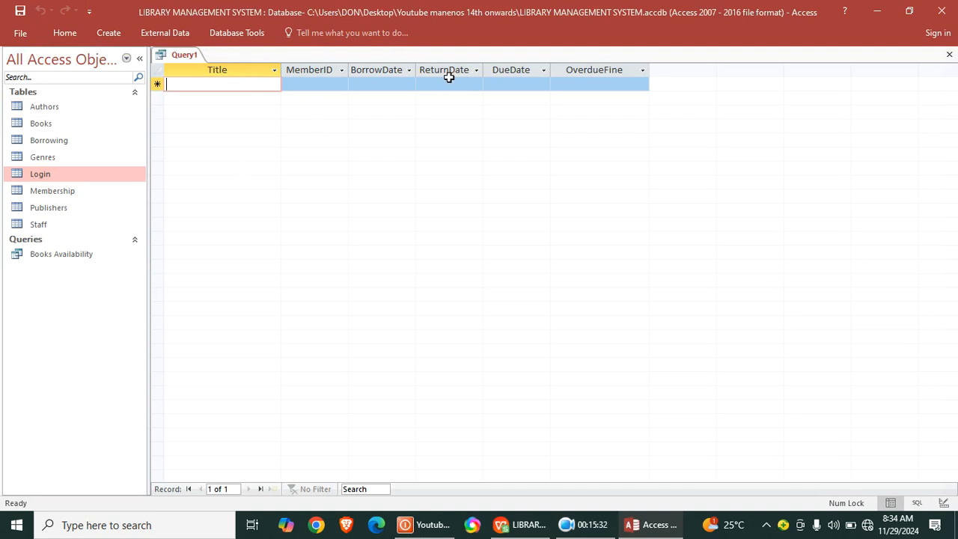
- Return to design view and set the DueDate criteria to <Date()
right_click(175, 55)
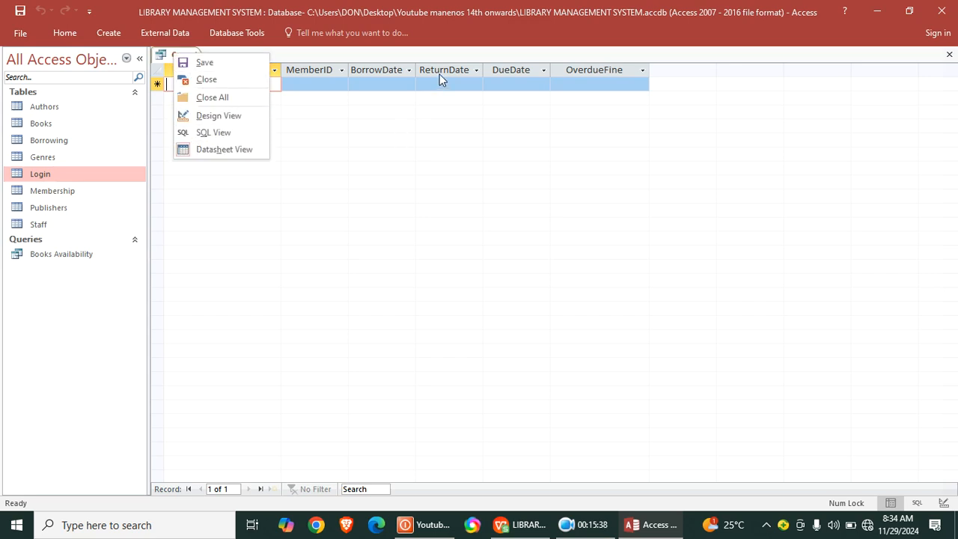
left_click(226, 116)
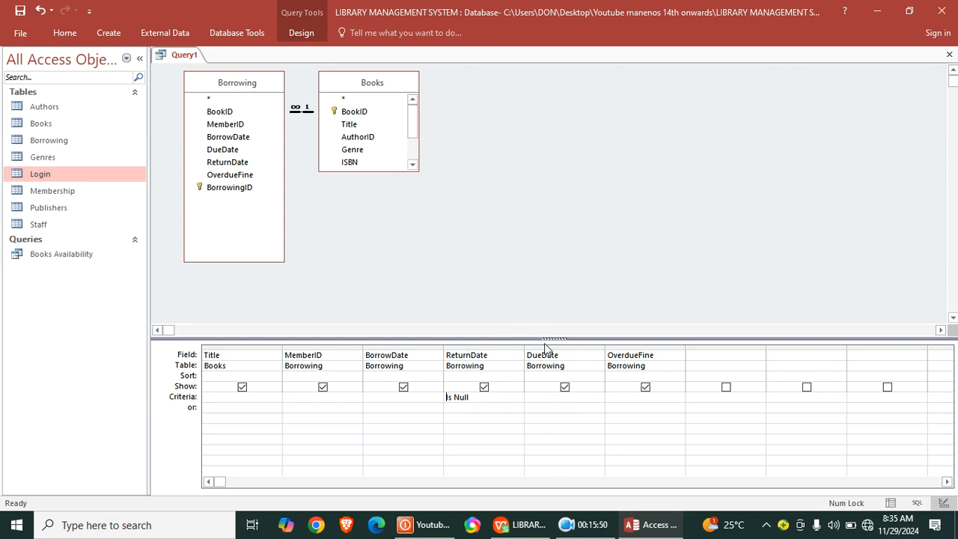
left_click(530, 397)
type("<datr")
type("e")
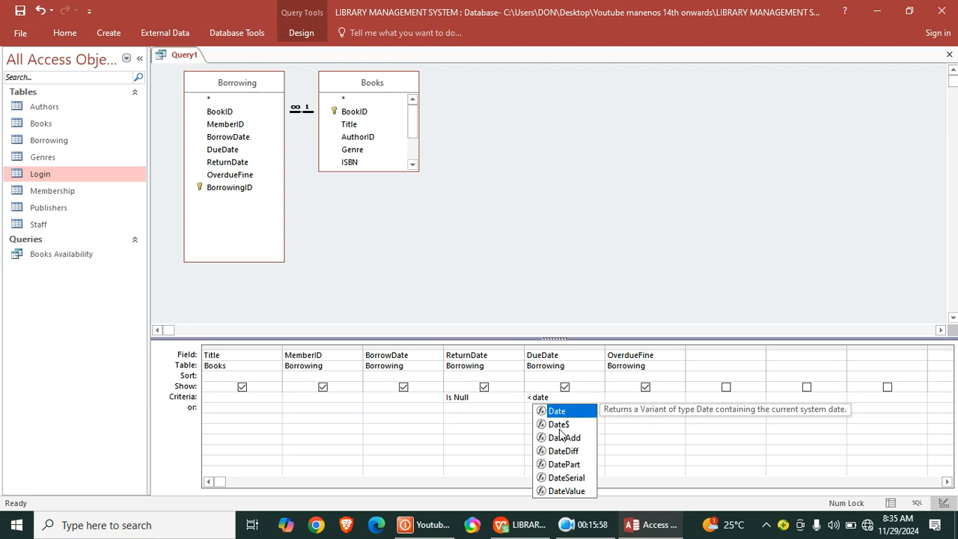
left_click(668, 424)
left_click(574, 404)
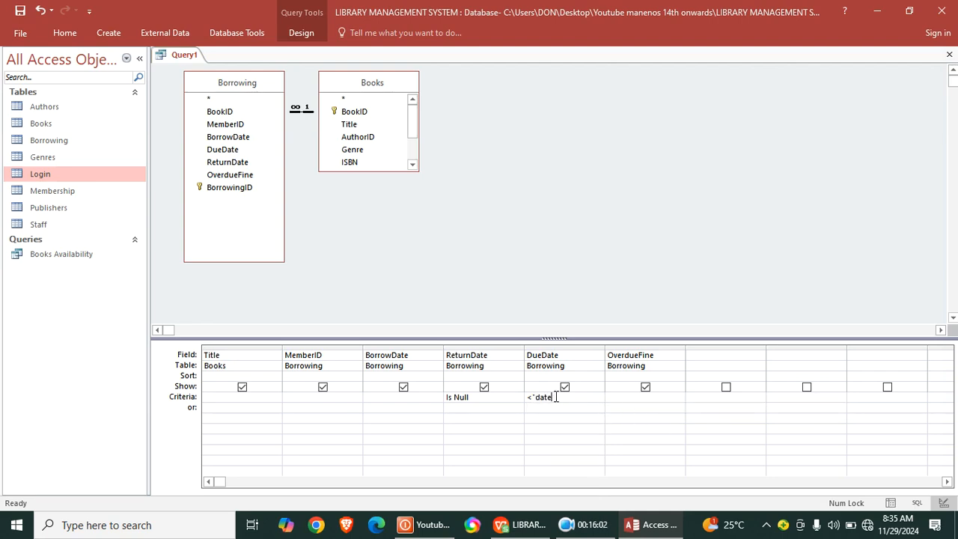
key("BackSpace")
key("BackSpace")
key("BackSpace")
key("BackSpace")
key("BackSpace")
type("Datew")
key("BackSpace")
type("()")
left_click(557, 416)
- Check the query with both criteria in datasheet view and return to its design
left_click(57, 30)
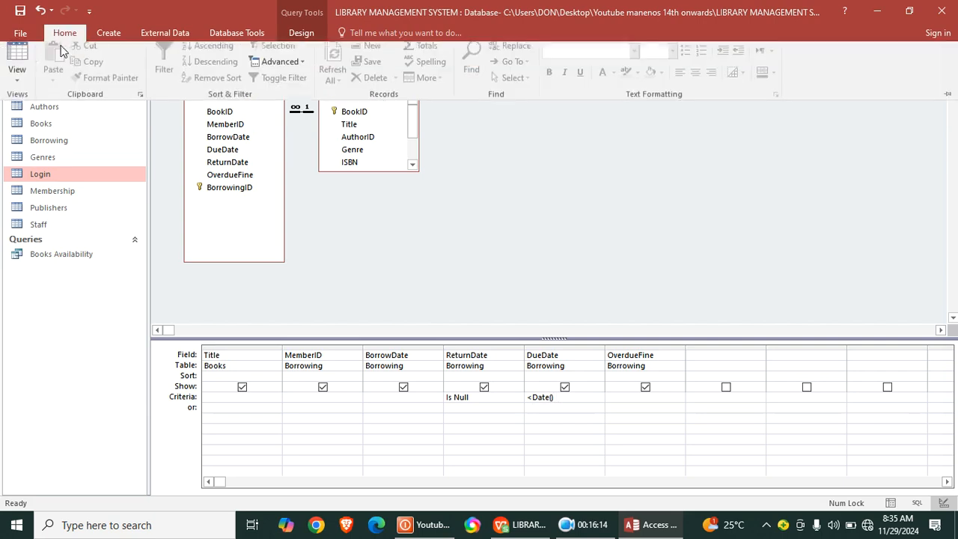
left_click(20, 63)
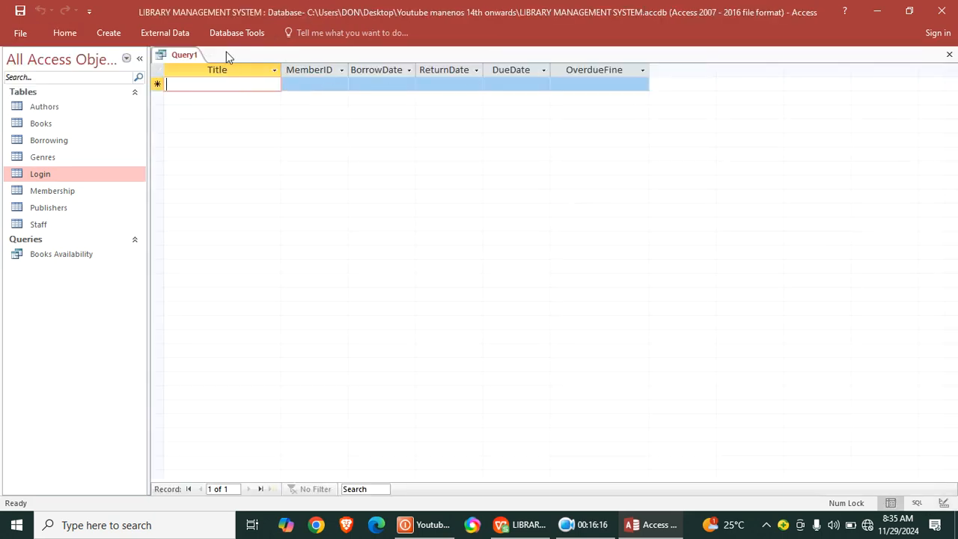
right_click(178, 57)
left_click(214, 115)
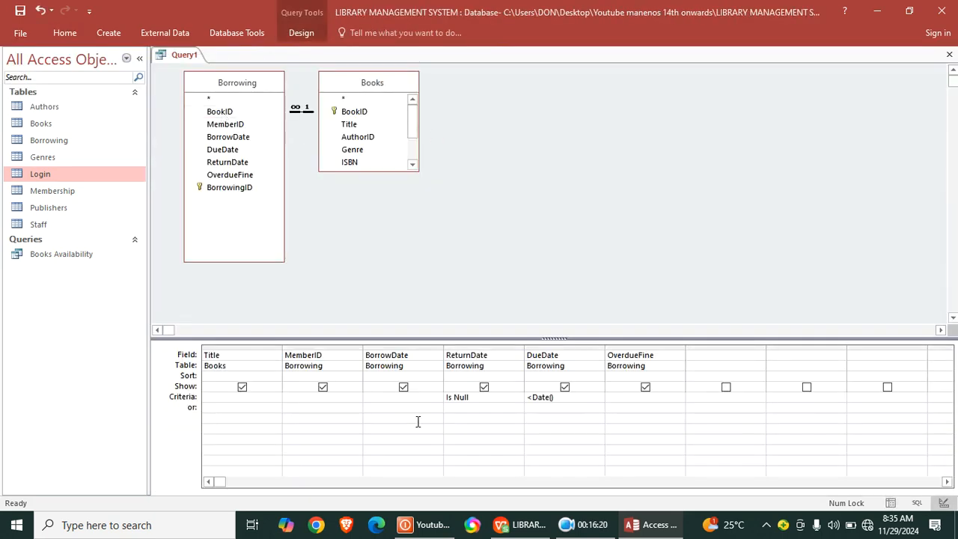
- Save the query under the name OVERDUE and close it
right_click(178, 55)
left_click(196, 64)
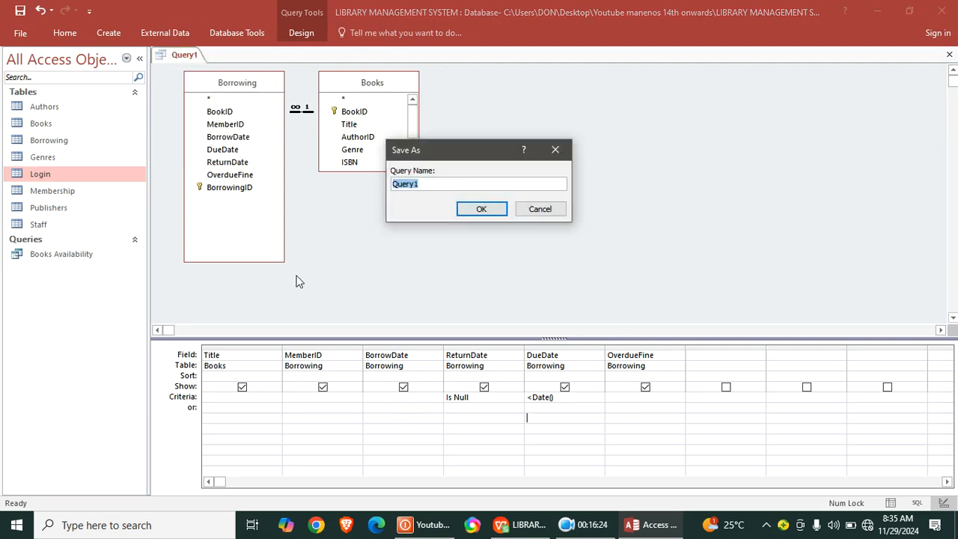
type("o")
key("Caps_Lock")
key("BackSpace")
type("OVERDUE")
key("Return")
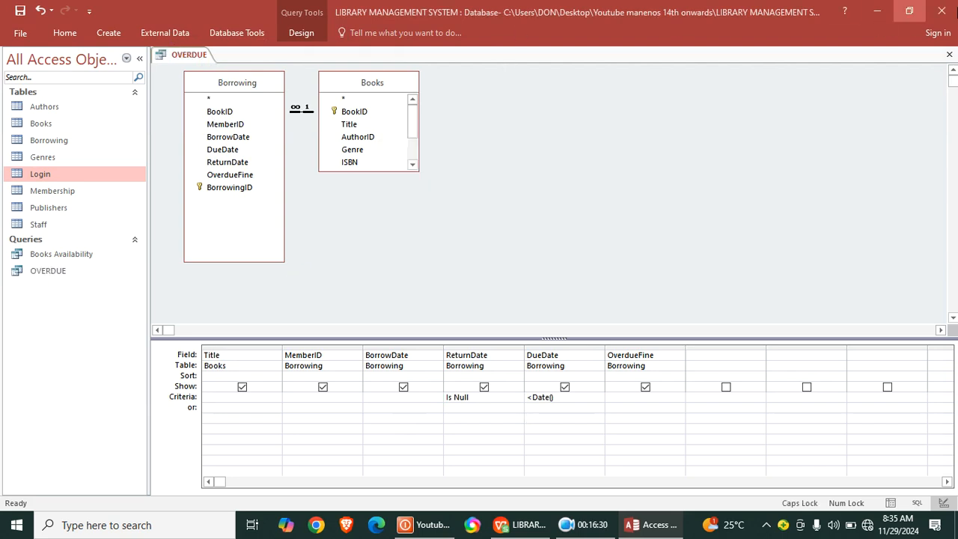
left_click(949, 55)
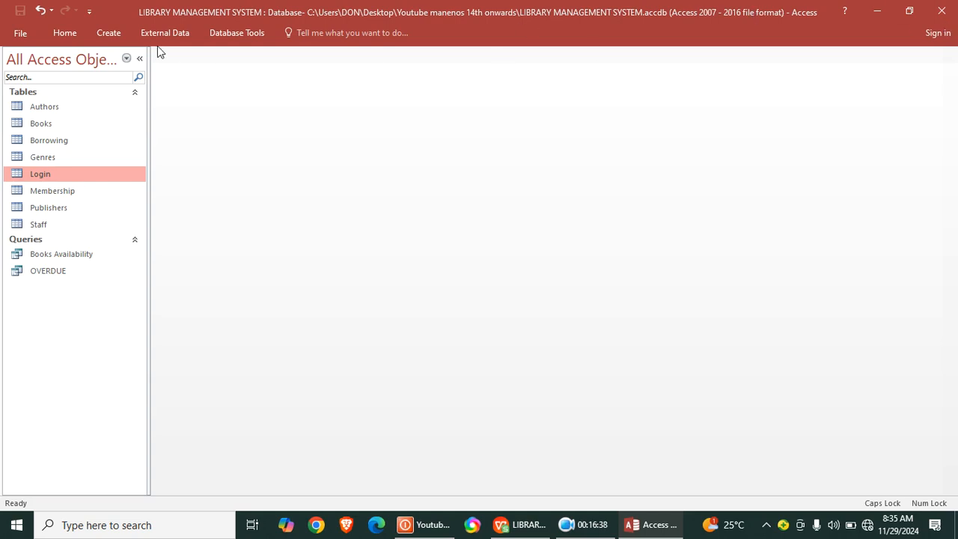
- Create another query in design view based on the Membership and Borrowing tables
left_click(118, 35)
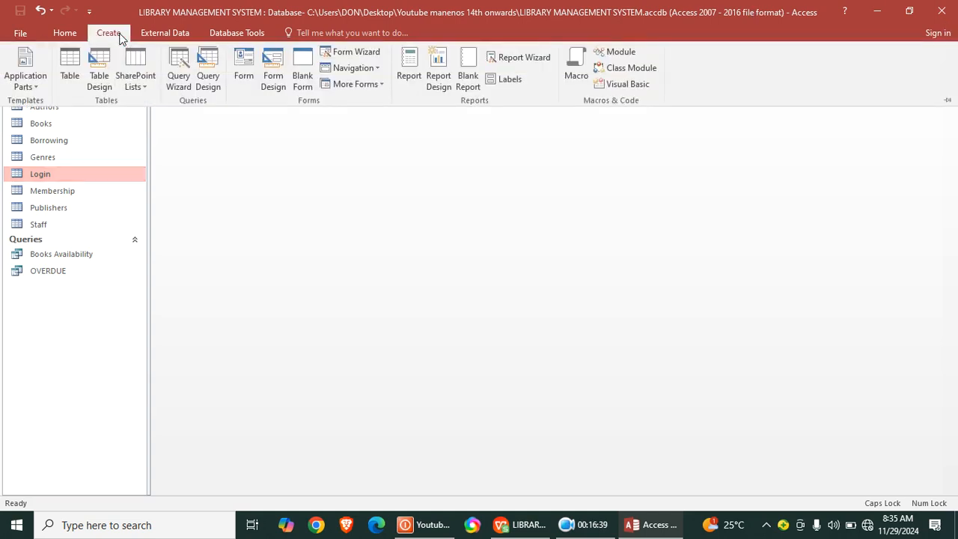
left_click(210, 86)
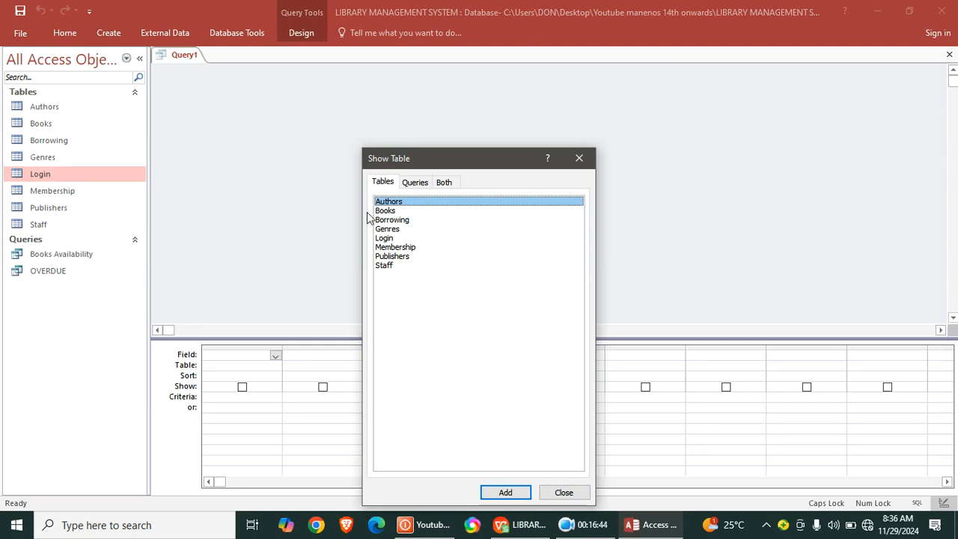
double_click(404, 249)
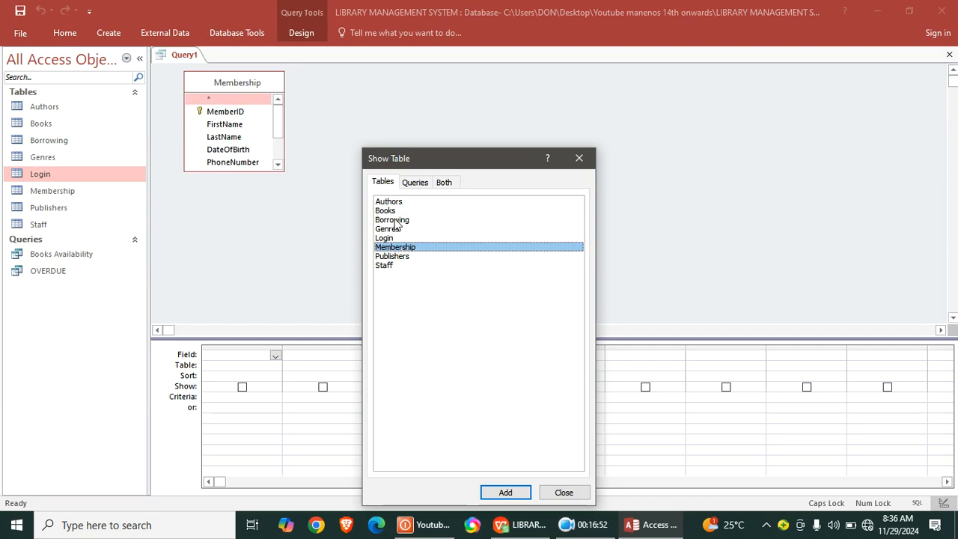
double_click(397, 221)
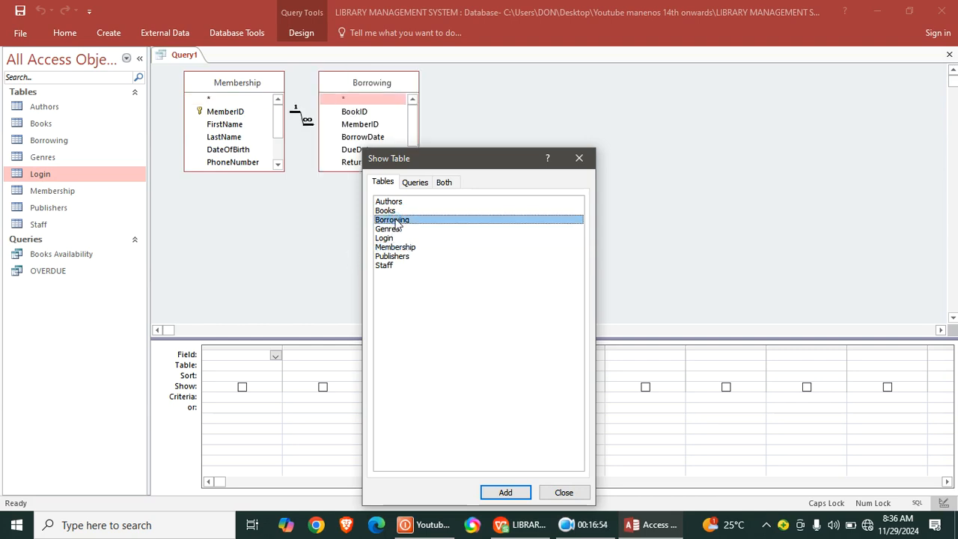
left_click(580, 160)
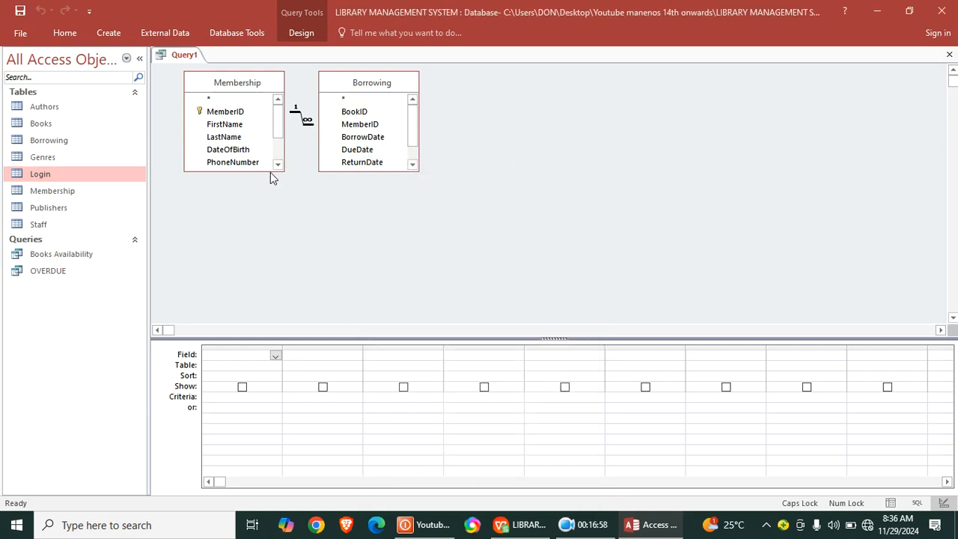
- Lengthen both field lists to show all fields, and add FirstName and LastName from Membership to the design grid
left_click_drag(271, 173, 274, 271)
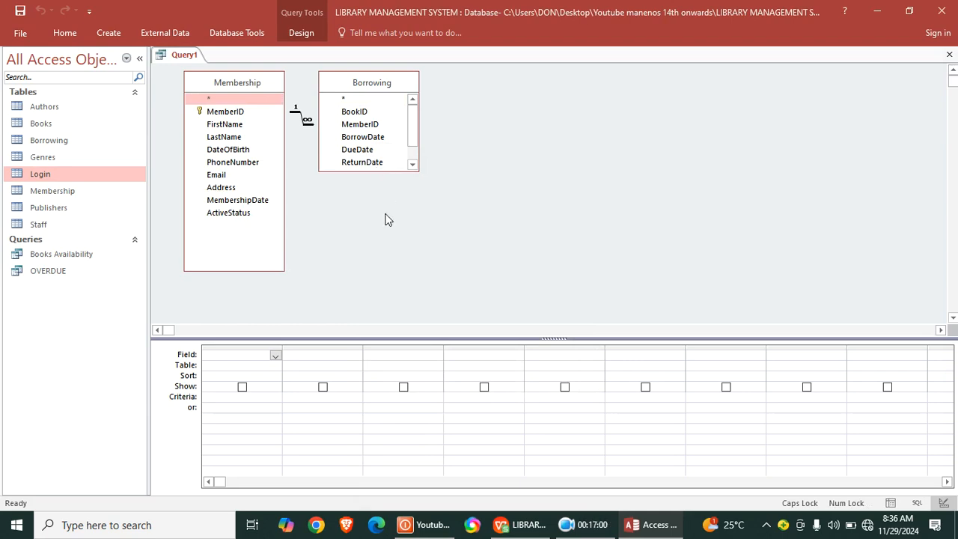
left_click_drag(392, 173, 407, 281)
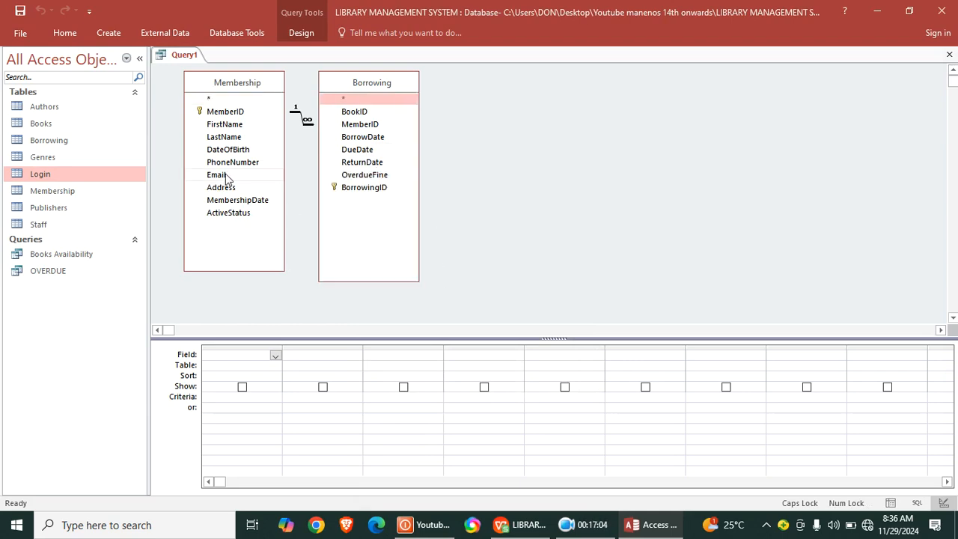
double_click(235, 125)
double_click(240, 138)
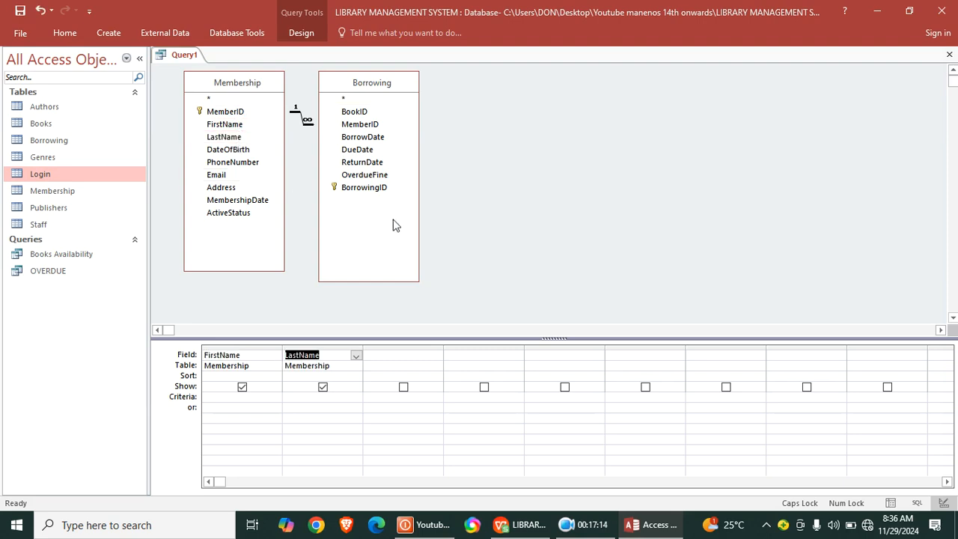
- Add the Books table to the query beside Membership and Borrowing
right_click(484, 114)
left_click(514, 161)
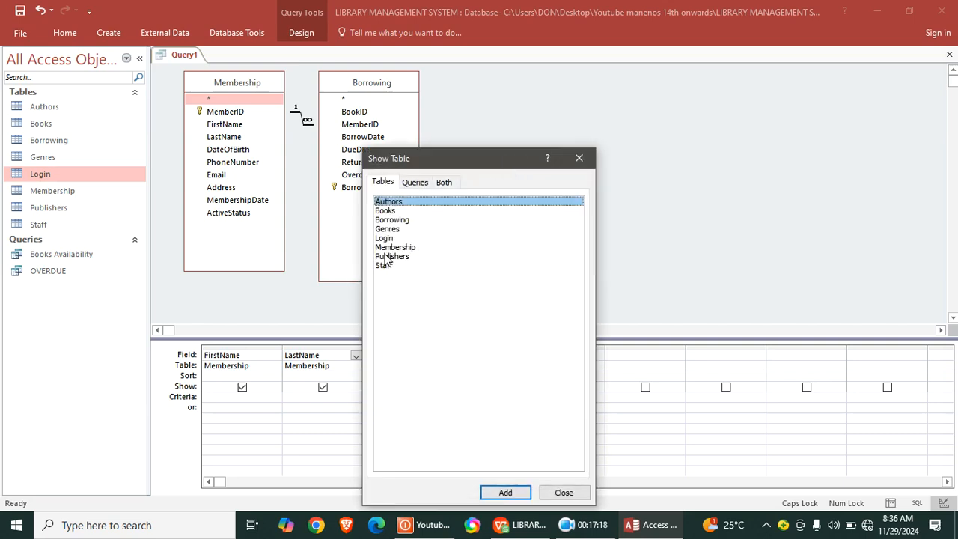
double_click(398, 212)
left_click(579, 157)
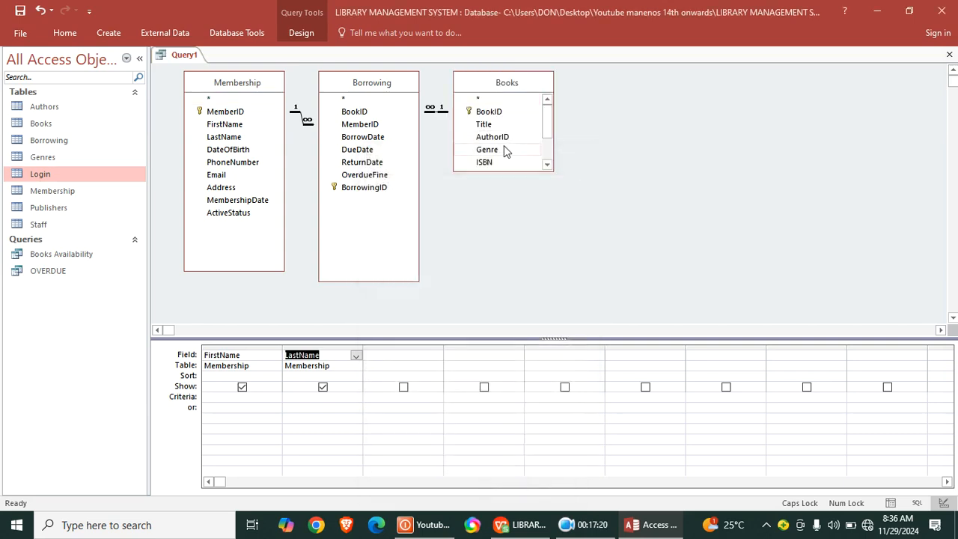
- Add Title from Books and BorrowDate and ReturnDate from Borrowing to the design grid, and show the query in datasheet view
double_click(486, 126)
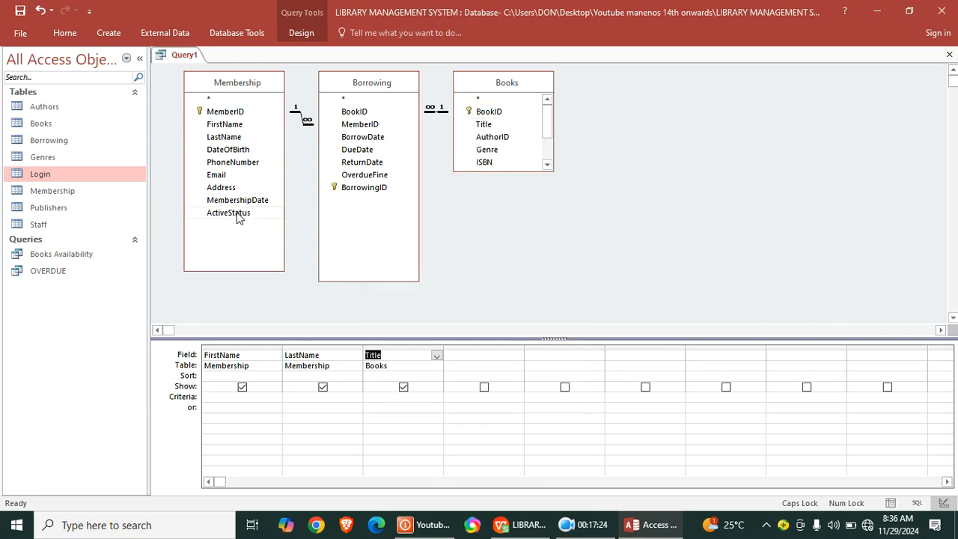
double_click(363, 136)
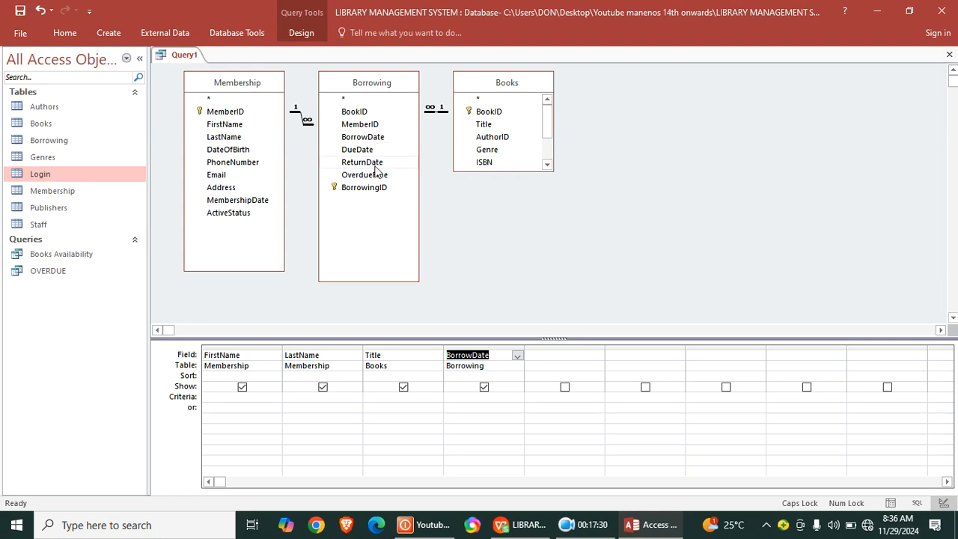
left_click(374, 163)
double_click(374, 169)
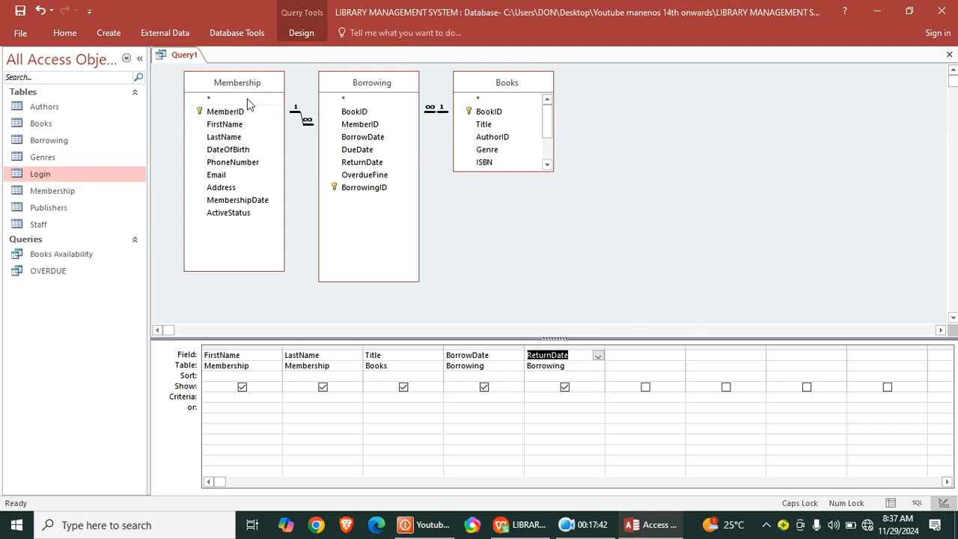
left_click(64, 32)
left_click(13, 60)
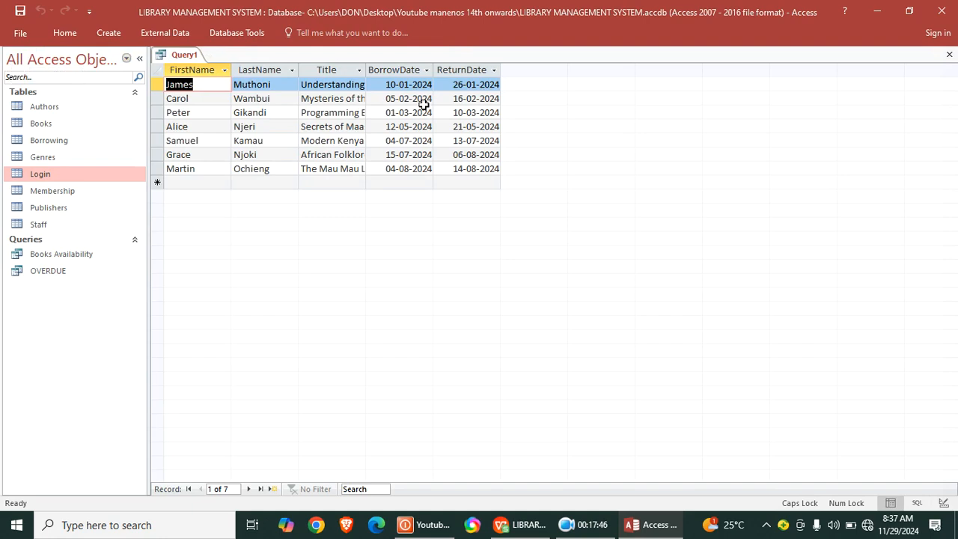
- Save the query under the name MEMBER BORROWING HISTORY and close it
right_click(187, 60)
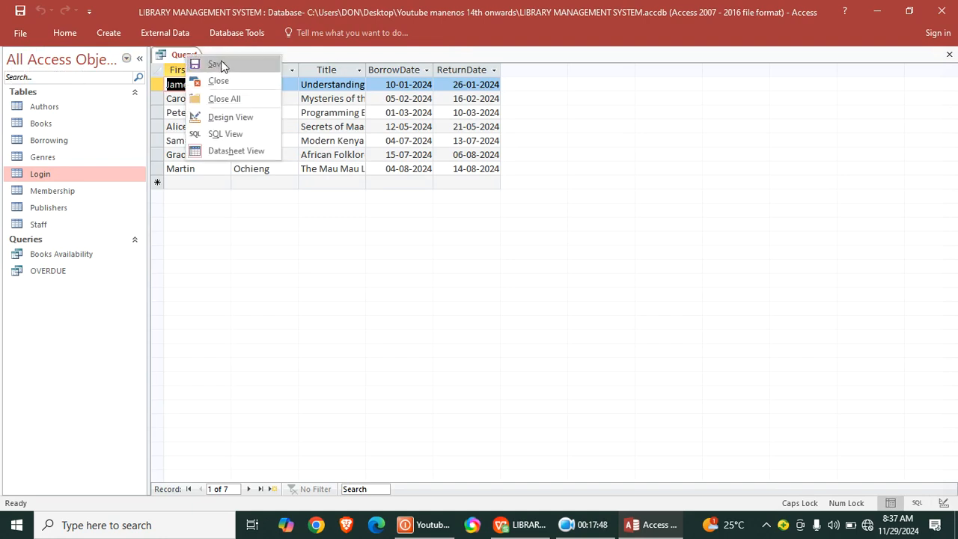
left_click(218, 64)
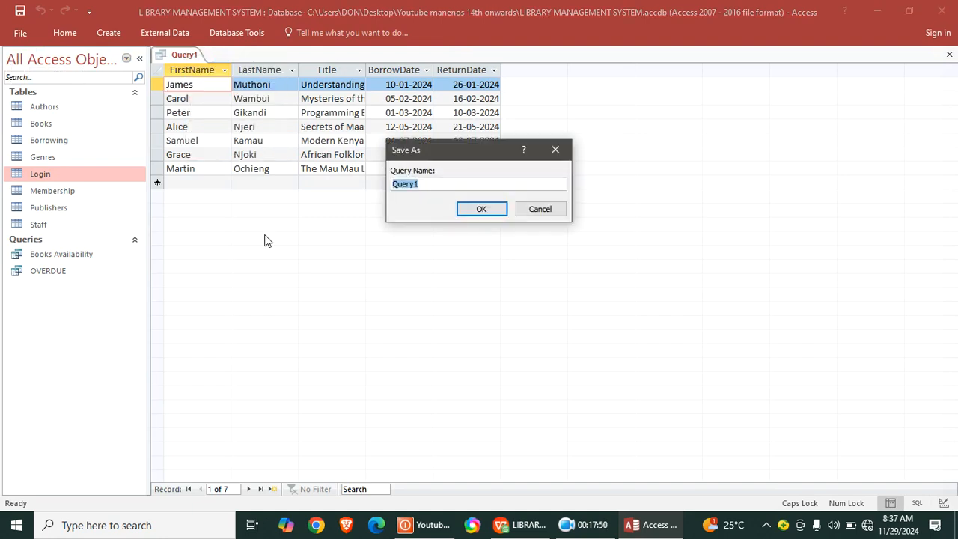
type("MB")
type("BER")
type(" BORROWING HISTER")
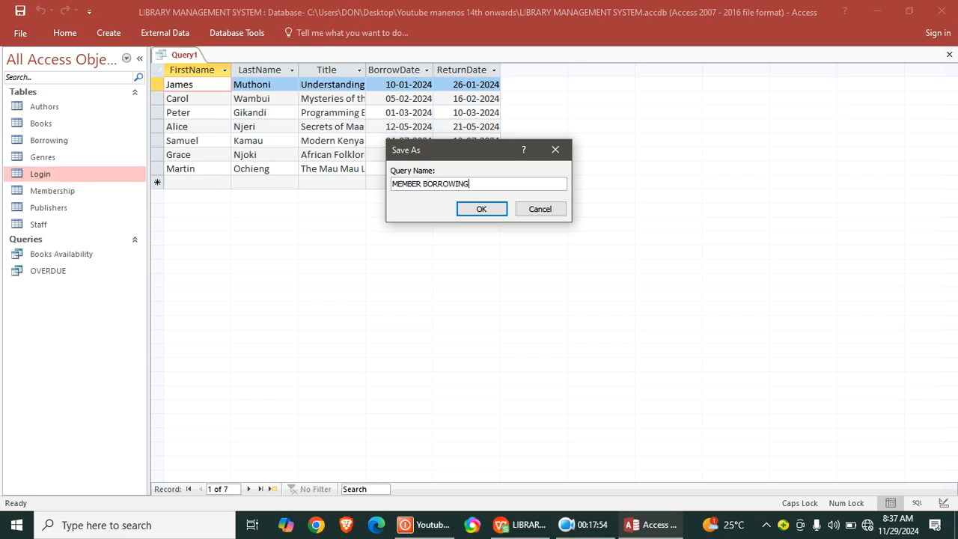
key("BackSpace")
key("BackSpace")
type("OR")
key("Return")
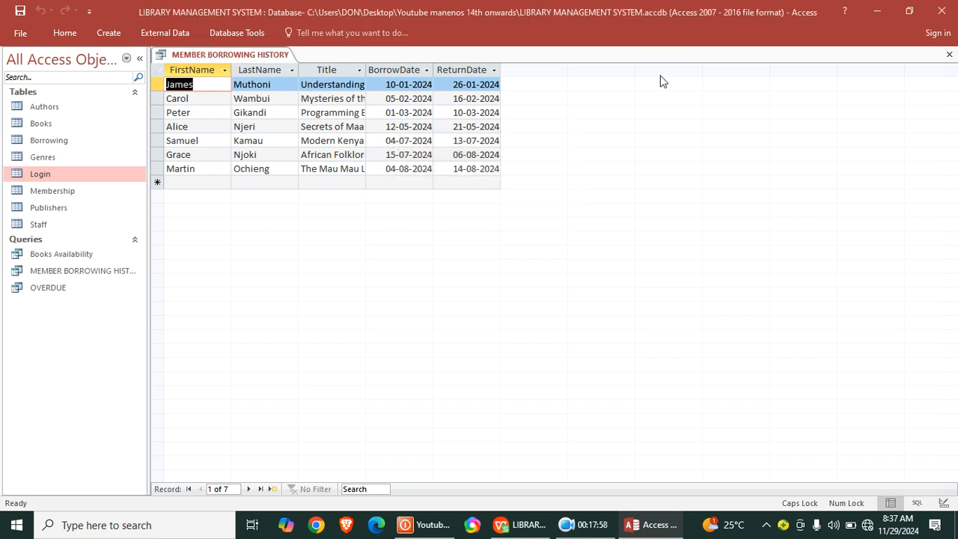
left_click(948, 56)
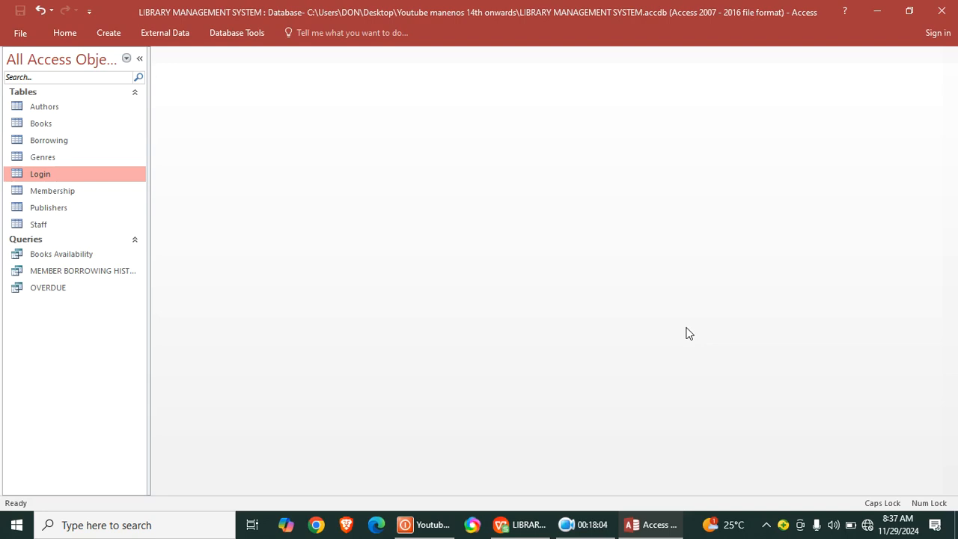
- Create another query in design view based on the Borrowing and Books tables
left_click(109, 33)
left_click(209, 56)
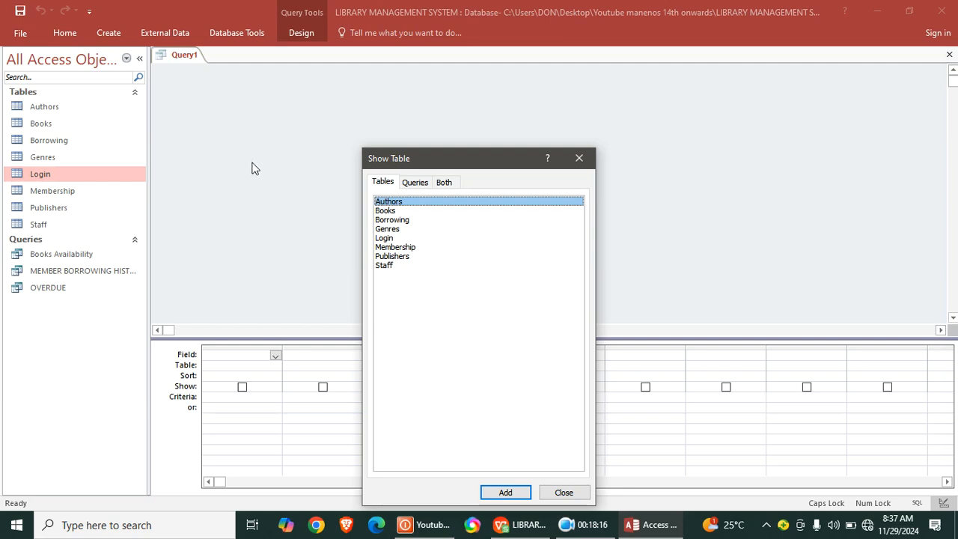
double_click(401, 220)
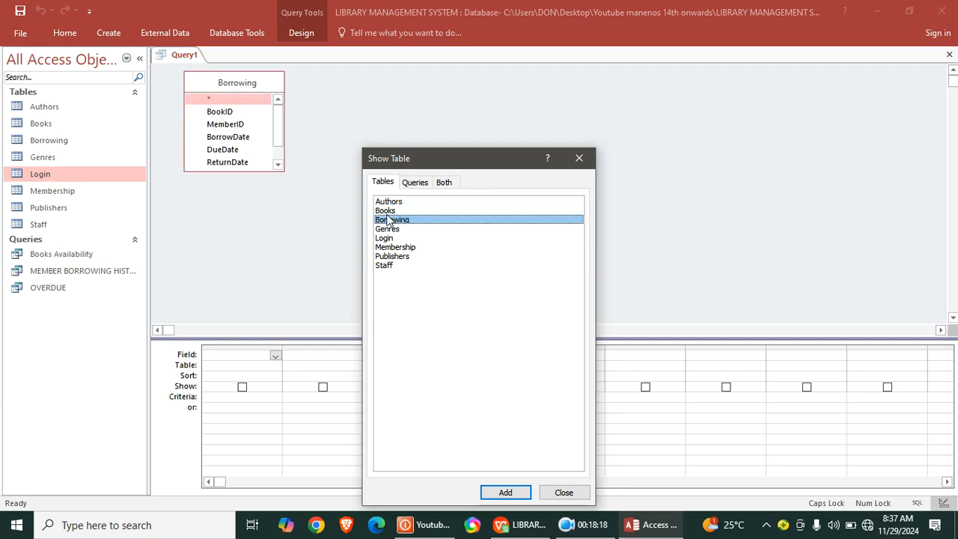
double_click(396, 211)
left_click(587, 164)
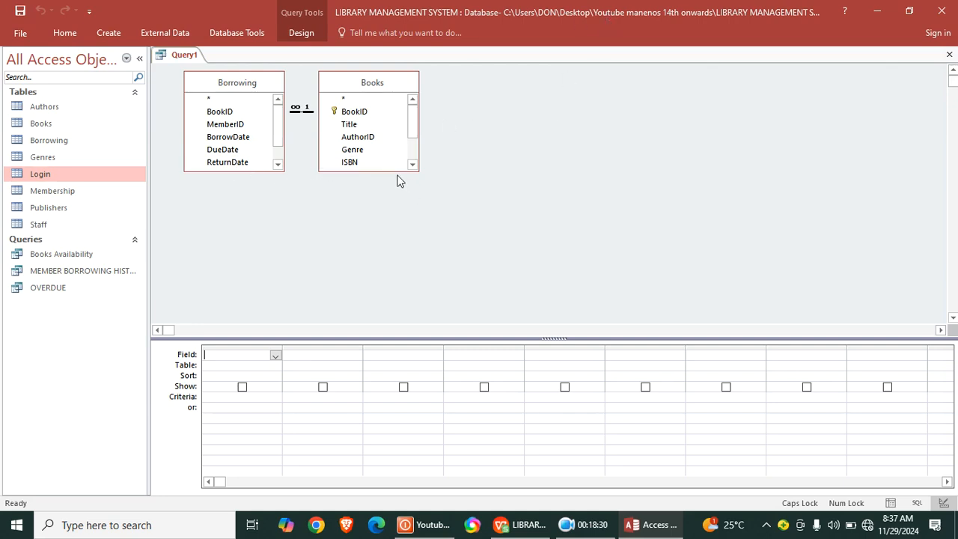
- Lengthen both field lists to show all fields, and add Title from Books and BorrowingID from Borrowing to the design grid
left_click_drag(395, 171, 400, 249)
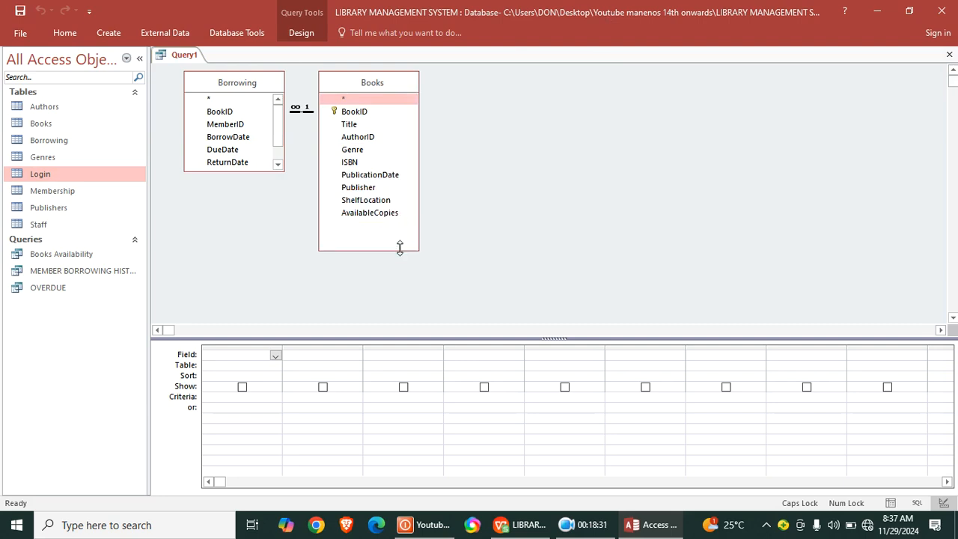
double_click(349, 124)
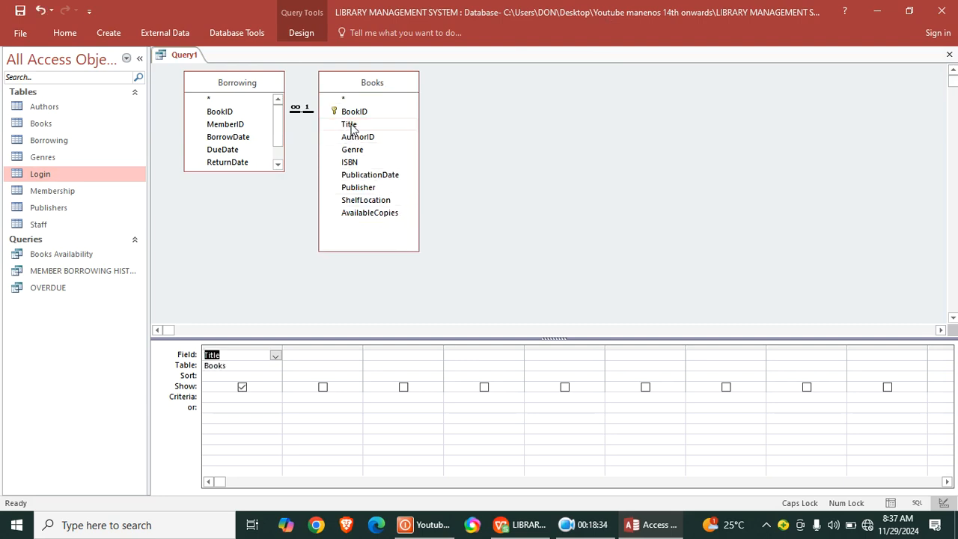
left_click(256, 165)
left_click_drag(258, 171, 262, 274)
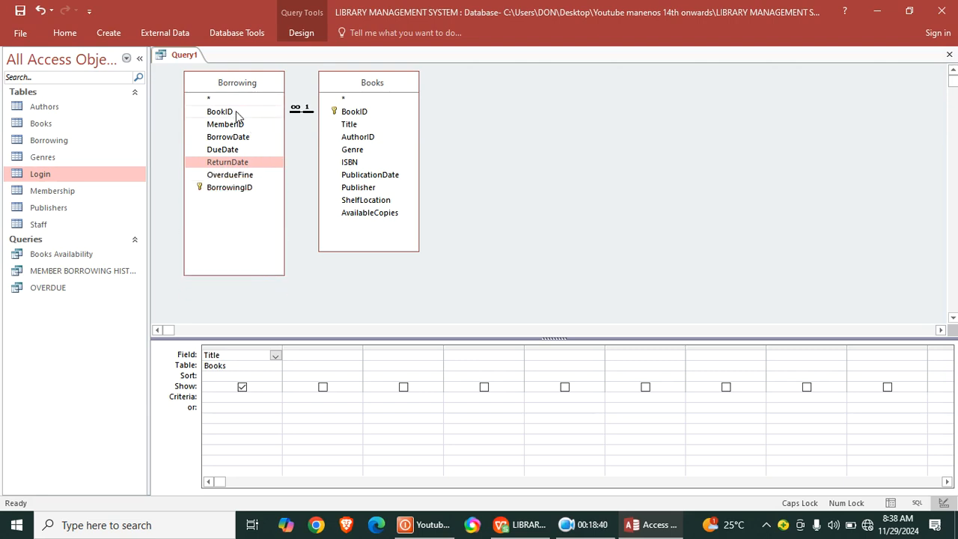
double_click(237, 190)
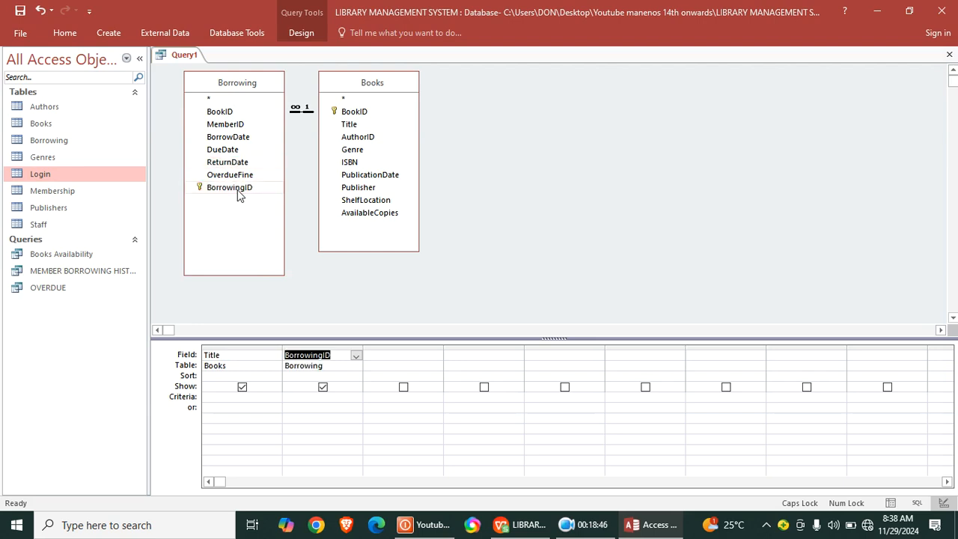
- Turn on Totals for the query and set the BorrowingID column's total to Count
left_click(295, 30)
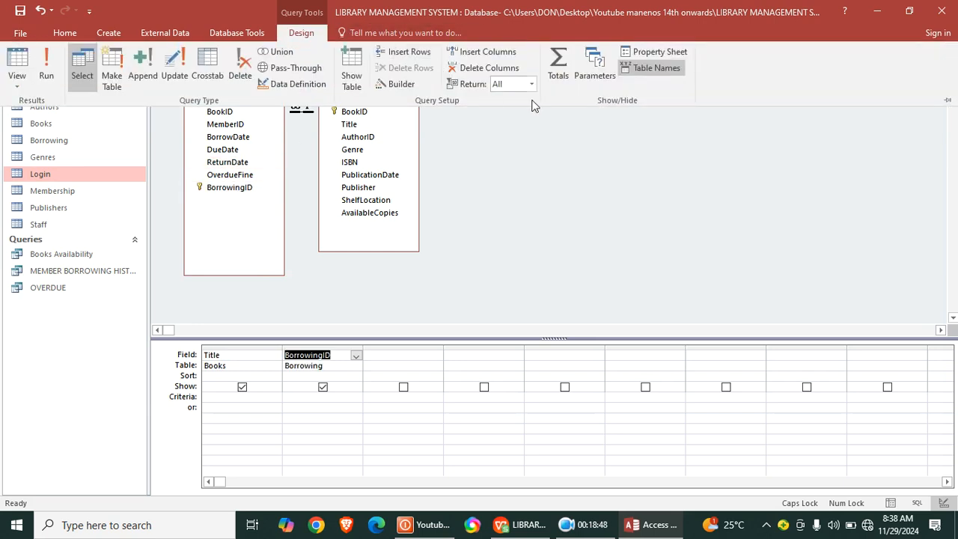
left_click(562, 73)
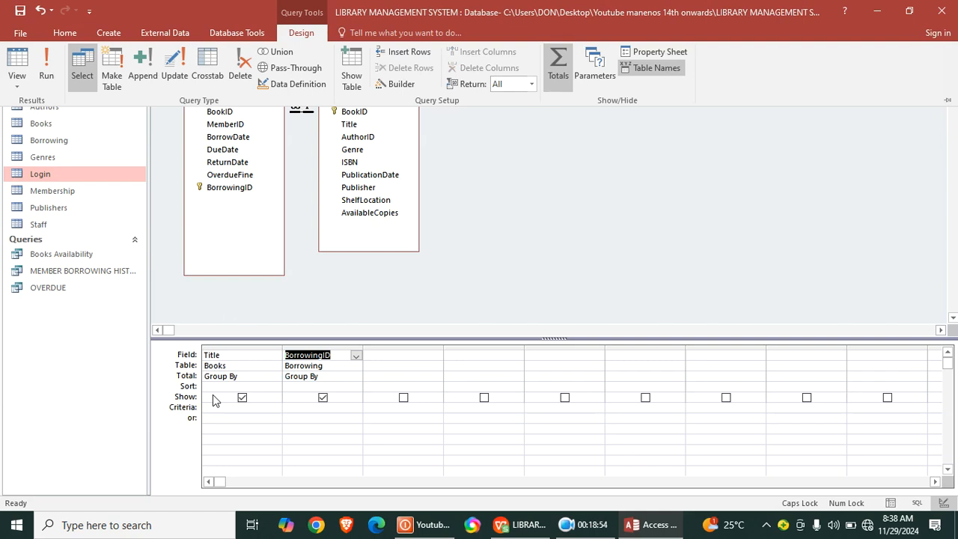
left_click(346, 378)
left_click(356, 377)
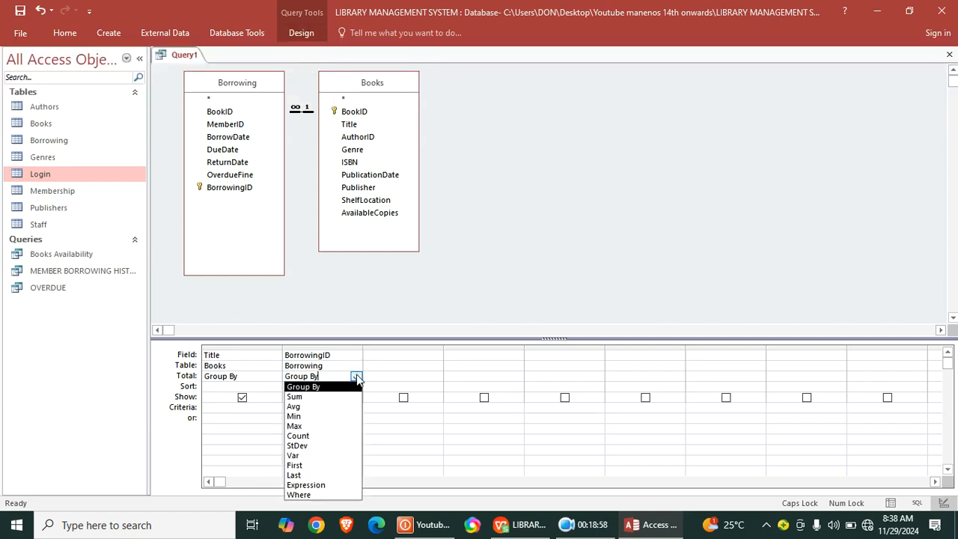
left_click(321, 438)
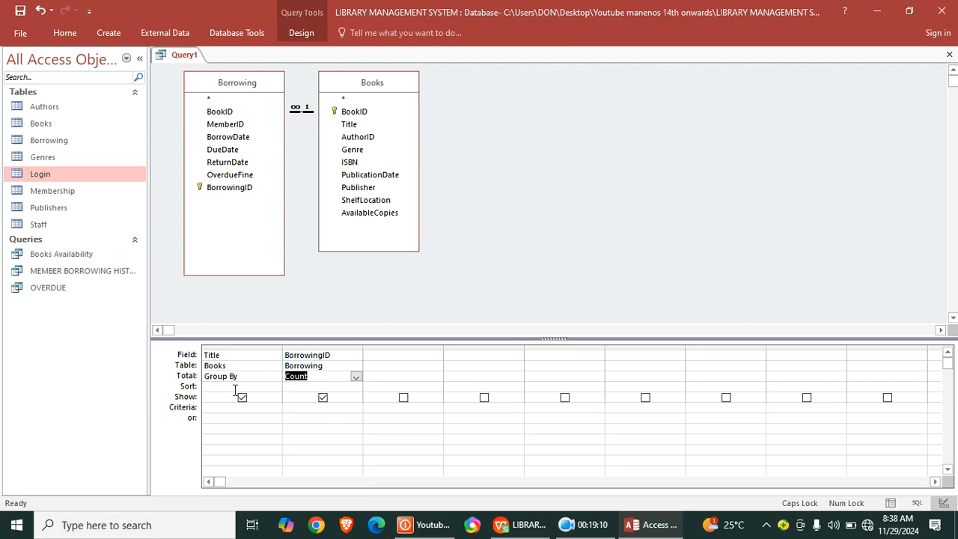
- Sort the BorrowingID count in descending order, and widen the Title column in datasheet view
left_click(334, 386)
left_click(355, 386)
left_click(310, 406)
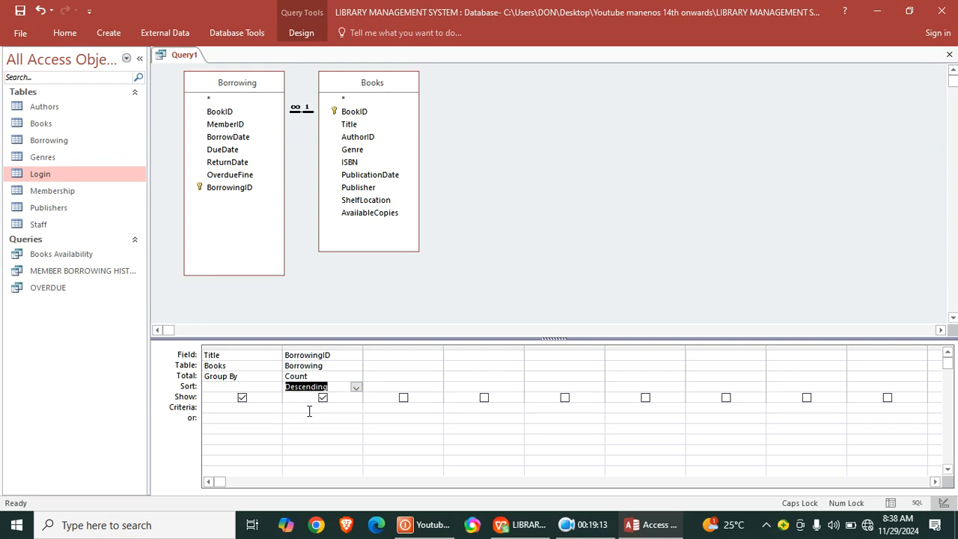
left_click(65, 33)
left_click(30, 67)
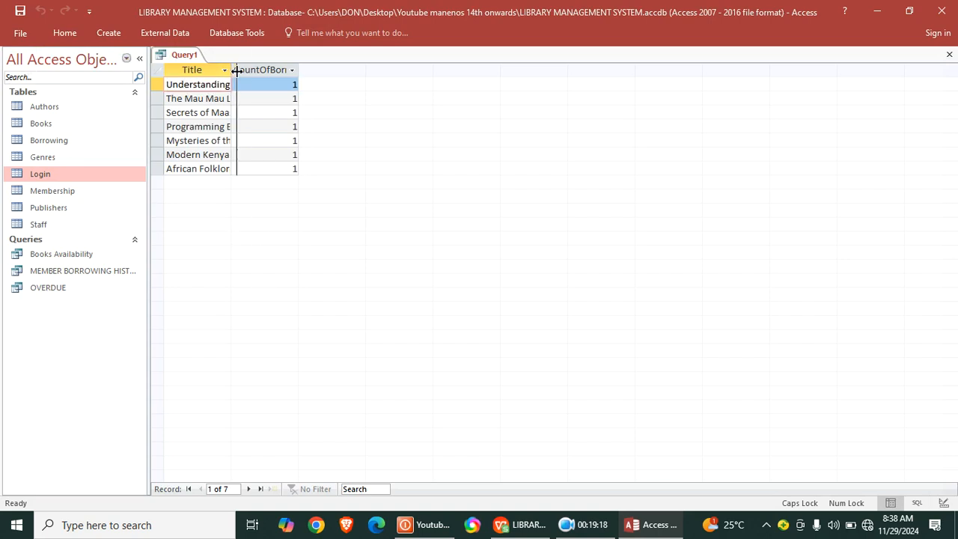
left_click_drag(235, 70, 267, 71)
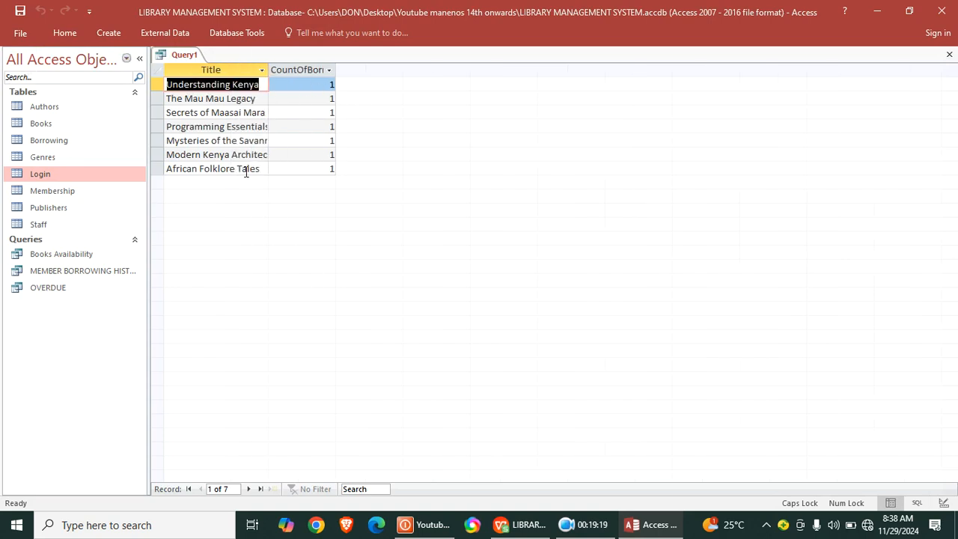
- Save the query under the name TOP borrowed books and close it
right_click(203, 56)
left_click(222, 71)
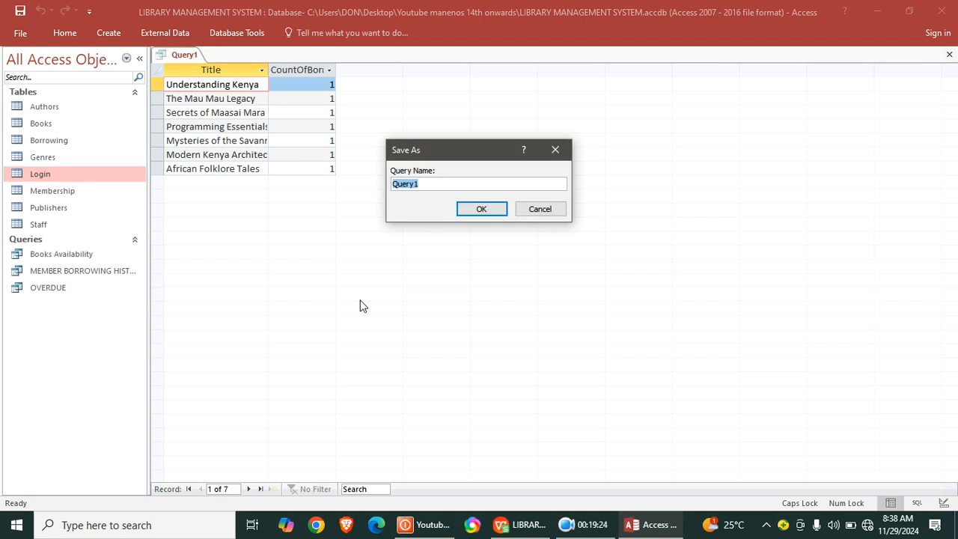
type("TOP")
key("Caps_Lock")
type("borrowed")
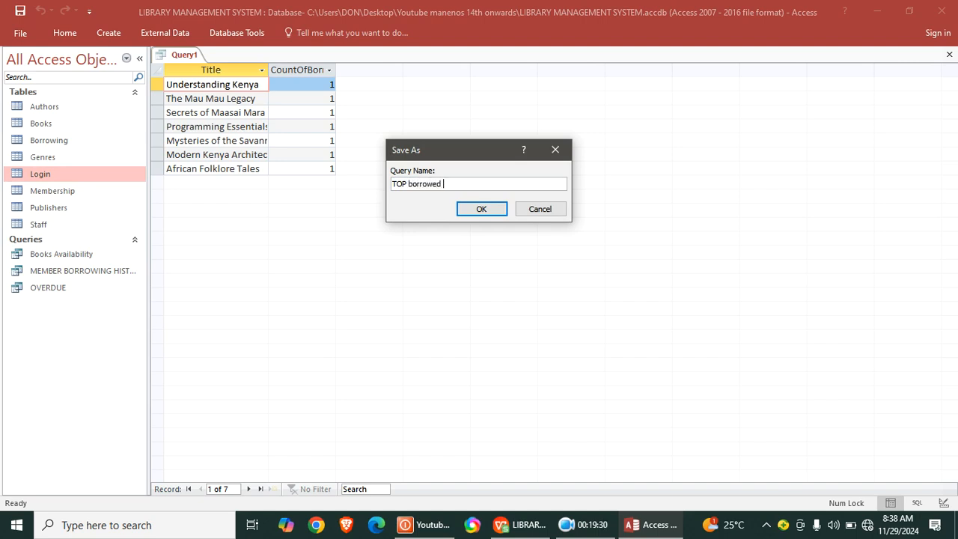
type(" books")
key("Return")
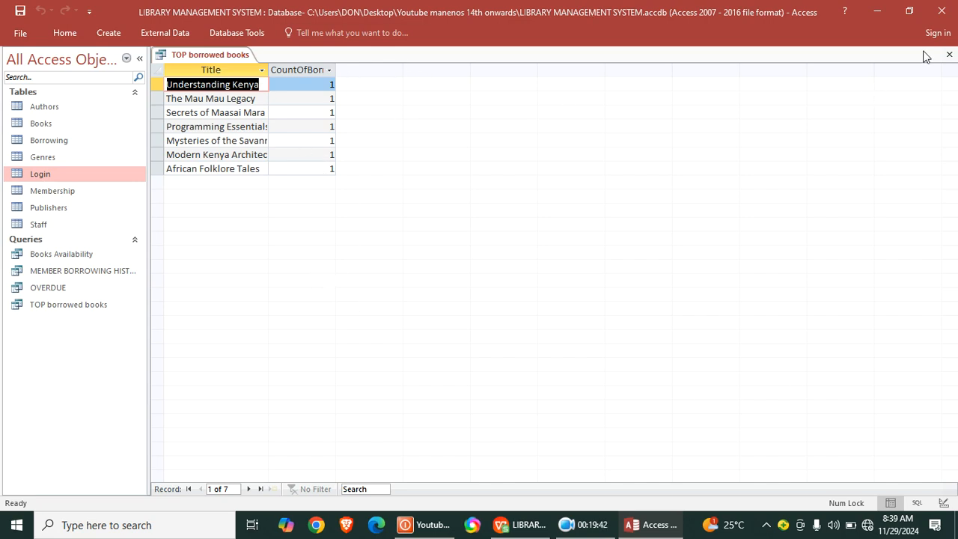
left_click(949, 55)
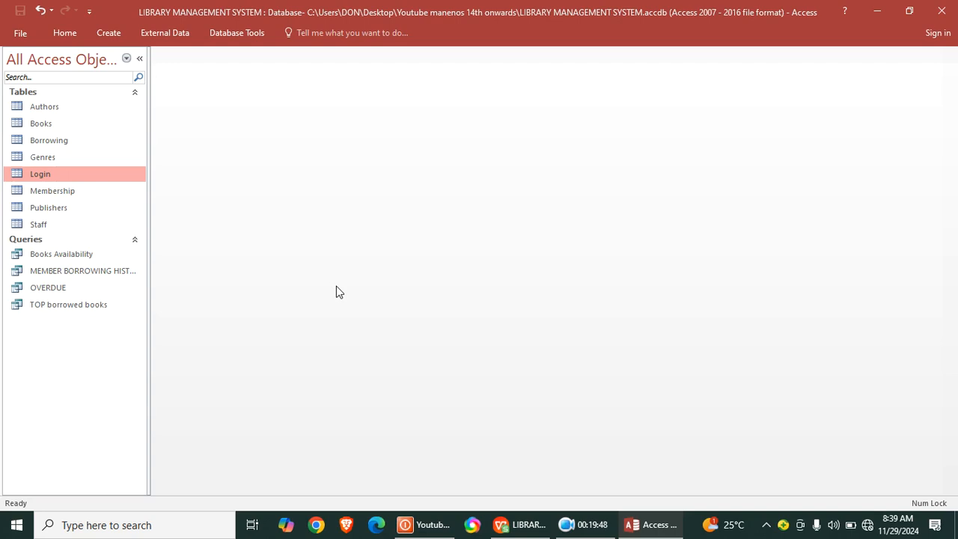
- Create another query in design view based on the Membership, Books and Borrowing tables
left_click(108, 33)
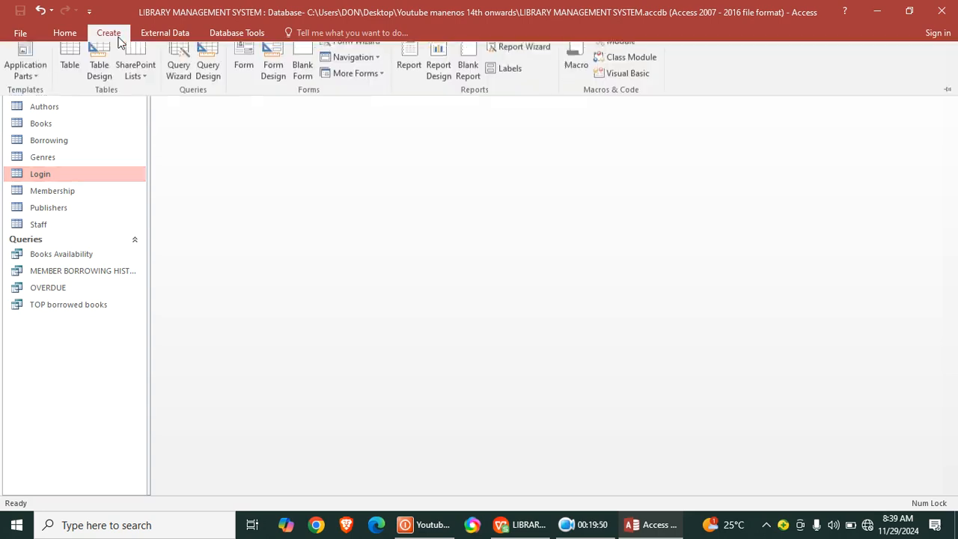
left_click(210, 75)
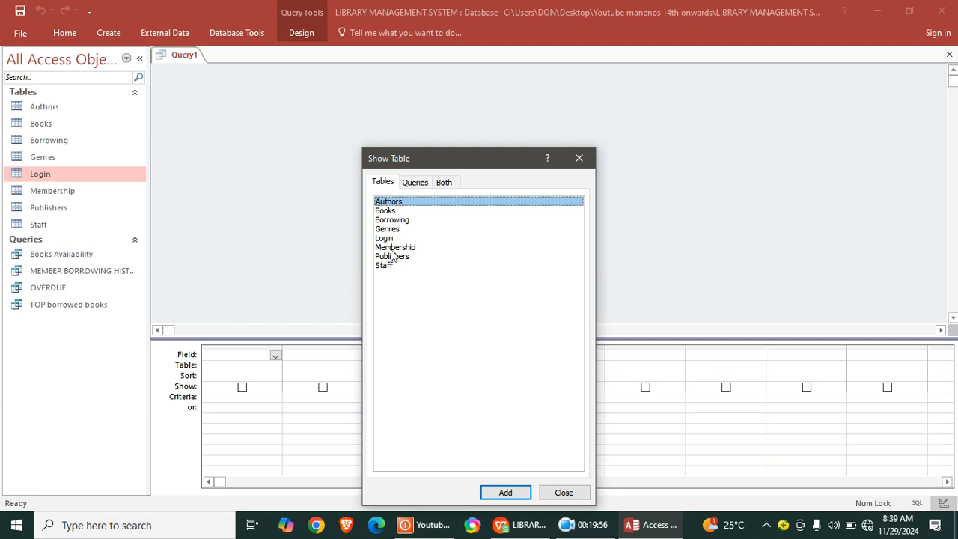
double_click(393, 247)
double_click(390, 211)
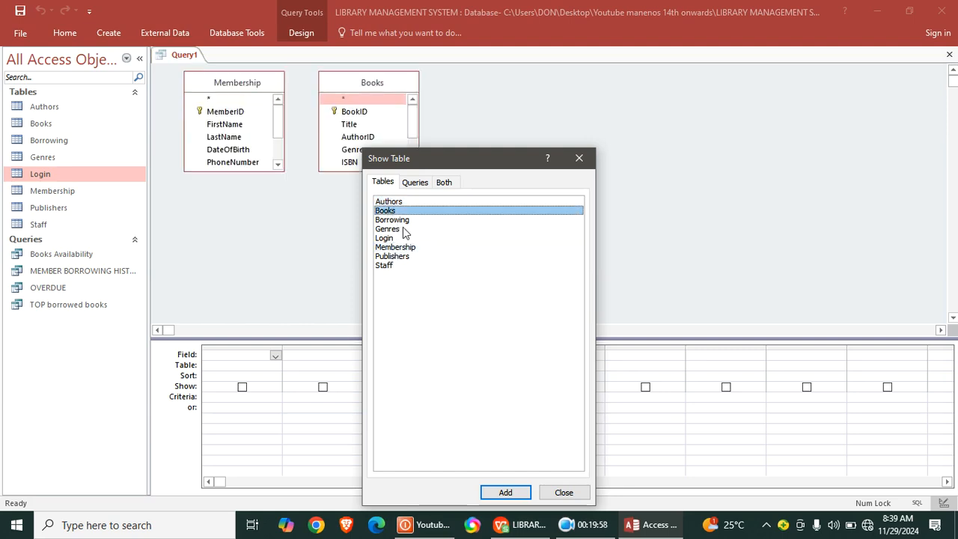
double_click(404, 221)
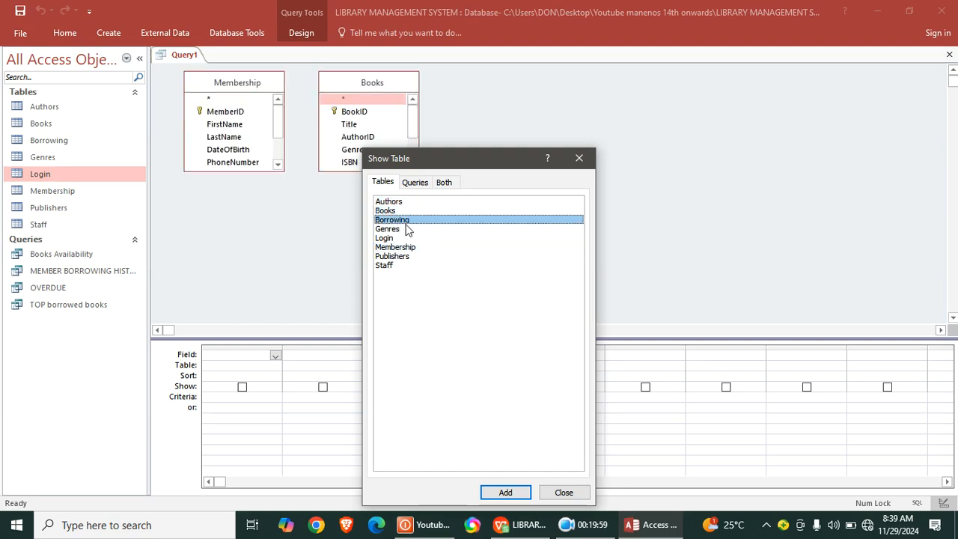
left_click(588, 159)
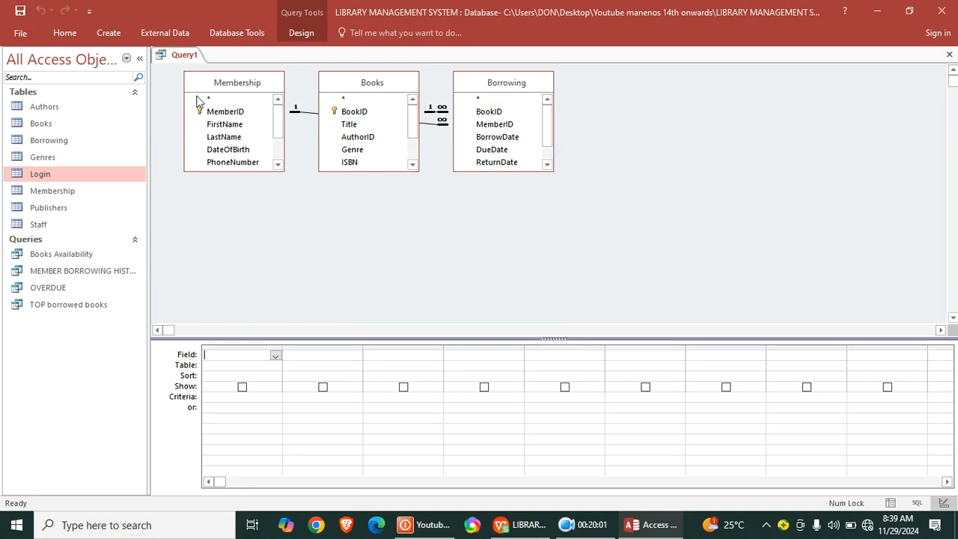
- Add FirstName and LastName from Membership and Title from Books to the query, and enlarge the Books field list to show all its fields
double_click(226, 124)
double_click(233, 137)
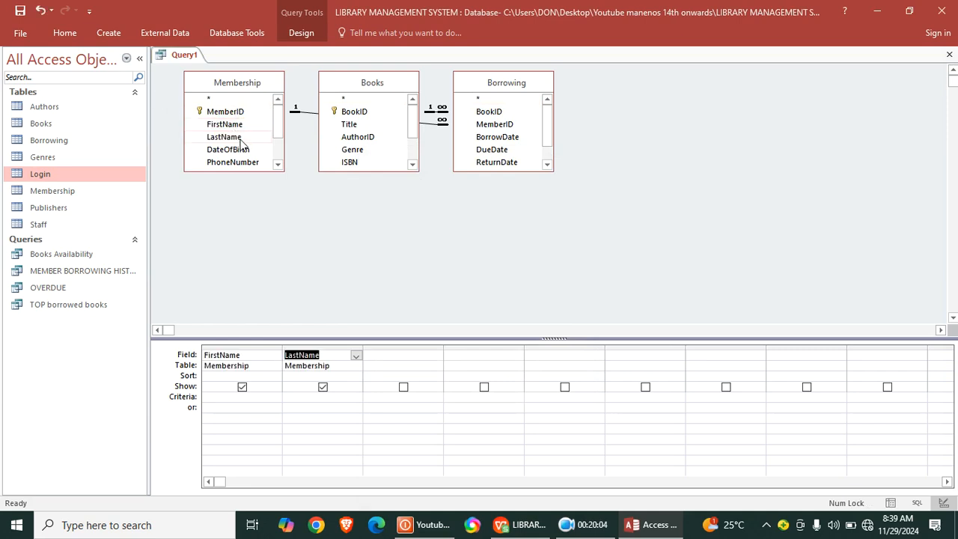
left_click(349, 127)
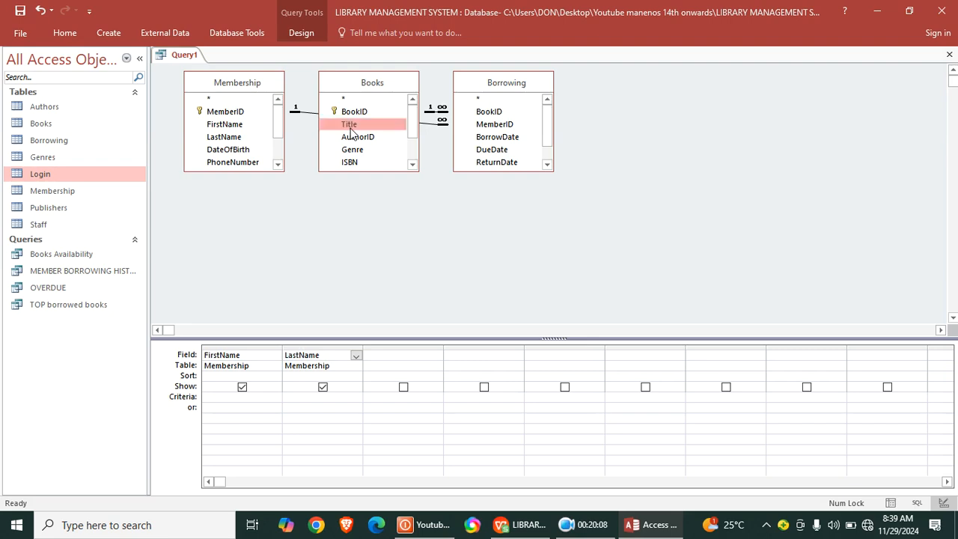
double_click(350, 127)
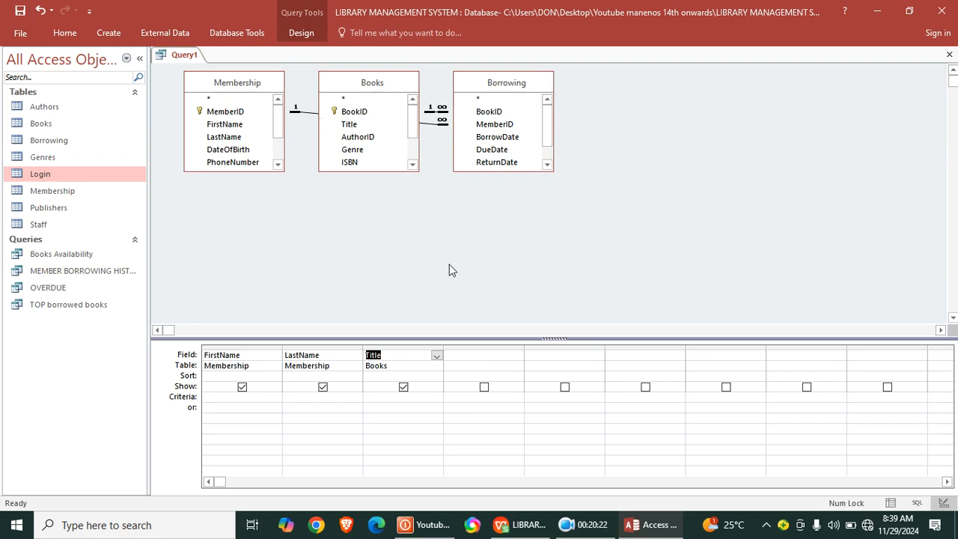
left_click(366, 170)
left_click_drag(367, 170, 366, 223)
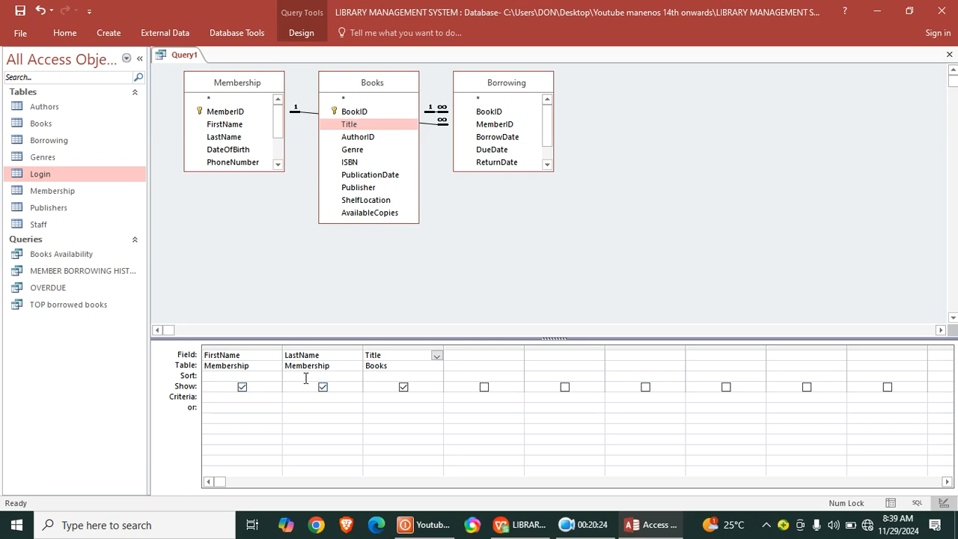
- Enlarge the Borrowing field list and add BorrowDate, DueDate, ReturnDate and OverdueFine from it to the query
left_click(482, 355)
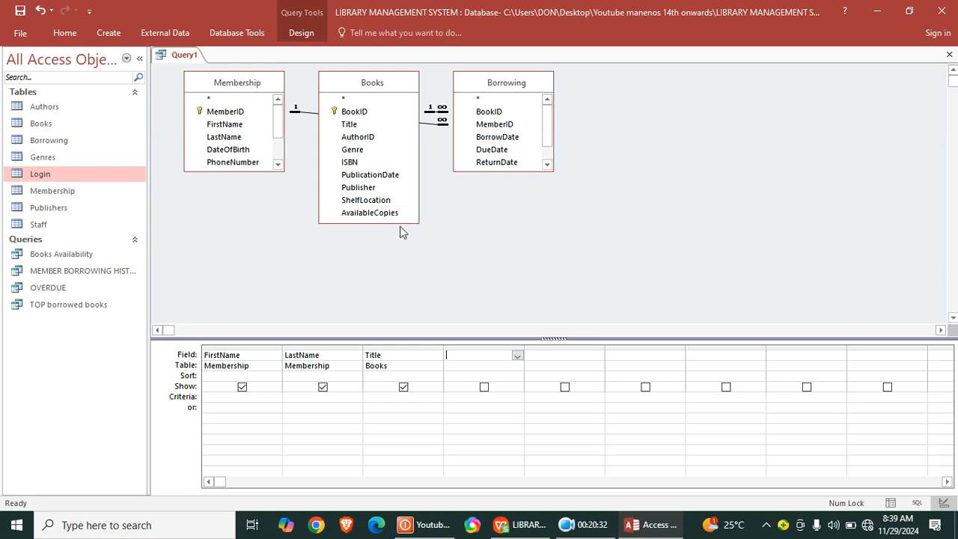
left_click_drag(486, 171, 506, 233)
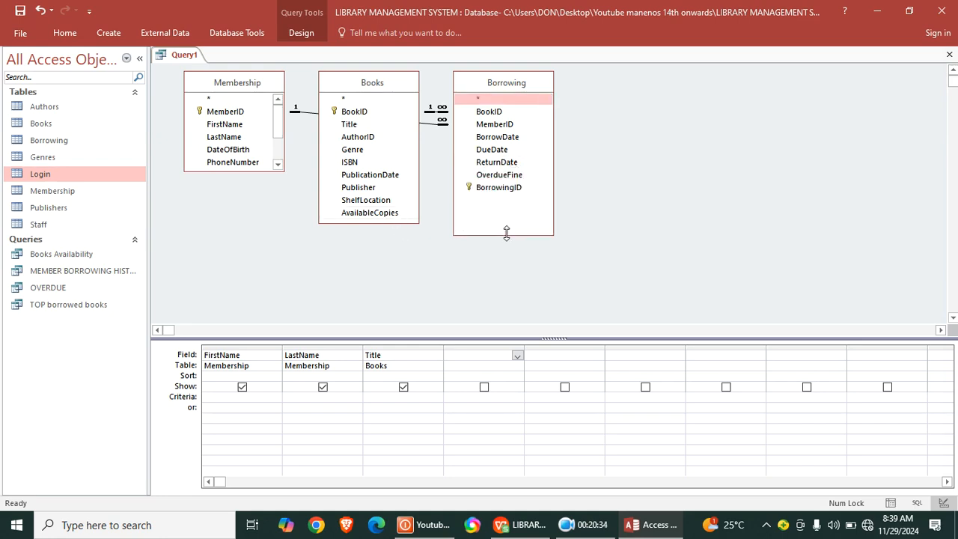
double_click(497, 137)
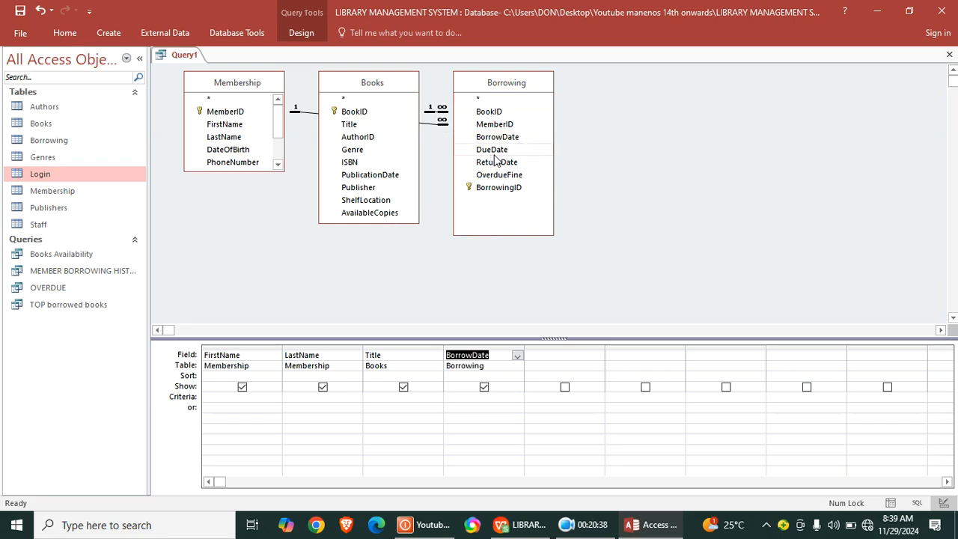
double_click(493, 150)
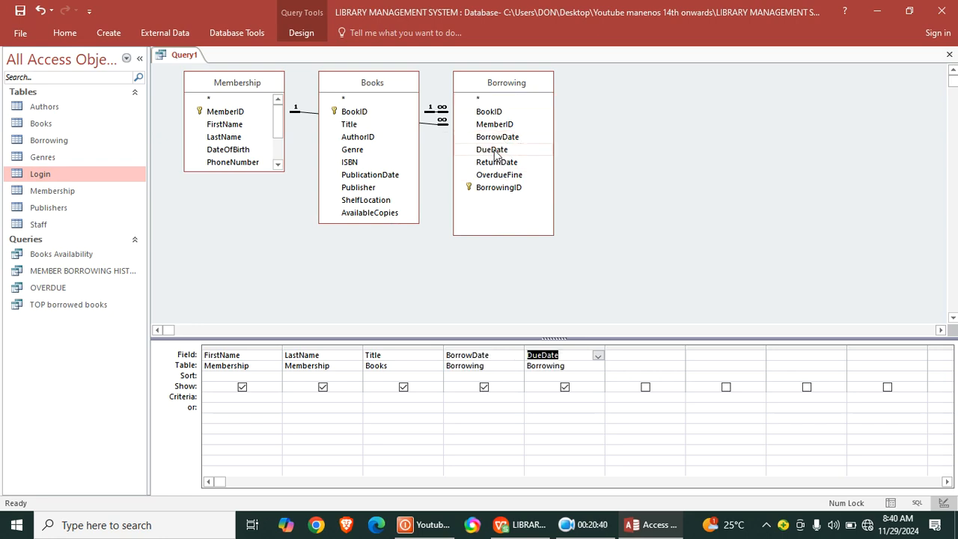
double_click(496, 163)
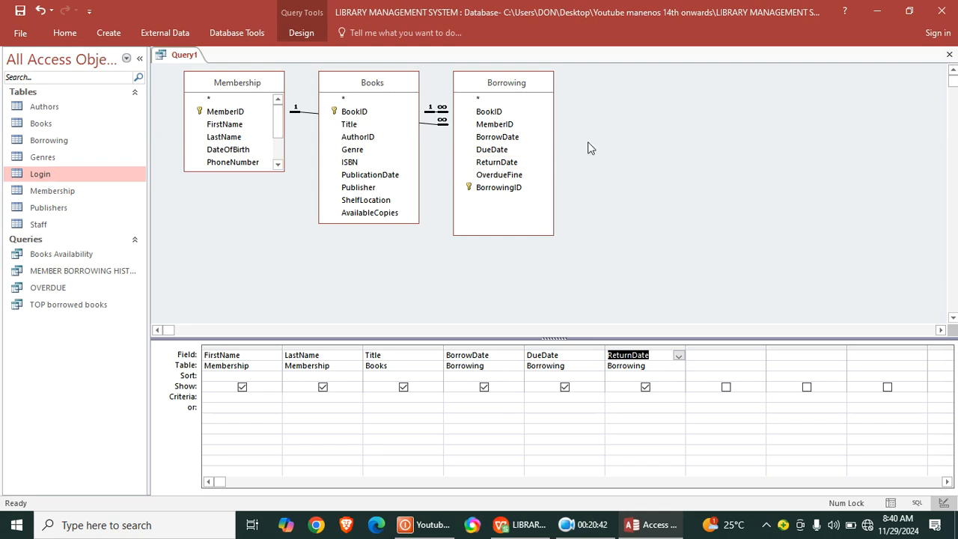
double_click(515, 177)
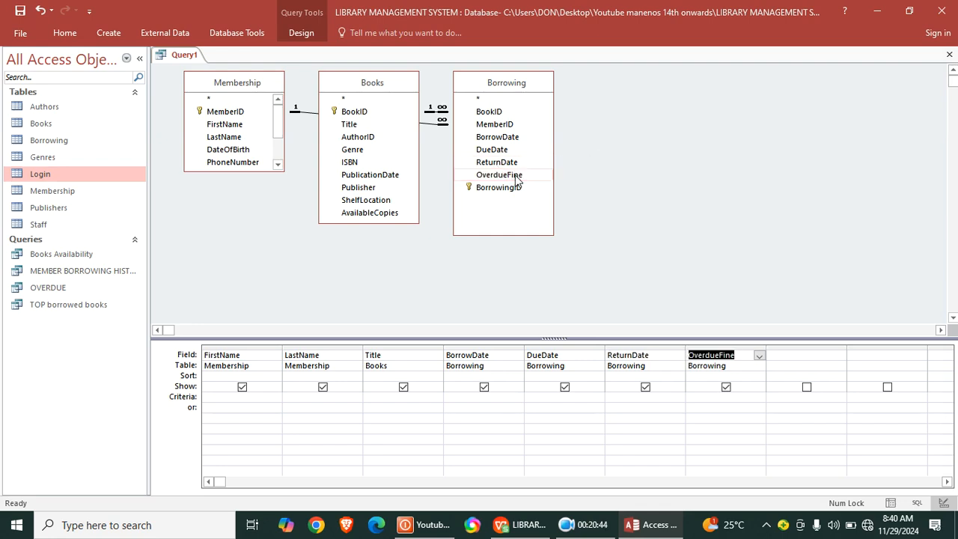
- Check the query's records in datasheet view and return to design view
left_click(64, 33)
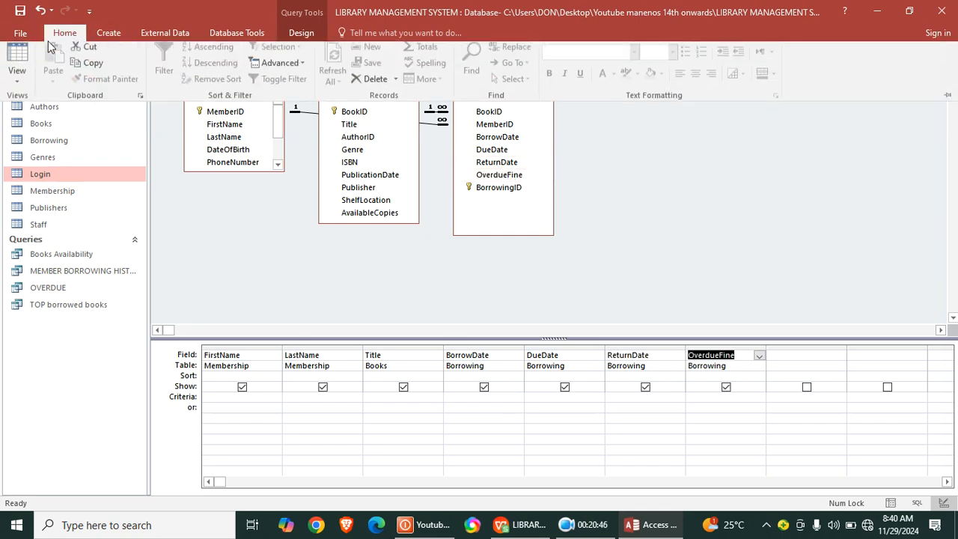
left_click(17, 62)
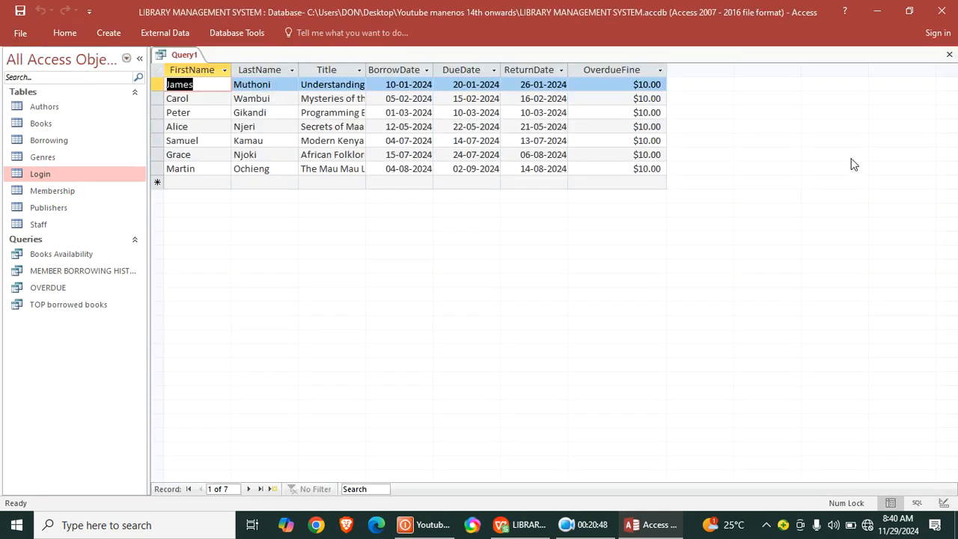
right_click(178, 60)
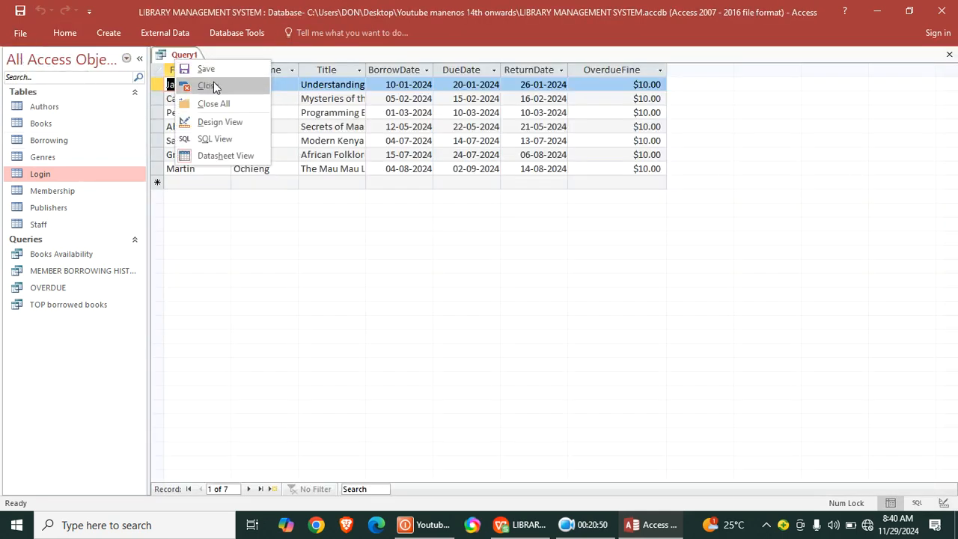
left_click(220, 121)
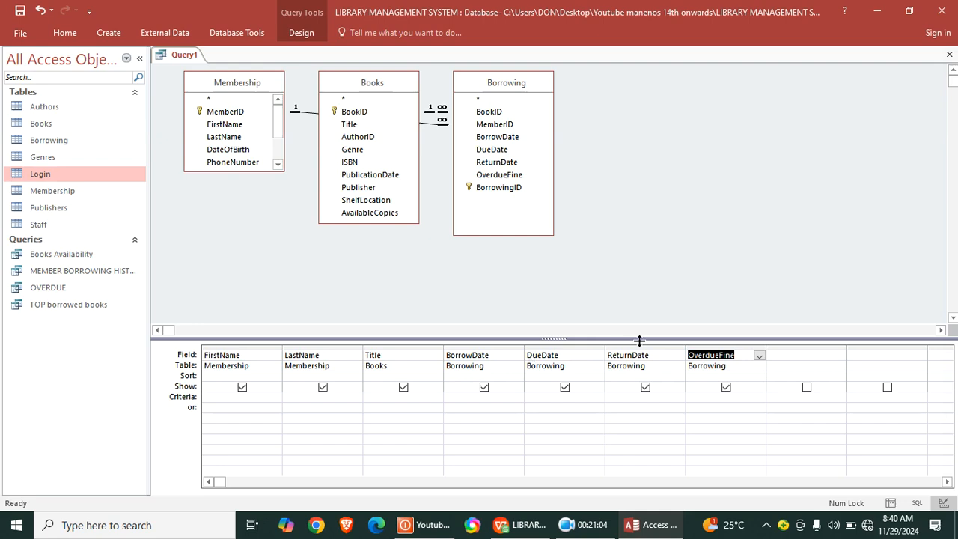
- Delete the OverdueFine column from the query grid and start a calculated field named noOfDays in its place
left_click(706, 347)
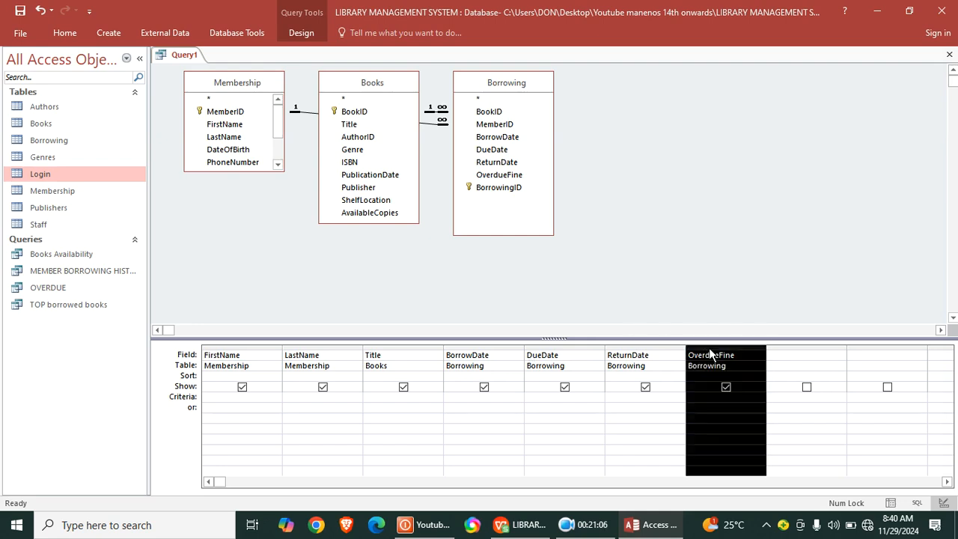
key("Delete")
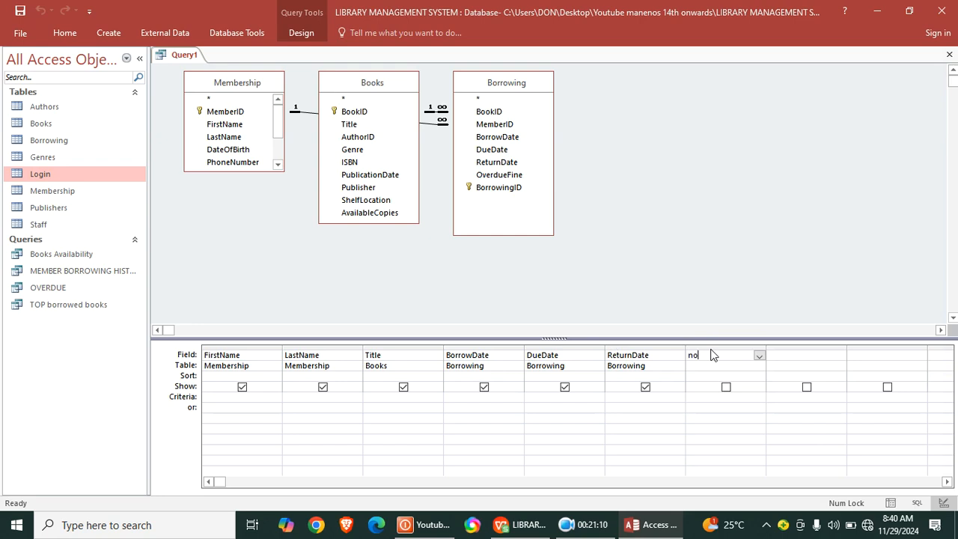
key("Caps_Lock")
key("Caps_Lock")
type("fDays")
mouse_move(635, 532)
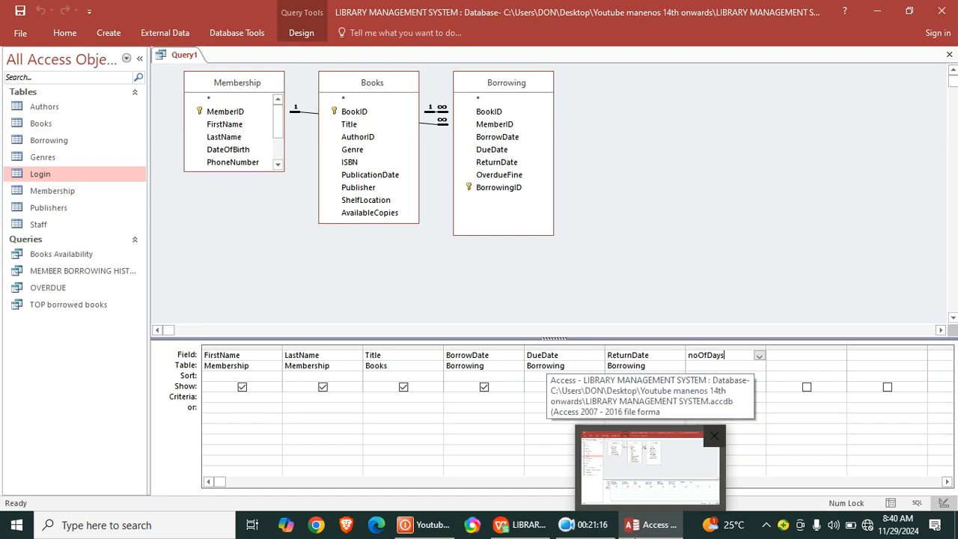
type("Days:")
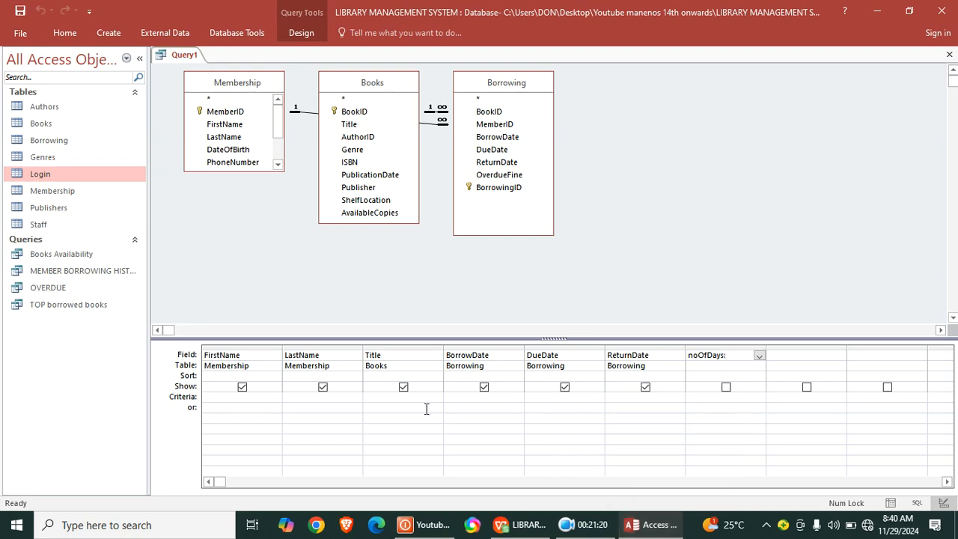
- Complete the noOfDays field with the expression ReturnDate-BorrowDate and include it in the query output
key("Caps_Lock")
type("B")
key("Caps_Lock")
type("orrowD")
left_click(706, 356)
type("r")
key("Delete")
key("Delete")
key("Delete")
key("Delete")
key("Delete")
key("Delete")
key("Delete")
key("Delete")
type("Re")
type("turnDate-BorrowDate")
left_click(751, 424)
left_click(726, 387)
- Display the query in datasheet view and save it under the name daily fine
left_click(63, 34)
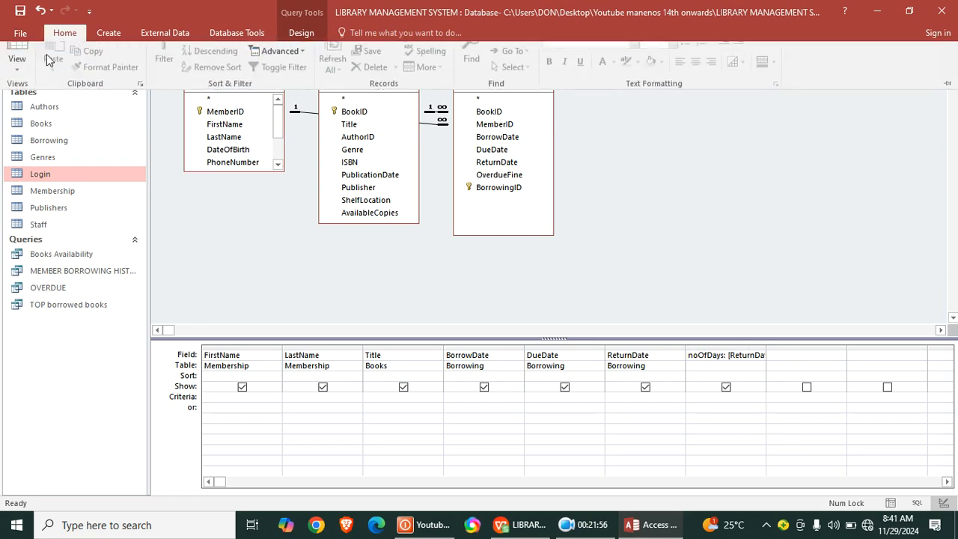
left_click(16, 61)
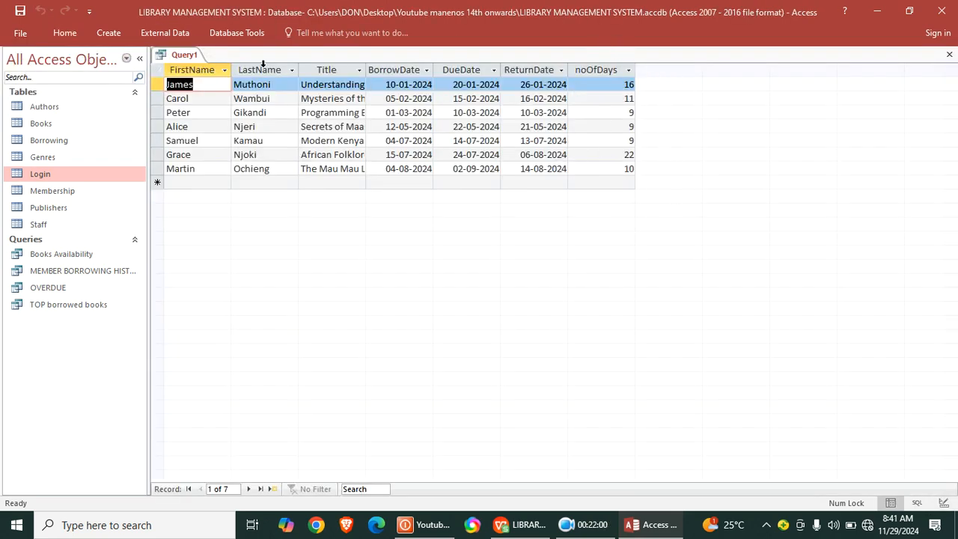
right_click(184, 55)
left_click(215, 67)
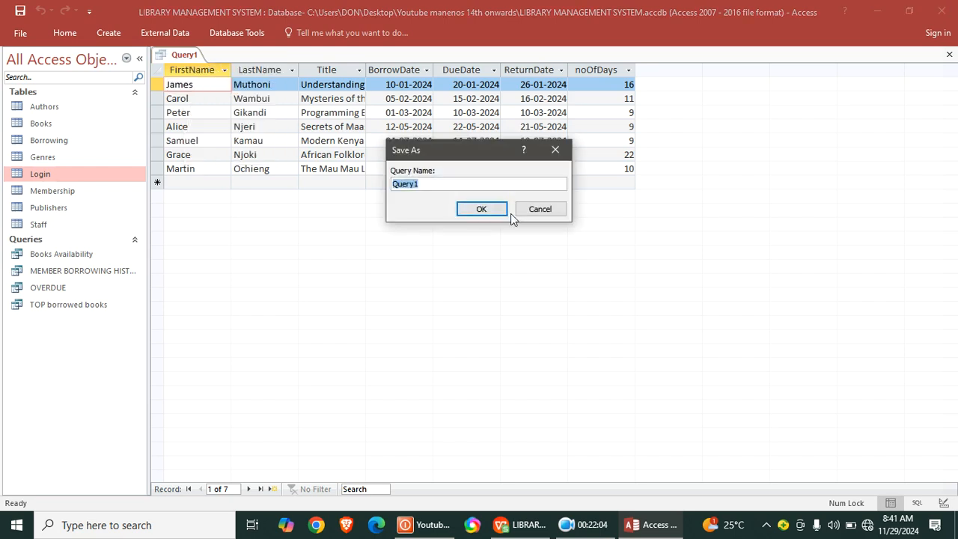
type("daily fine")
key("Return")
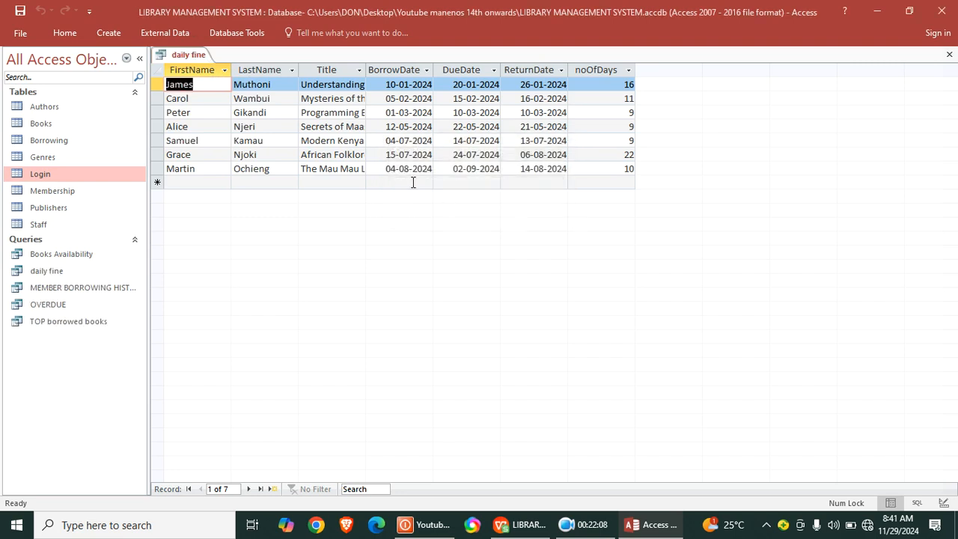
- Return the daily fine query to design view and add Borrowing's OverdueFine field after noOfDays
right_click(193, 57)
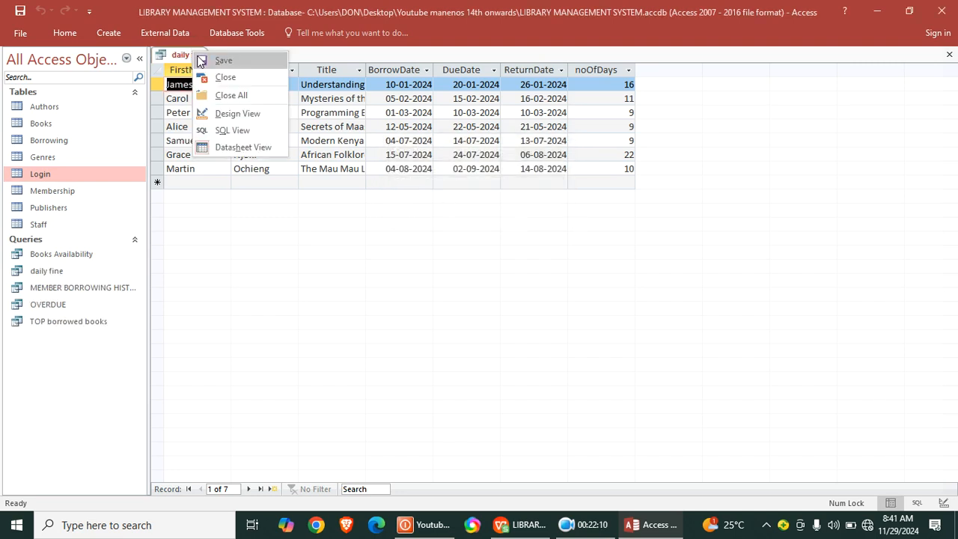
left_click(224, 112)
left_click(798, 358)
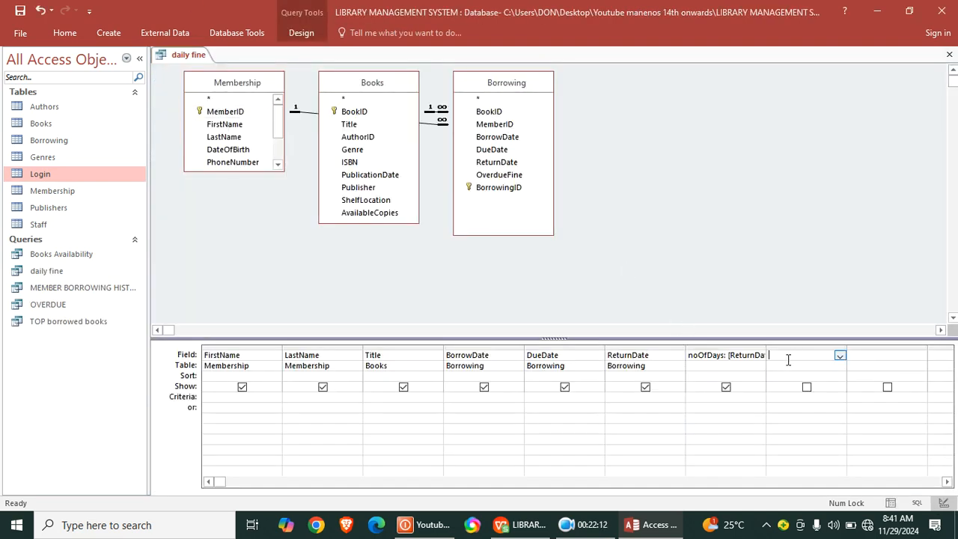
double_click(500, 175)
- Add a calculated field named totalFINE with the expression noOfDays*OverdueFine and include it in the query output
left_click(872, 358)
type("total")
key("Caps_Lock")
type("F")
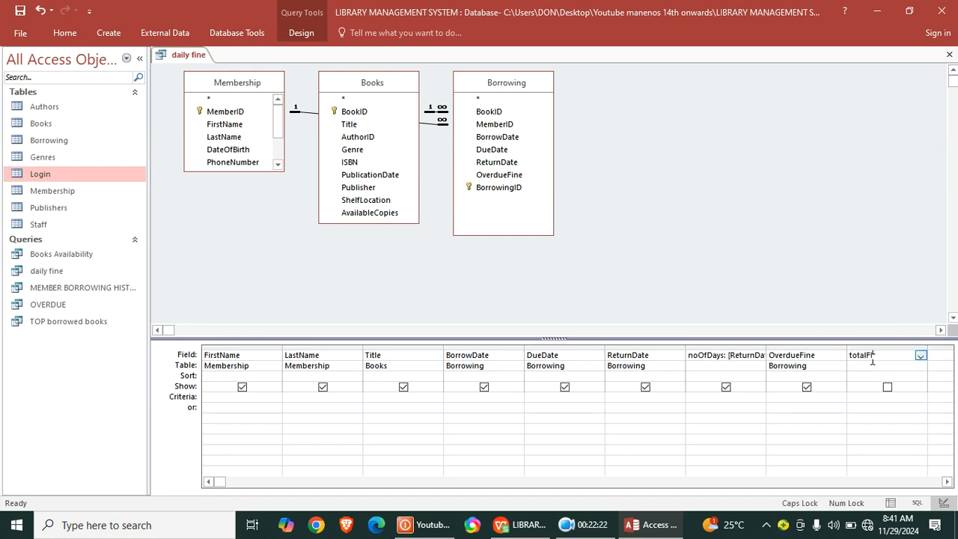
type("INE:")
key("Caps_Lock")
type("n")
type("y")
type("s*")
key("Caps_Lock")
type("O")
key("Caps_Lock")
type("verdueFine")
left_click(888, 388)
left_click(887, 386)
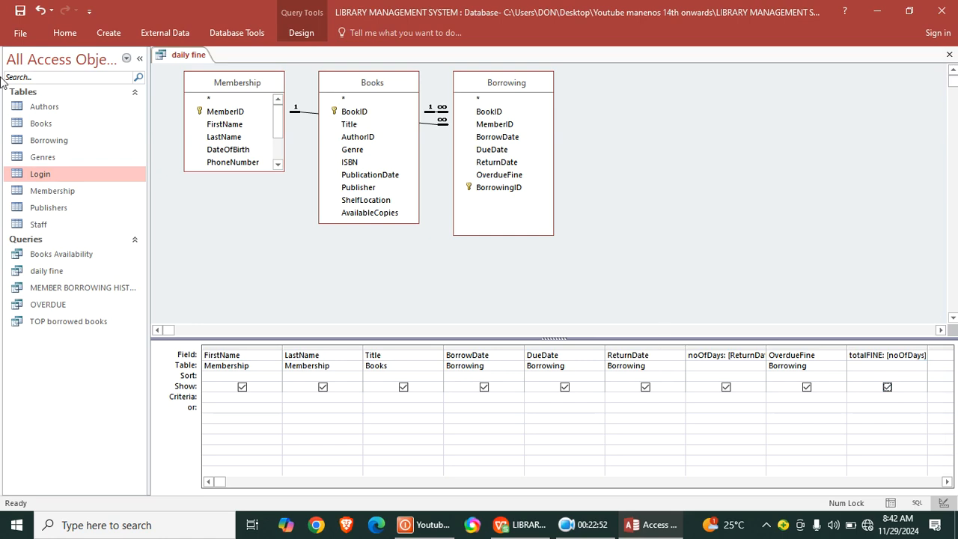
- View the daily fine query's results in datasheet view, and close it with its design changes saved
left_click(64, 32)
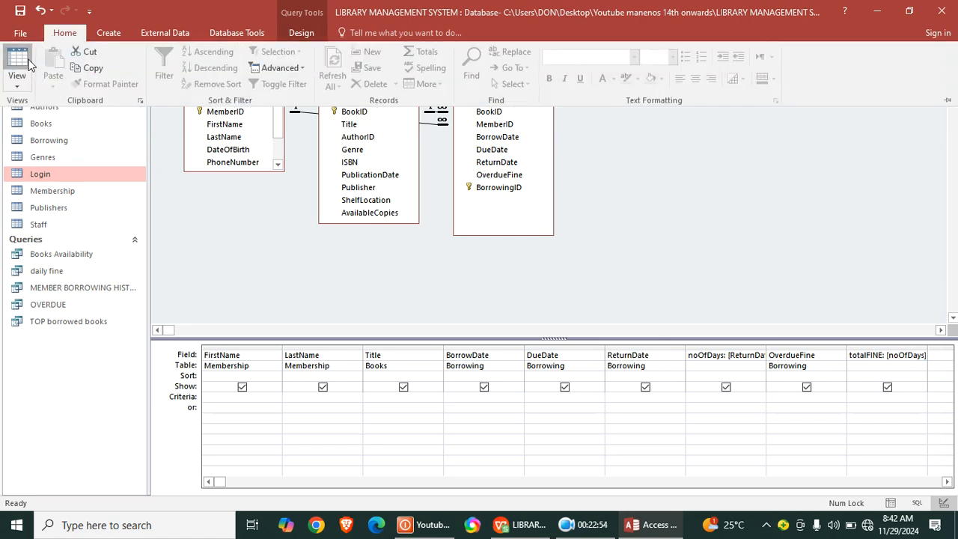
left_click(28, 64)
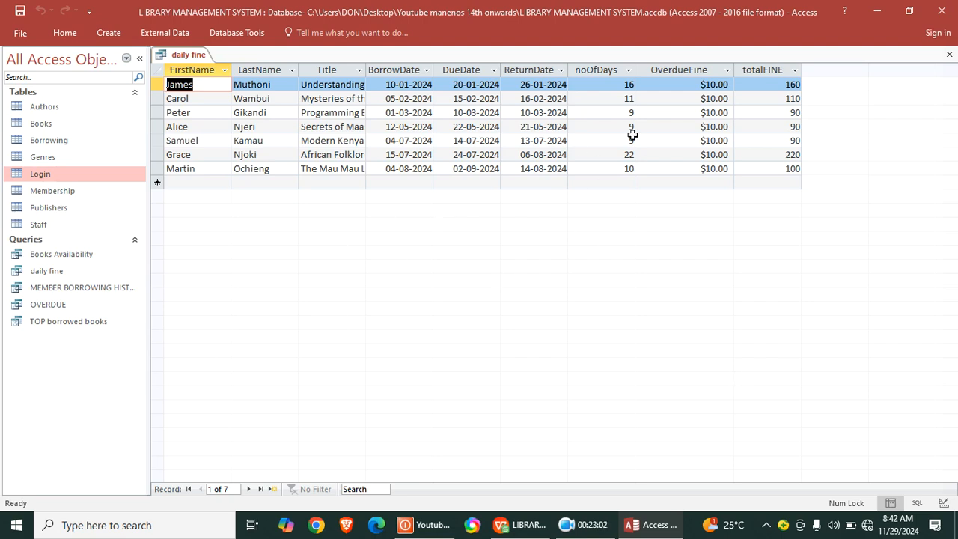
left_click(947, 56)
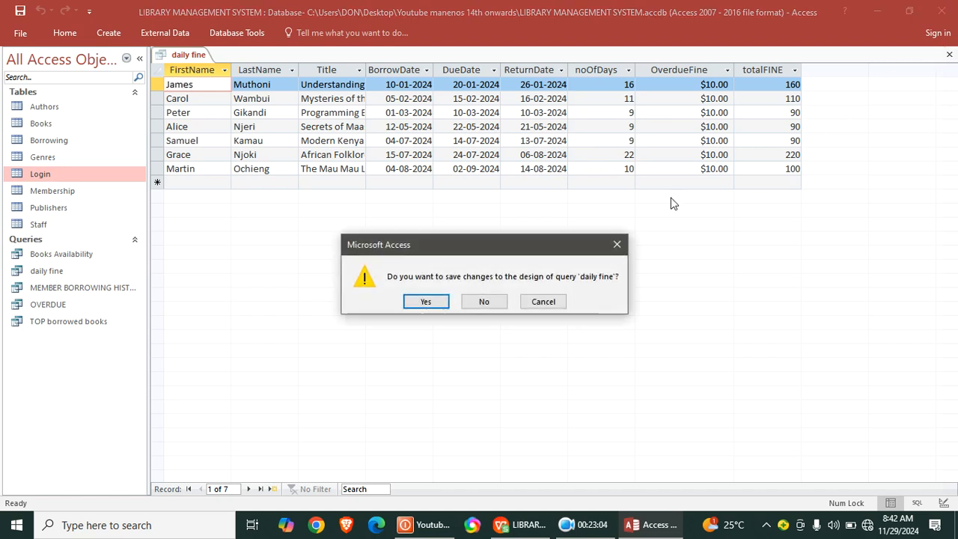
left_click(439, 301)
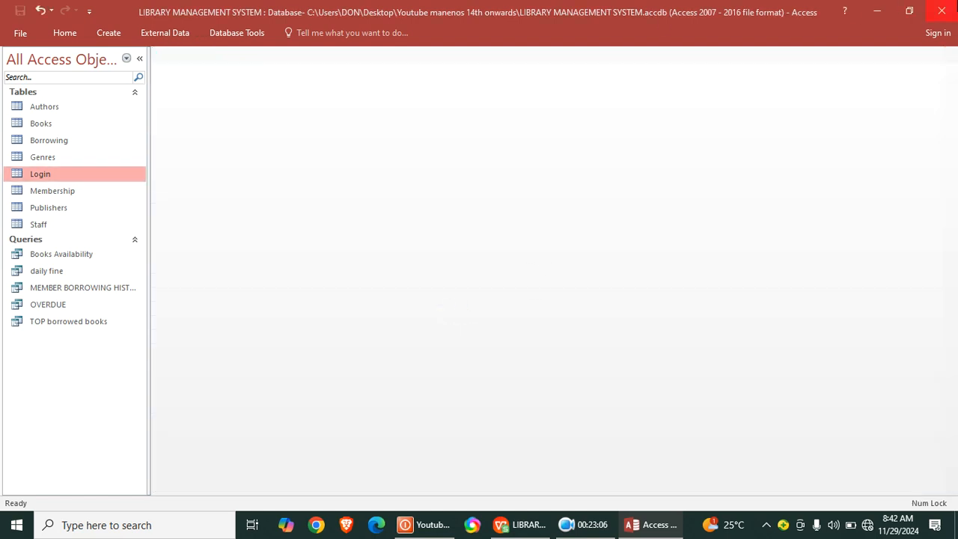
- Create a report from the Books Availability query, then close and save it under the name Books Availability
left_click(87, 258)
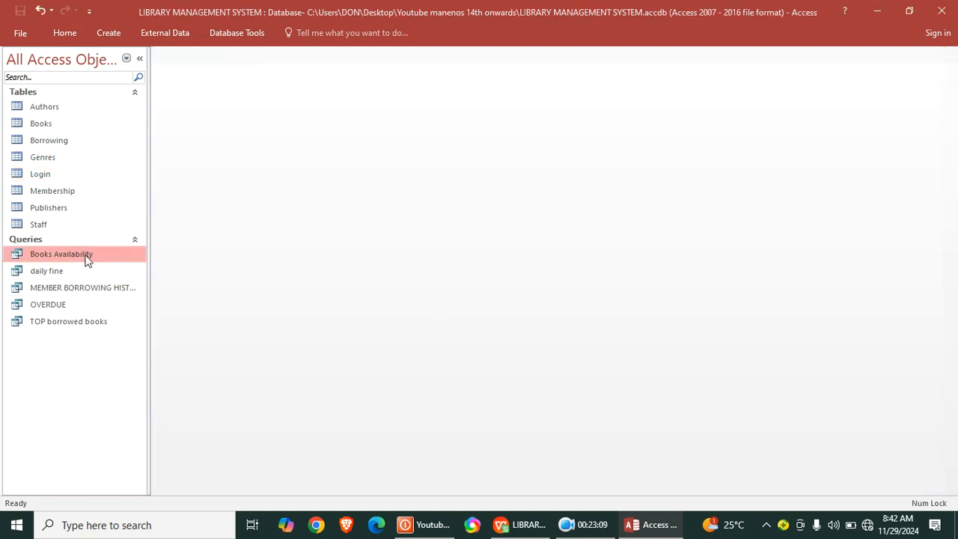
left_click(112, 34)
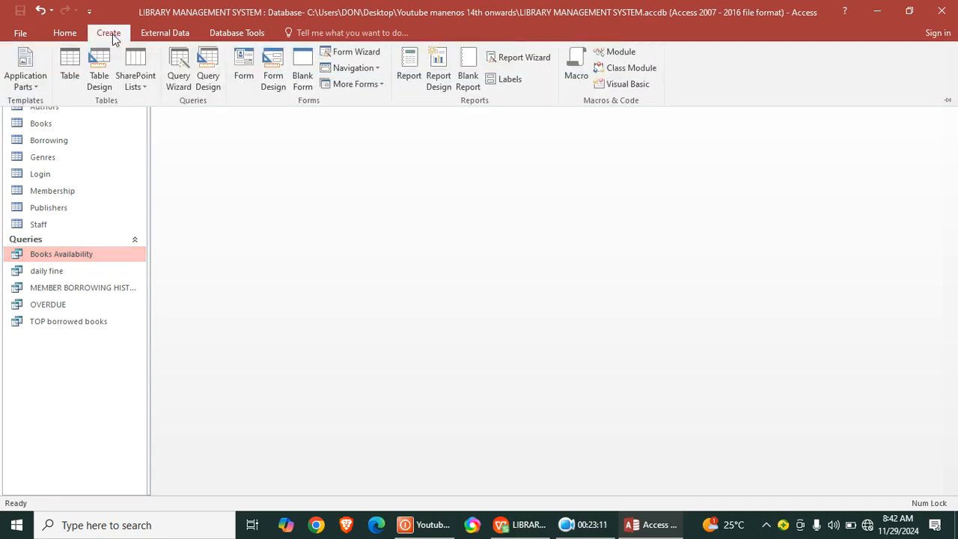
left_click(409, 76)
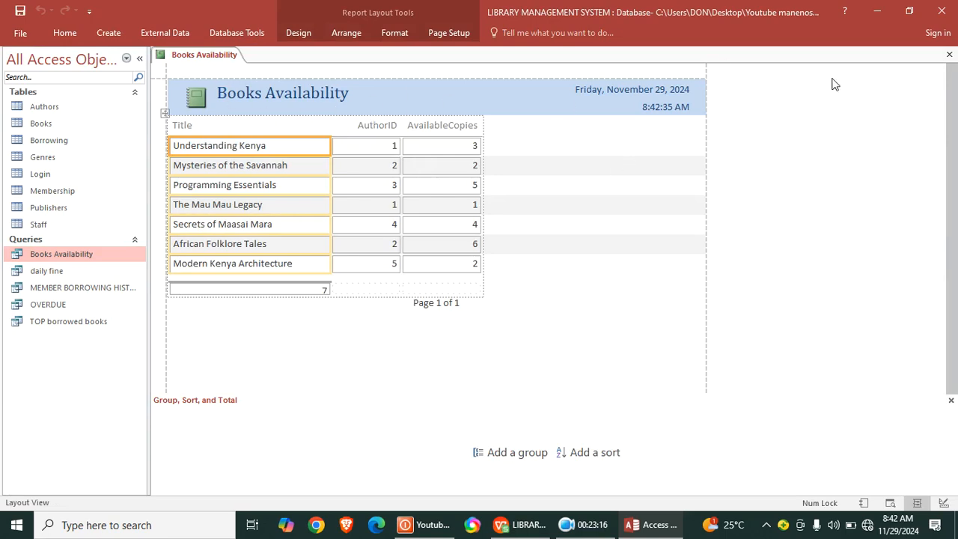
left_click(949, 55)
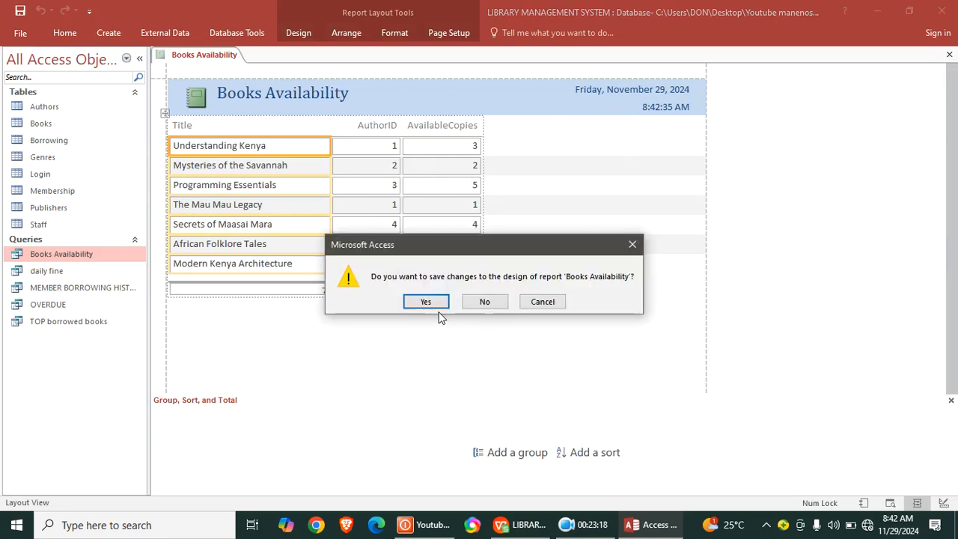
left_click(427, 303)
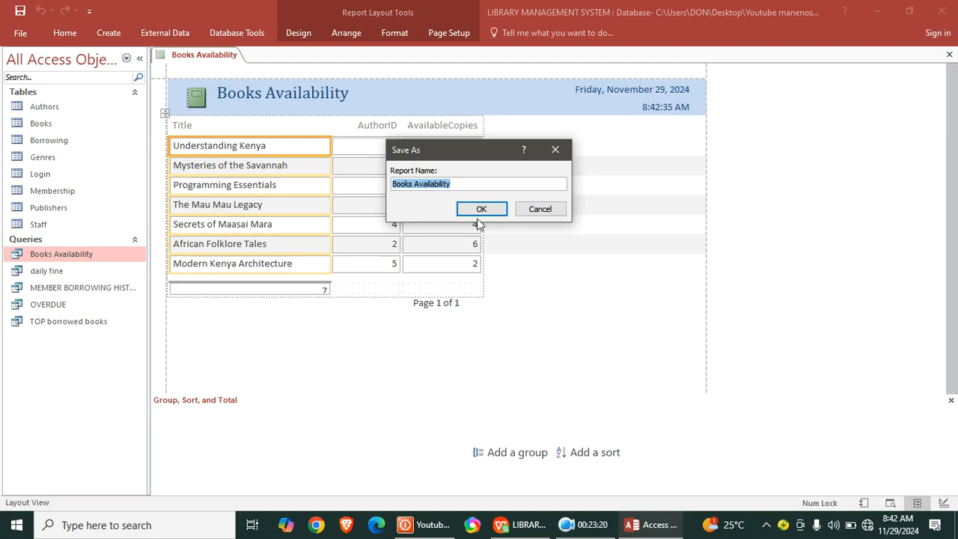
left_click(481, 211)
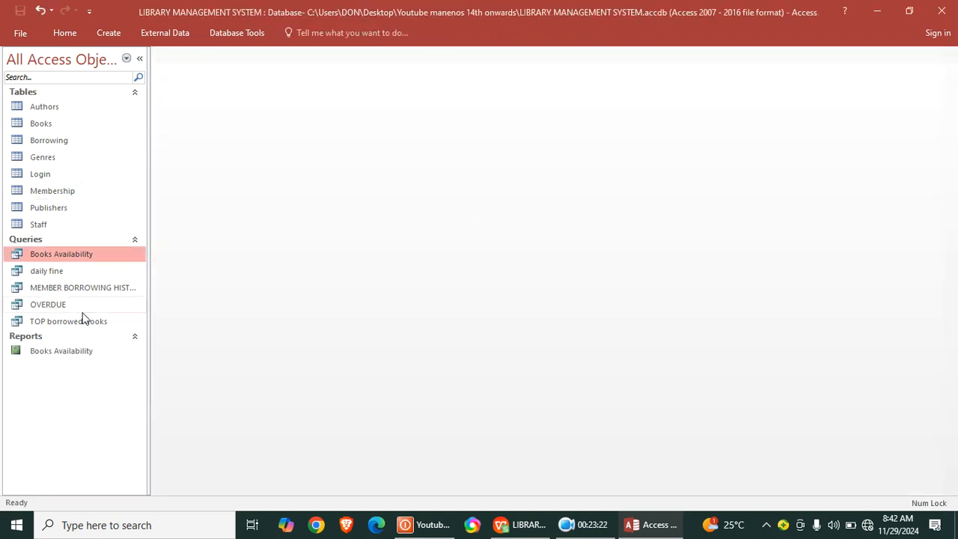
- Create a report from the daily fine query and switch it to design view
left_click(48, 272)
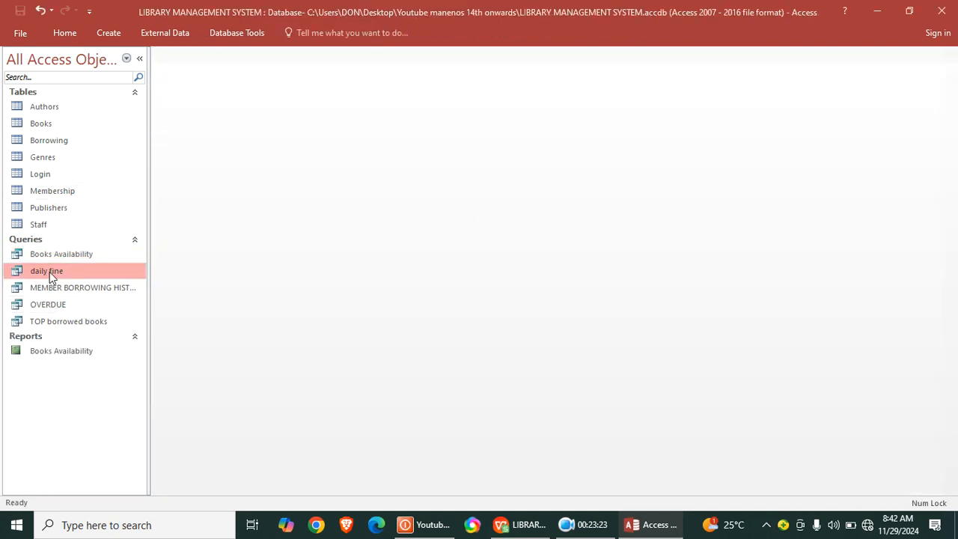
left_click(109, 33)
left_click(409, 84)
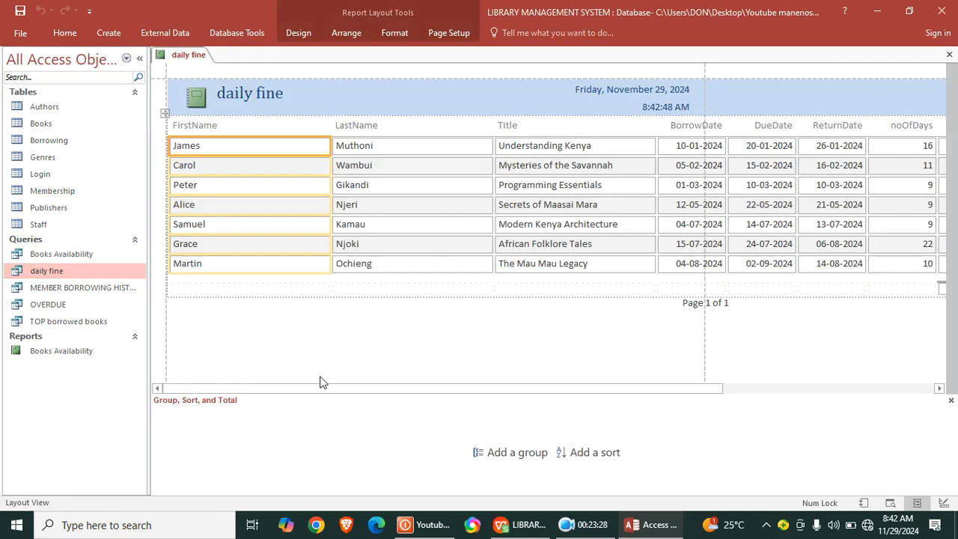
right_click(320, 71)
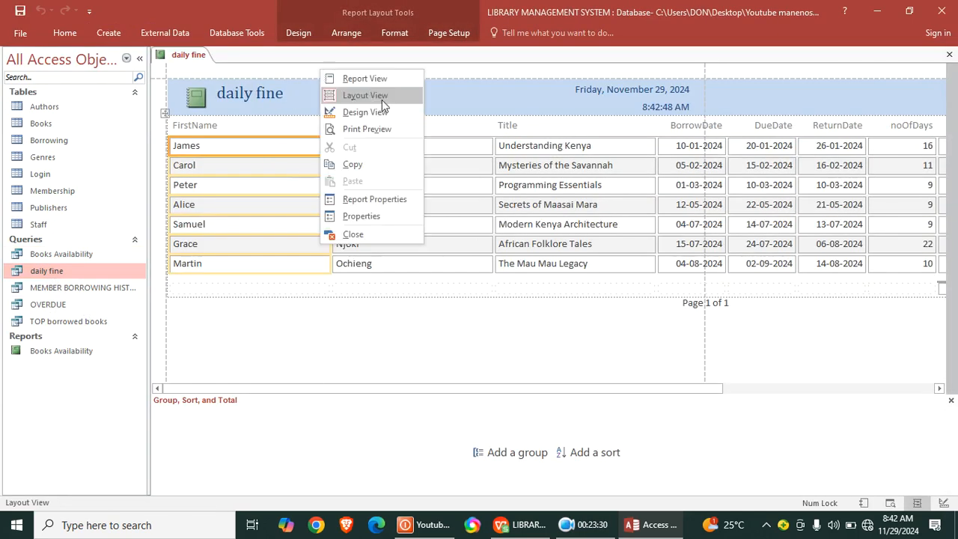
left_click(365, 112)
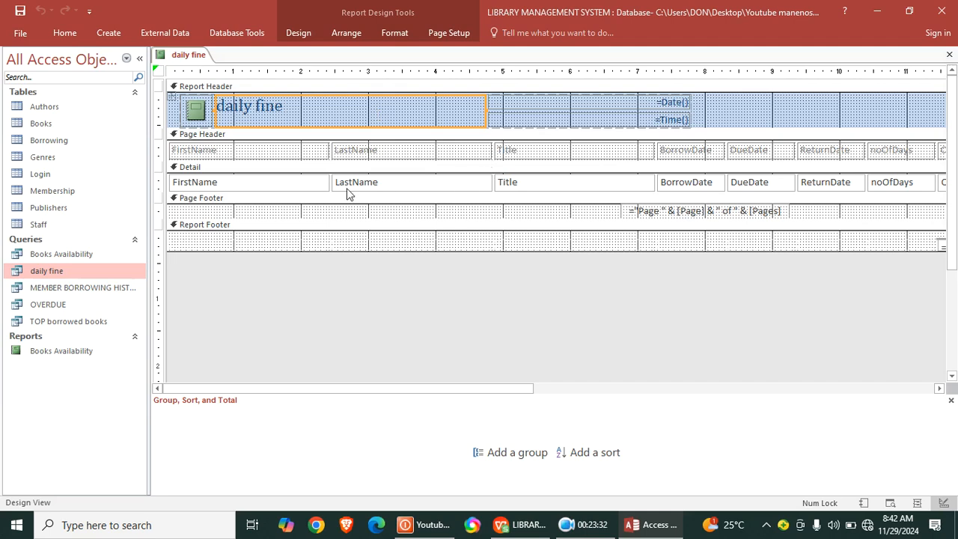
- Narrow the daily fine report's FirstName, LastName and Title columns to about 1.2, 1.4 and 2.1 inches
left_click(252, 183)
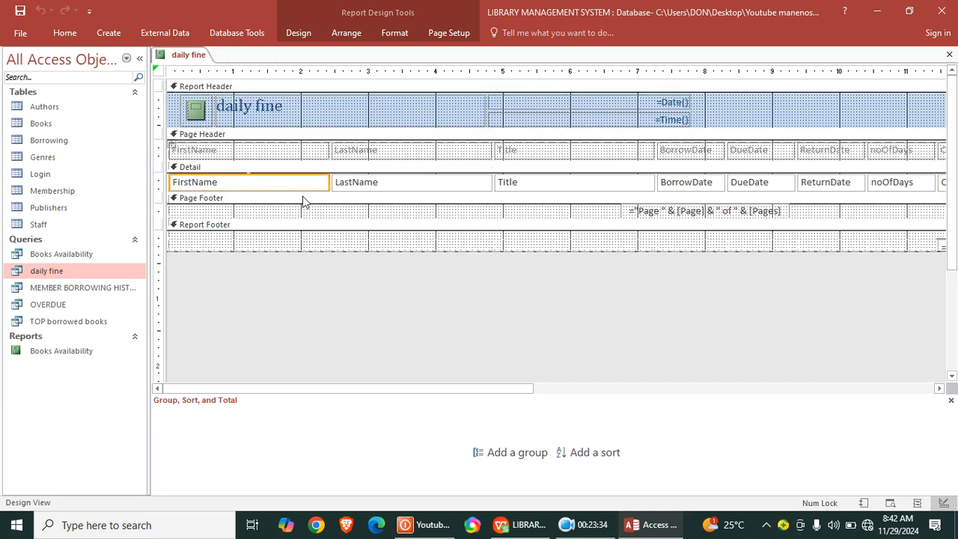
left_click_drag(303, 190, 250, 196)
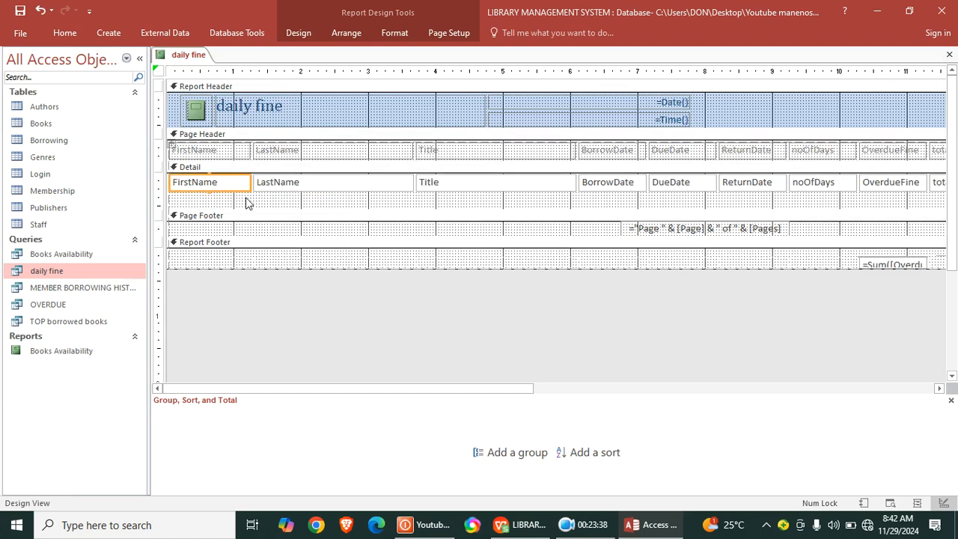
left_click(357, 185)
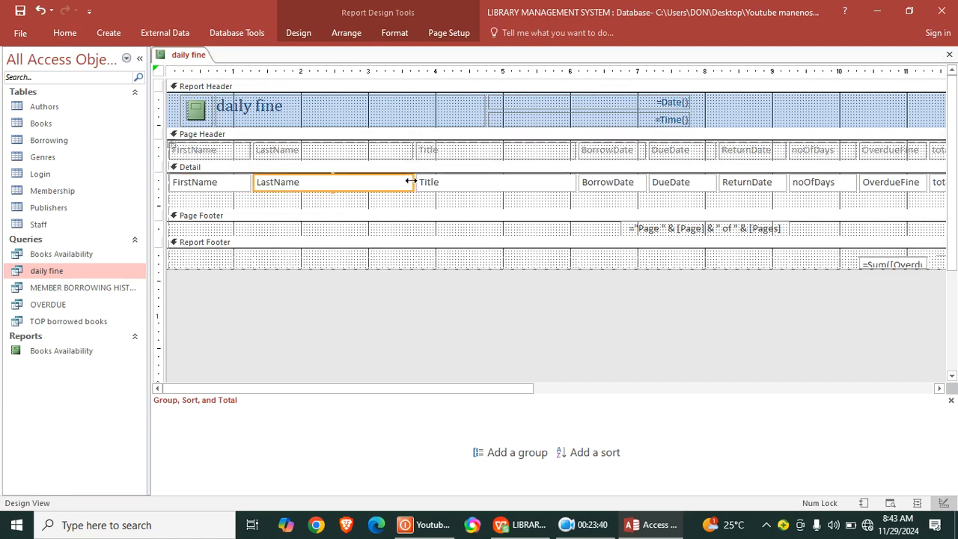
left_click_drag(410, 180, 344, 184)
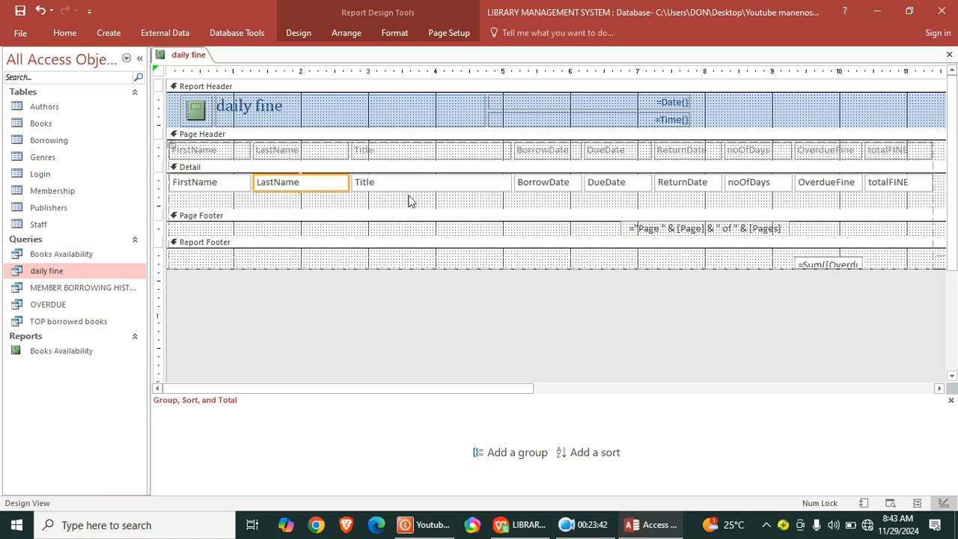
left_click(440, 181)
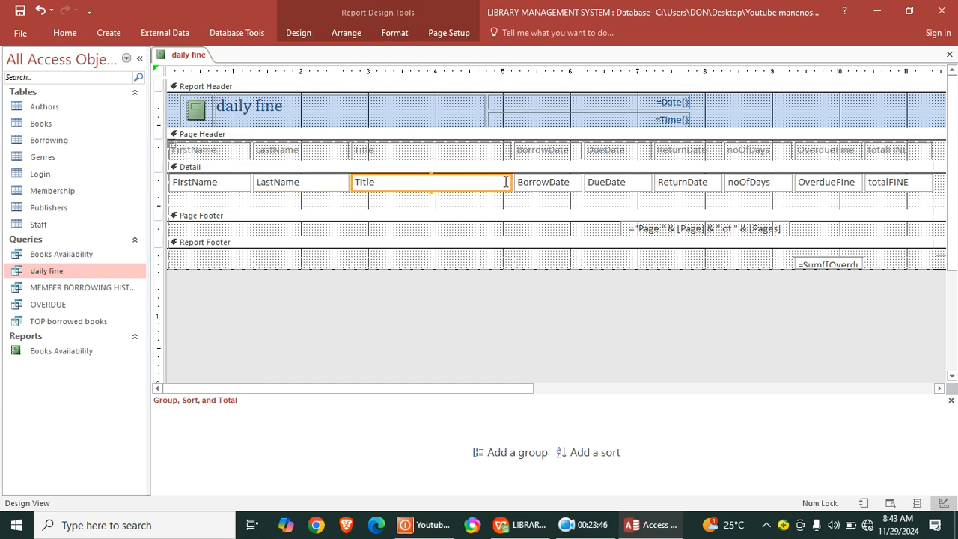
left_click_drag(511, 182, 494, 185)
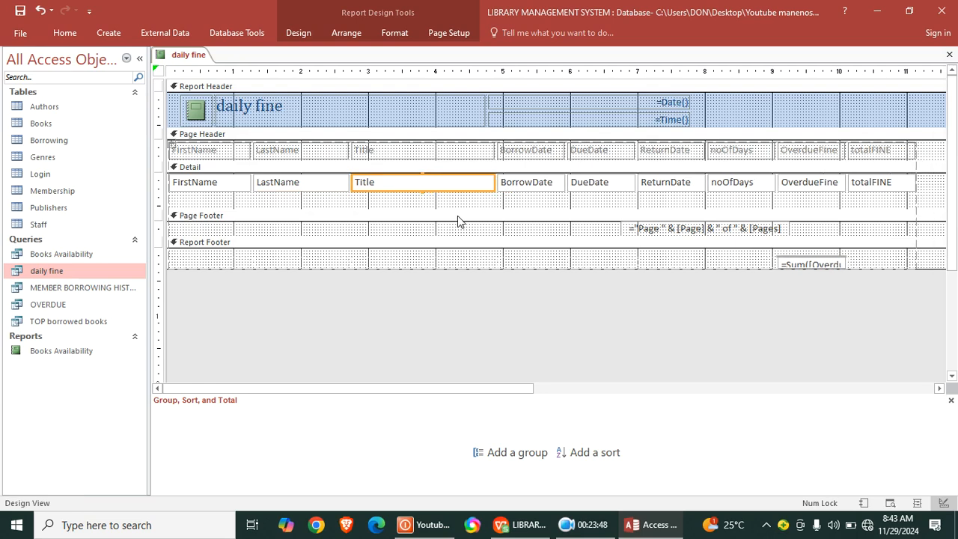
- Shrink the Detail section's height to fit its row of fields and save the report as daily fine
left_click(459, 205)
left_click_drag(451, 210, 449, 191)
left_click(20, 11)
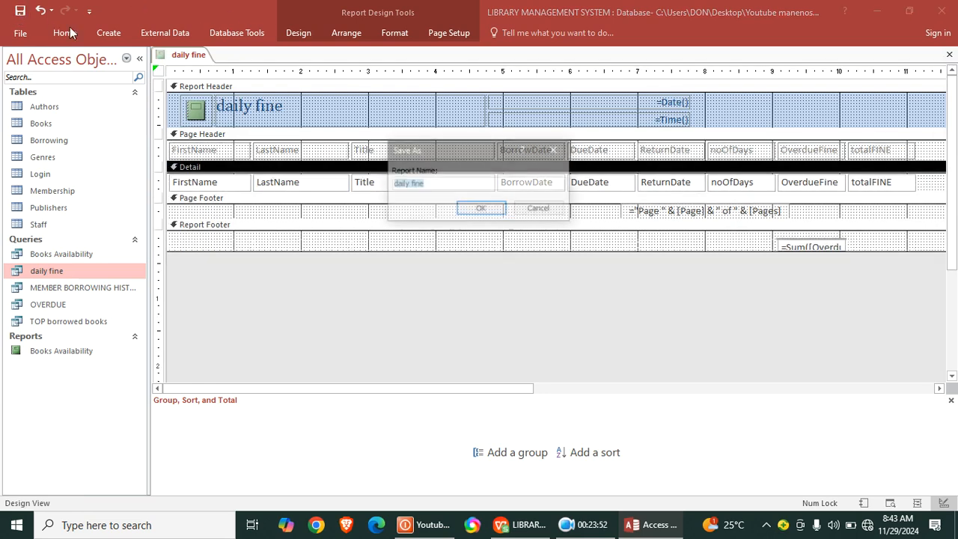
left_click(471, 212)
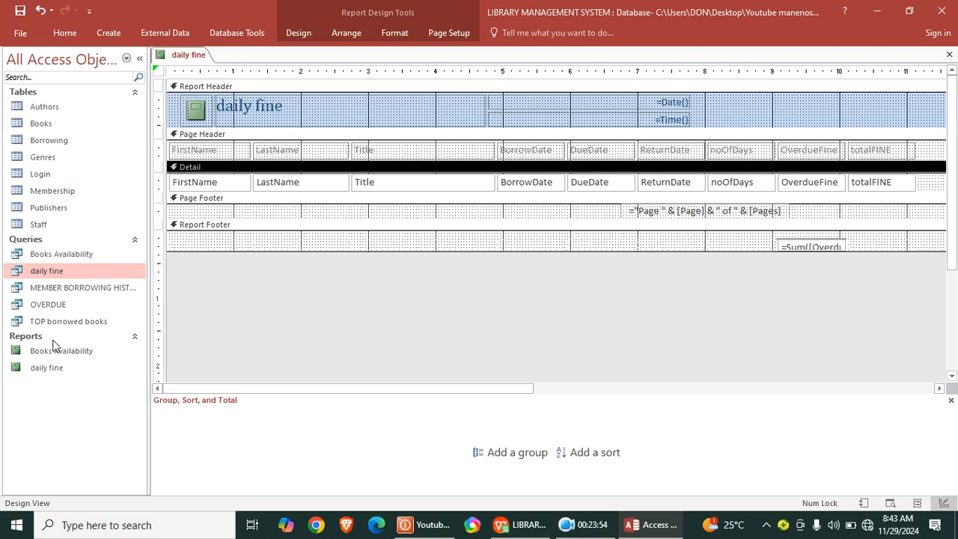
- Open the saved daily fine report in report view to check its column layout, and close it
left_click(58, 367)
double_click(59, 368)
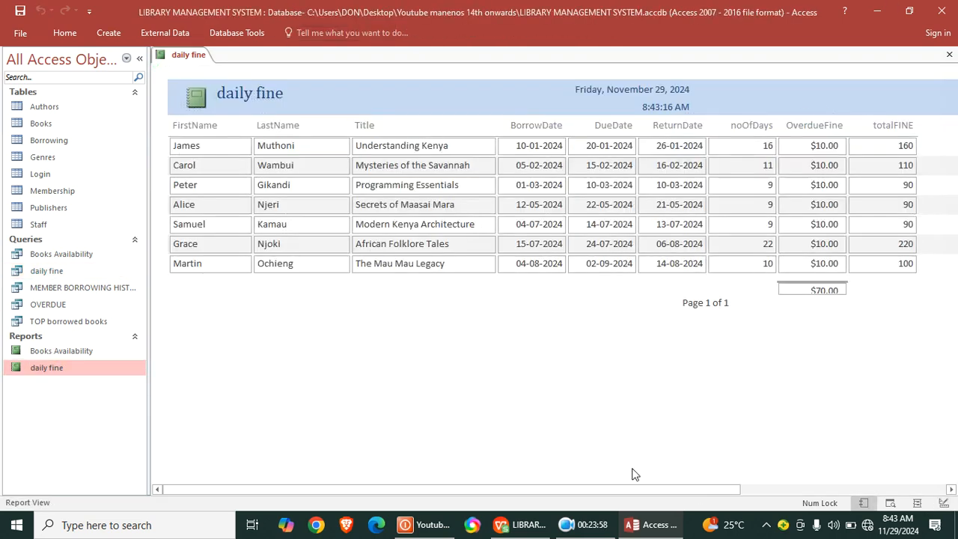
left_click(949, 55)
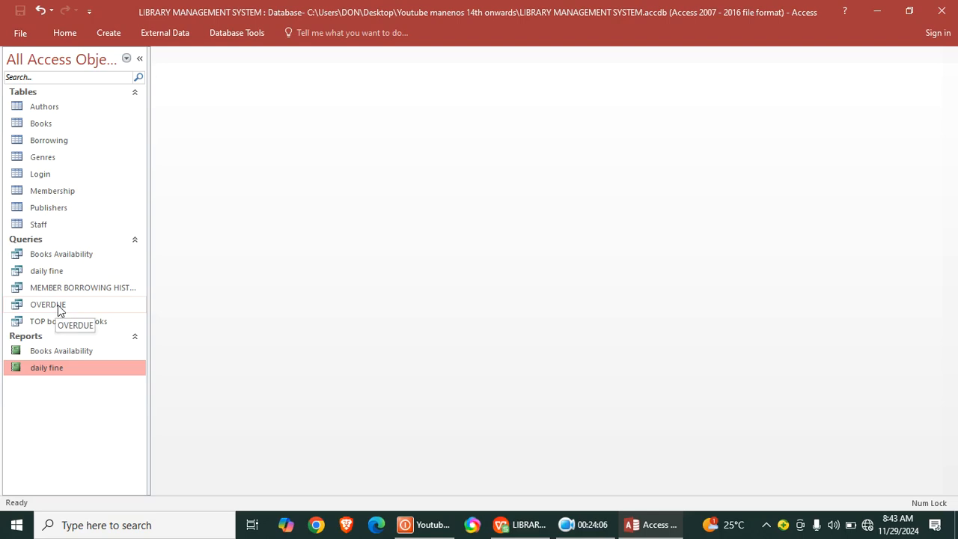
- Create a report from the MEMBER BORROWING HISTORY query and switch it to design view
left_click(93, 287)
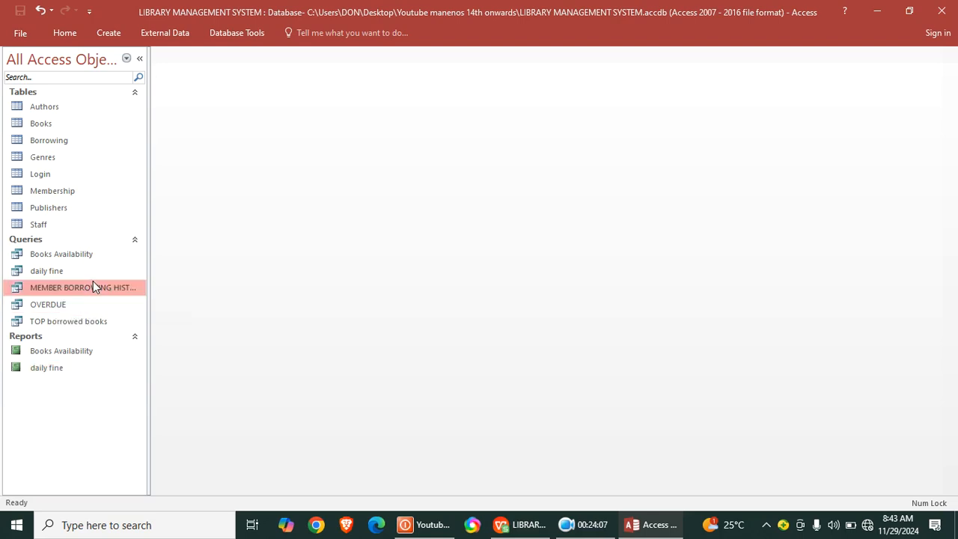
left_click(109, 32)
left_click(408, 77)
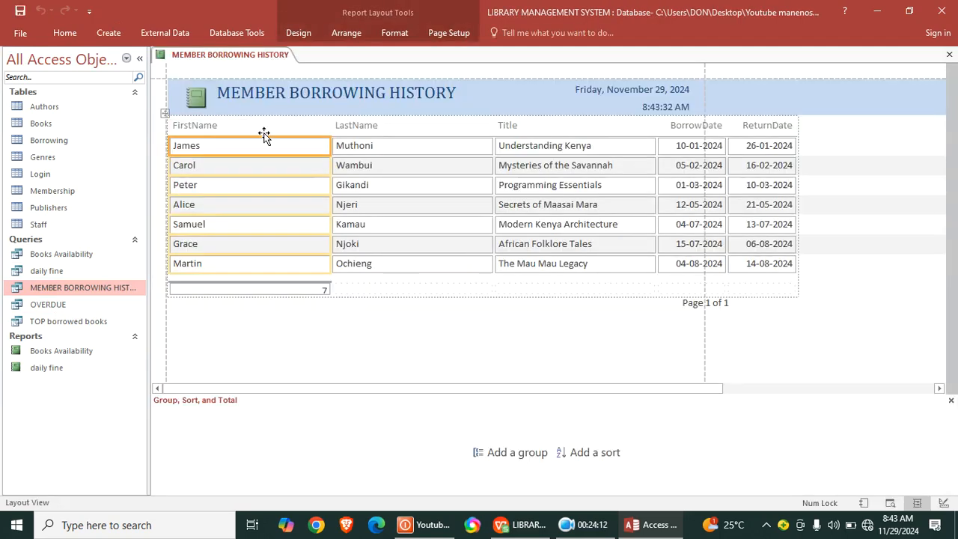
right_click(492, 73)
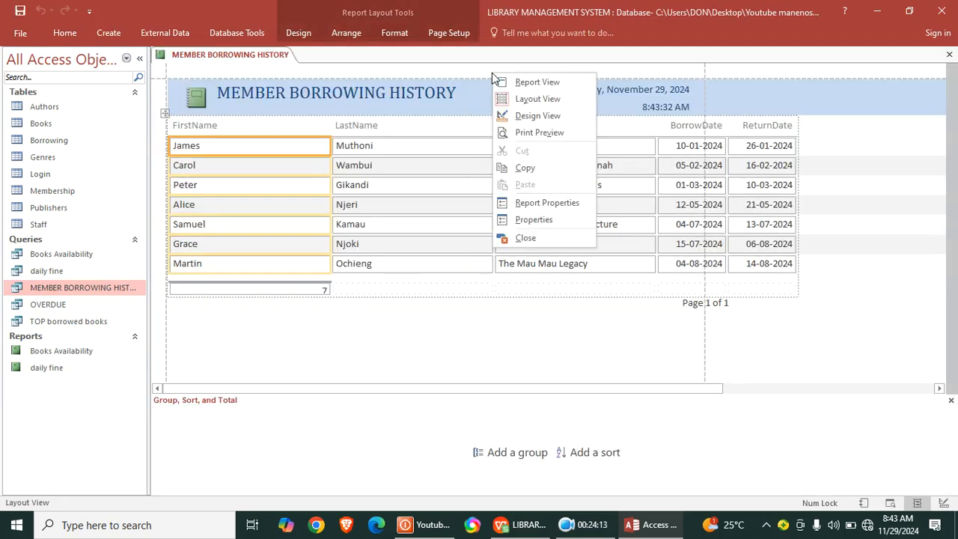
left_click(537, 116)
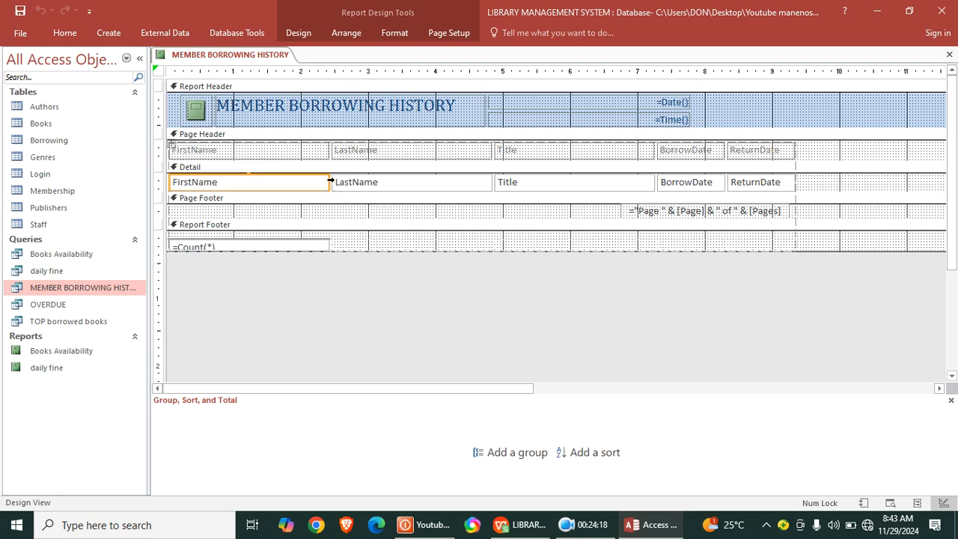
- Try to narrow the report's Detail fields together, check the layout in report view, and return to design view
left_click(328, 182)
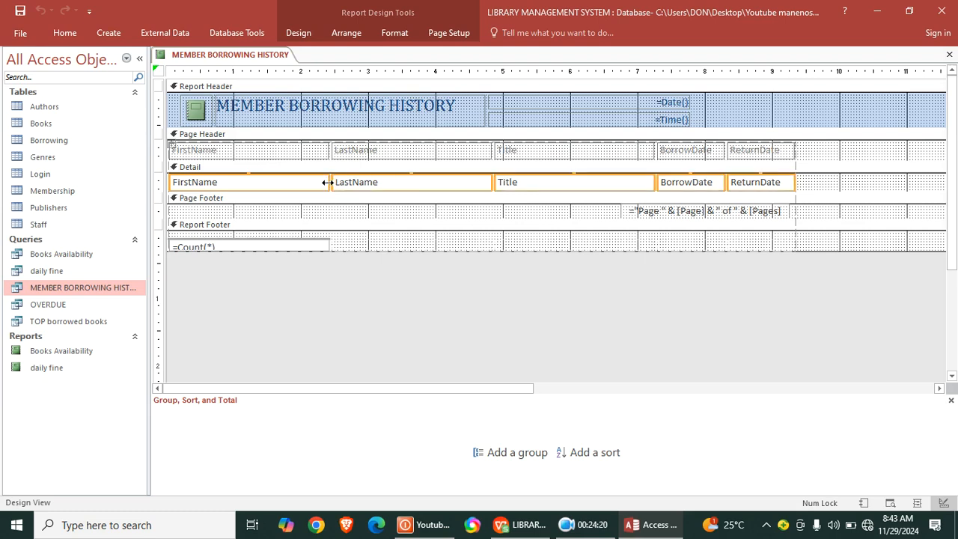
left_click_drag(315, 182, 300, 183)
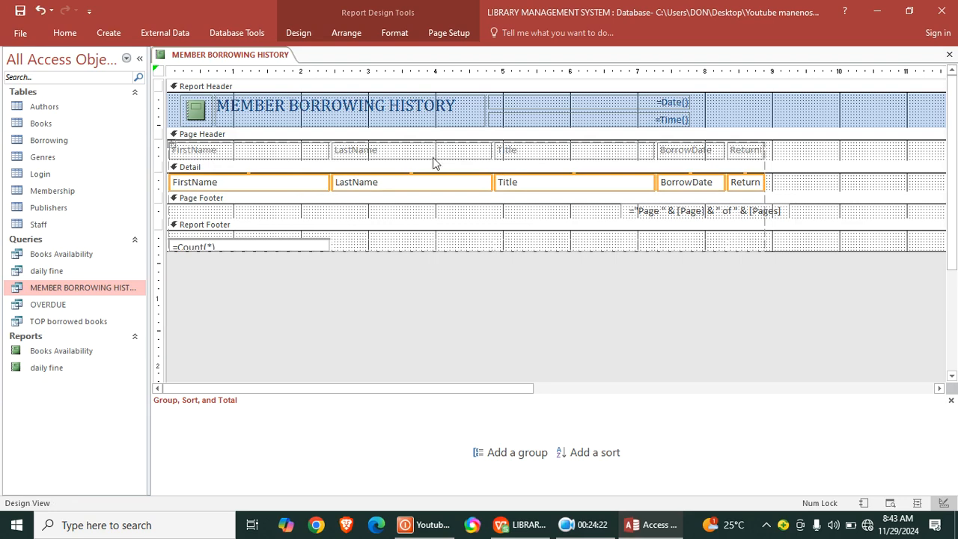
left_click(65, 32)
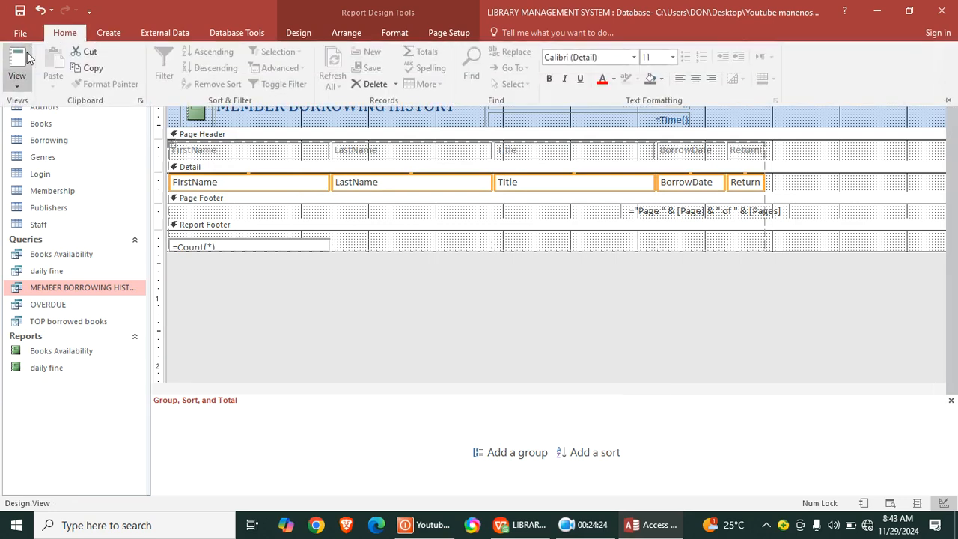
left_click(18, 60)
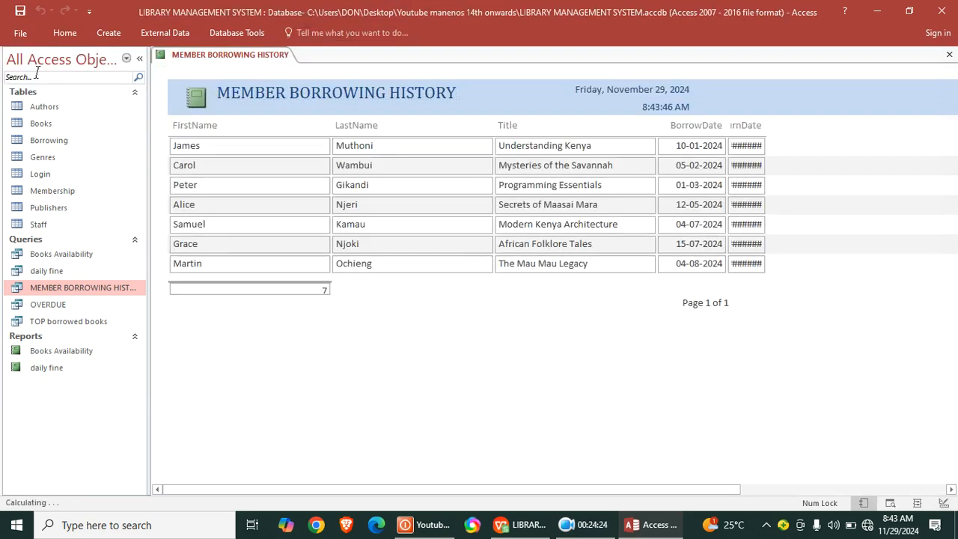
right_click(378, 302)
left_click(423, 344)
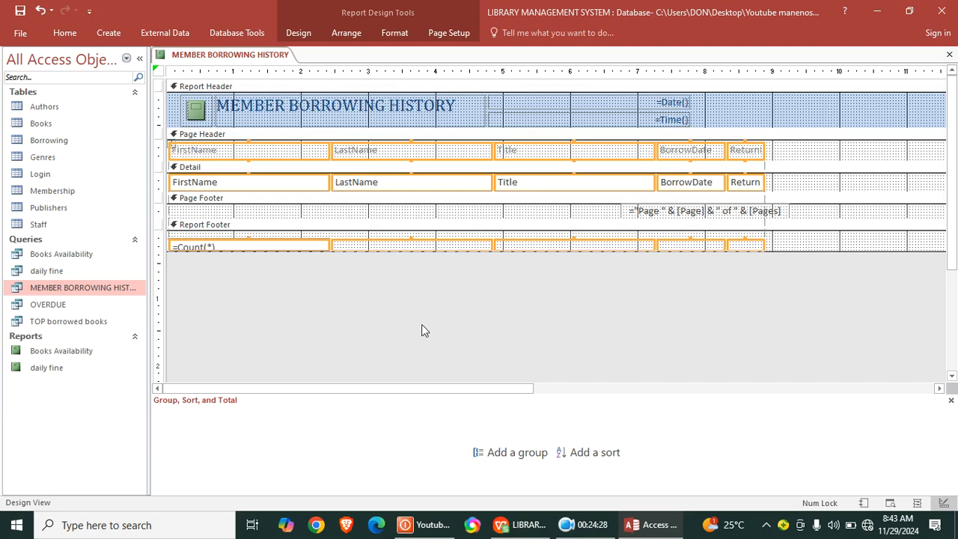
- Widen the report's ReturnDate column to about 1.3 inches and display the result in report view
left_click(810, 182)
left_click(753, 184)
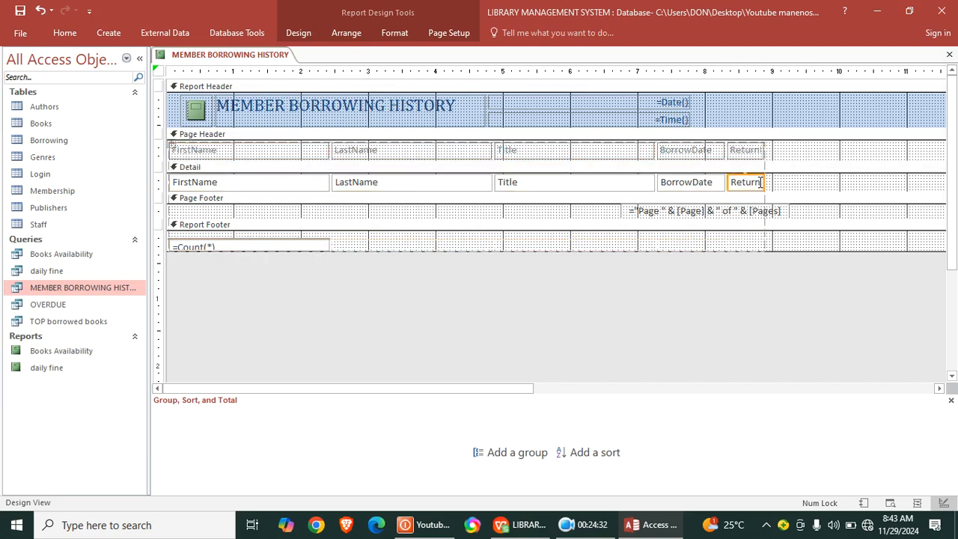
left_click_drag(782, 181, 813, 185)
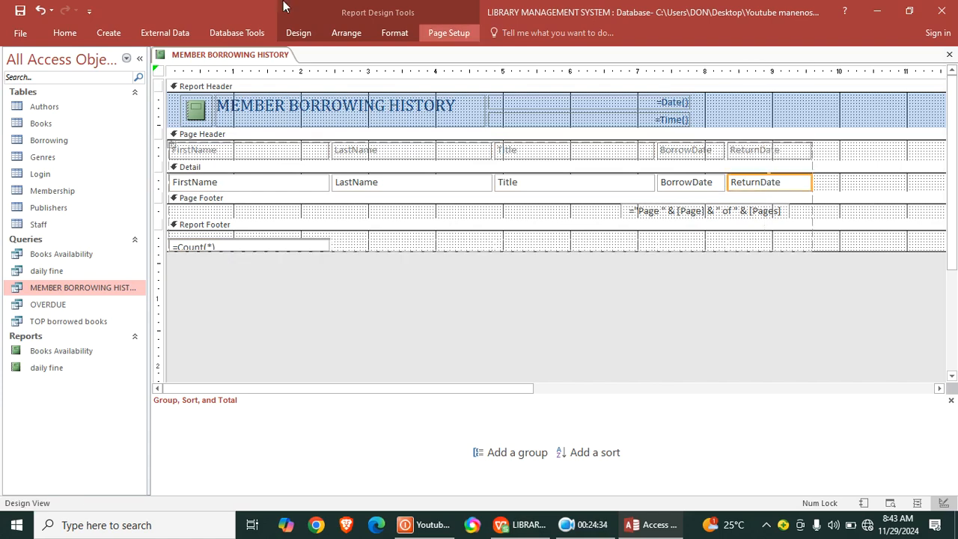
left_click(64, 32)
left_click(16, 59)
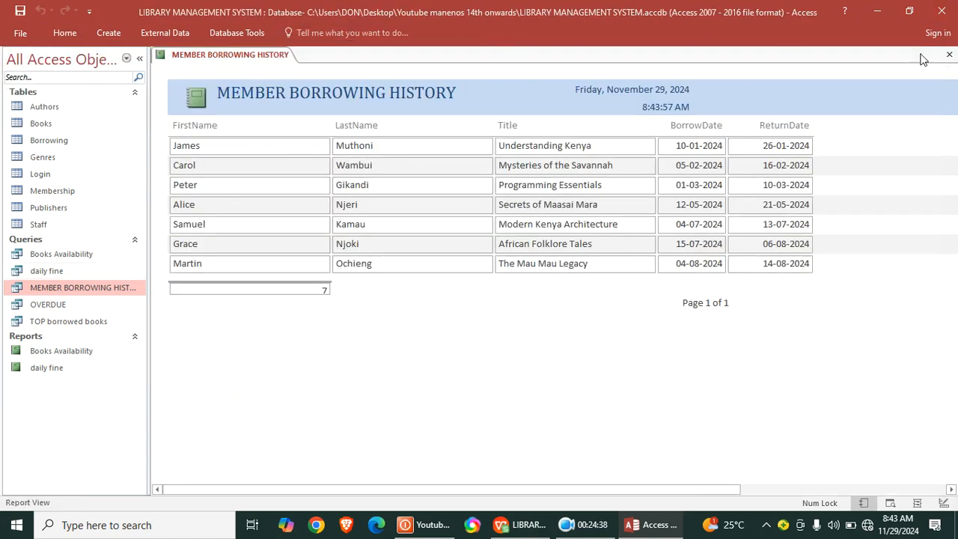
- Close the report and save it under the name MEMBER BORROWING HISTORY
left_click(948, 56)
left_click(428, 300)
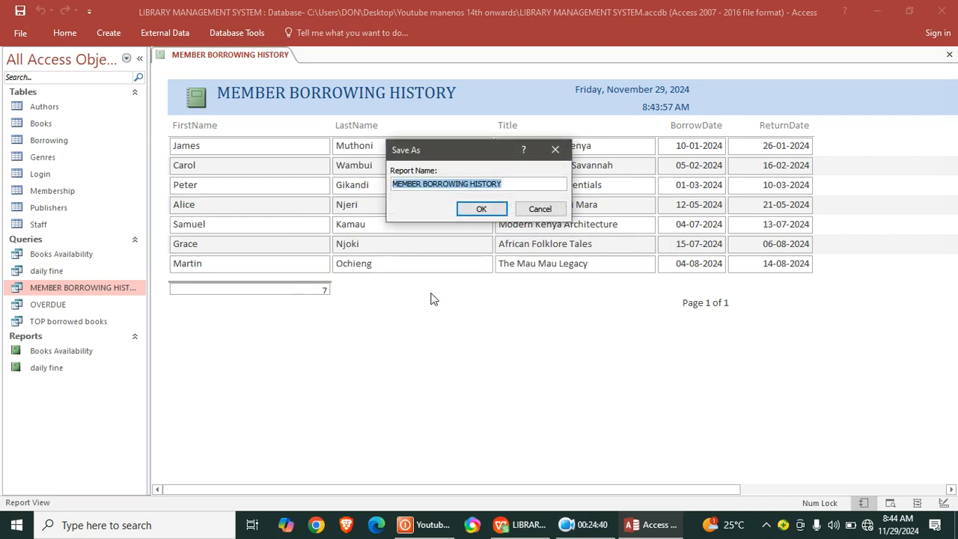
left_click(504, 211)
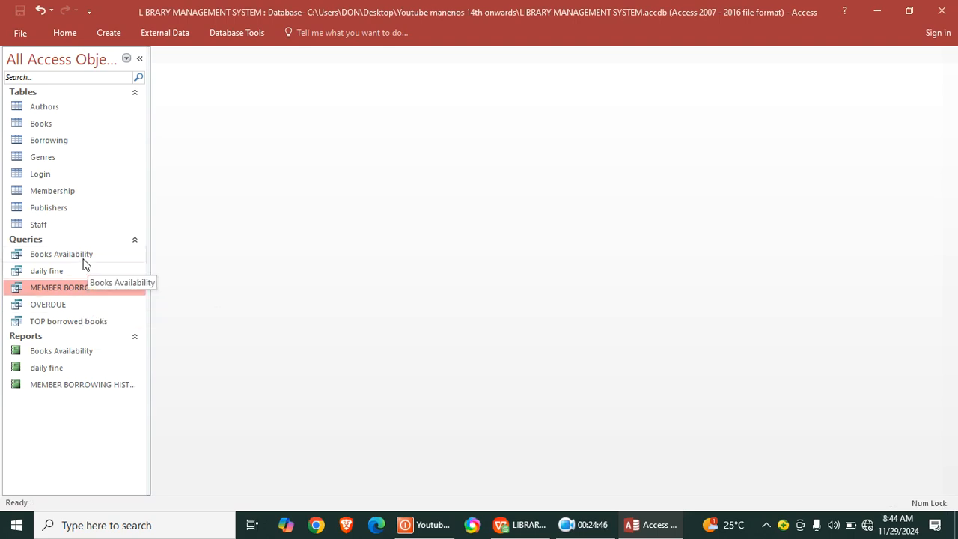
- Create a report from the TOP borrowed books query and save it under the name TOP borrowed books
left_click(82, 324)
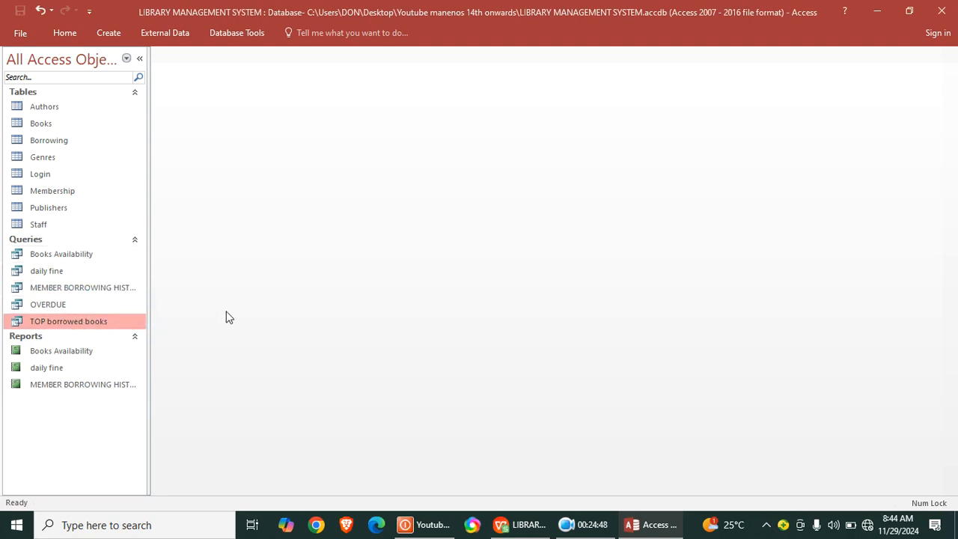
left_click(108, 35)
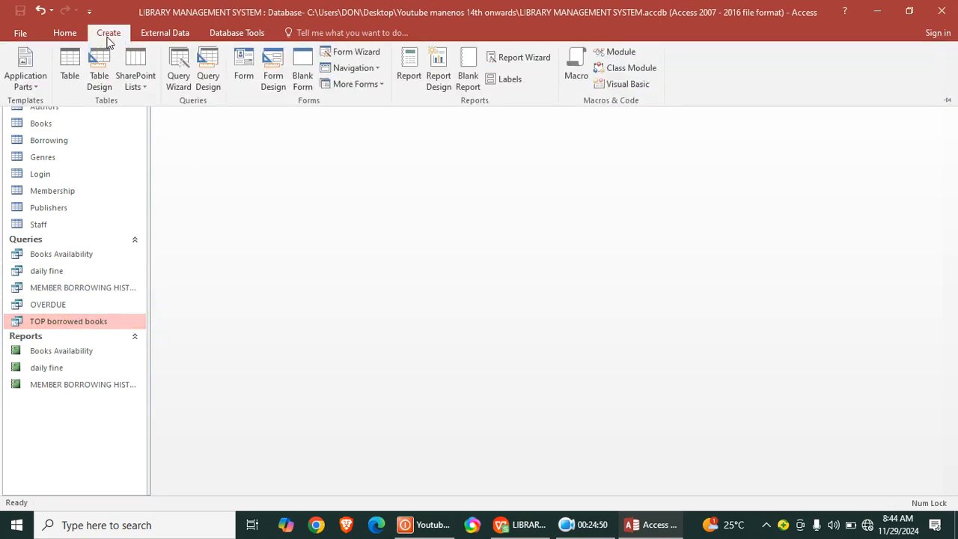
left_click(408, 75)
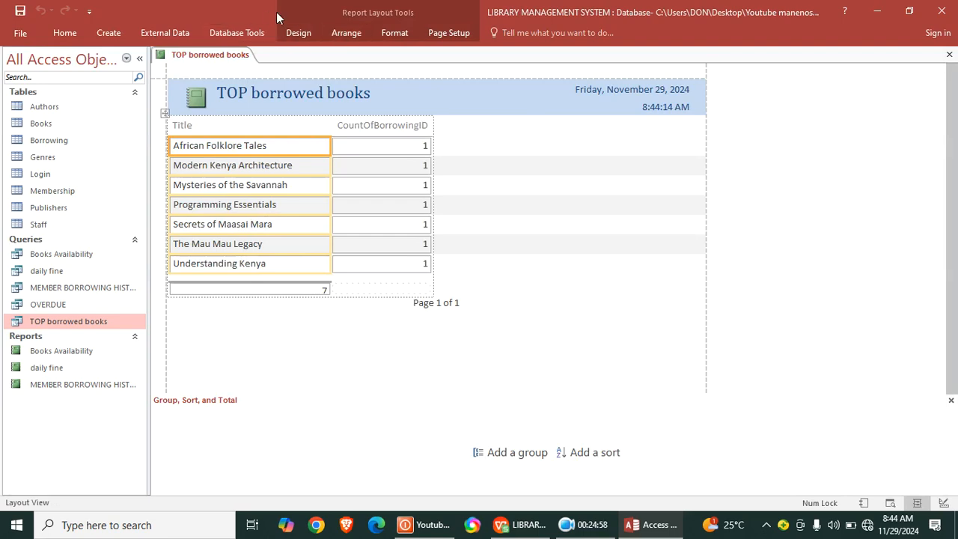
left_click(949, 55)
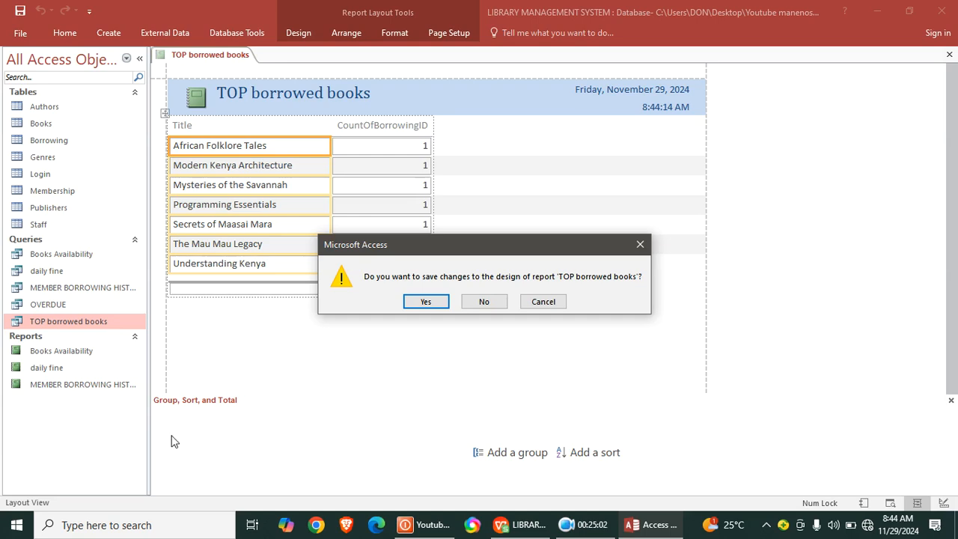
left_click(420, 302)
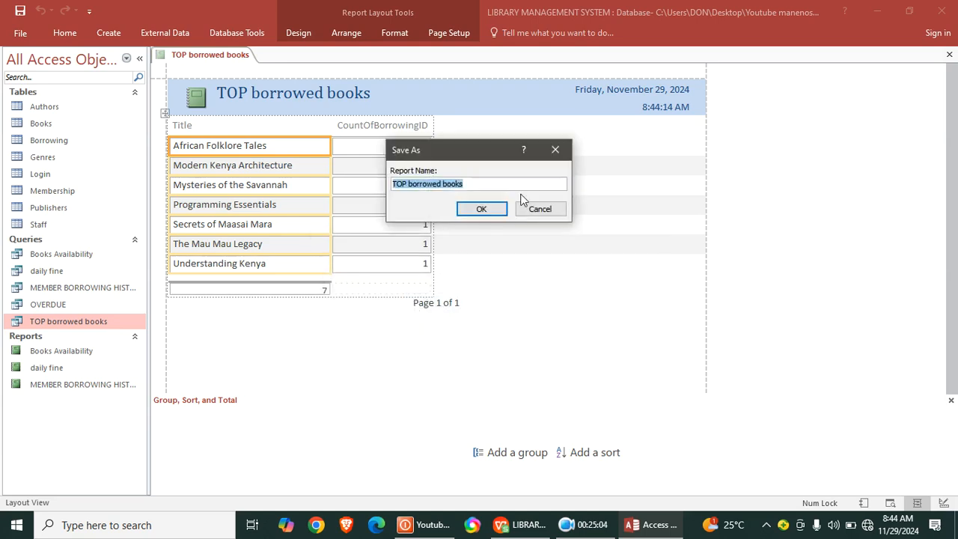
left_click(476, 214)
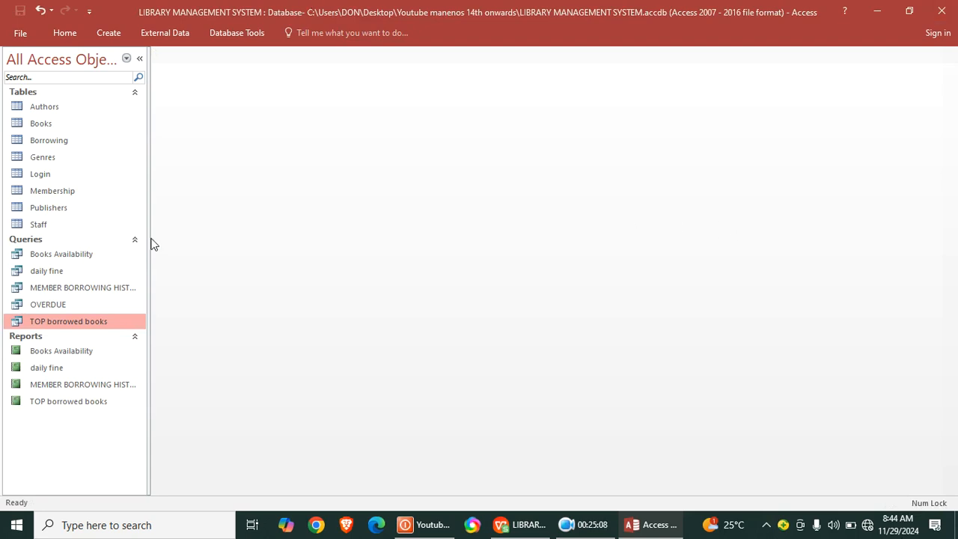
- Create a form from the Books Availability query and switch it to design view
left_click(60, 256)
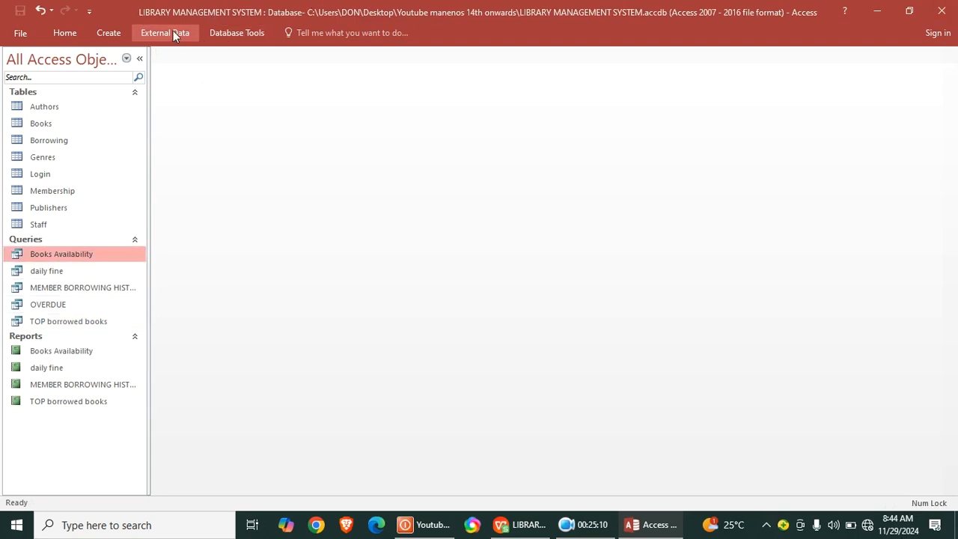
left_click(115, 32)
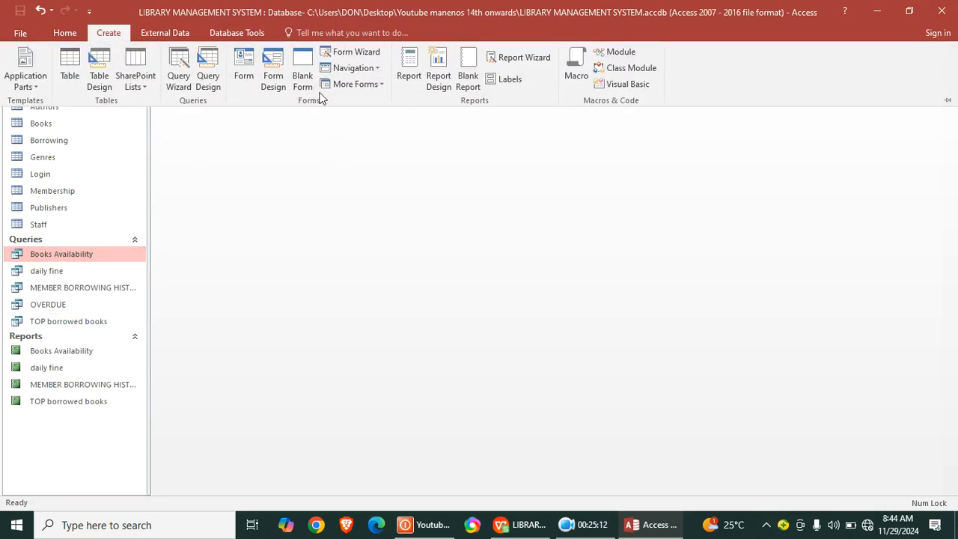
left_click(237, 84)
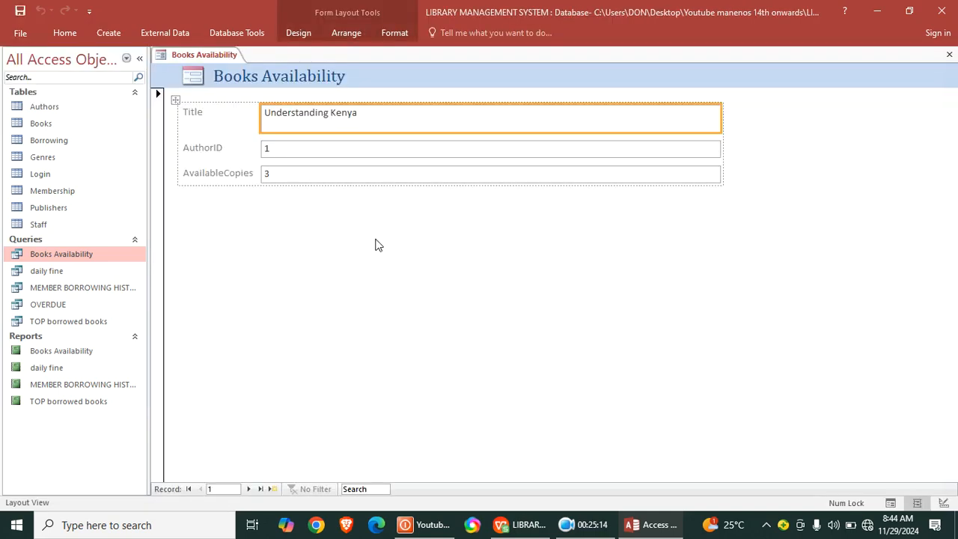
right_click(314, 227)
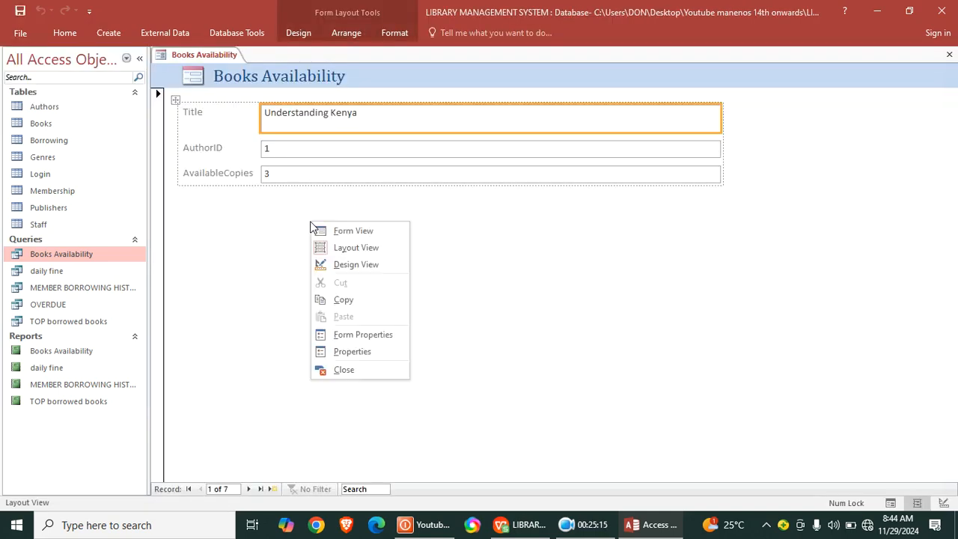
left_click(344, 263)
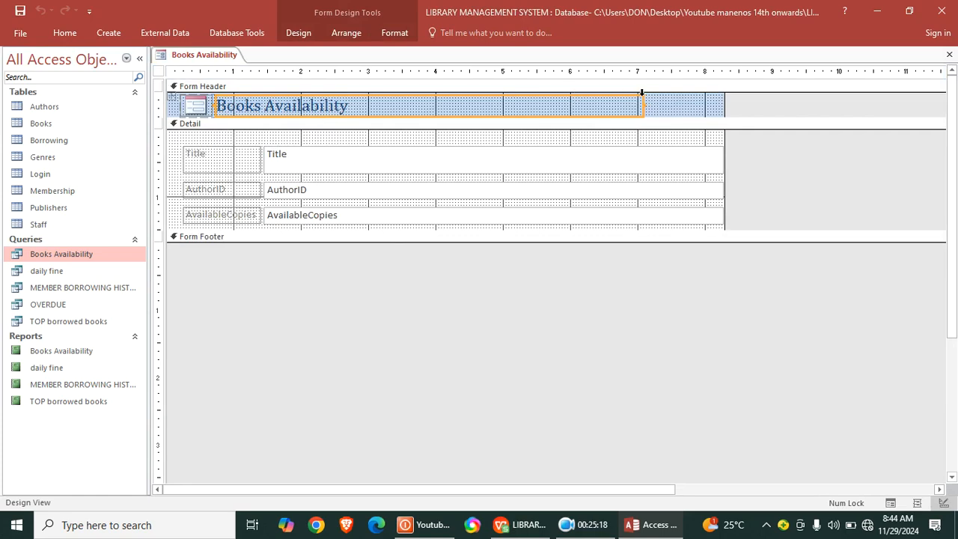
- Move the Detail fields to the form's left edge, narrowed to about the 5-inch mark, and shorten the header title to about 3.9 inches
left_click_drag(536, 142, 635, 215)
left_click_drag(534, 216, 520, 216)
left_click_drag(706, 188, 509, 202)
left_click(481, 137)
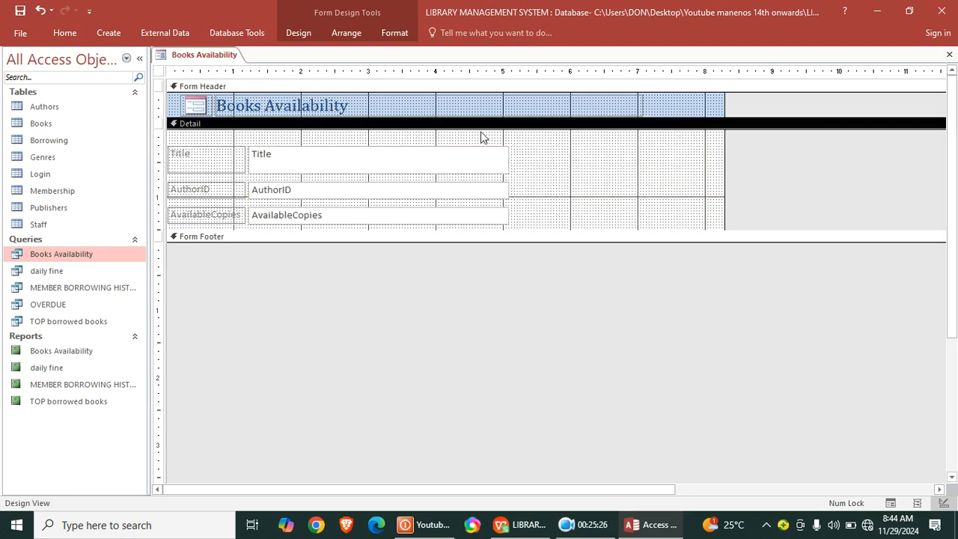
left_click(427, 106)
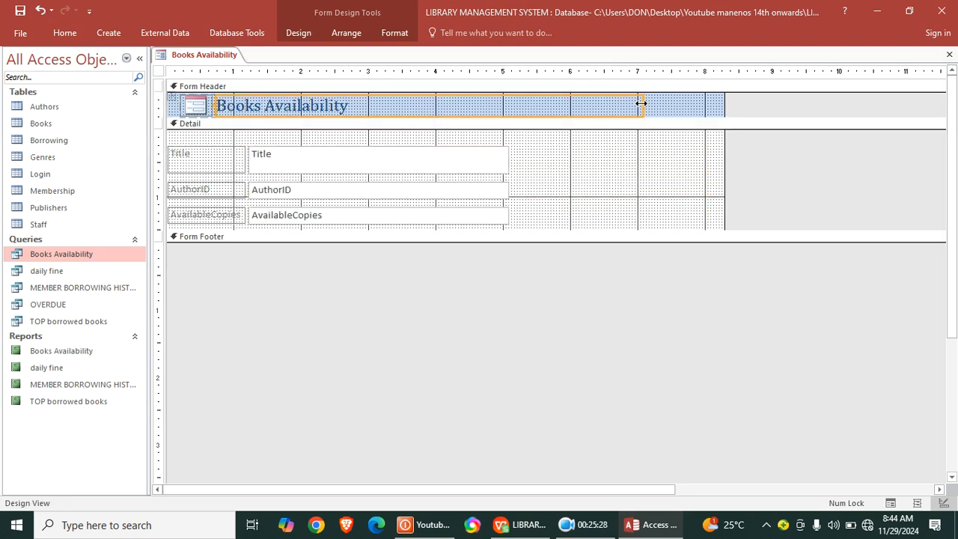
left_click_drag(641, 103, 440, 149)
left_click(579, 157)
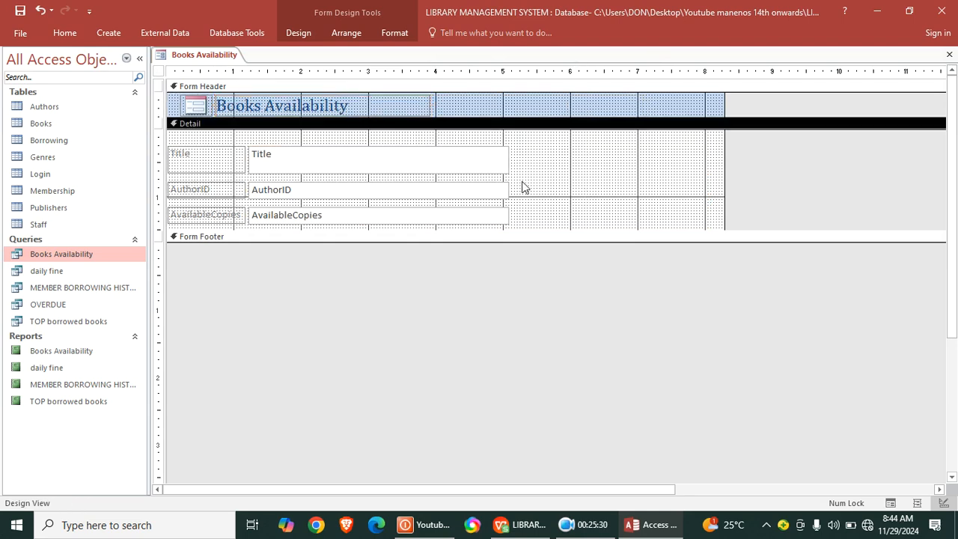
- Slightly reduce the height of the Title field in the form's Detail section
left_click(427, 163)
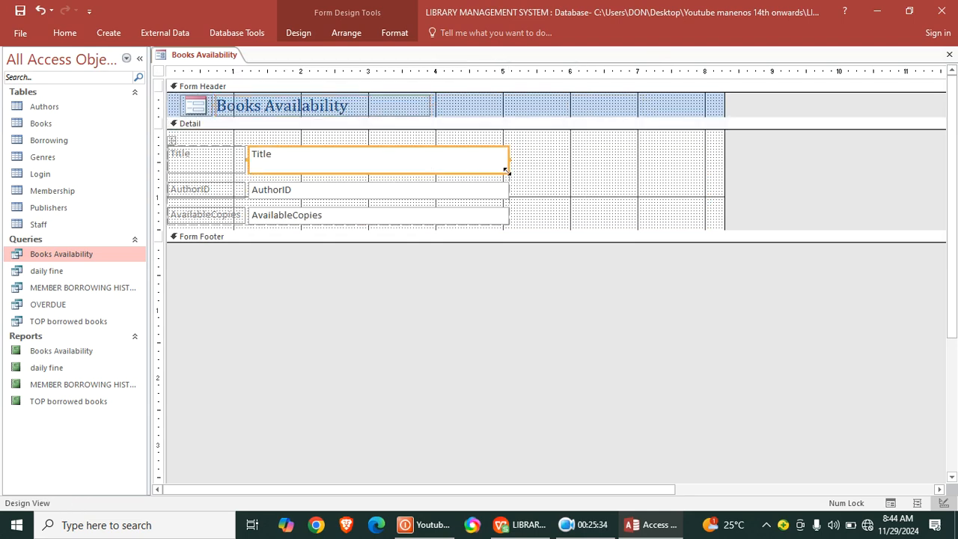
left_click_drag(506, 171, 507, 166)
left_click(558, 171)
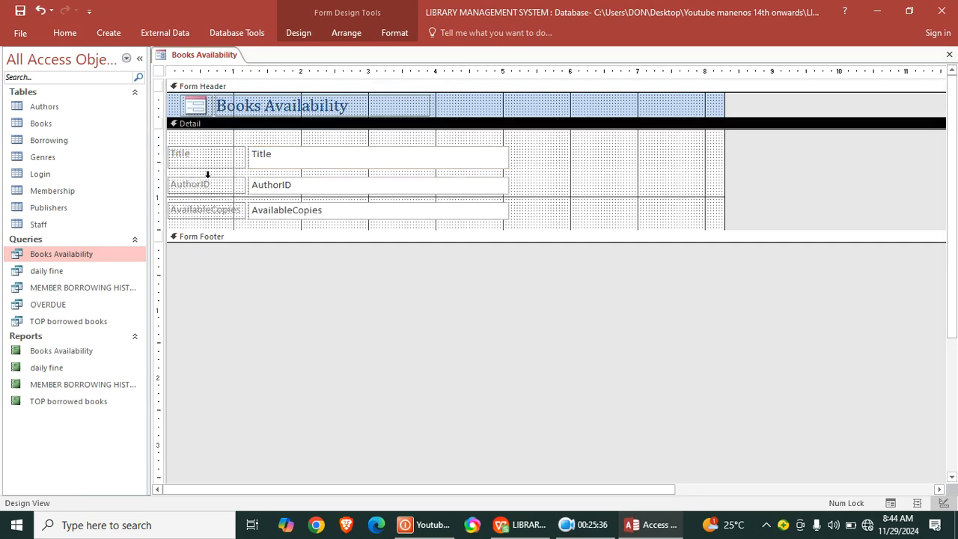
- Format all labels and fields in the form's Detail section with a bold red font
left_click_drag(198, 137, 357, 242)
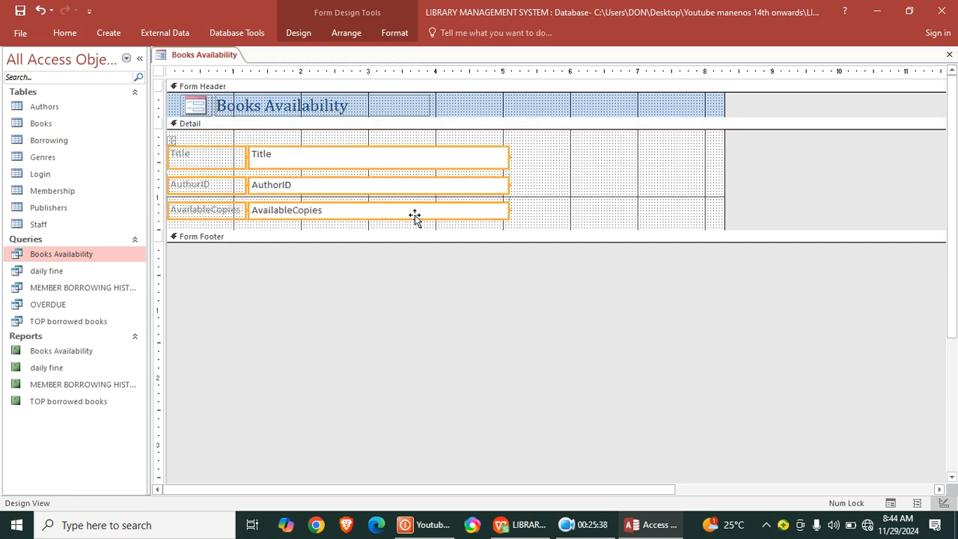
left_click(395, 32)
left_click(152, 78)
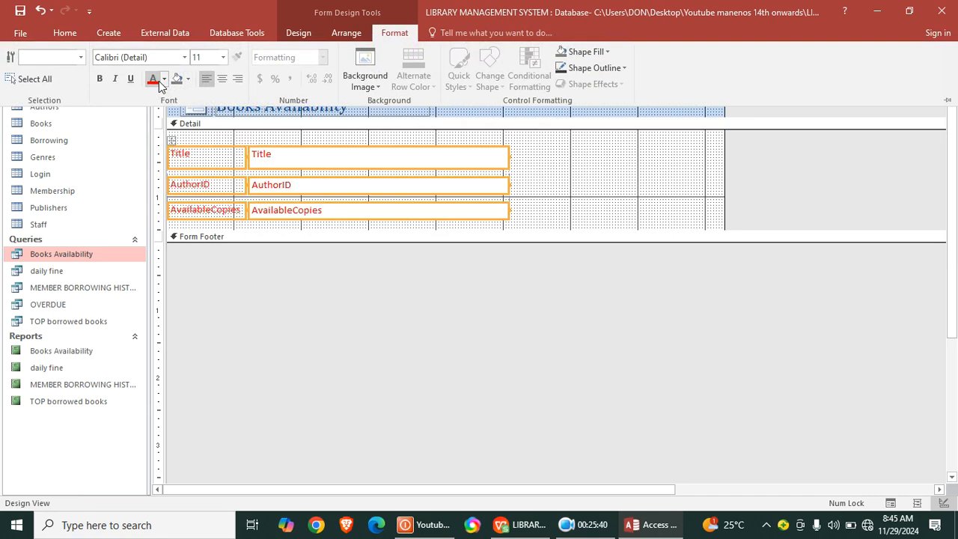
left_click(99, 78)
left_click(237, 136)
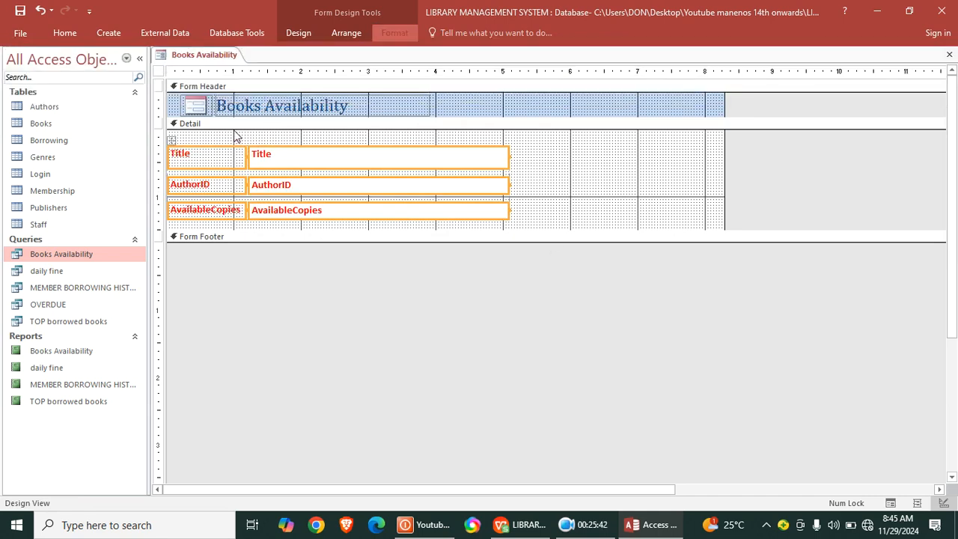
- Set the form's Pop Up and Modal properties to Yes and save the form as Books Availability
double_click(158, 71)
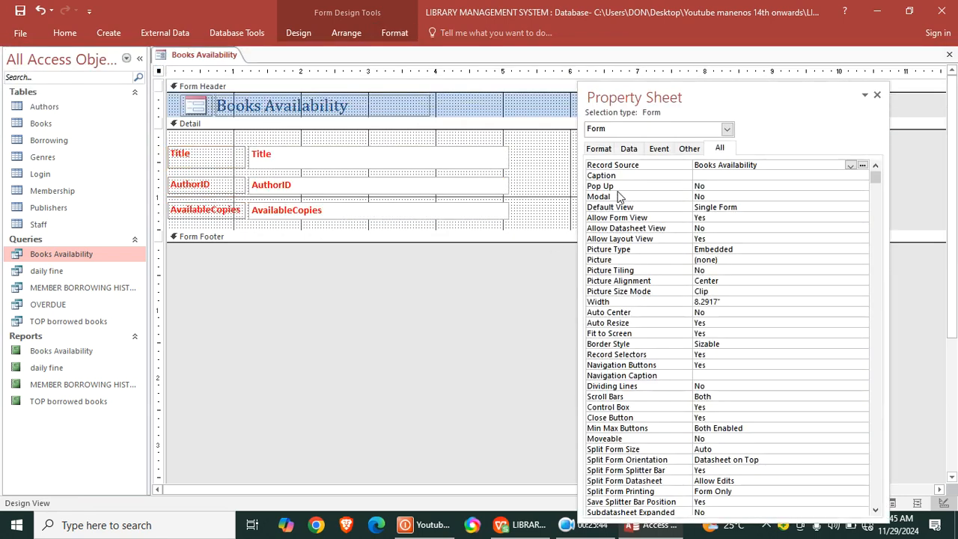
double_click(723, 185)
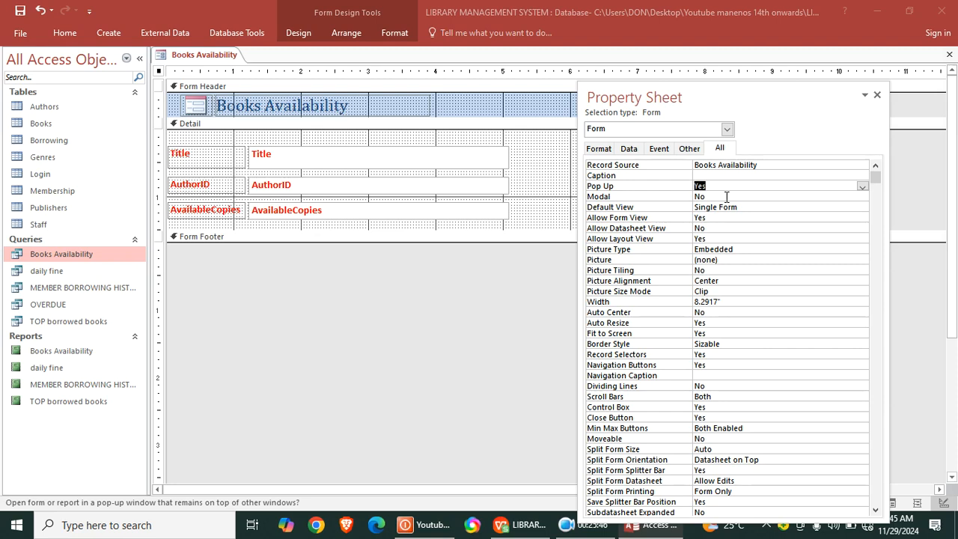
double_click(725, 196)
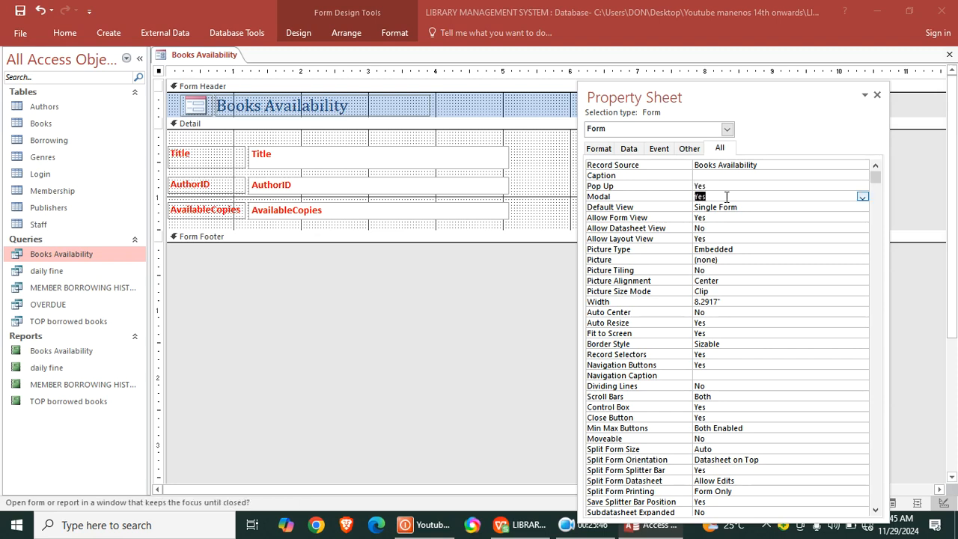
left_click(21, 11)
left_click(481, 209)
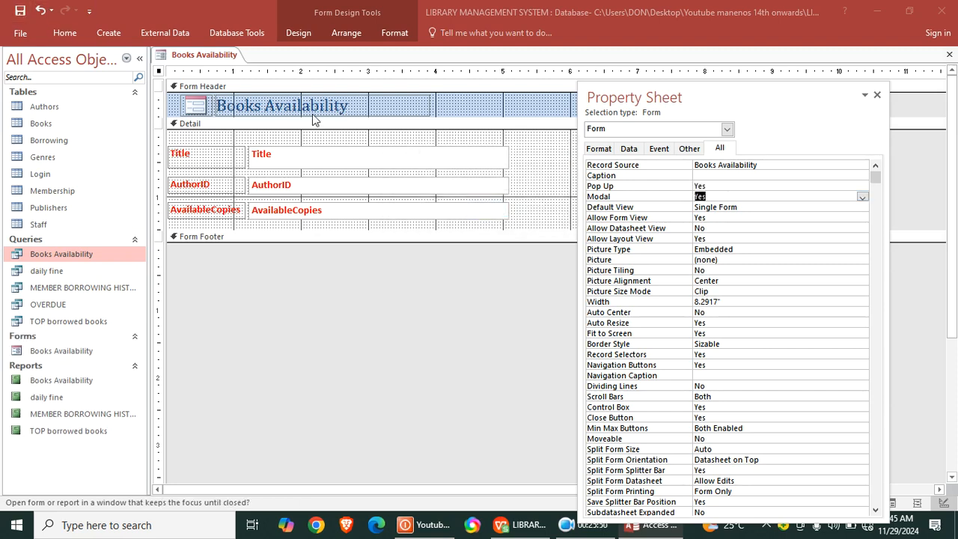
- Open the Books Availability form to check its pop-up window, then close it
double_click(78, 351)
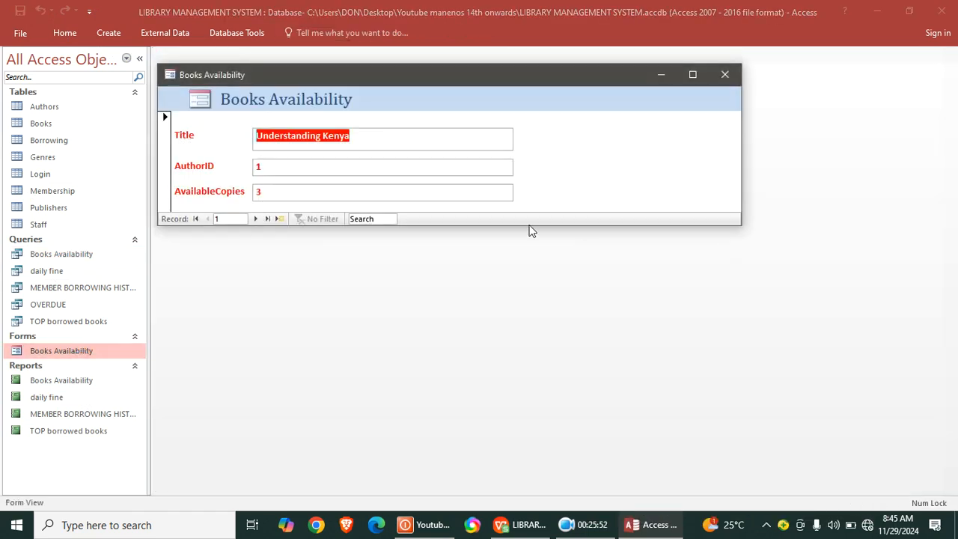
left_click_drag(403, 84, 446, 108)
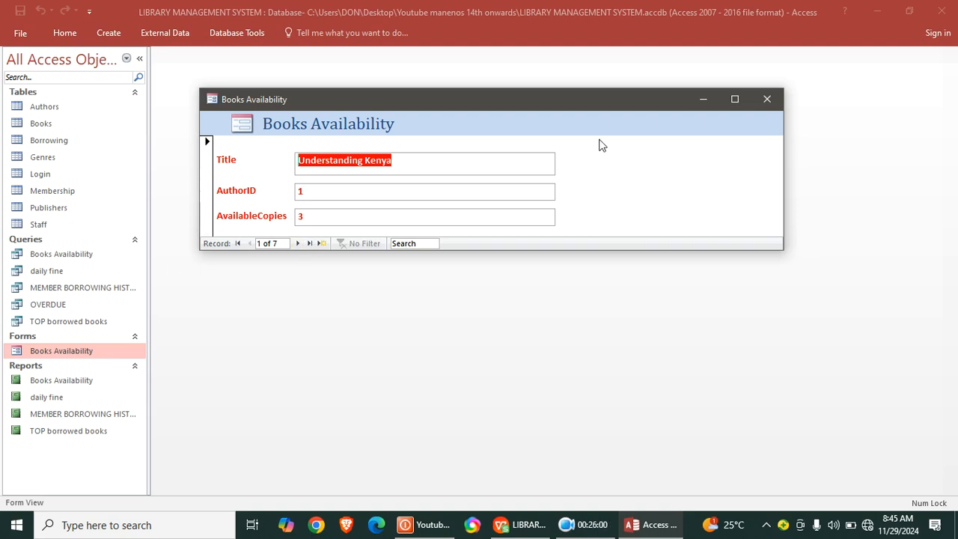
left_click(765, 98)
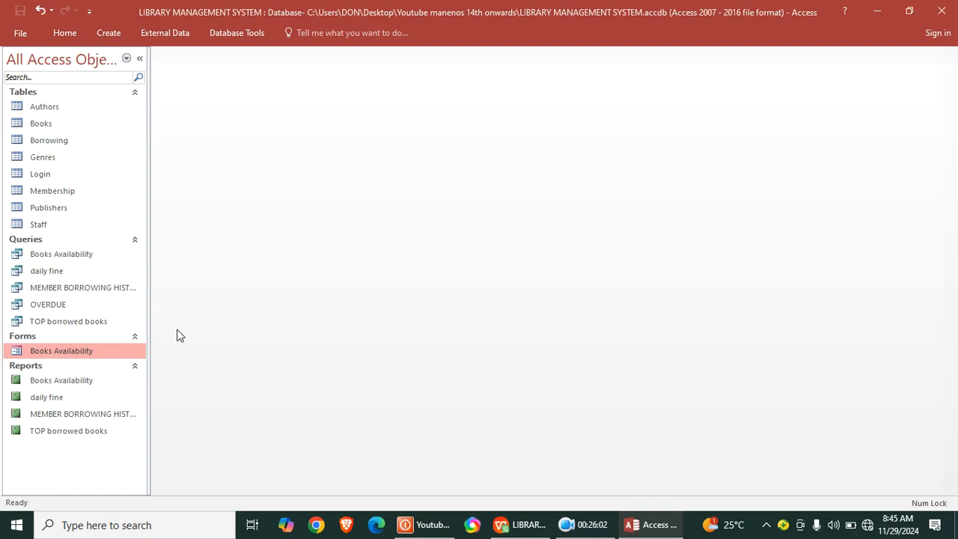
left_click(57, 272)
left_click(109, 33)
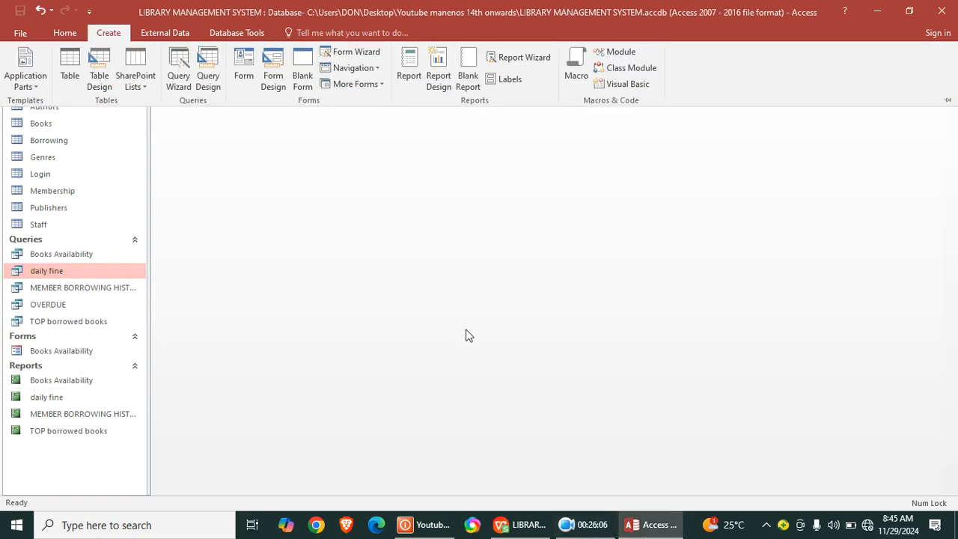
left_click(223, 73)
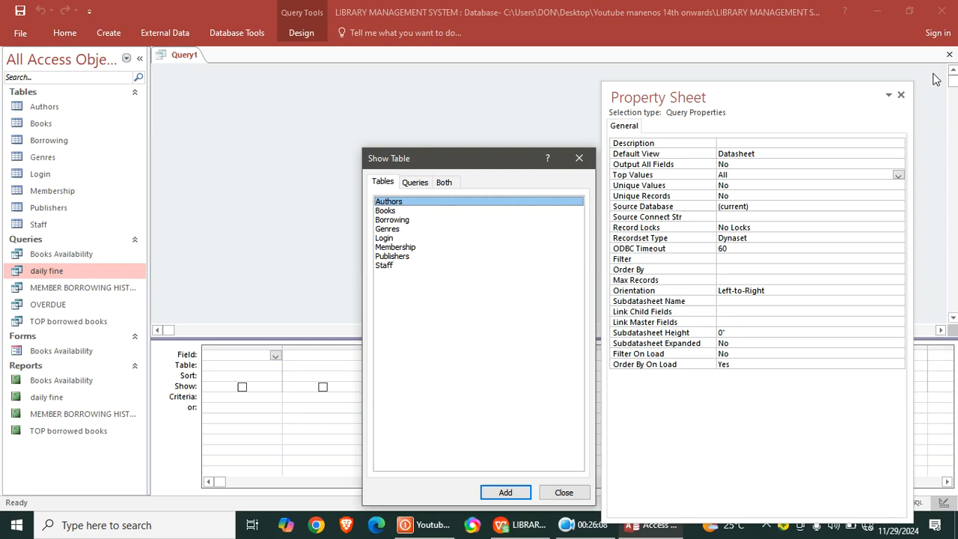
left_click(950, 56)
left_click(899, 95)
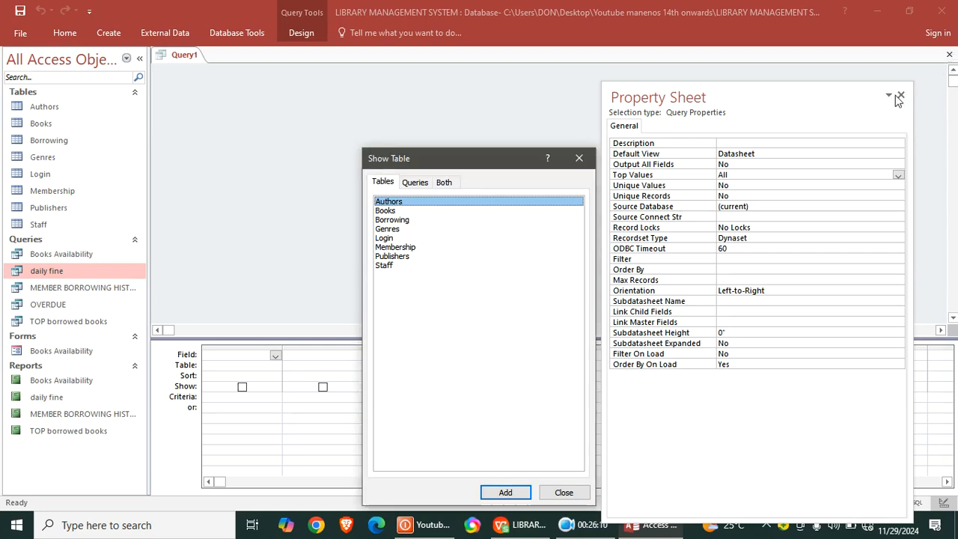
left_click(578, 158)
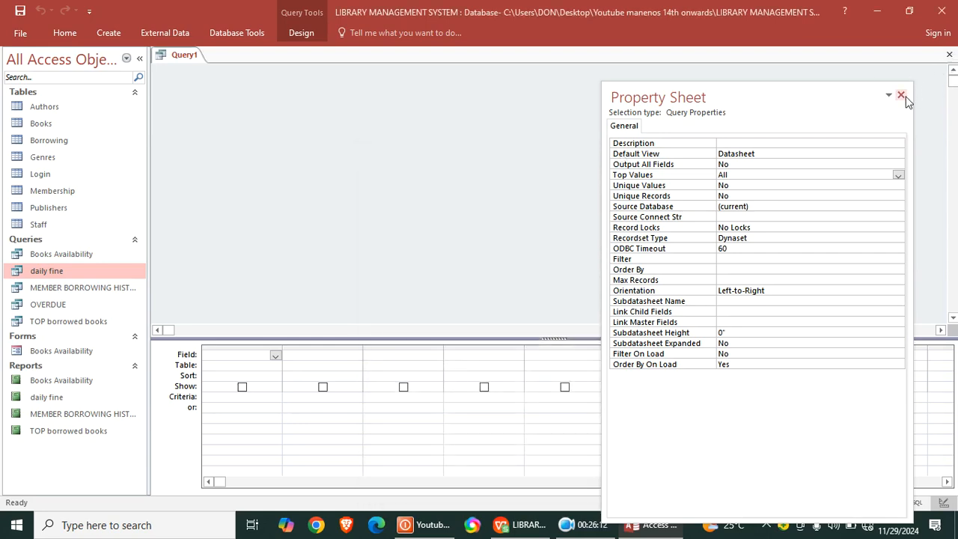
left_click(900, 96)
left_click(950, 53)
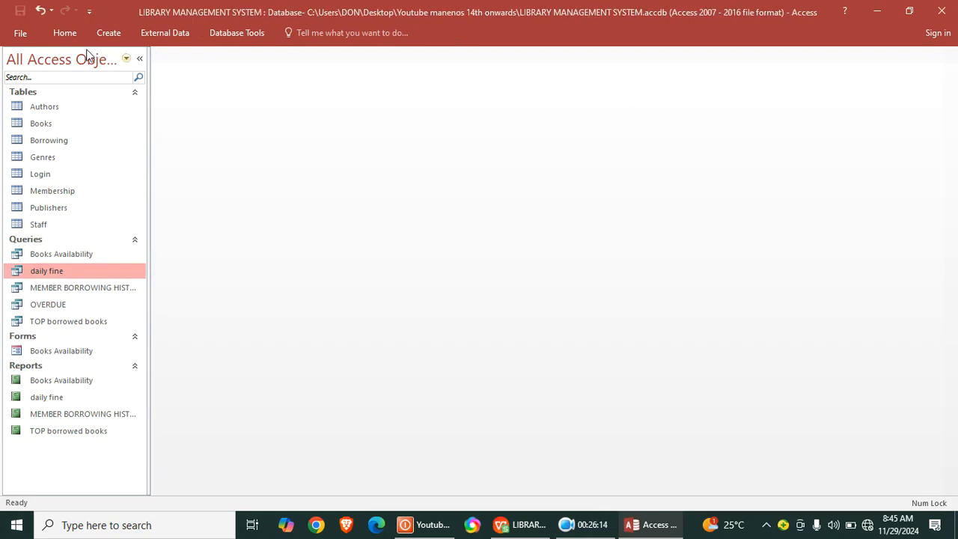
- Create a form from the daily fine query and switch it to design view
left_click(110, 35)
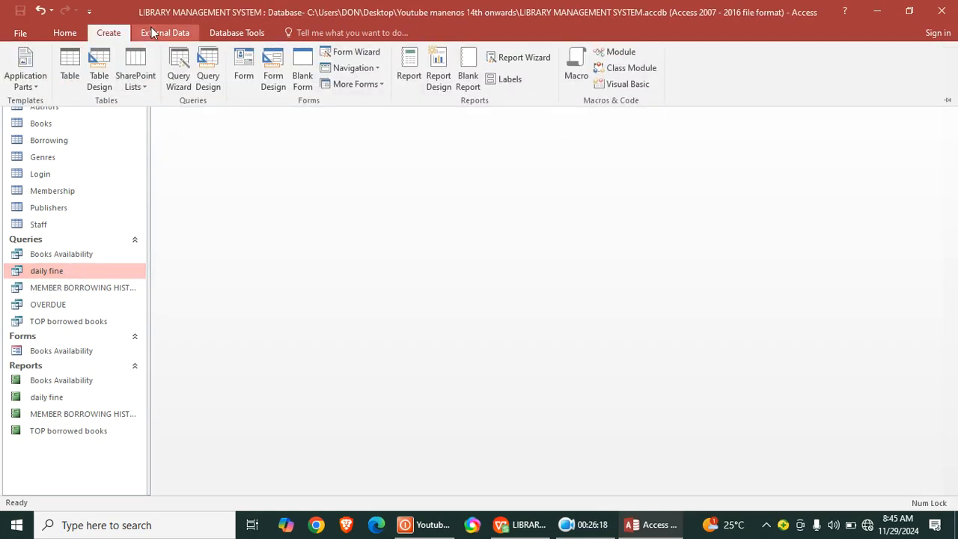
left_click(244, 69)
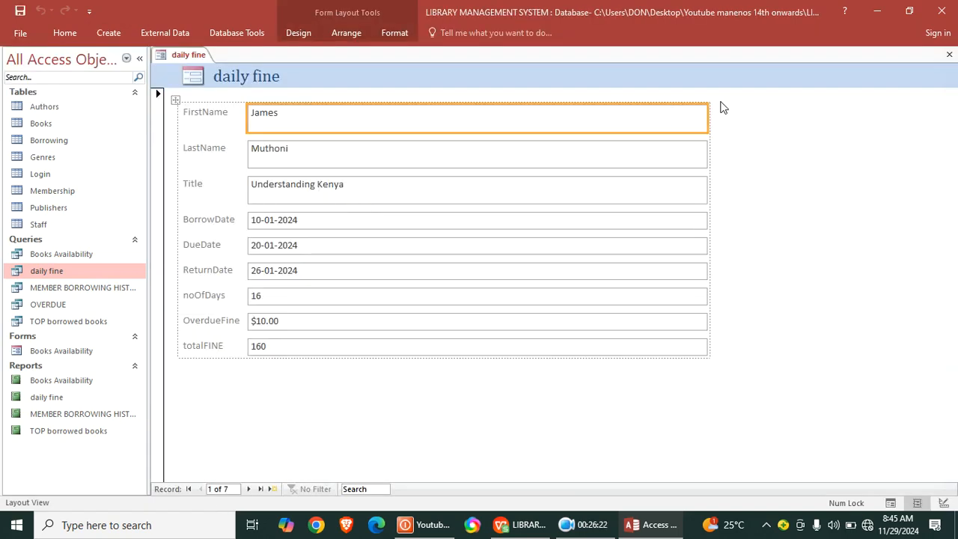
right_click(778, 121)
left_click(816, 160)
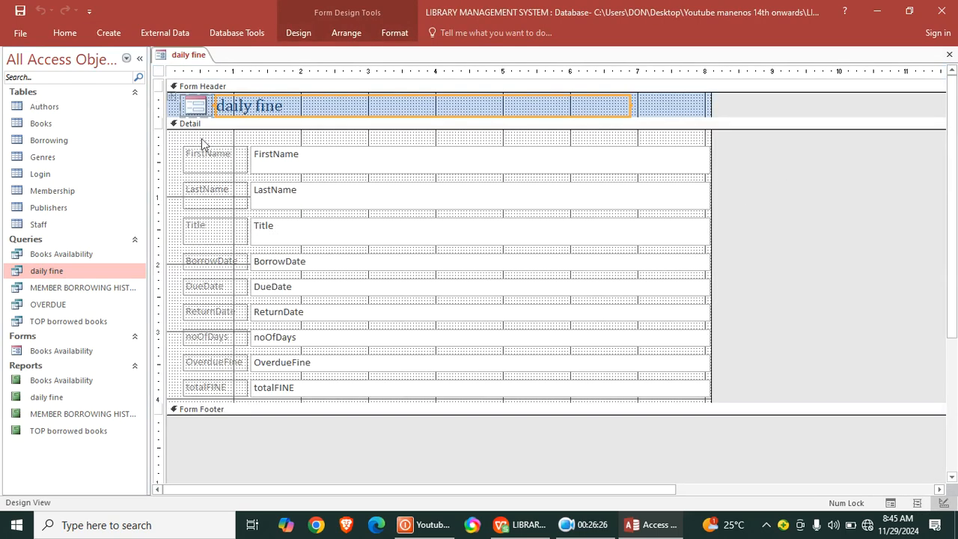
- Format all labels and fields in the daily fine form's Detail section with a bold black font
left_click_drag(215, 134, 647, 392)
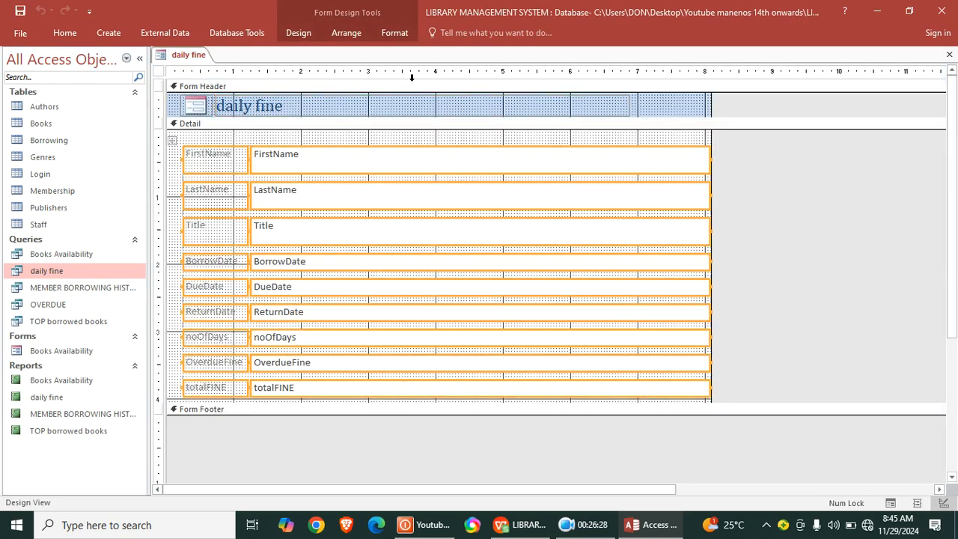
left_click(394, 32)
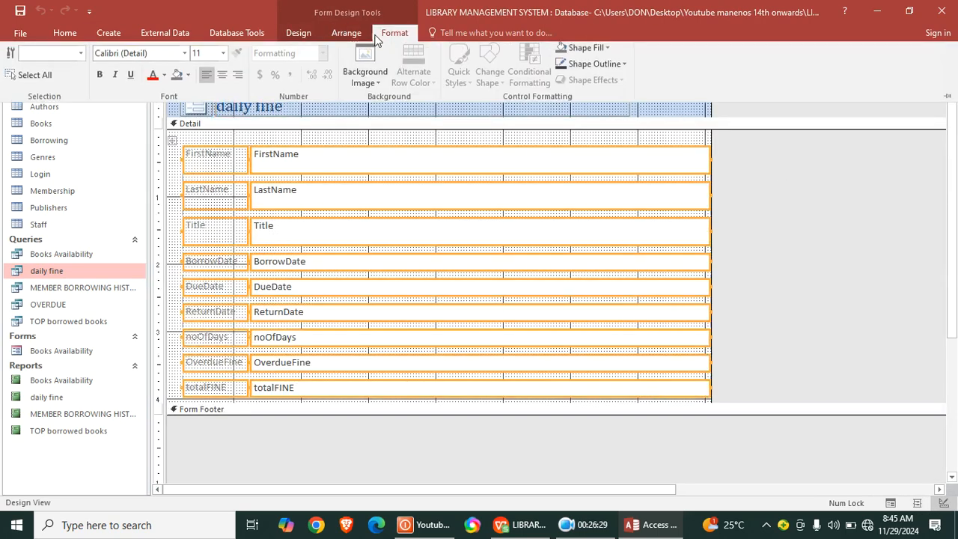
left_click(100, 79)
left_click(164, 78)
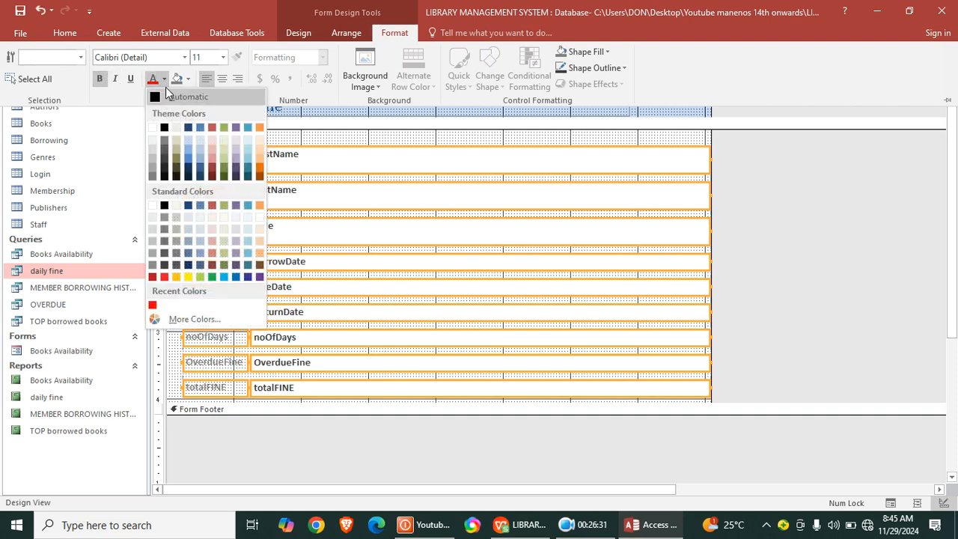
left_click(162, 129)
left_click(760, 184)
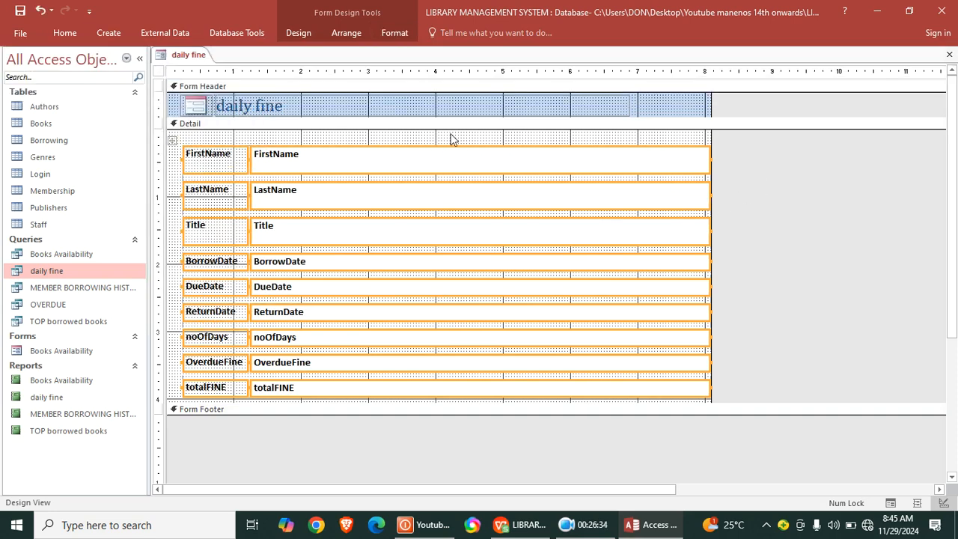
- Narrow the Detail fields to end near the 4-inch ruler mark, and reduce the header title box and form width accordingly
left_click_drag(479, 140, 490, 392)
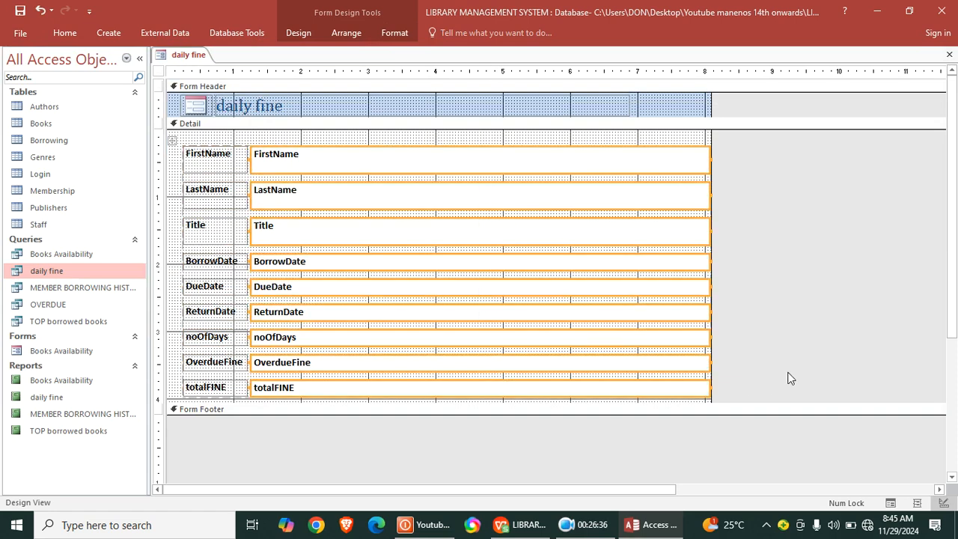
left_click_drag(709, 360, 441, 327)
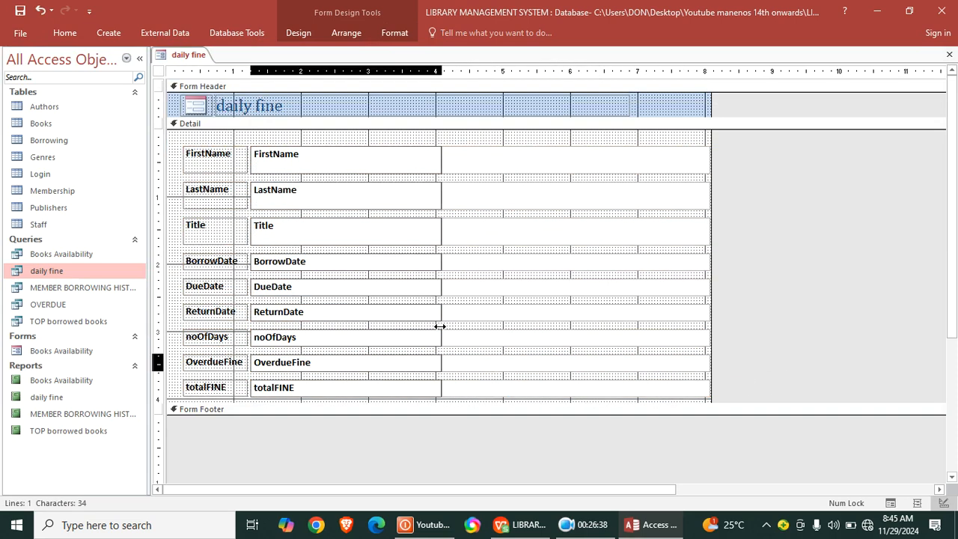
left_click(575, 105)
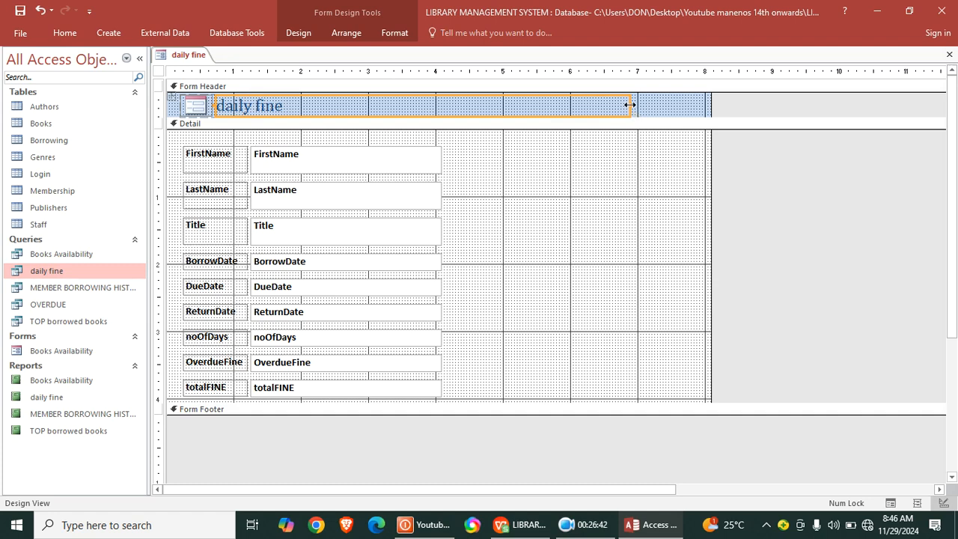
left_click_drag(630, 105, 390, 105)
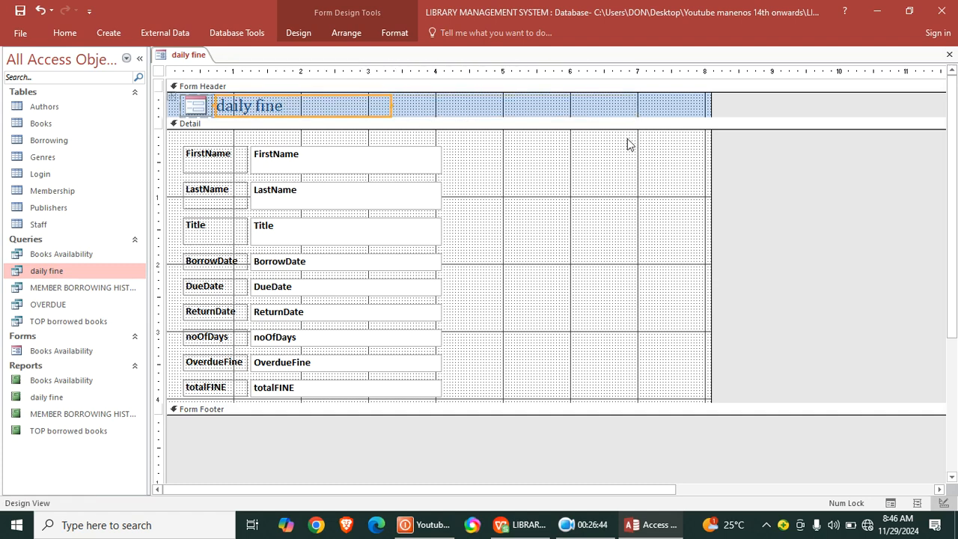
left_click_drag(711, 192, 474, 239)
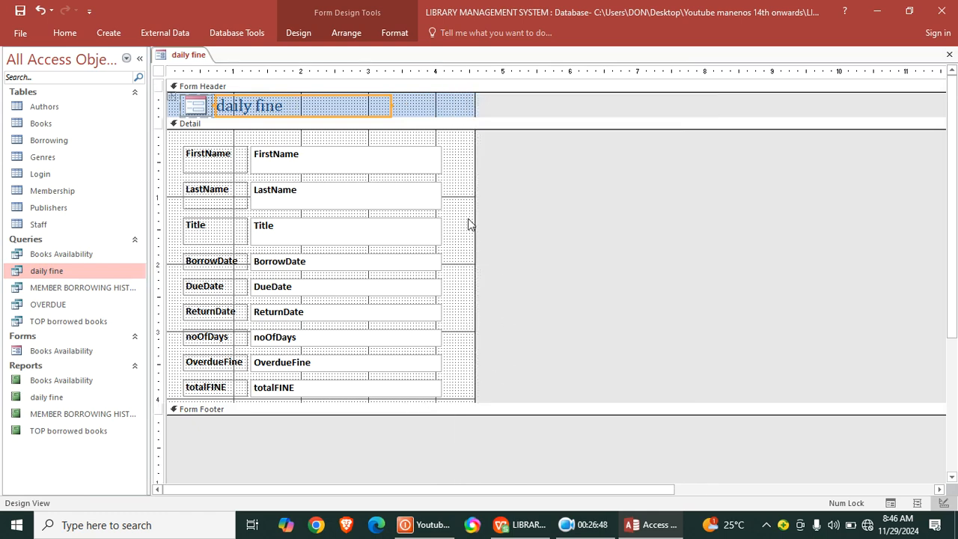
- Fill the Detail section's background with light green and widen the form slightly
right_click(442, 224)
left_click(747, 175)
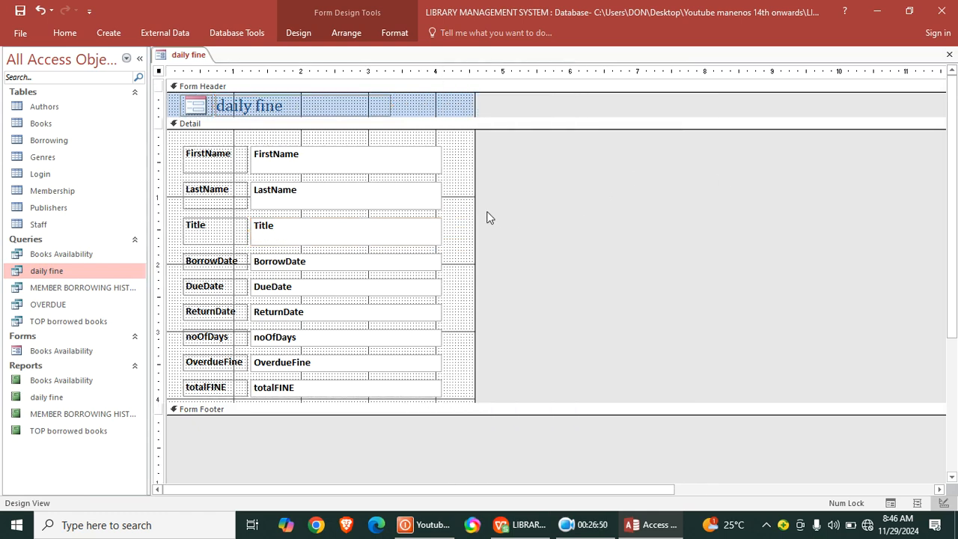
right_click(456, 204)
mouse_move(576, 263)
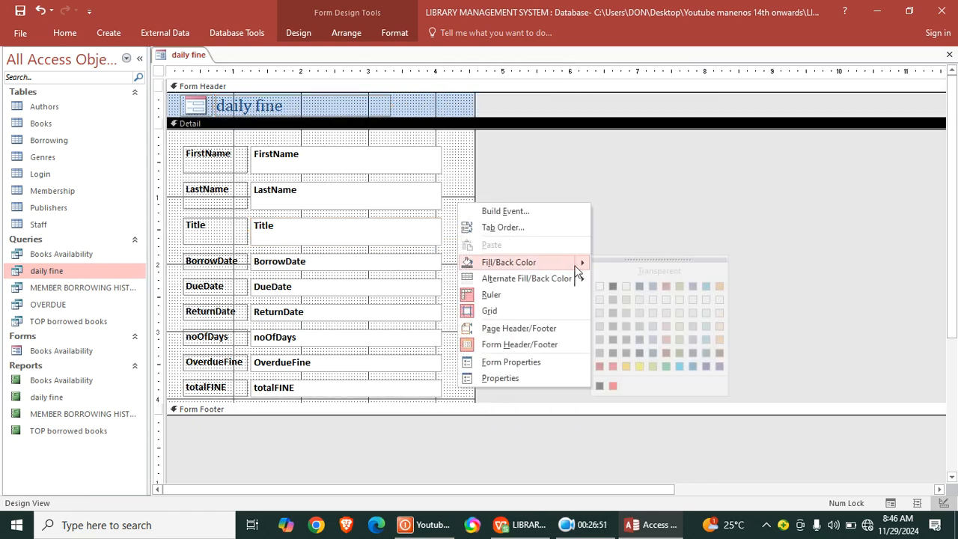
left_click(656, 367)
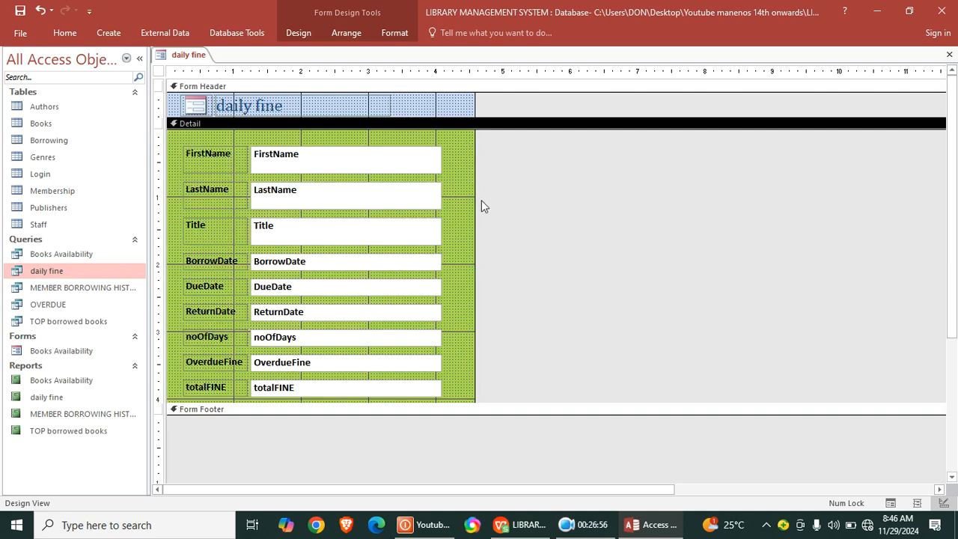
left_click_drag(475, 201, 491, 214)
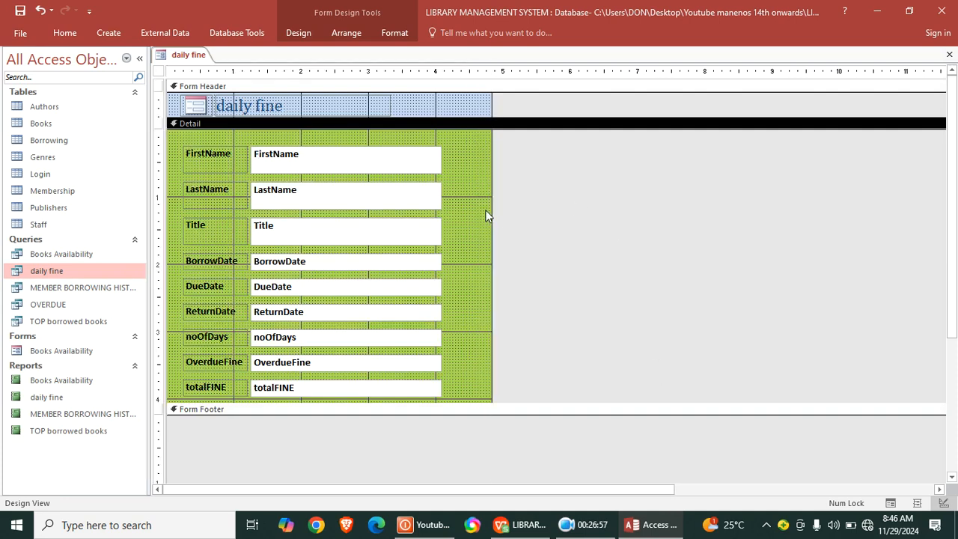
- Add a command button that goes to the next record, with the text Next Record, above the FirstName field
left_click(294, 33)
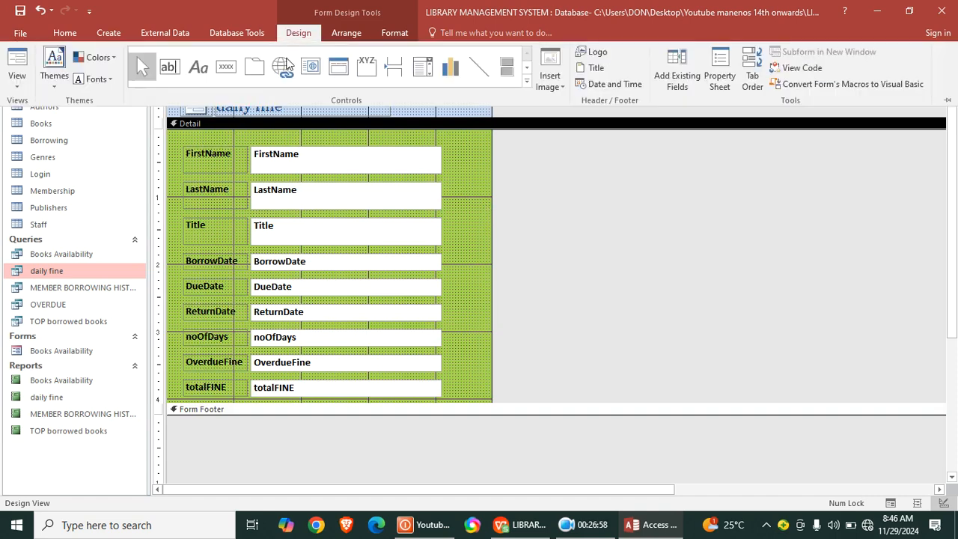
left_click(224, 67)
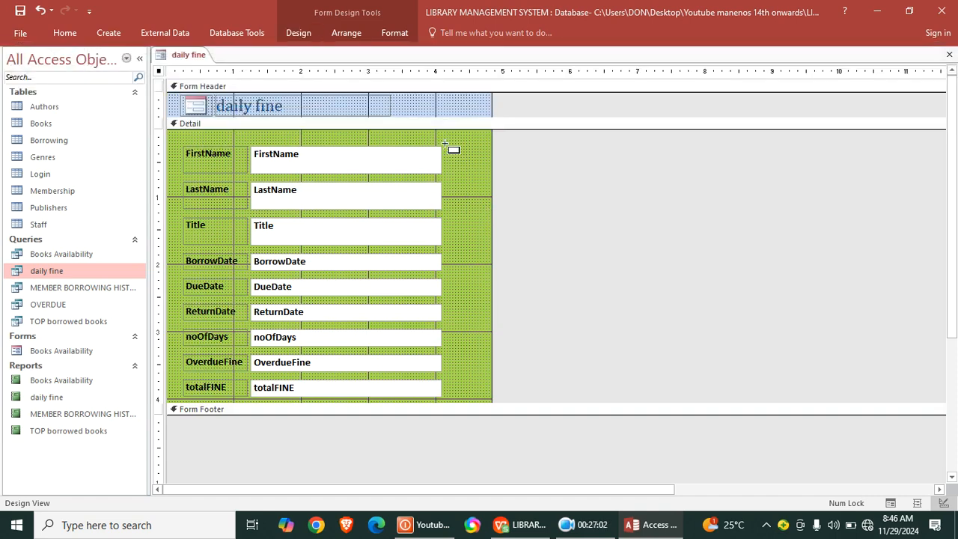
left_click_drag(272, 129, 345, 153)
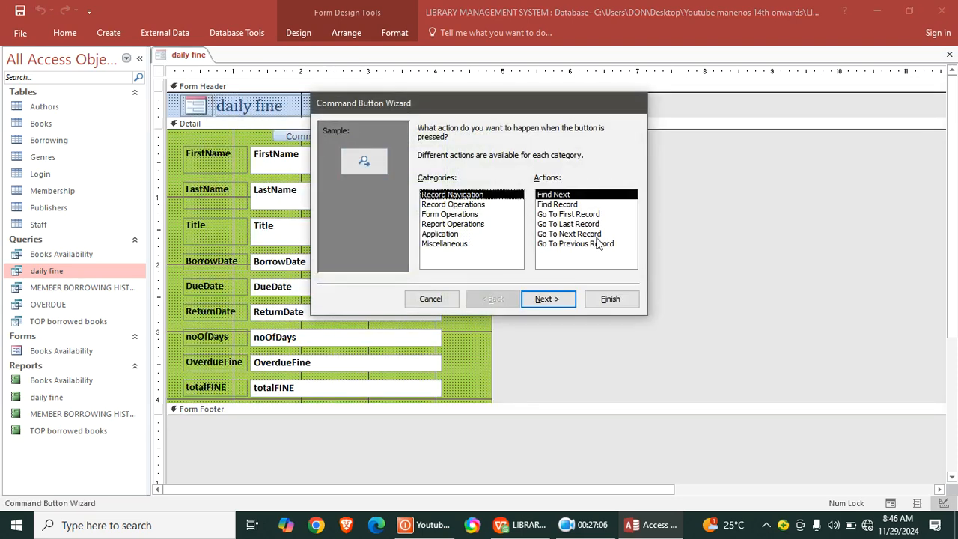
left_click(595, 234)
left_click(558, 299)
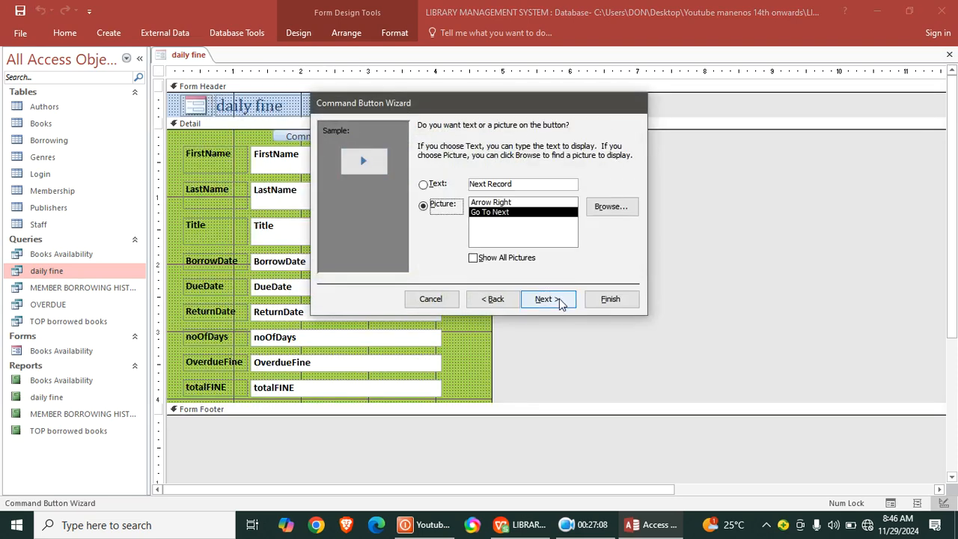
left_click(423, 184)
left_click(606, 298)
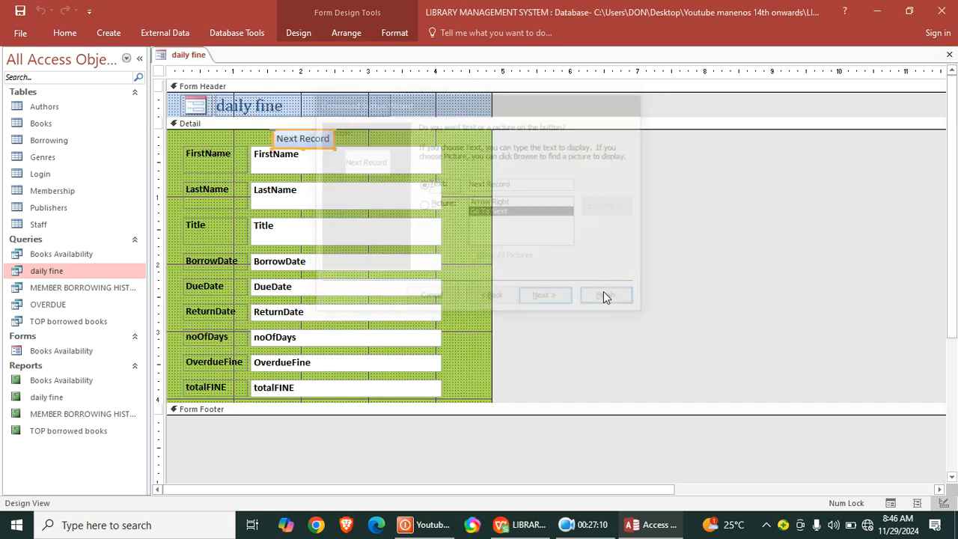
- Widen the form to about 5.7 inches and move the Next Record button beside the FirstName field
left_click(419, 155)
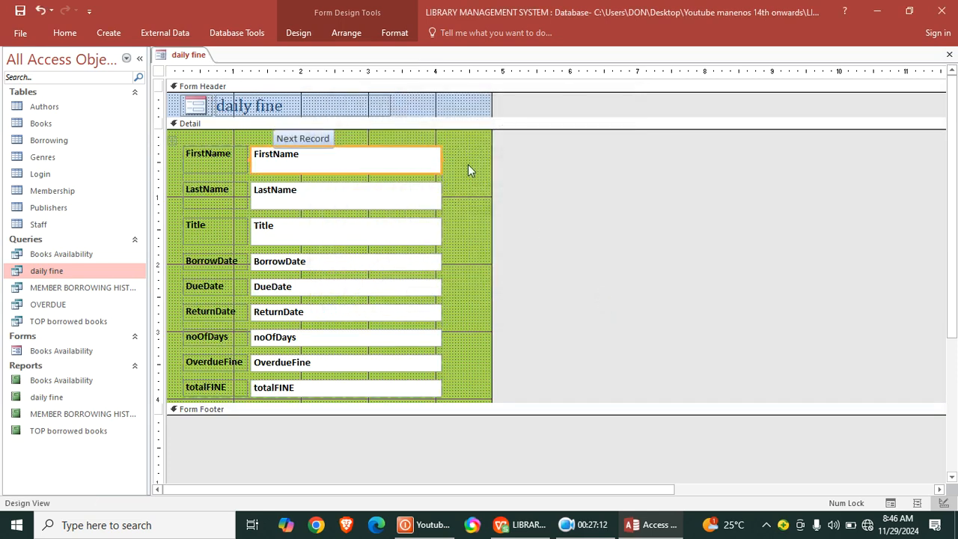
left_click_drag(488, 165, 551, 166)
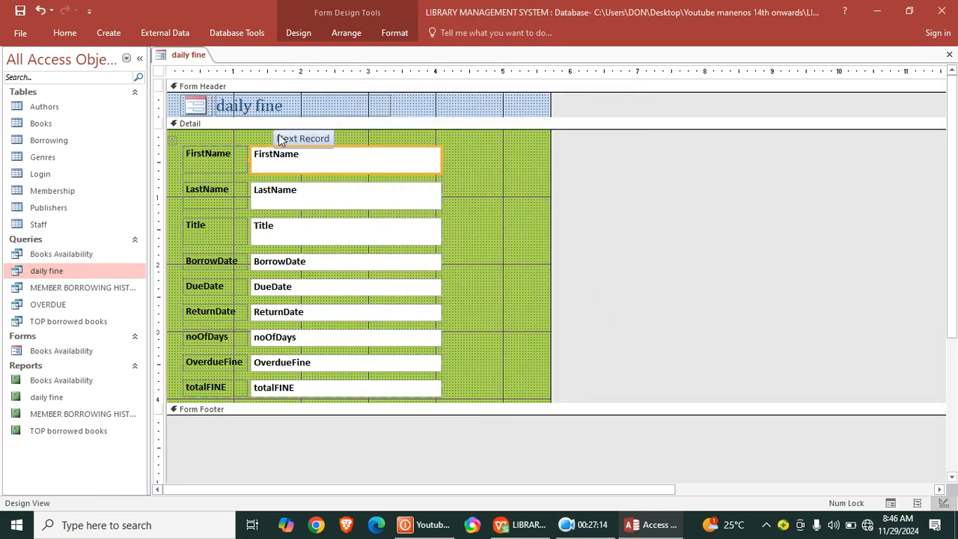
left_click(307, 140)
left_click(420, 141)
left_click_drag(312, 138, 503, 166)
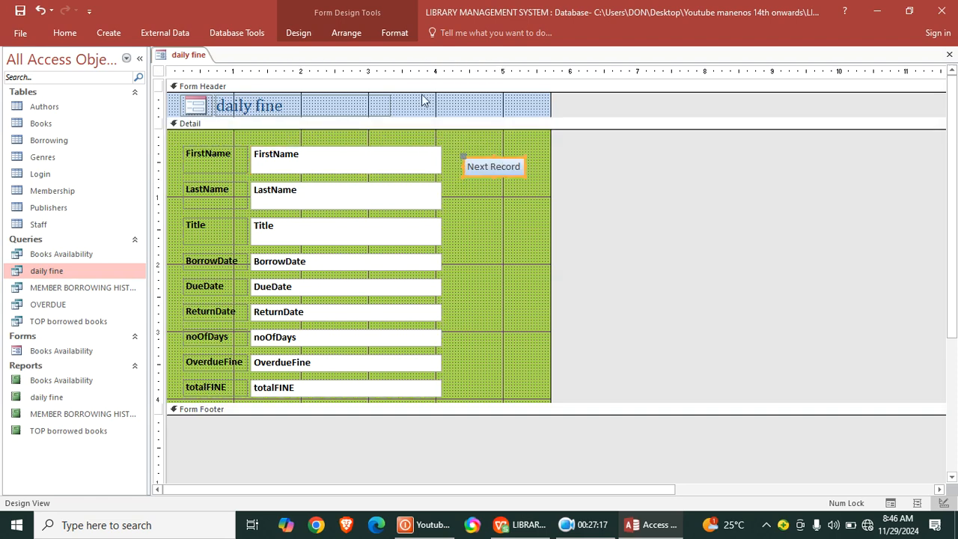
- Add a Previous Record text button that goes to the previous record below Next Record, and widen the Next Record button slightly
left_click(301, 37)
left_click(227, 67)
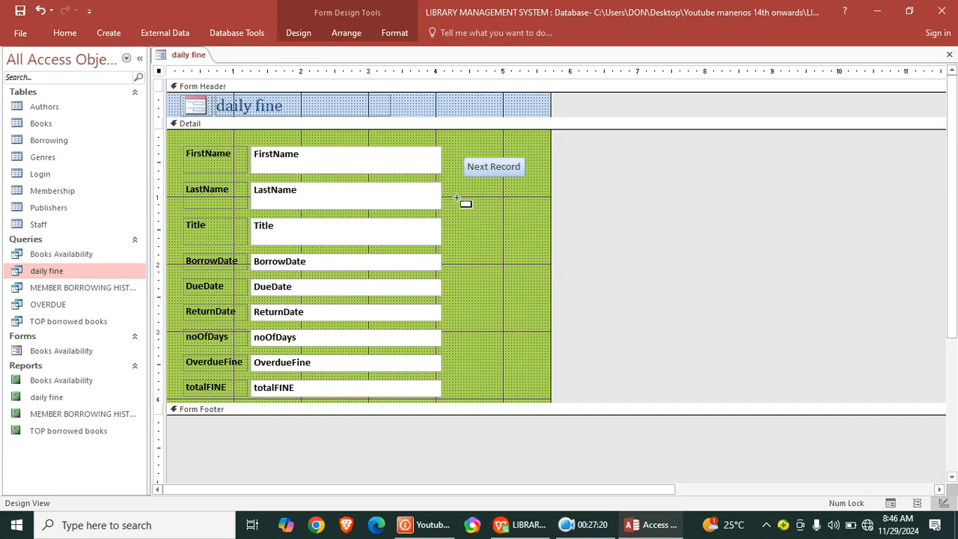
mouse_move(456, 198)
left_mouse_down()
mouse_move(519, 216)
mouse_move(539, 210)
left_mouse_up()
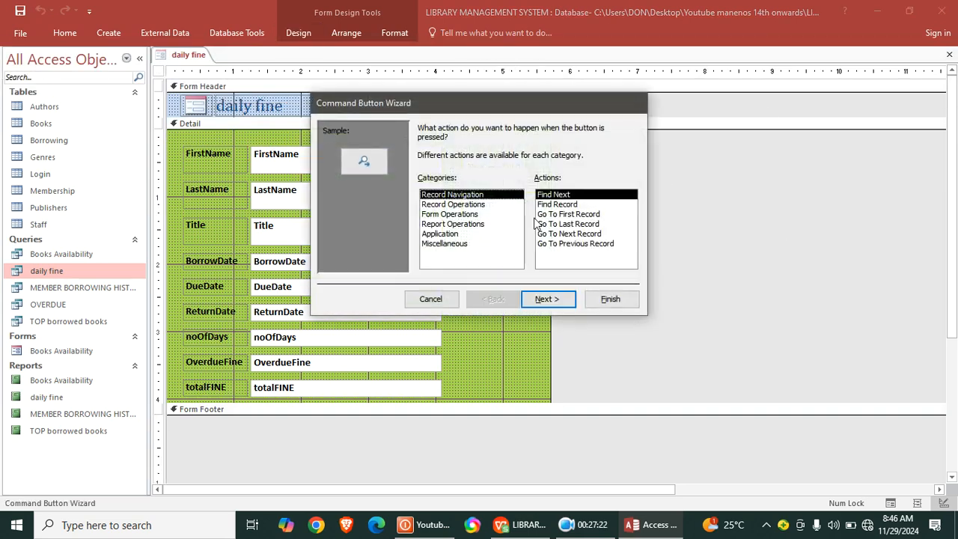
left_click(580, 245)
left_click(549, 298)
left_click(432, 184)
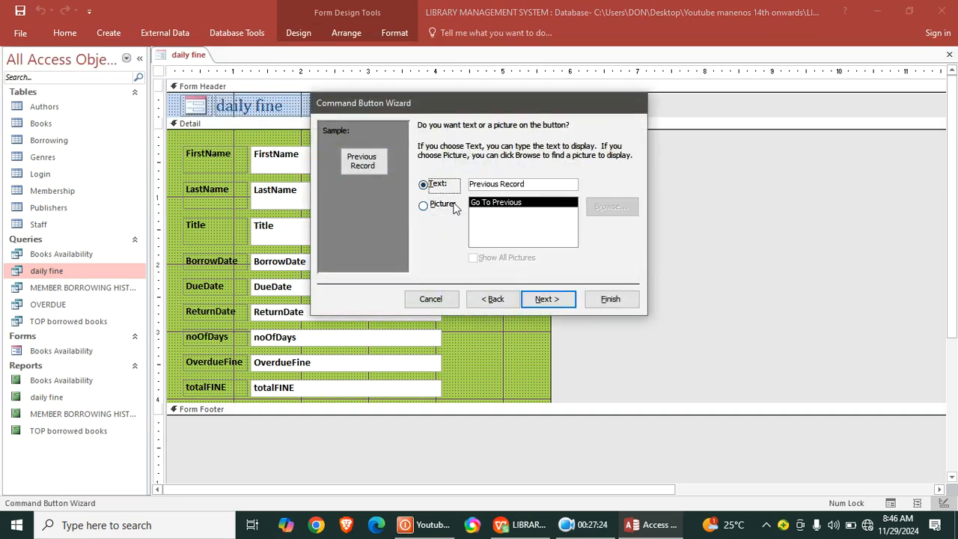
left_click(547, 299)
left_click(610, 298)
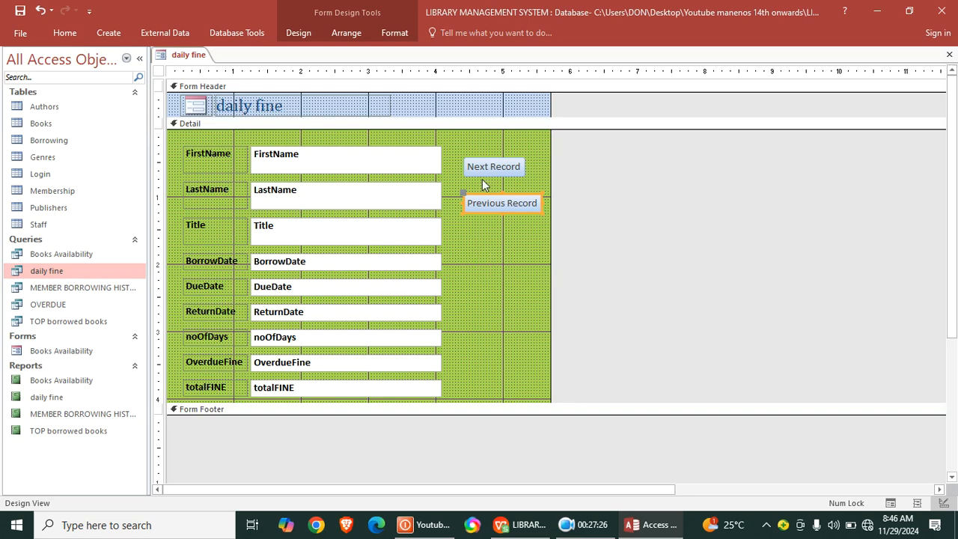
left_click_drag(491, 170, 534, 166)
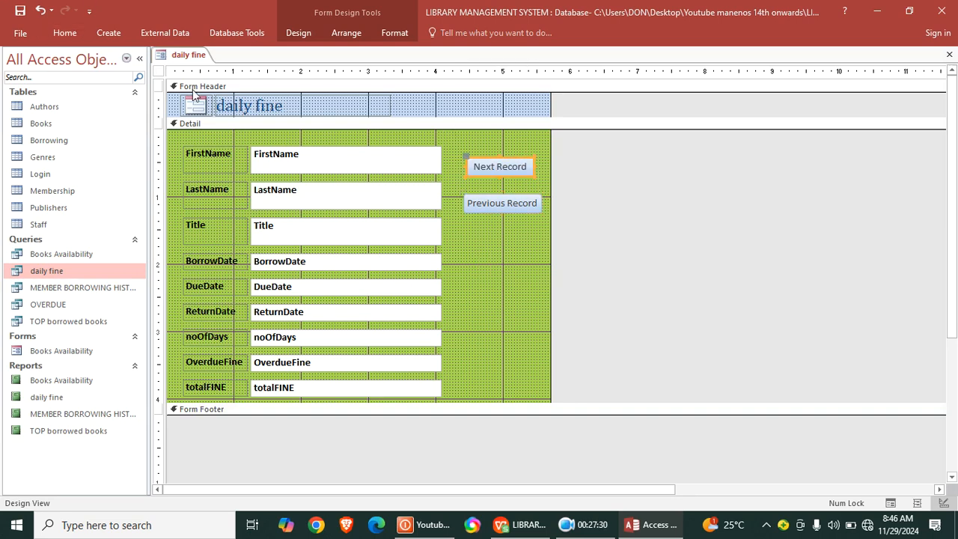
- Set the form's Pop Up and Modal properties to Yes and save the form as daily fine
double_click(162, 72)
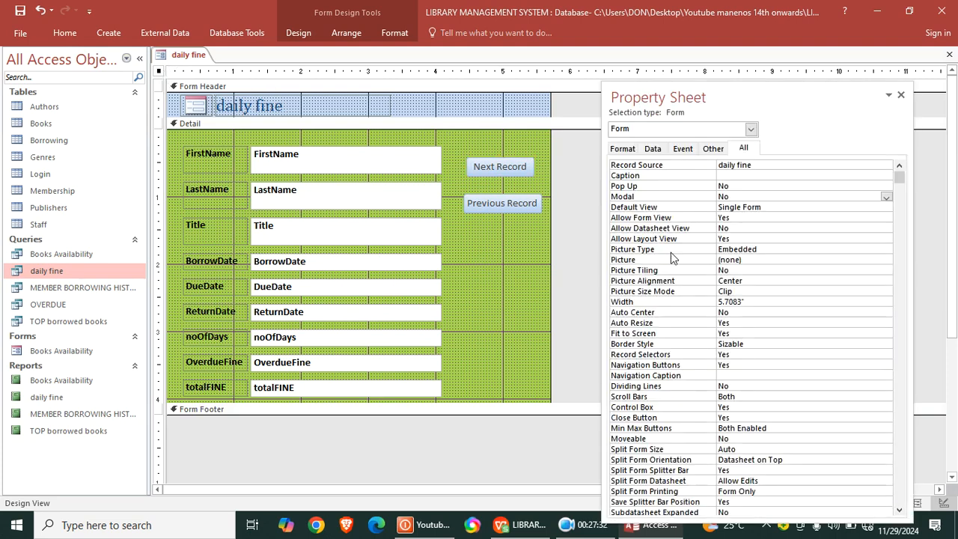
double_click(737, 185)
double_click(737, 196)
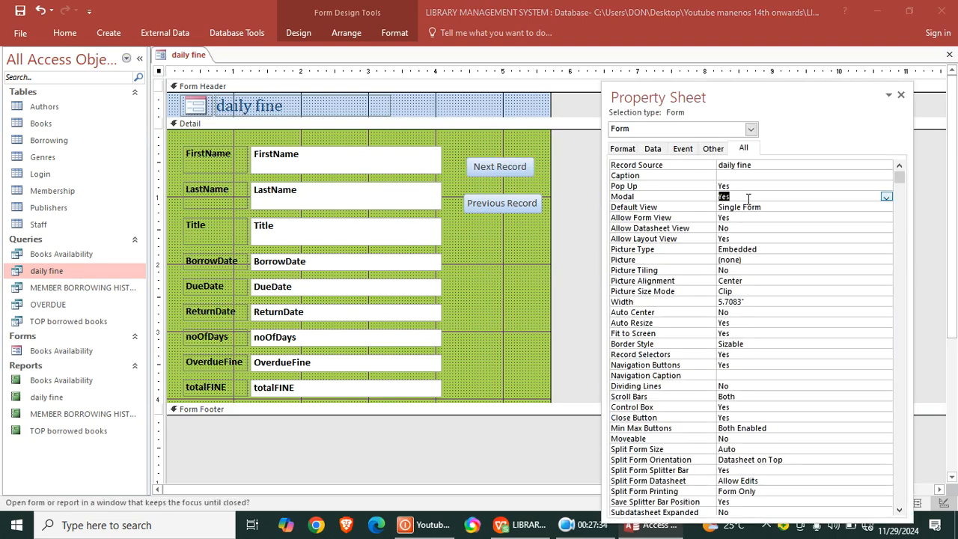
left_click(20, 10)
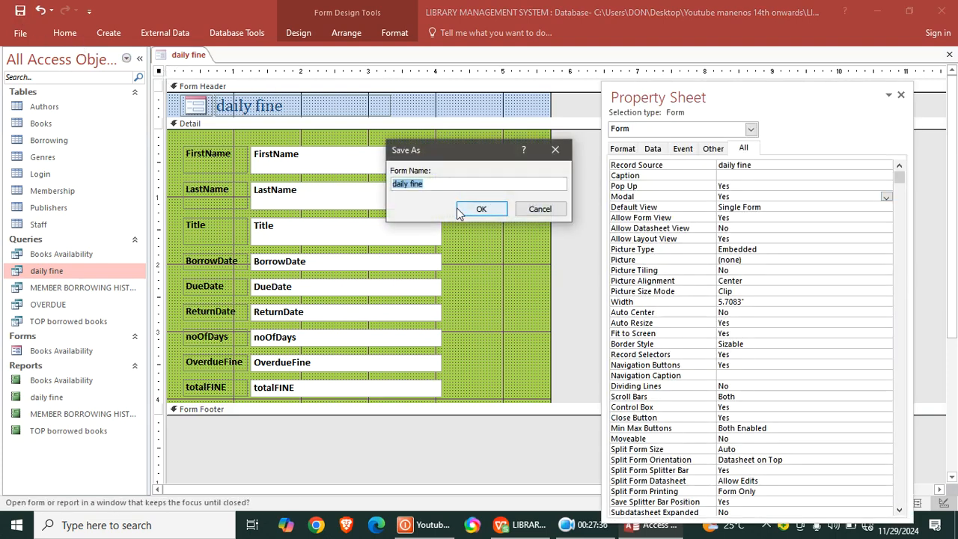
left_click(471, 205)
- Show the daily fine form in Form View, test its Next Record and Previous Record buttons, and close it
left_click(65, 33)
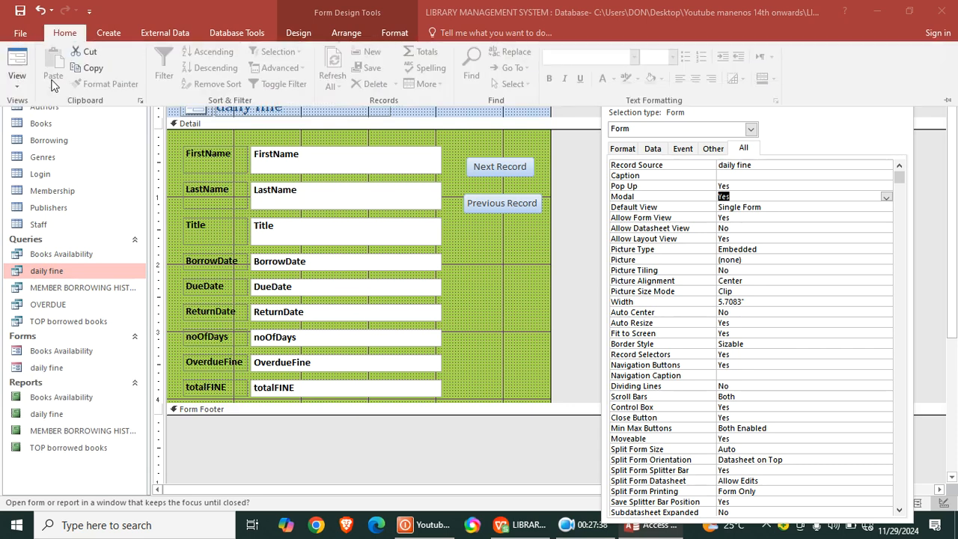
left_click(16, 58)
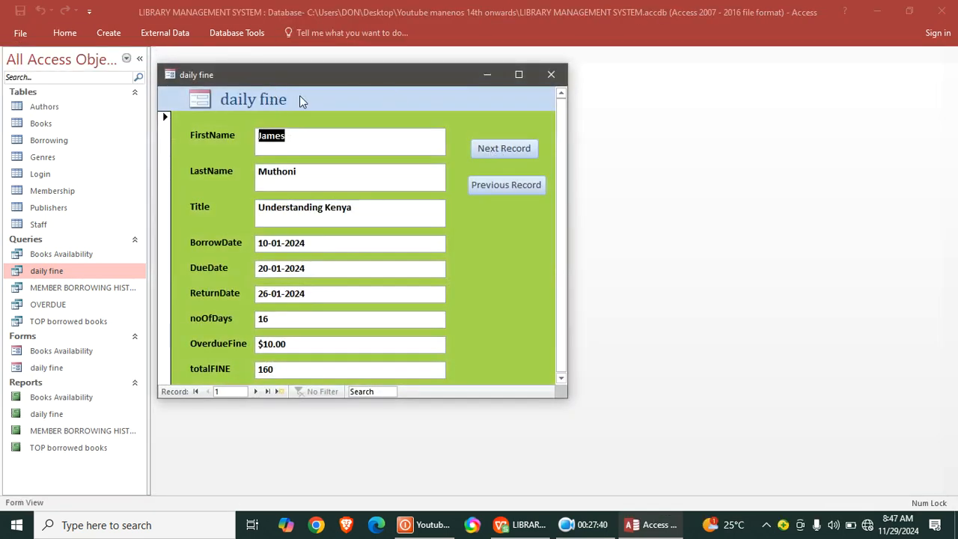
left_click(524, 152)
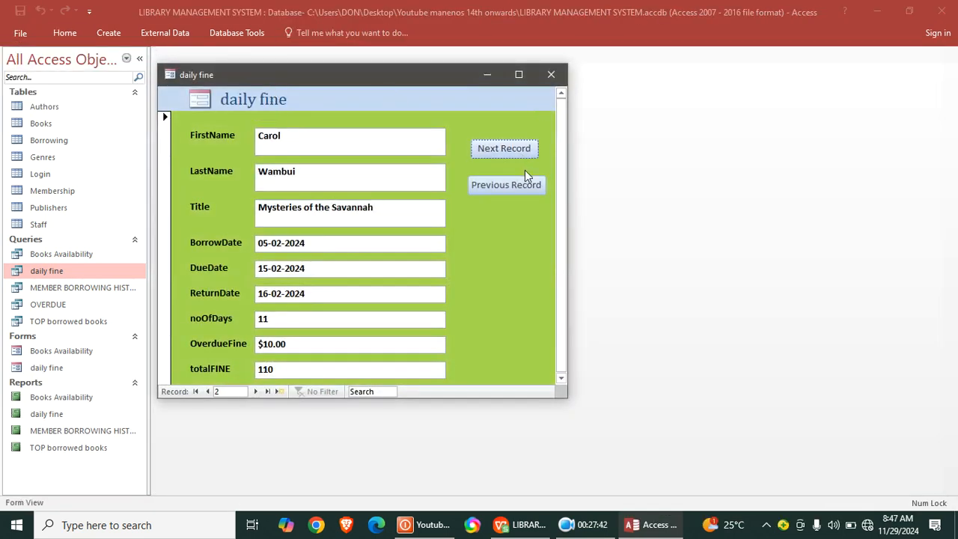
left_click(511, 185)
left_click(515, 152)
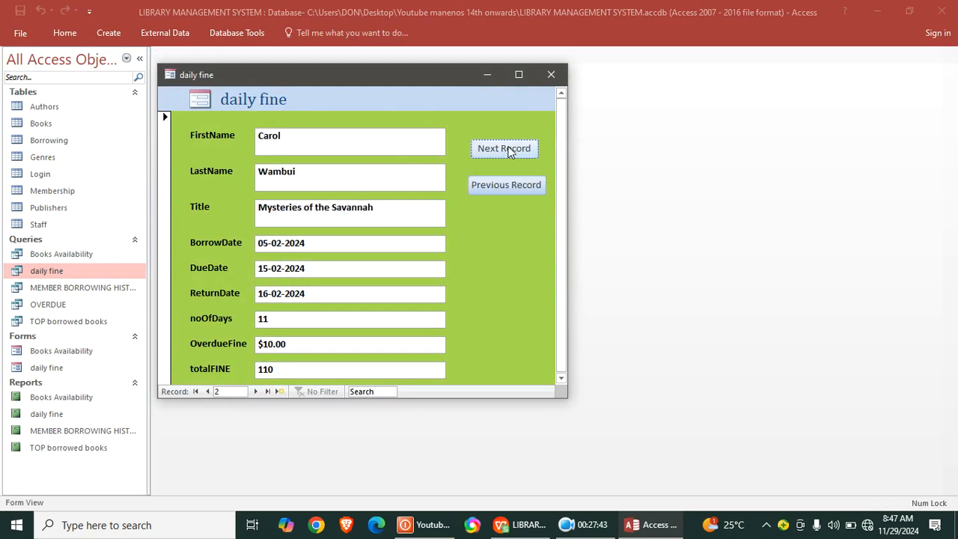
left_click(550, 75)
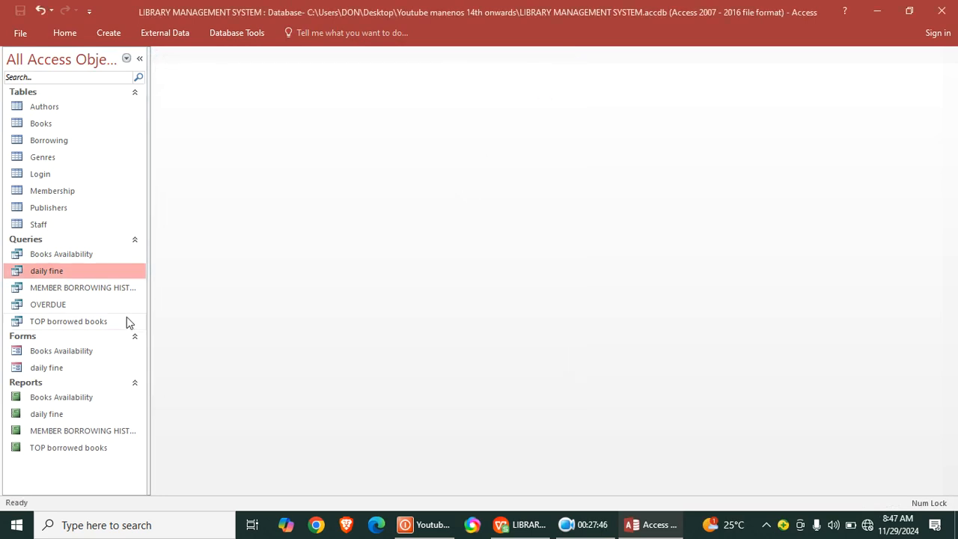
- Create a form from the MEMBER BORROWING HISTORY query
left_click(89, 290)
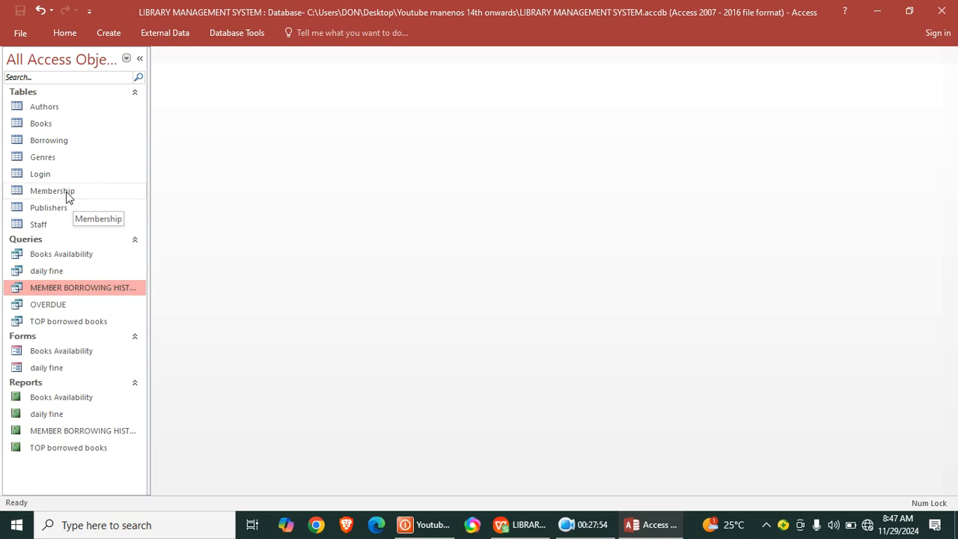
left_click(110, 32)
left_click(244, 66)
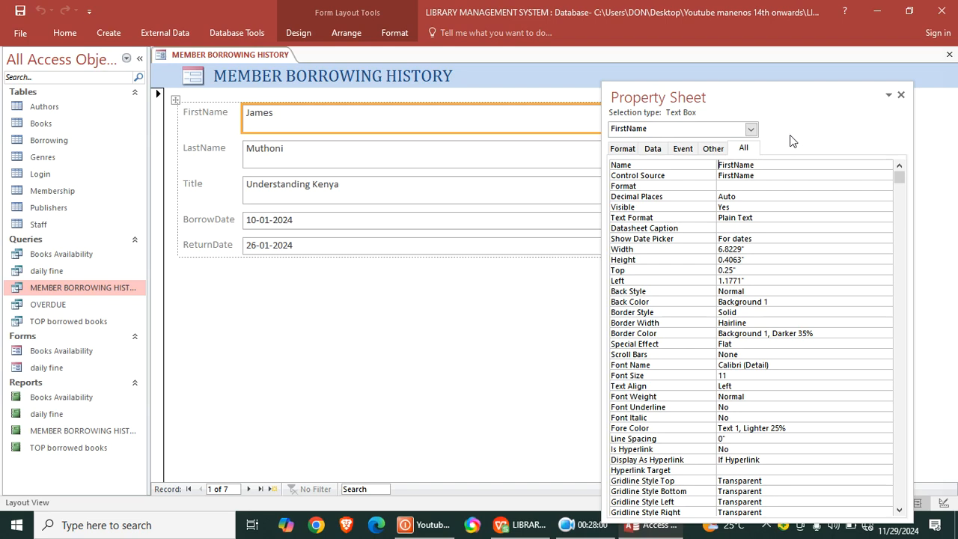
- Show the form in Design View and narrow the five field text boxes to end near the 4.8-inch mark
left_click(901, 95)
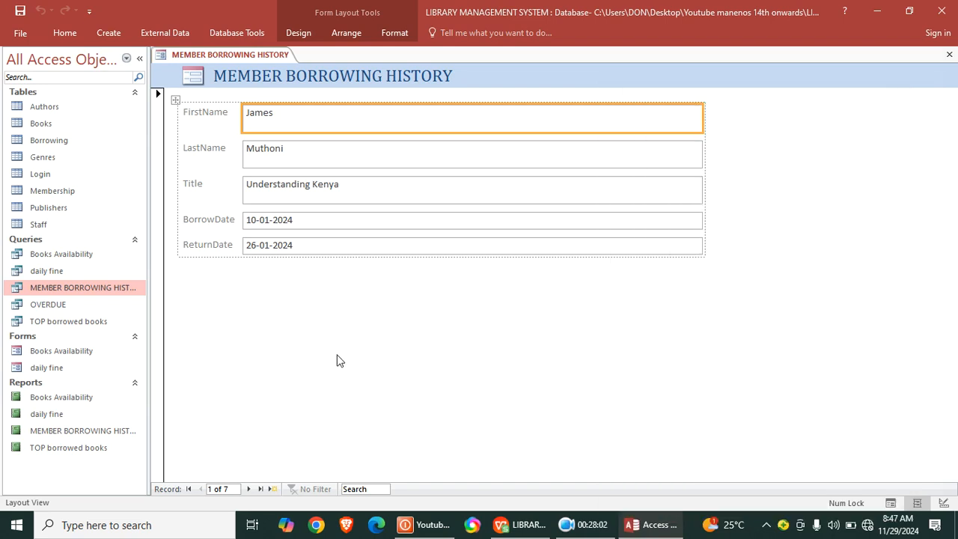
right_click(337, 361)
left_click(384, 241)
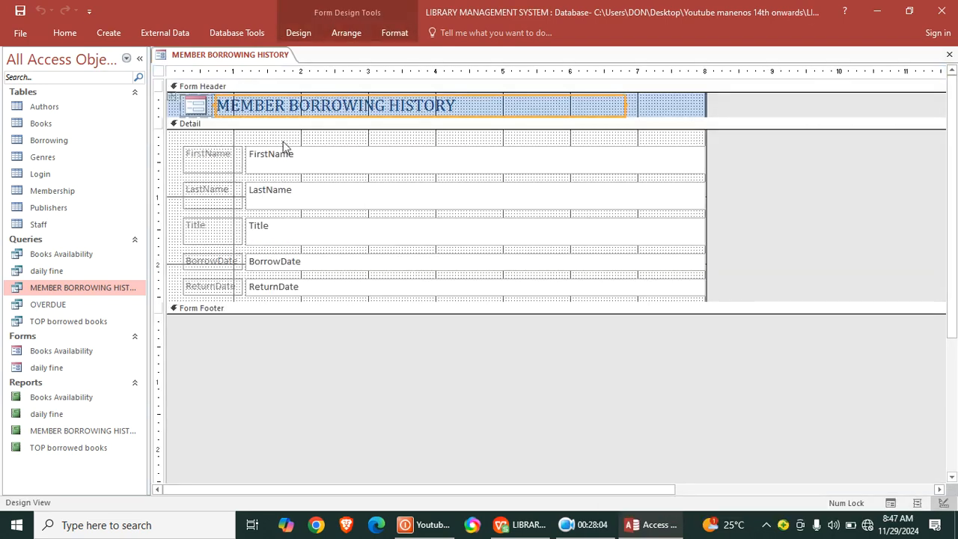
left_click_drag(290, 140, 479, 289)
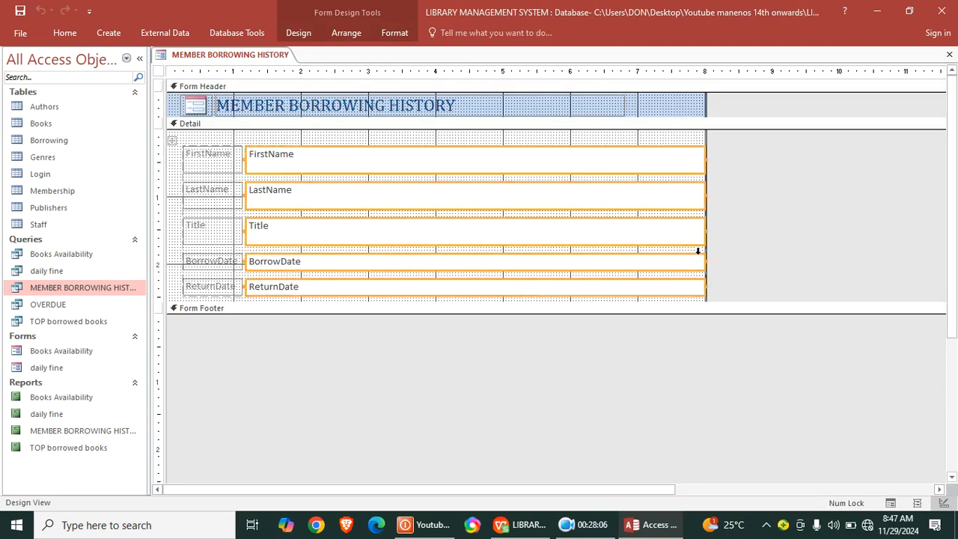
left_click_drag(704, 231, 492, 233)
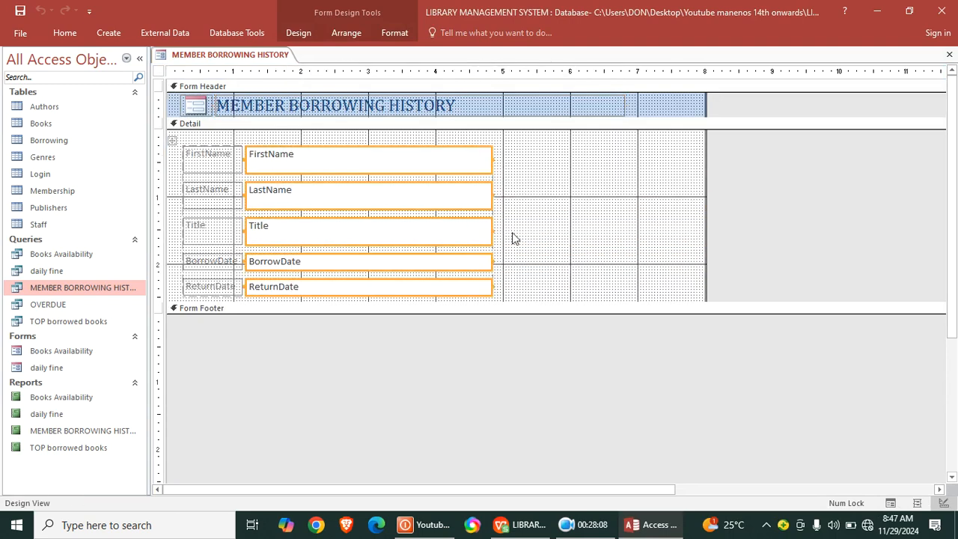
- Narrow the header title to end near the 5-inch mark and reduce the form's width to about 5.08 inches
left_click(546, 107)
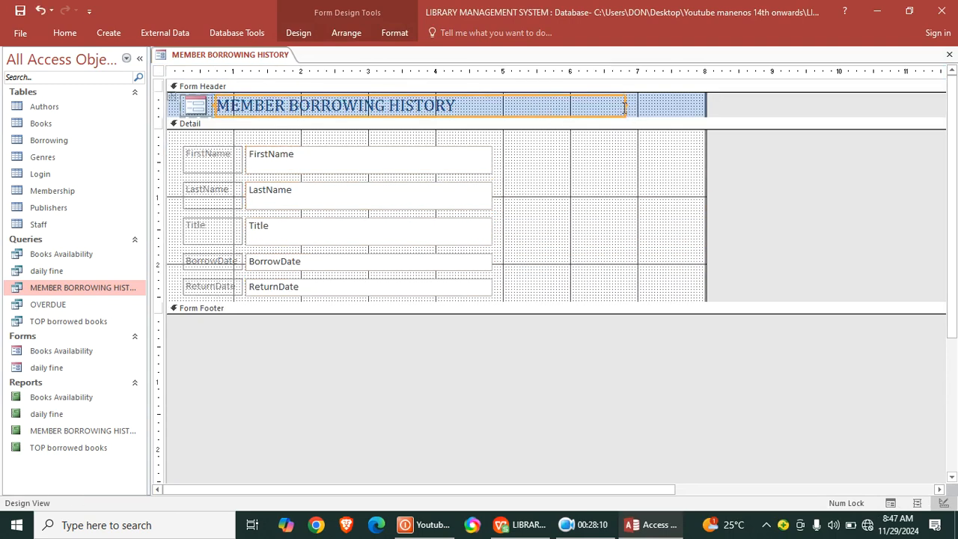
left_click_drag(628, 108, 503, 112)
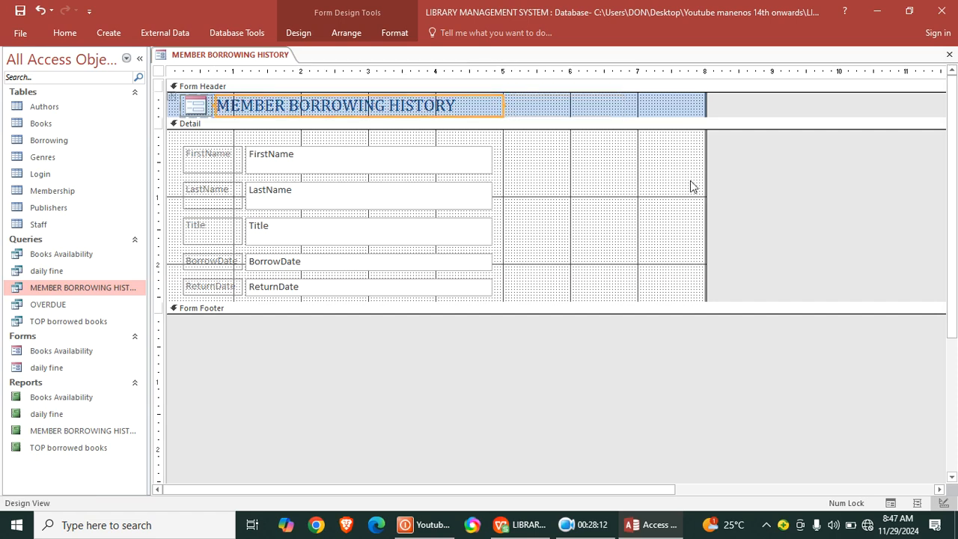
left_click_drag(705, 196, 509, 231)
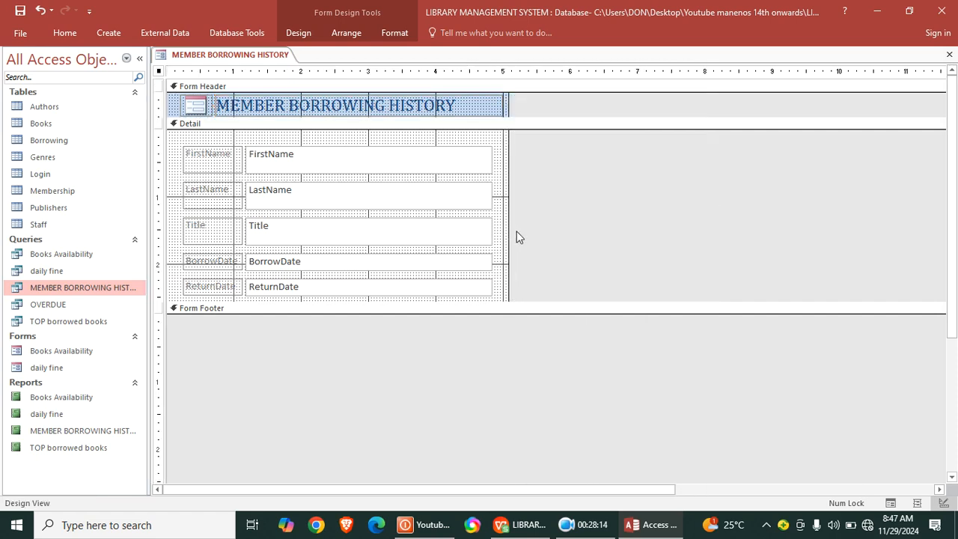
- Bold all field labels and text boxes and move them together to the upper-left corner of the Detail section
left_click_drag(179, 146, 495, 271)
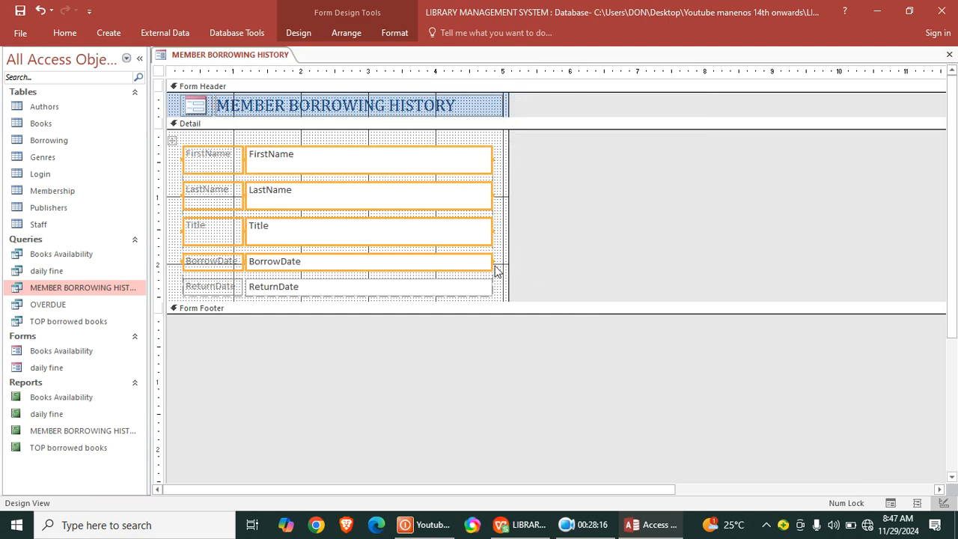
left_click(414, 143)
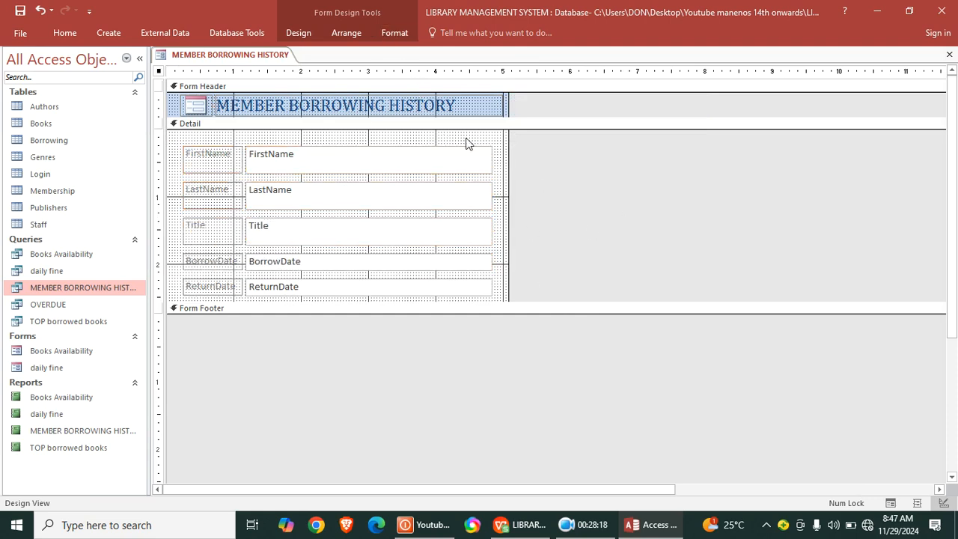
left_click_drag(495, 137, 189, 301)
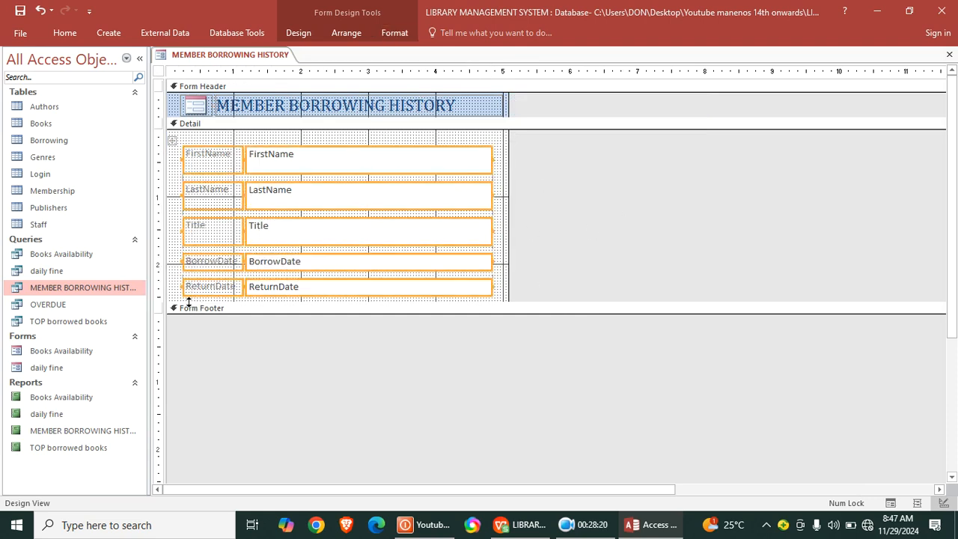
left_click(393, 33)
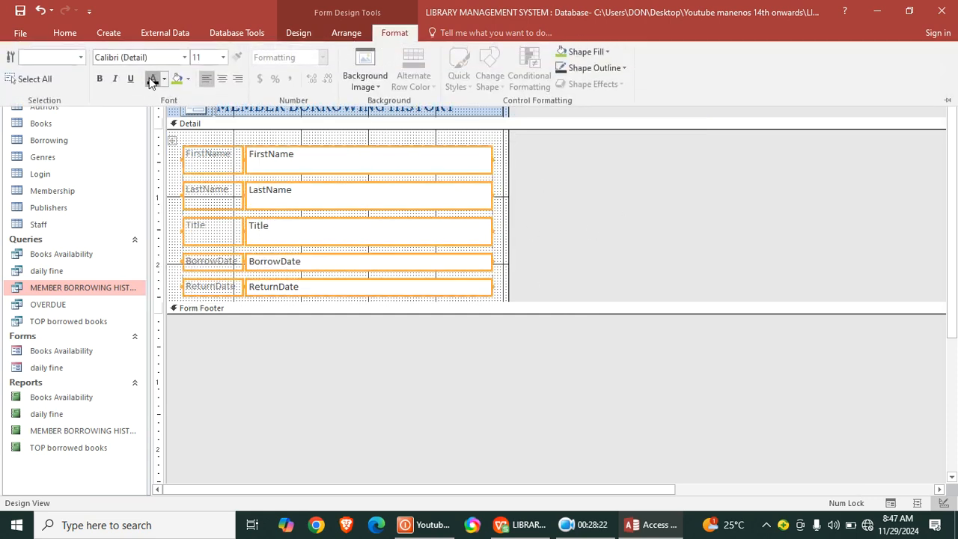
left_click(99, 79)
left_click(172, 140)
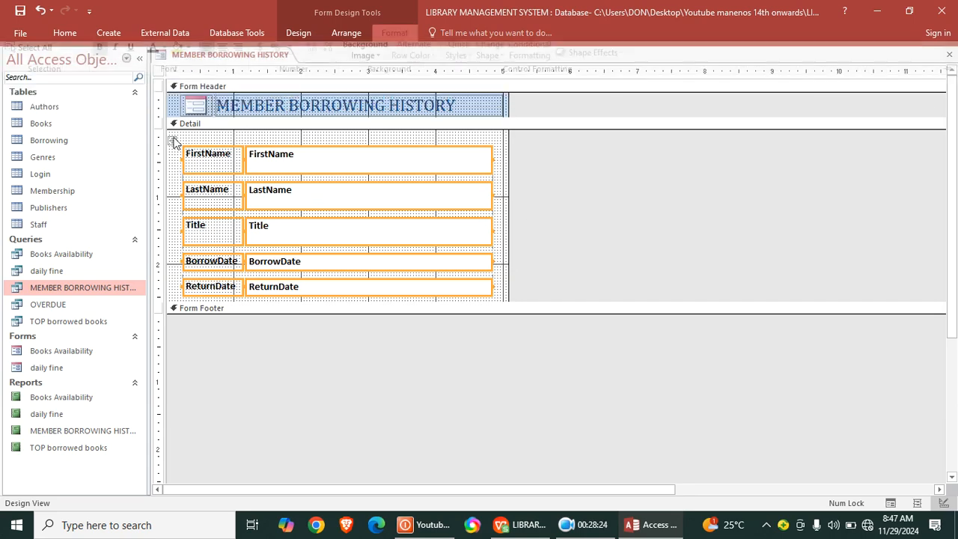
left_click_drag(169, 146, 158, 131)
left_click(636, 226)
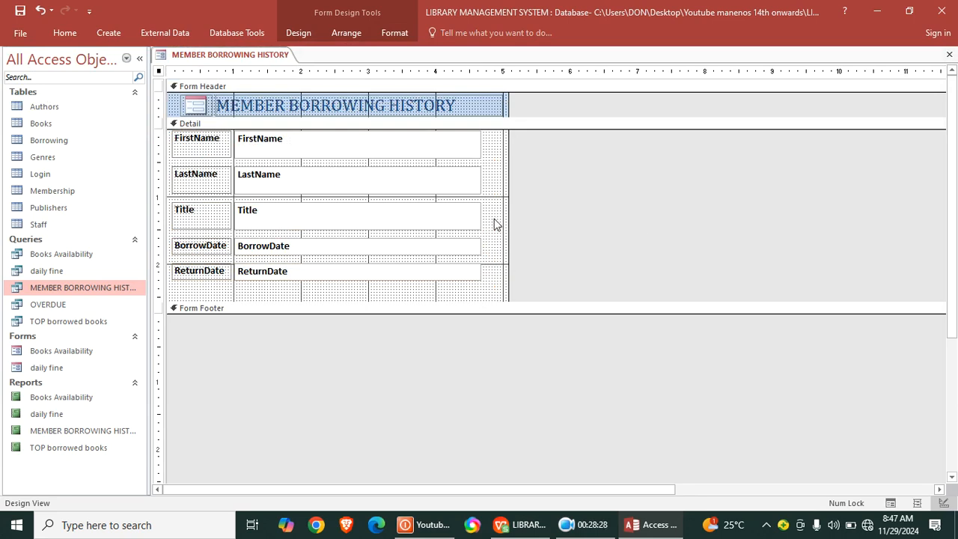
- Fill the Detail section's background with the standard golden-orange colour
right_click(503, 180)
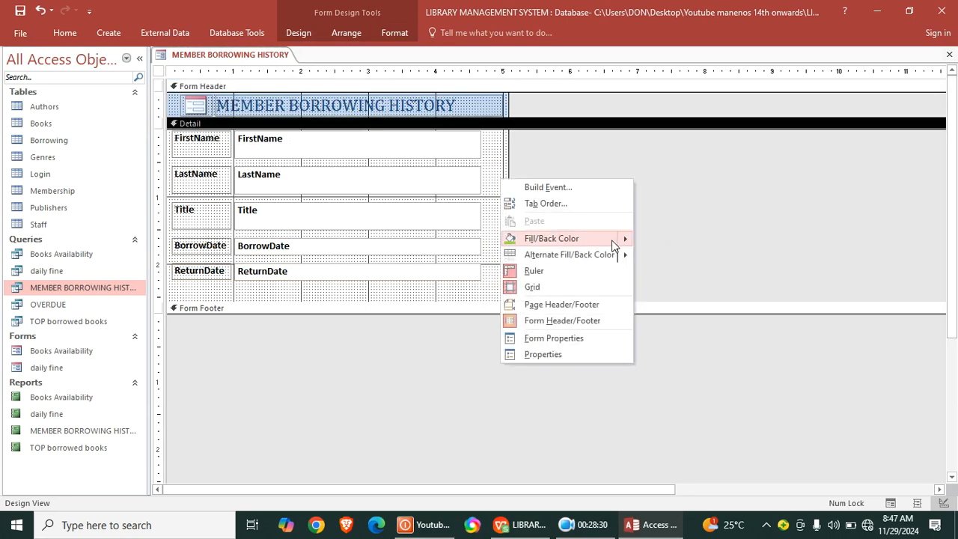
mouse_move(618, 241)
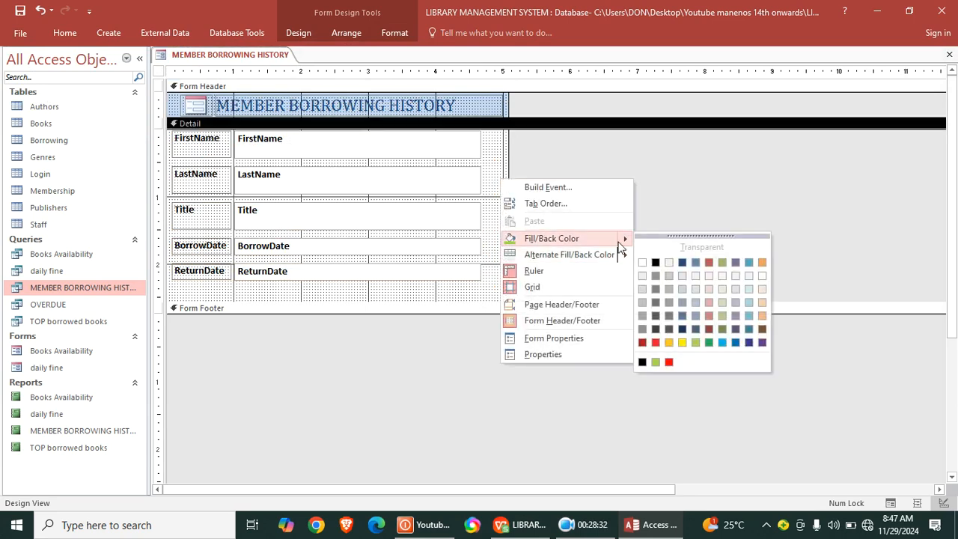
left_click(668, 343)
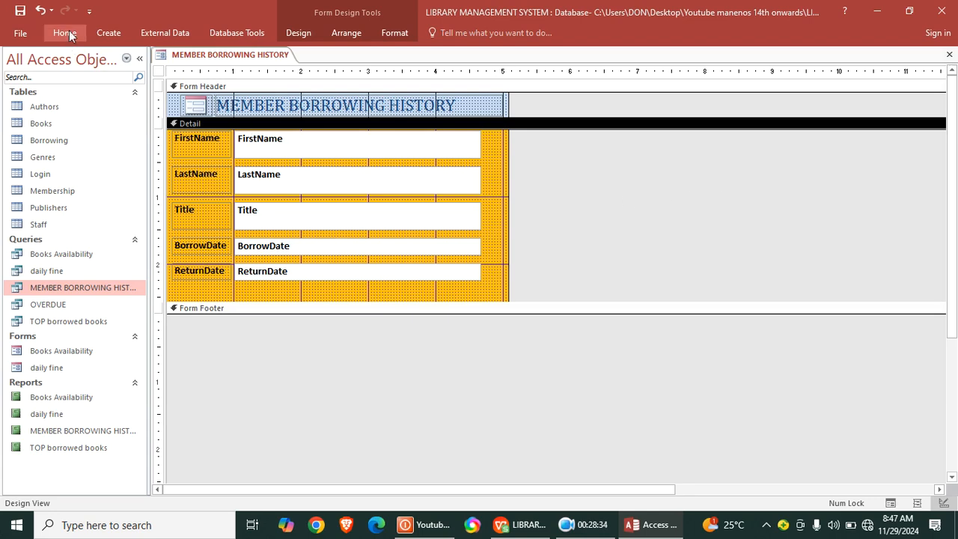
- Set the form's Pop Up and Modal properties to Yes, save it as MEMBER BORROWING HISTORY and close it
double_click(159, 73)
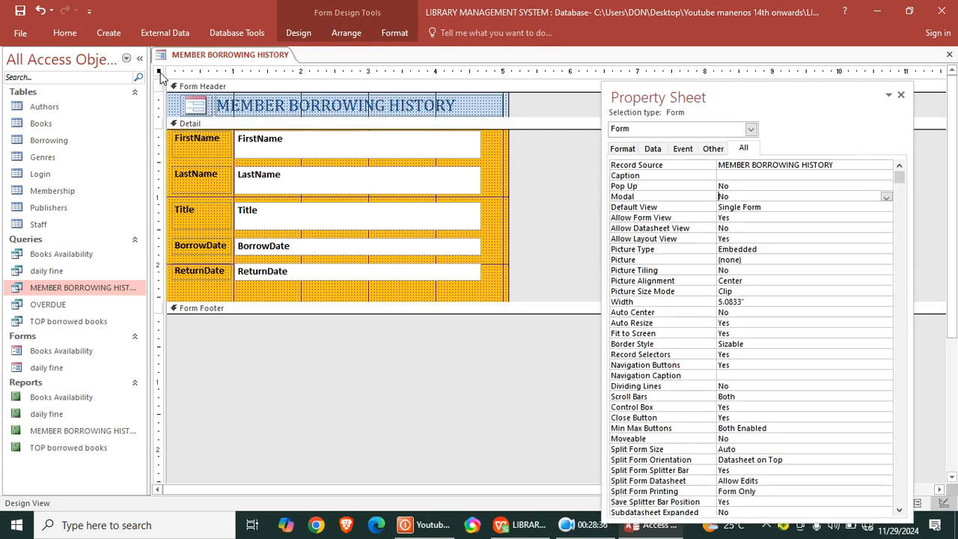
double_click(723, 186)
double_click(723, 196)
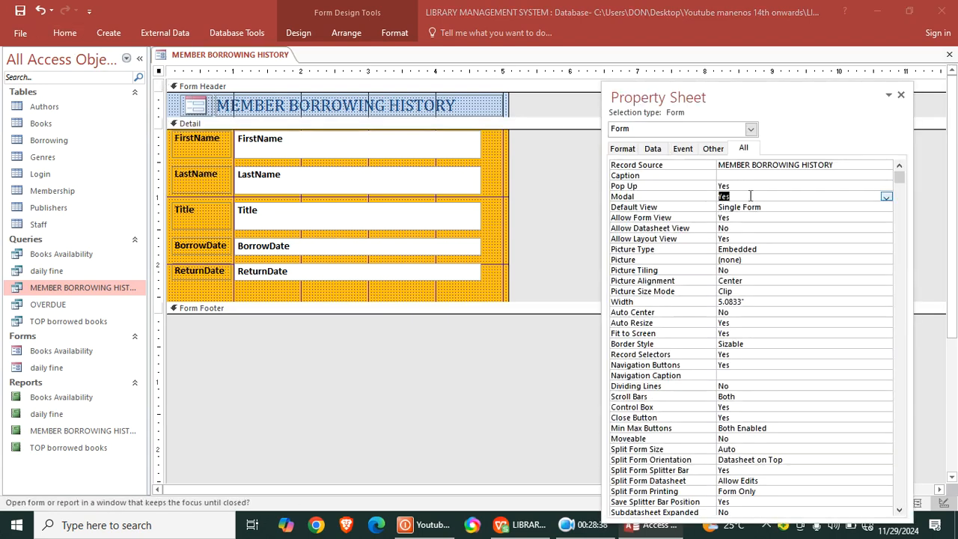
left_click(21, 11)
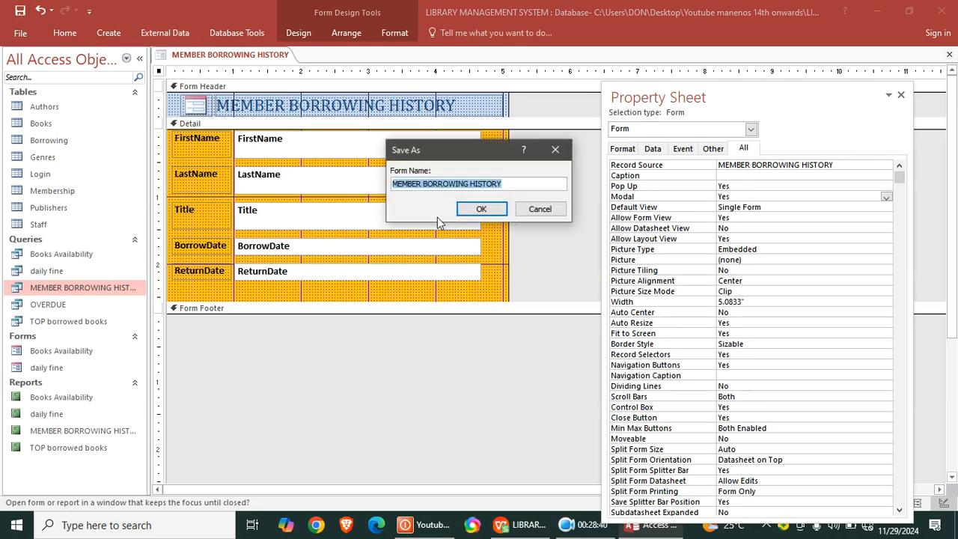
left_click(480, 209)
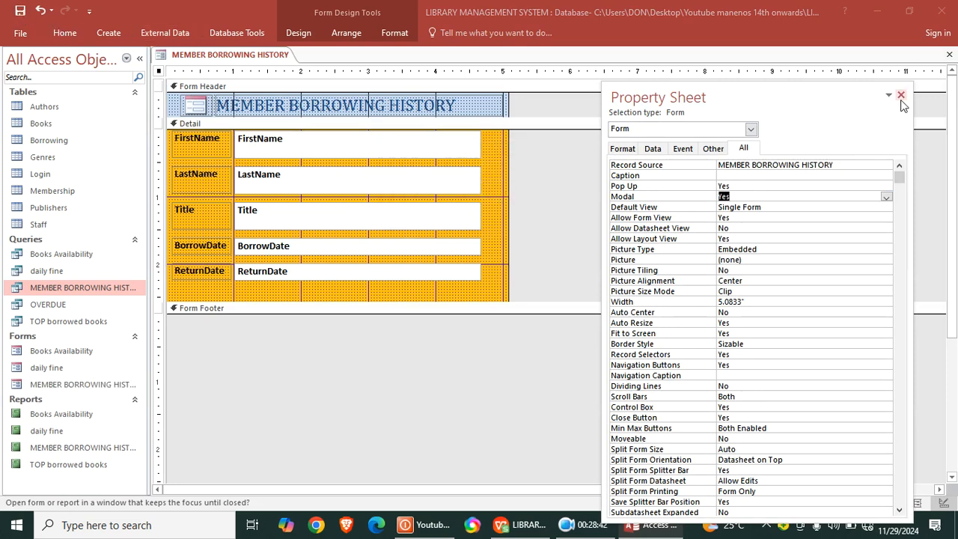
left_click(900, 96)
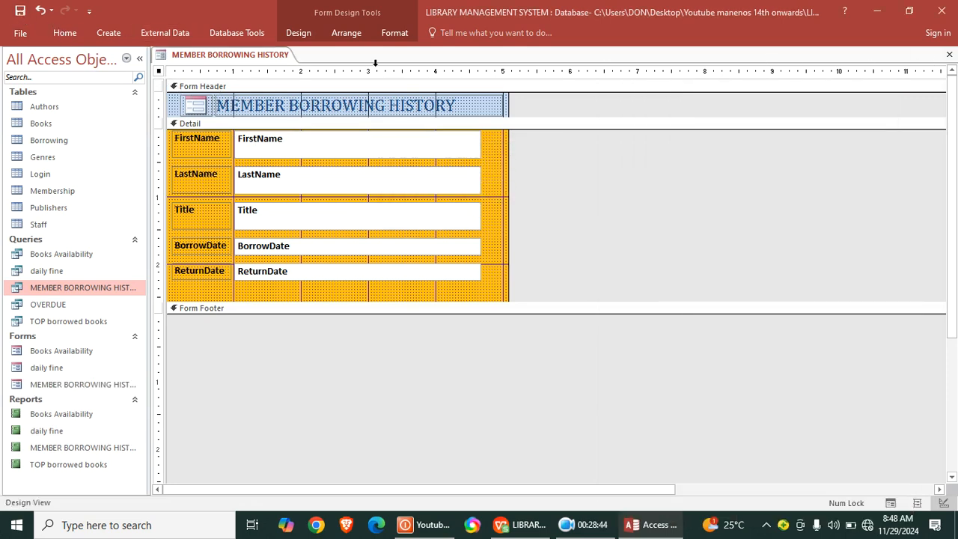
left_click(948, 54)
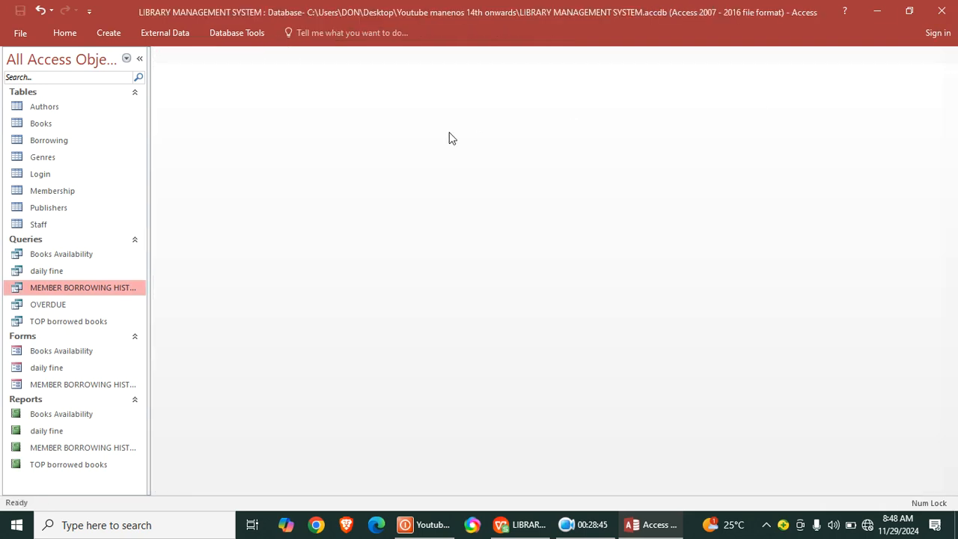
- Create a form from the Membership table
left_click(70, 193)
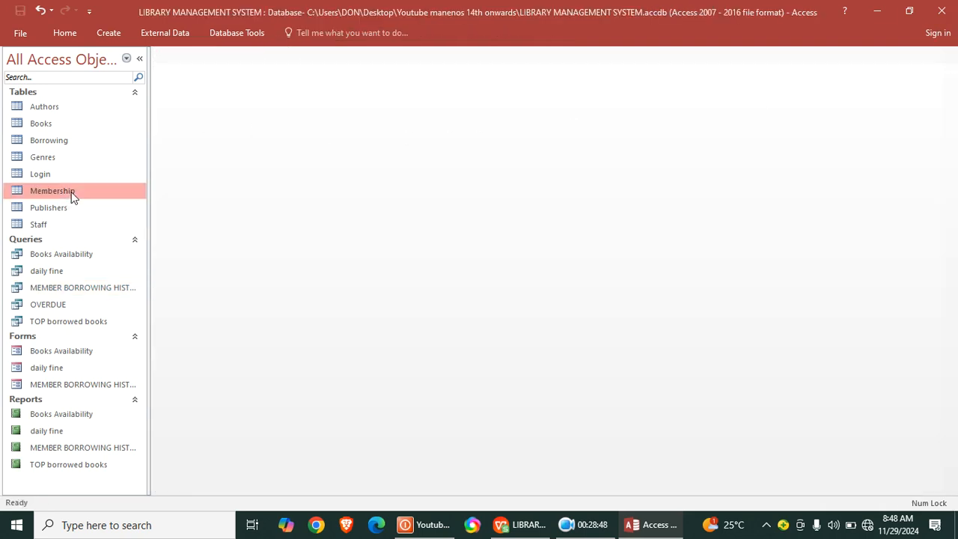
left_click(108, 33)
left_click(244, 80)
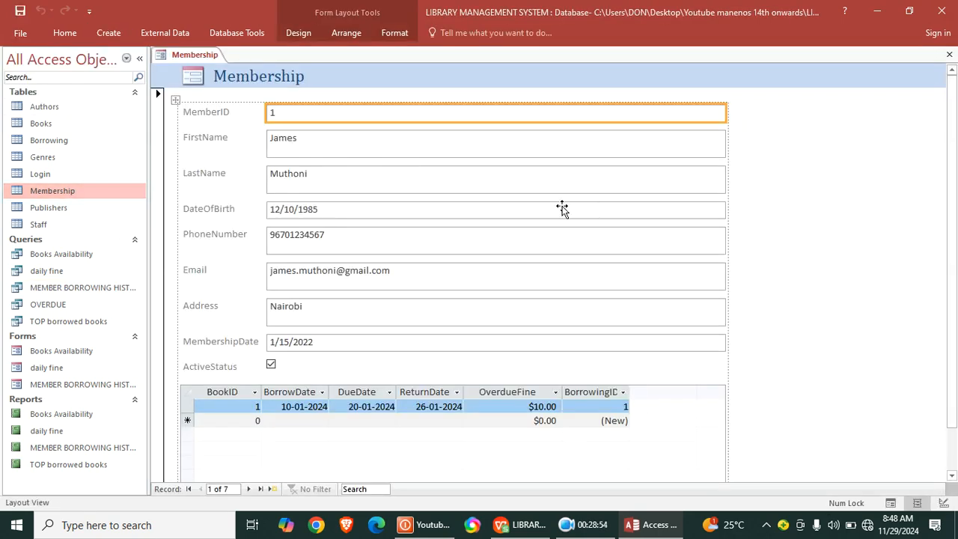
- Show the Membership form in Design View and bold all its field labels and text boxes from MemberID to ActiveStatus
right_click(810, 135)
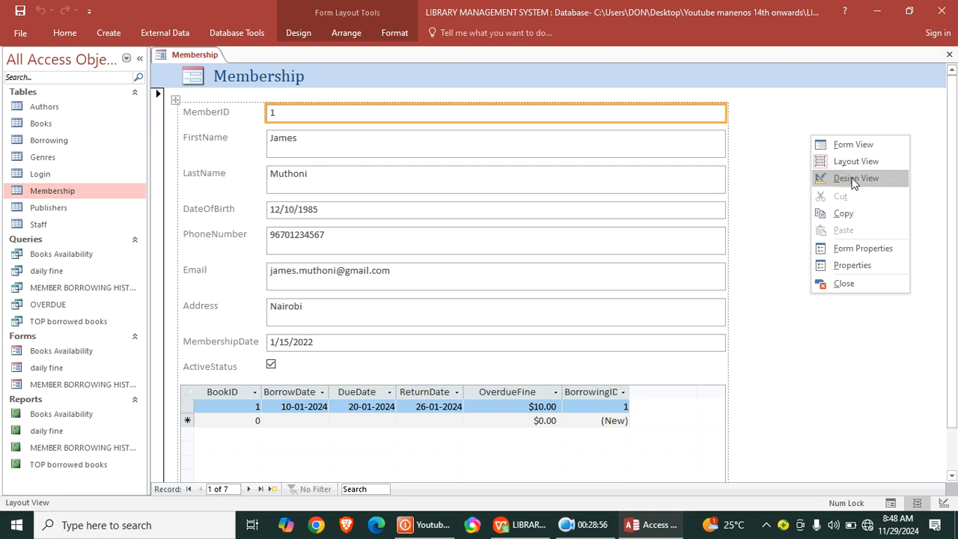
left_click(844, 177)
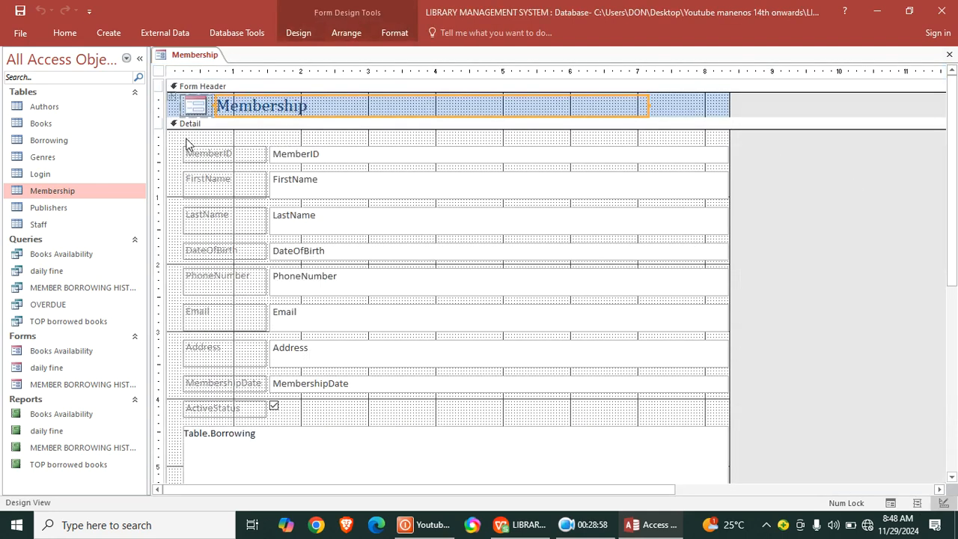
left_click_drag(187, 139, 669, 416)
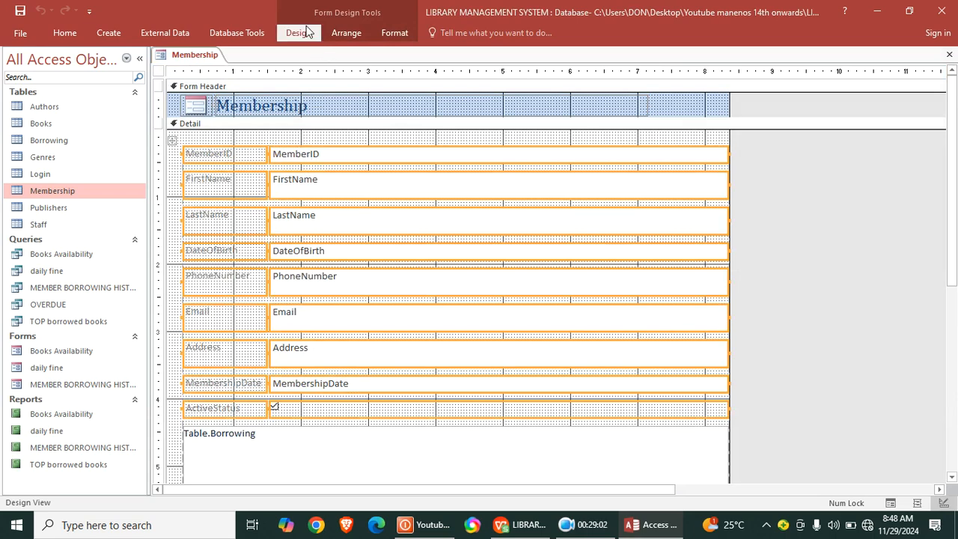
left_click(304, 31)
left_click(395, 32)
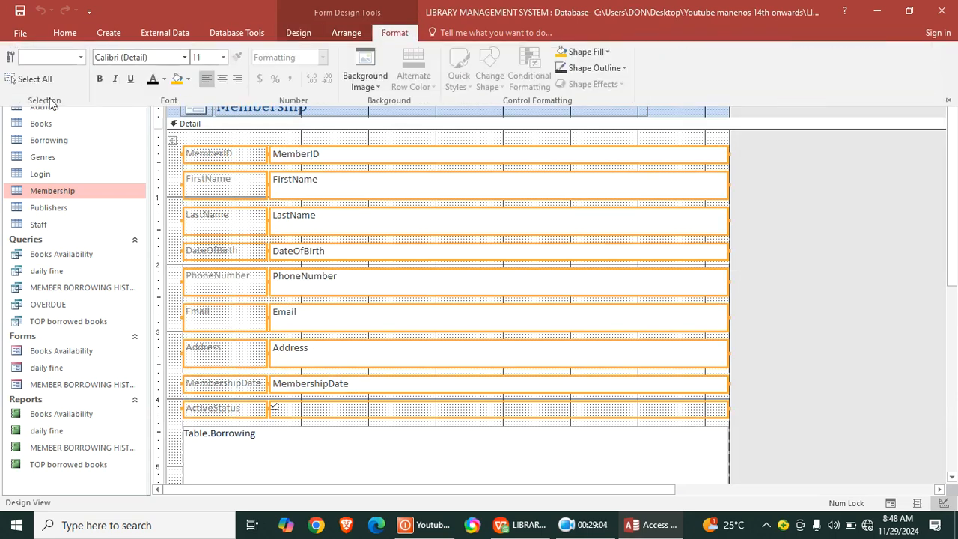
left_click(99, 78)
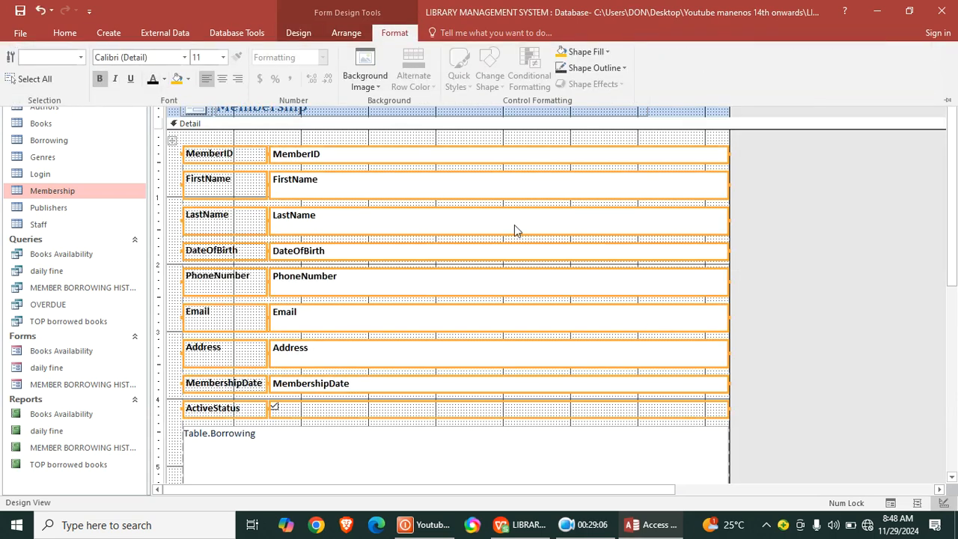
left_click(759, 216)
left_click(802, 156)
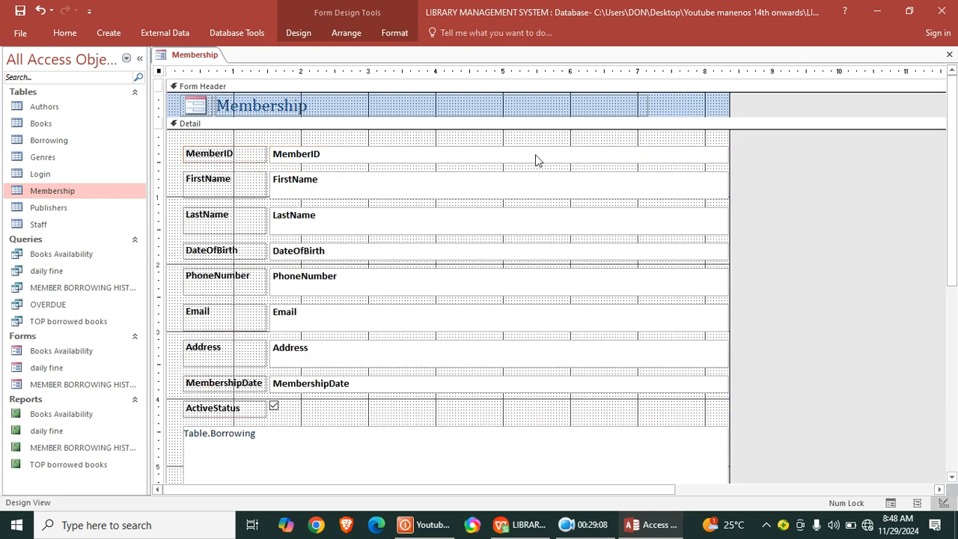
- Clear the Link Child Fields and Link Master Fields properties of the Borrowing subform
scroll(399, 337, "down", 3)
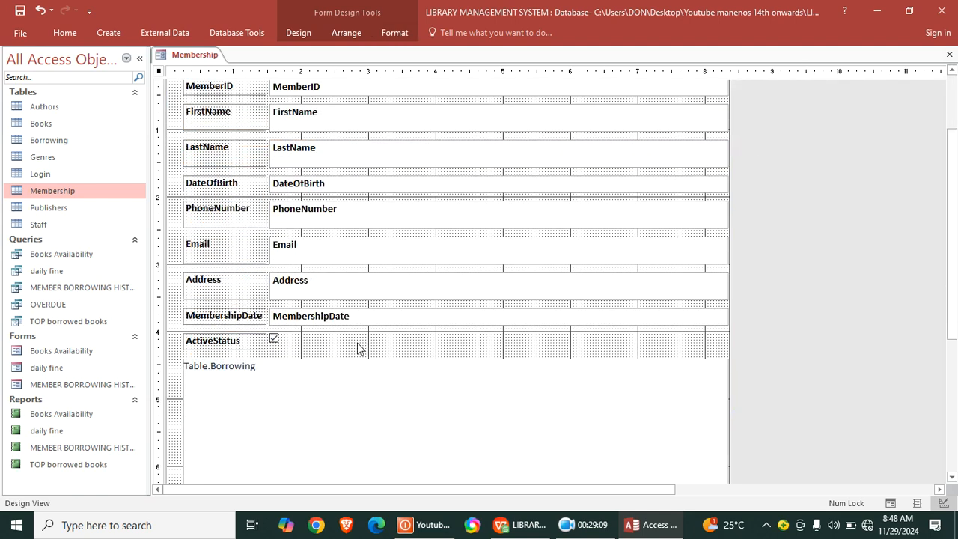
left_click(258, 367)
double_click(160, 71)
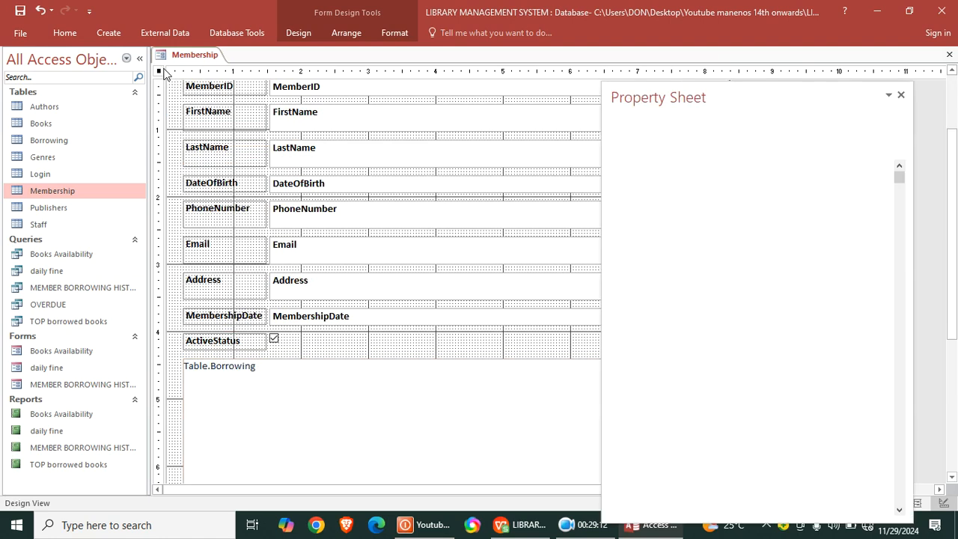
left_click(226, 419)
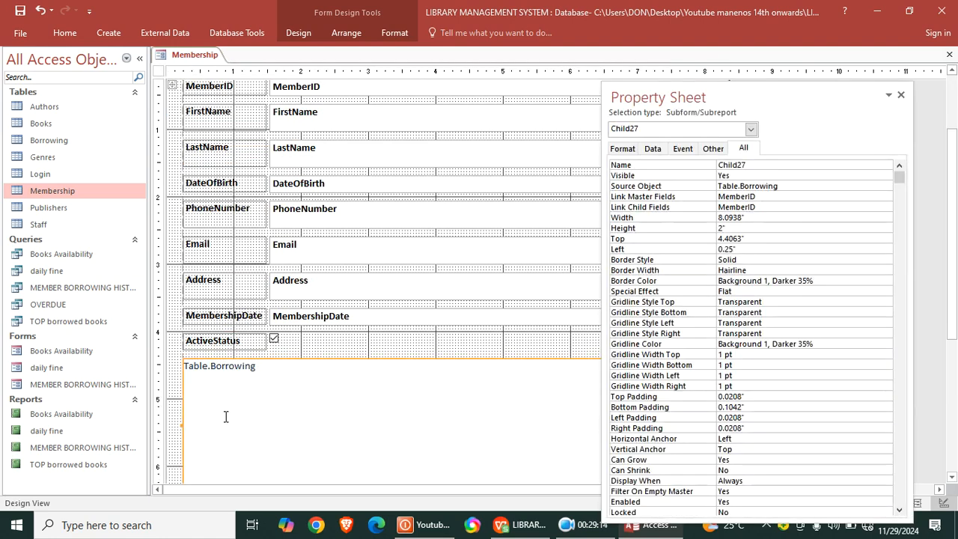
left_click(771, 203)
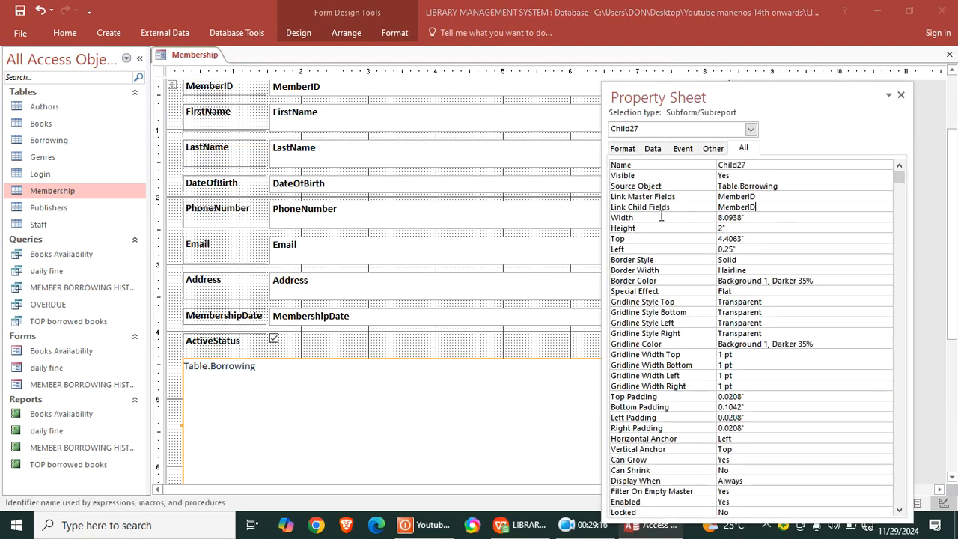
key("BackSpace")
left_click_drag(774, 197, 705, 195)
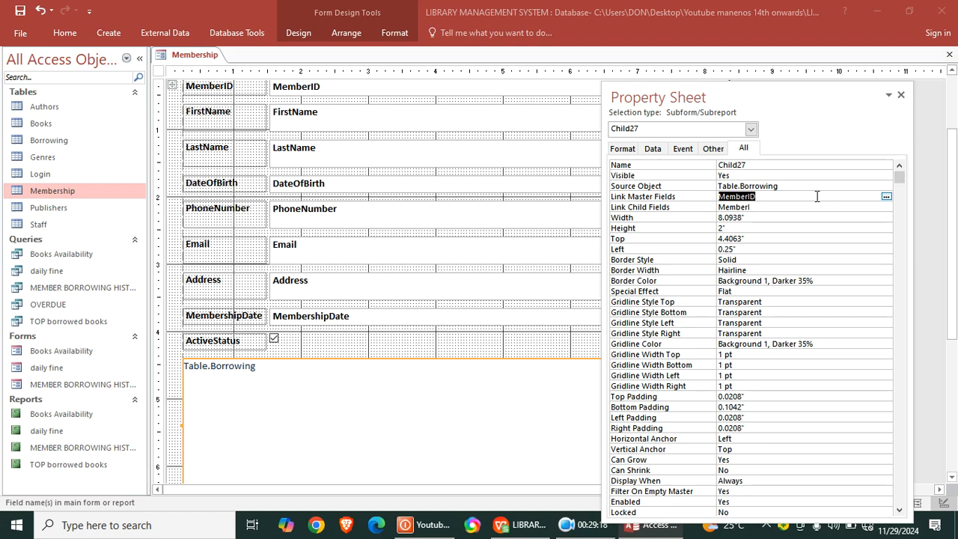
left_click_drag(786, 209, 685, 207)
key("BackSpace")
left_click_drag(767, 197, 711, 196)
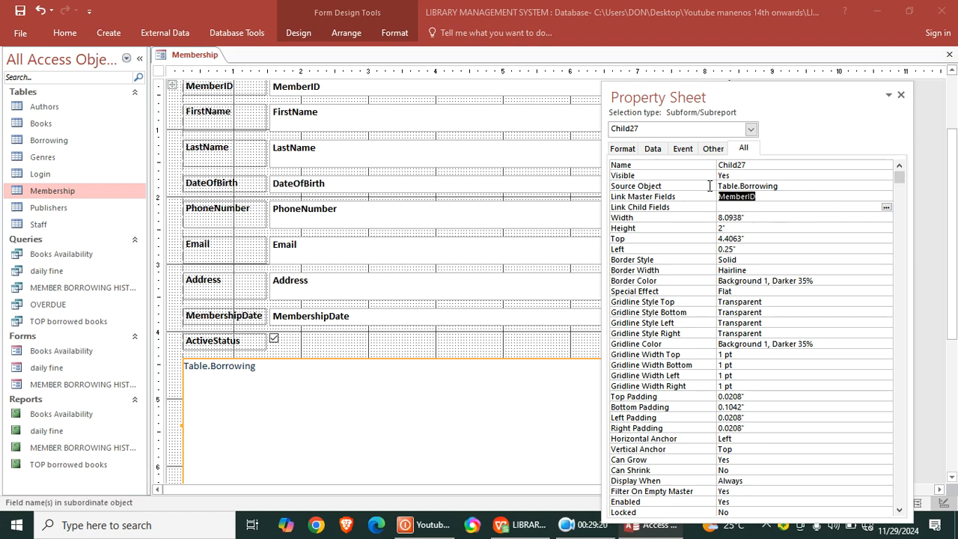
key("BackSpace")
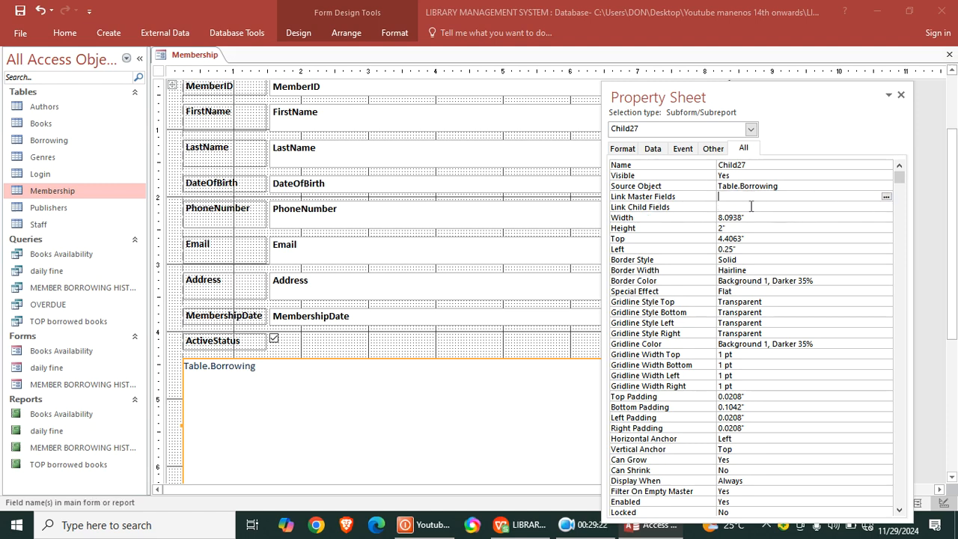
- Save the form as Membership and show it in Form View
left_click(20, 11)
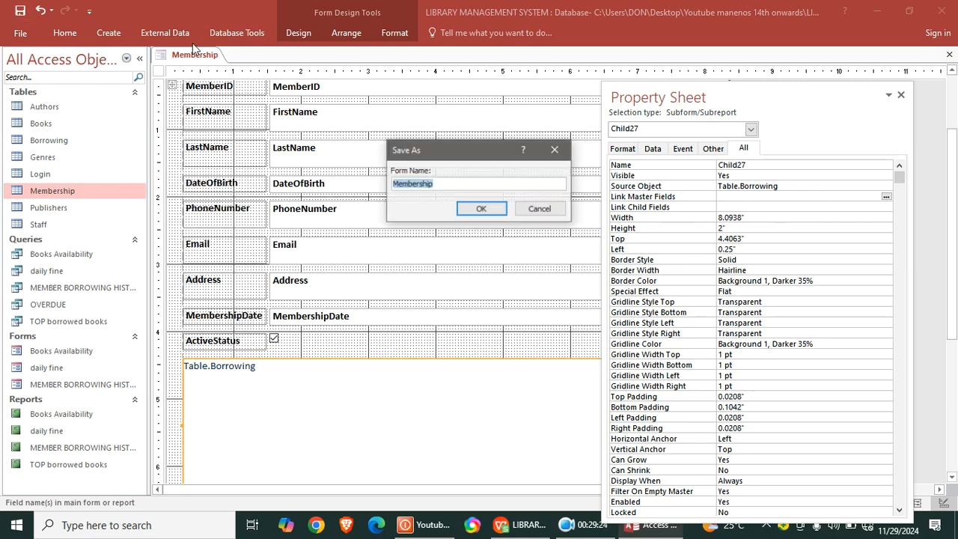
left_click(480, 210)
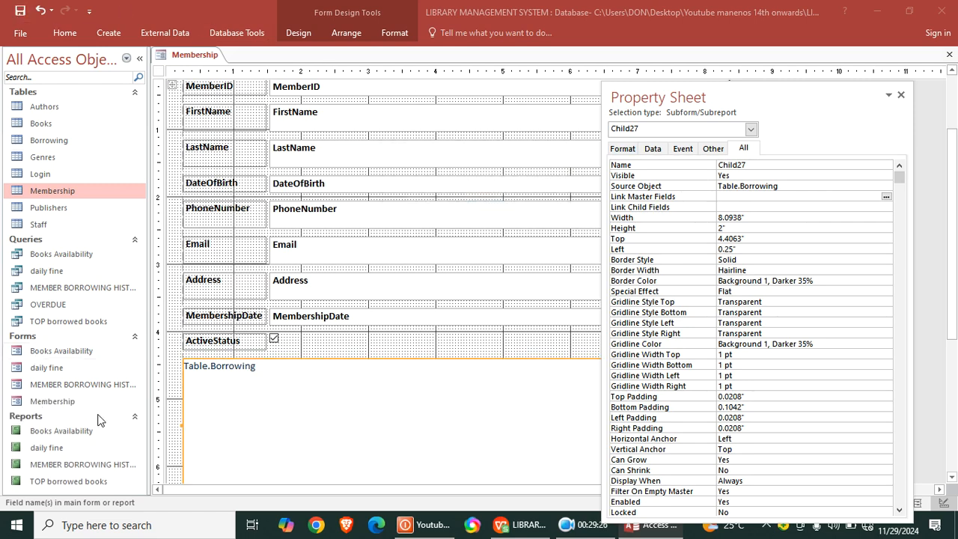
double_click(57, 405)
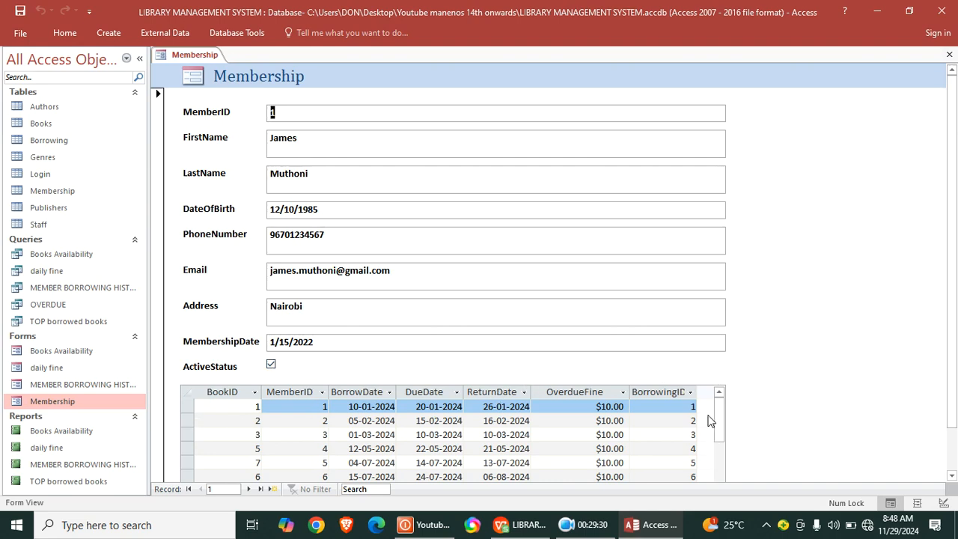
- Return the Membership form to Design View and close its property sheet
right_click(812, 121)
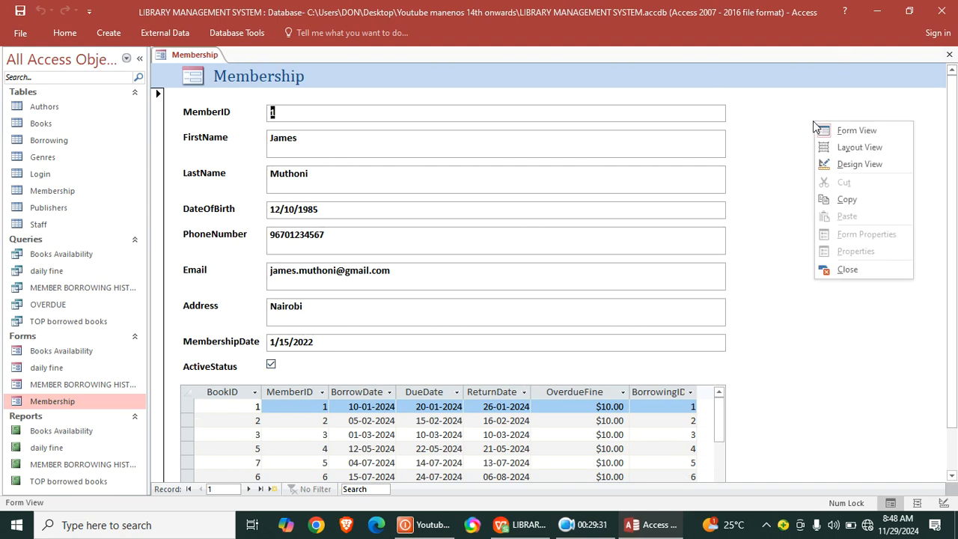
left_click(844, 163)
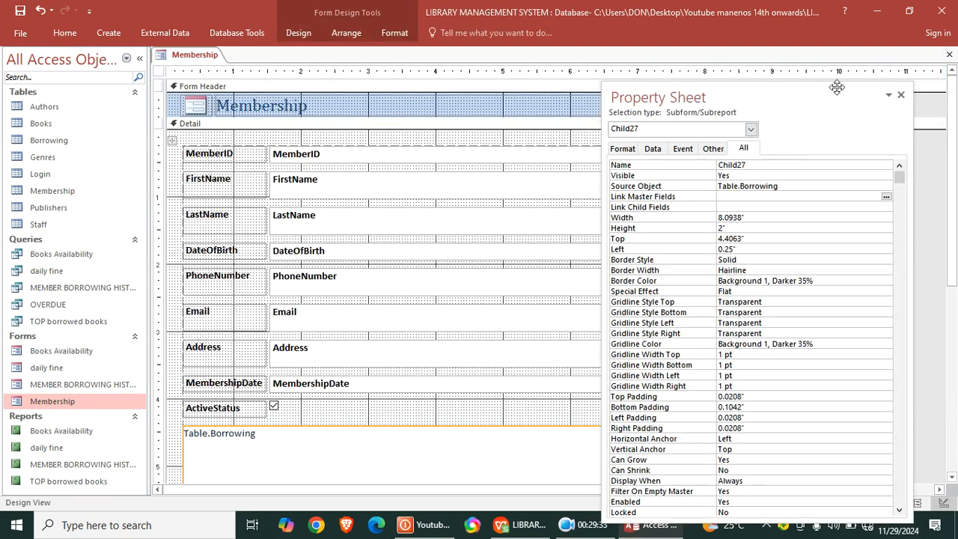
left_click(900, 94)
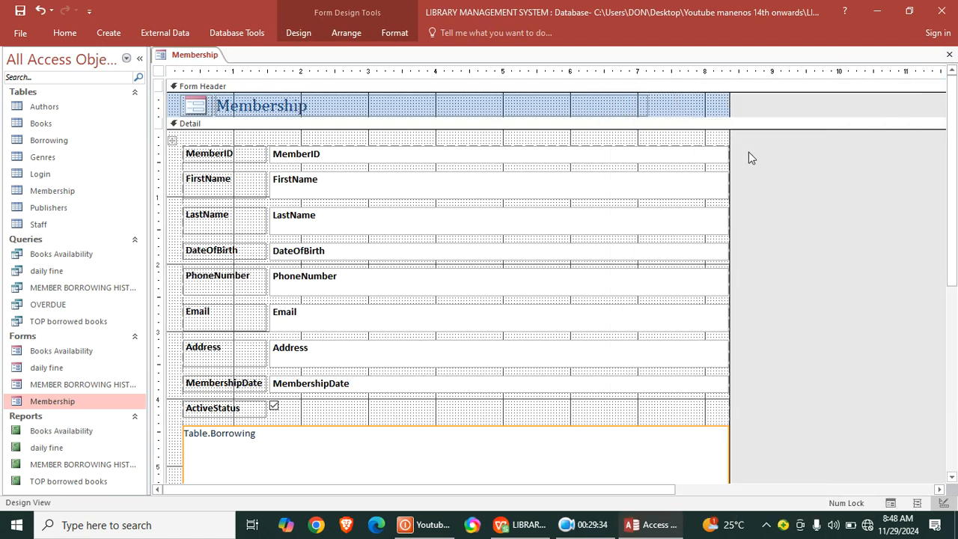
left_click(643, 410)
left_click_drag(644, 411, 522, 204)
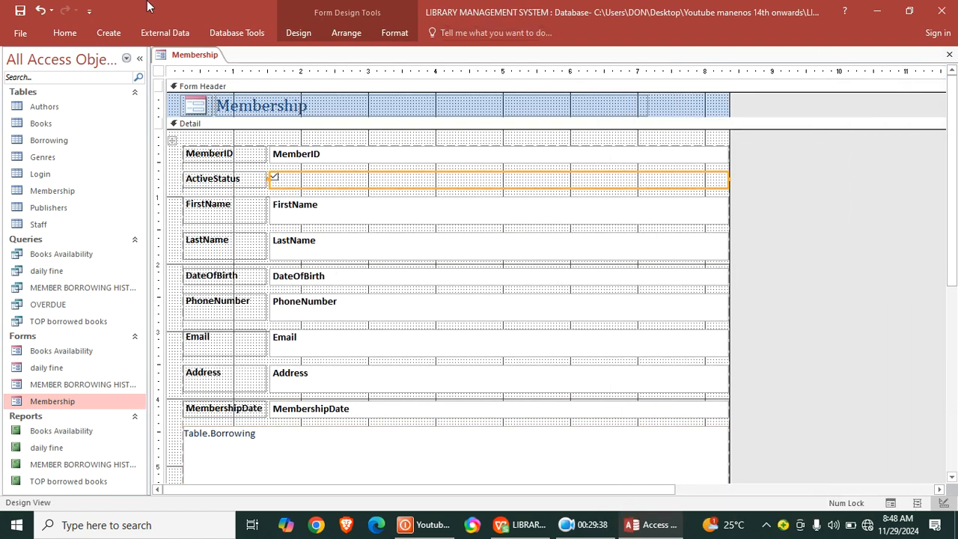
left_click(41, 10)
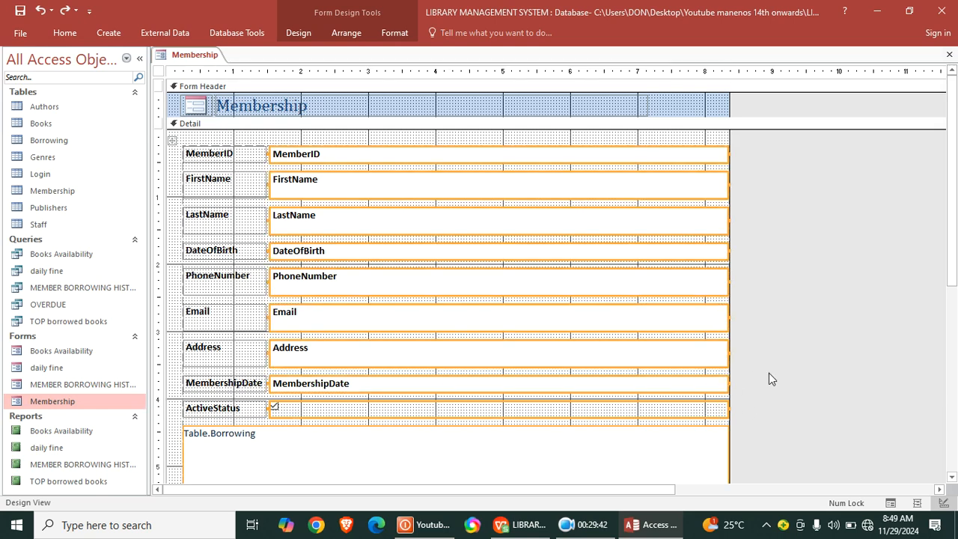
- Widen the form's design area to about 8.8 inches, leaving empty Detail space beside the fields
left_click(764, 426)
left_click_drag(727, 420, 181, 148)
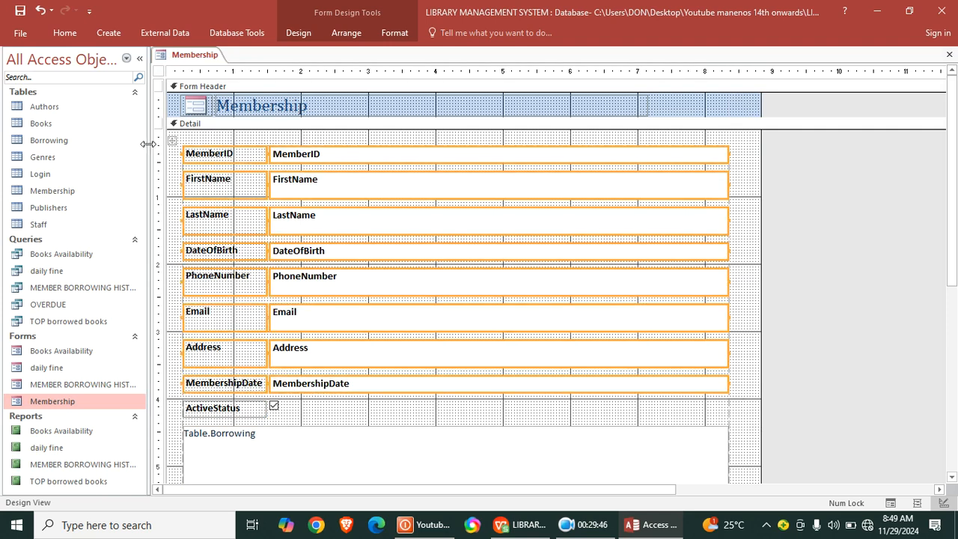
left_click(754, 308)
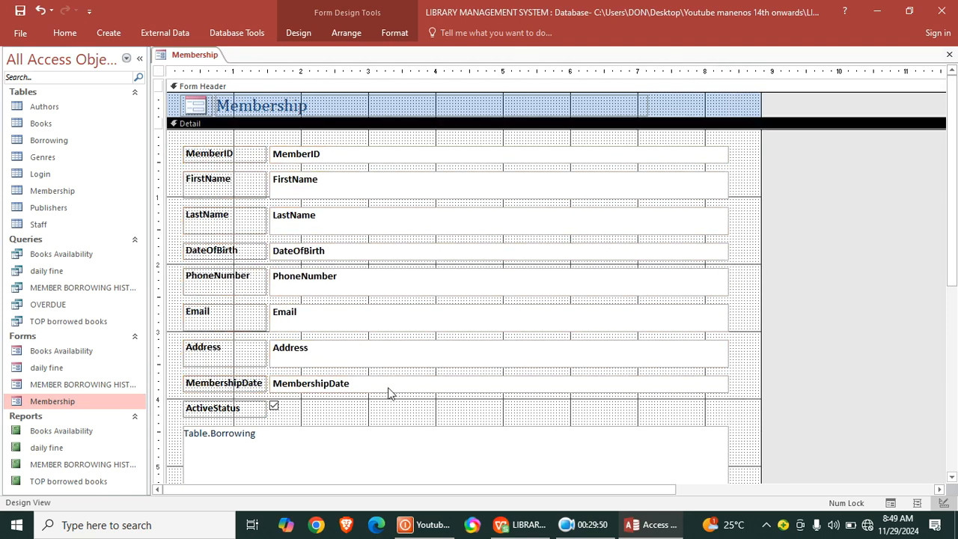
- Fill the Detail section's background with a light salmon-pink theme colour and save the form
right_click(391, 411)
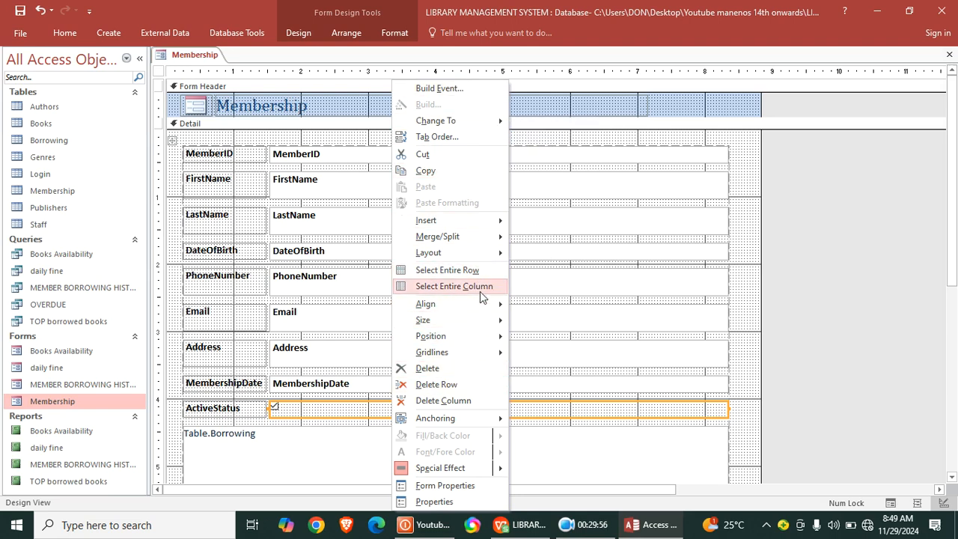
left_click(784, 309)
right_click(743, 274)
mouse_move(829, 336)
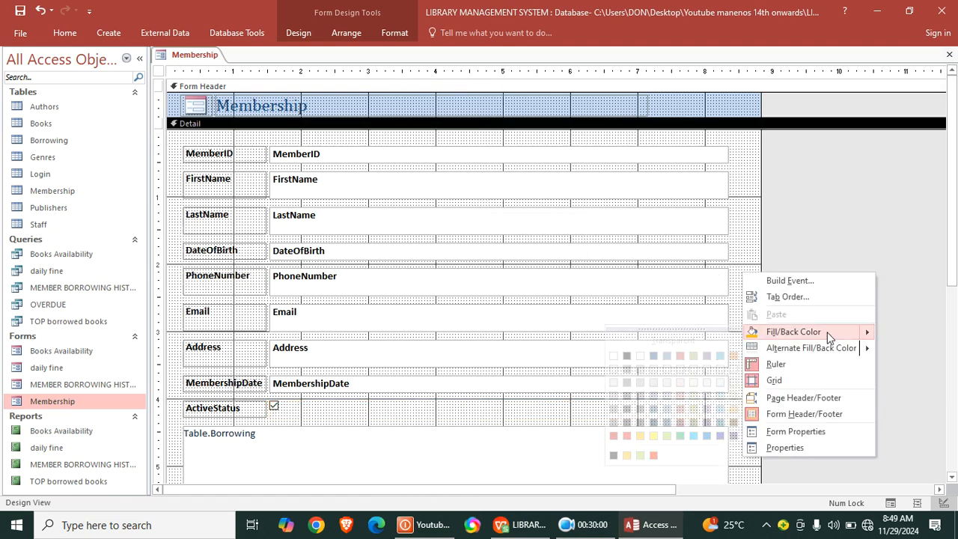
left_click(680, 395)
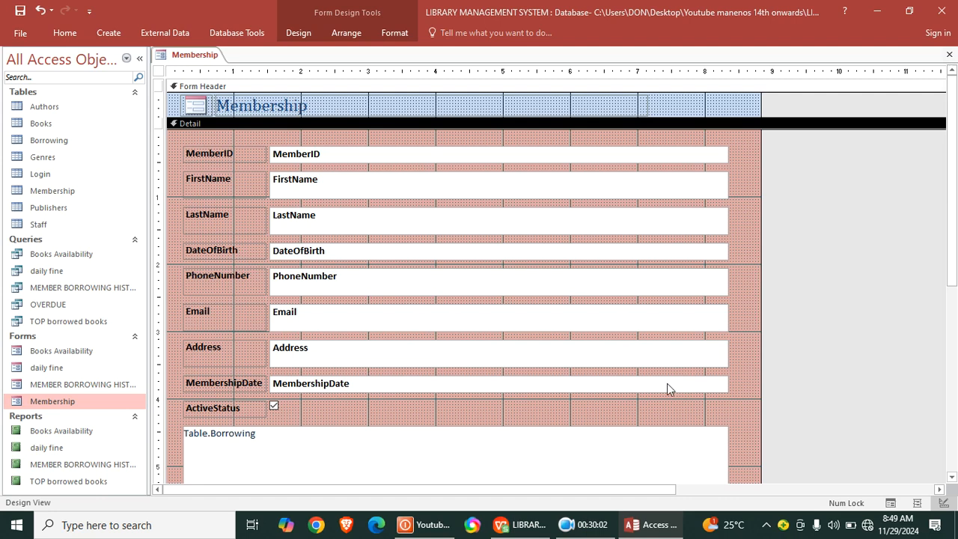
left_click(20, 11)
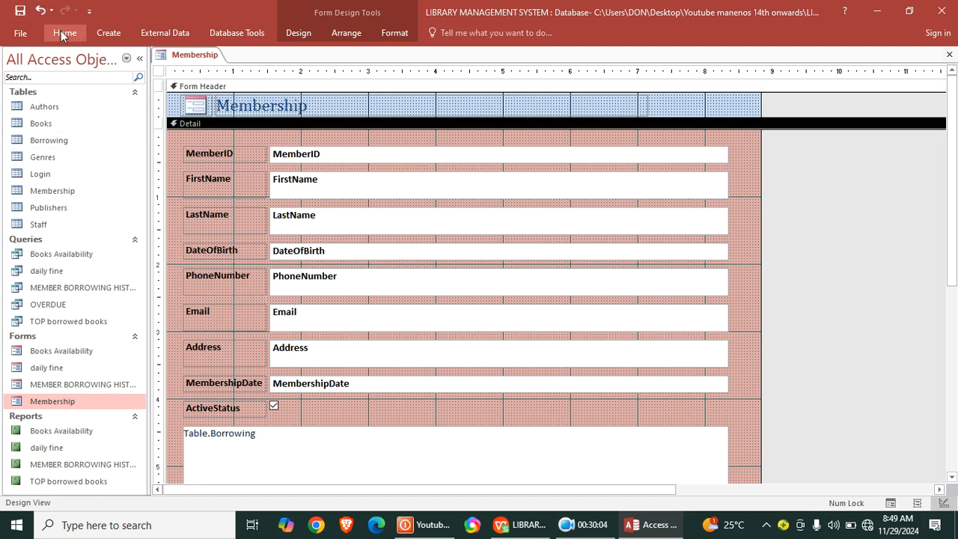
- Browse the Membership form's records in Form View through to a new blank record, and close the form
left_click(64, 32)
left_click(16, 75)
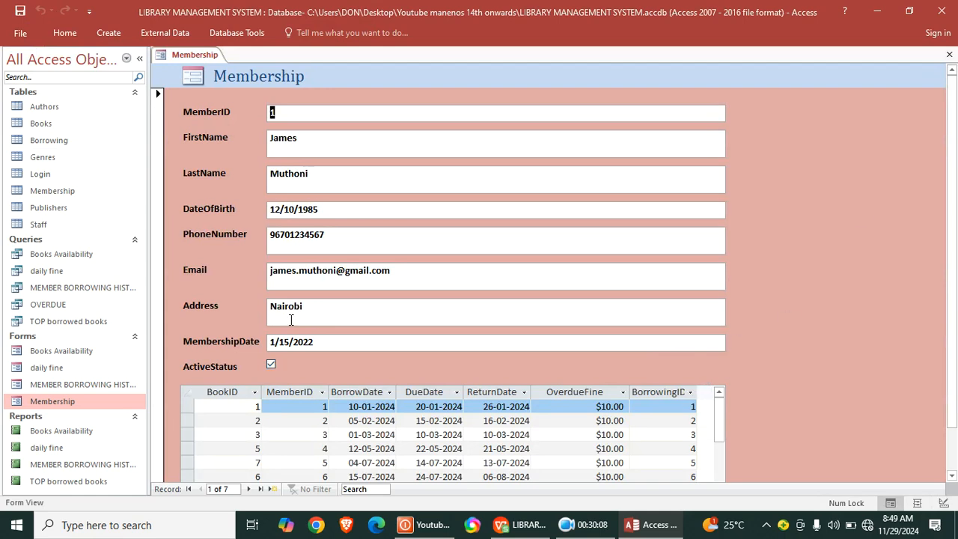
left_click(247, 488)
left_click(248, 488)
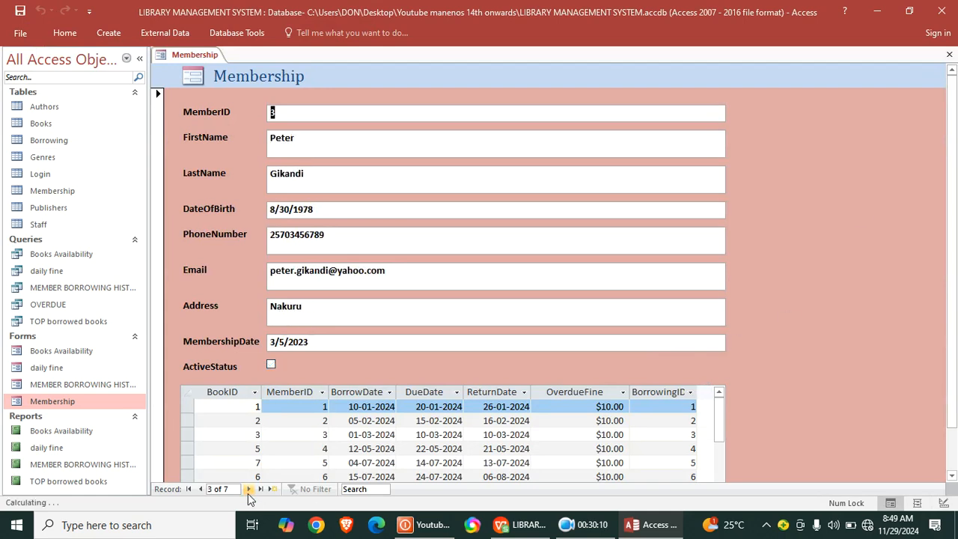
left_click(248, 488)
left_click(248, 489)
left_click(247, 489)
left_click(247, 489)
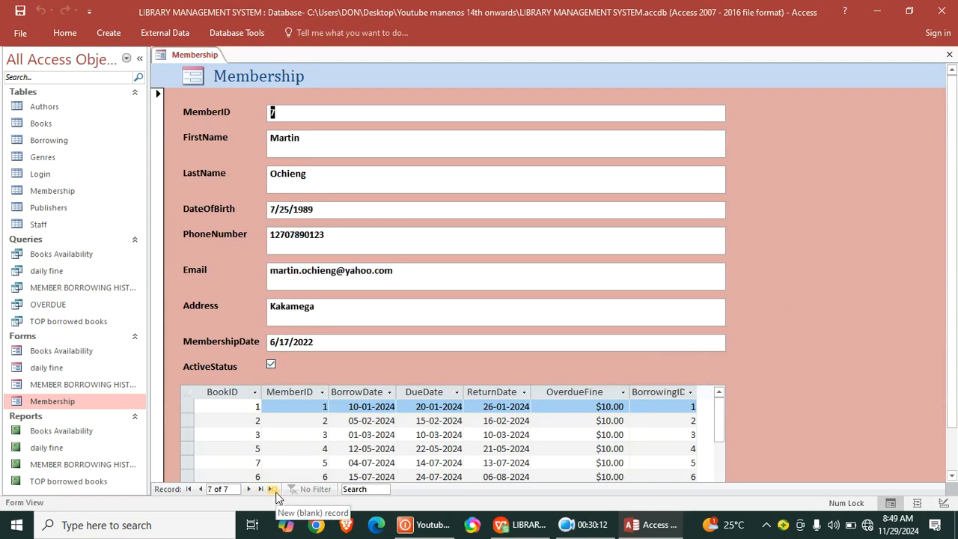
left_click(274, 490)
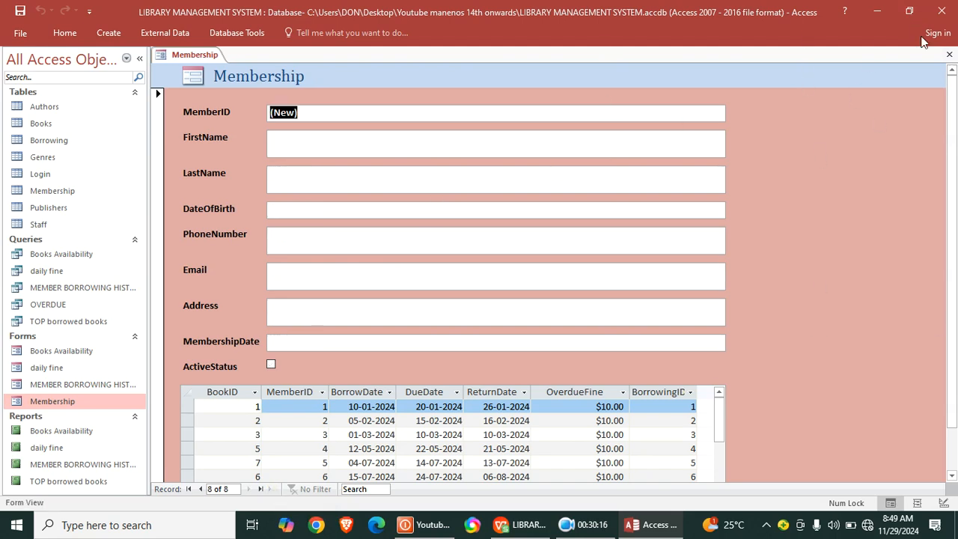
left_click(948, 55)
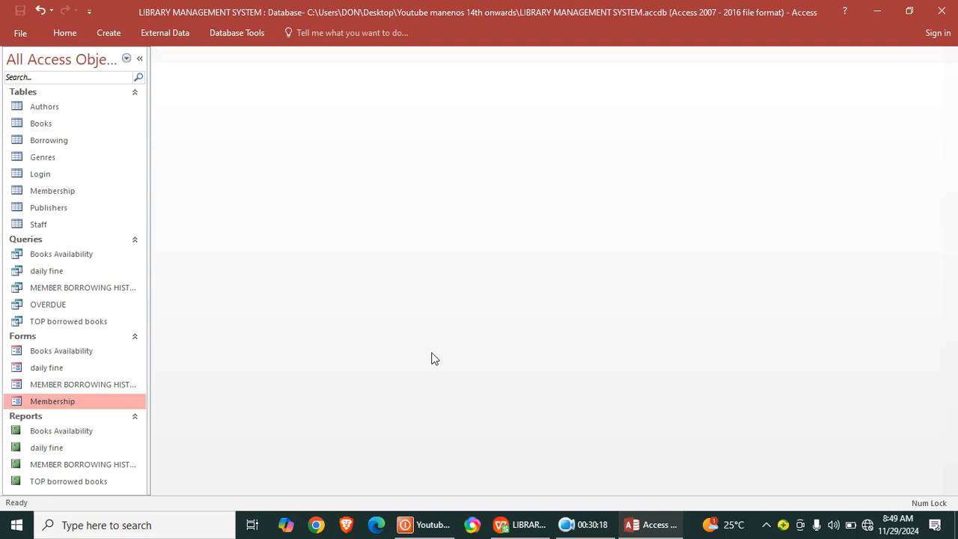
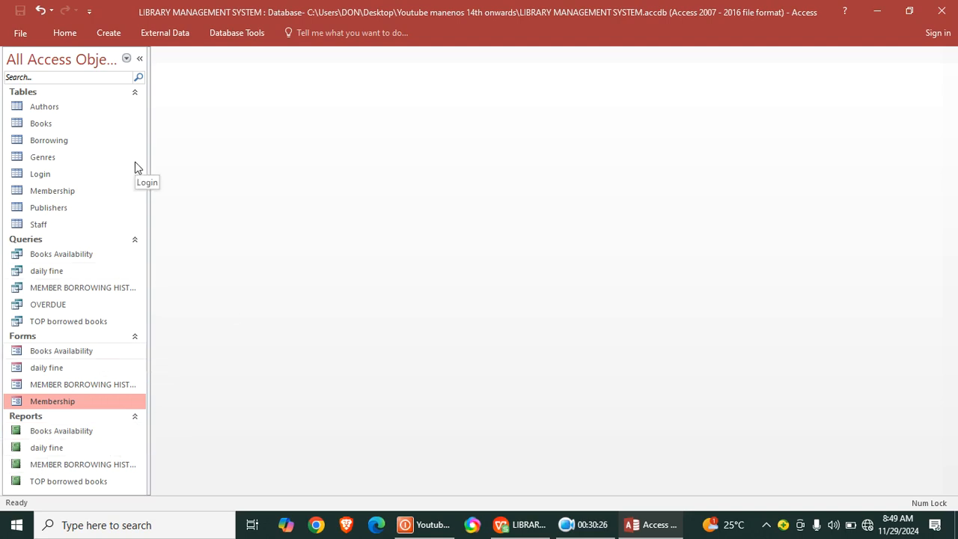
- Create a new blank form in Design View and widen its Detail section beyond 11 inches
left_click(97, 33)
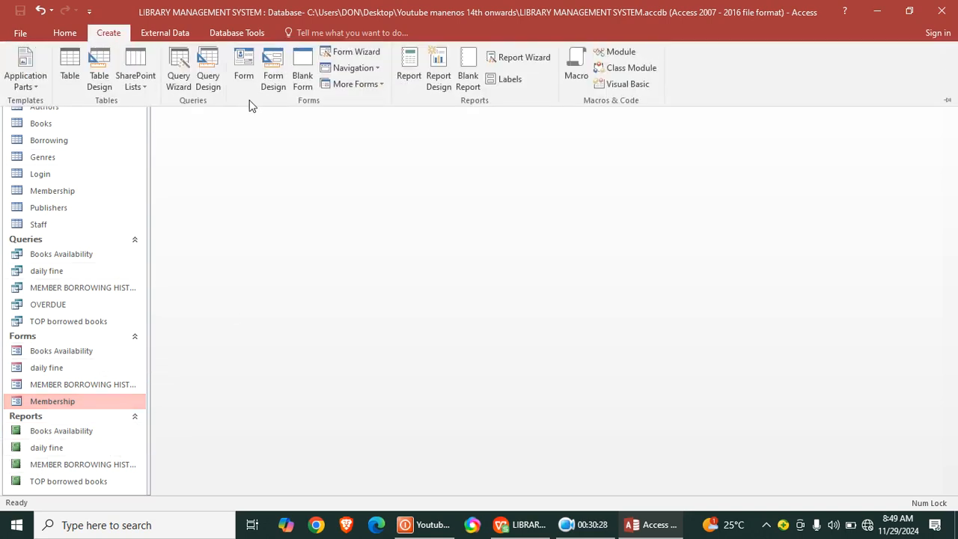
left_click(272, 78)
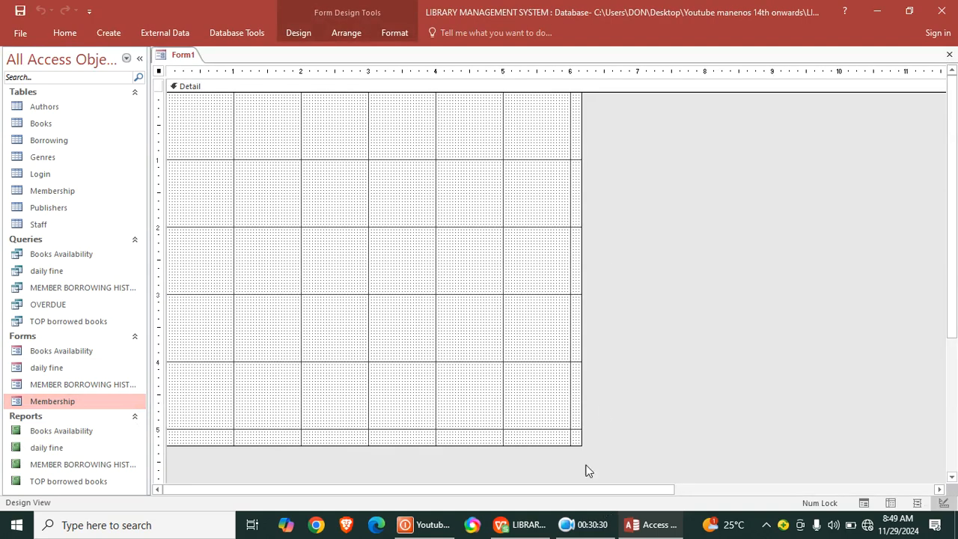
left_click_drag(576, 443, 946, 465)
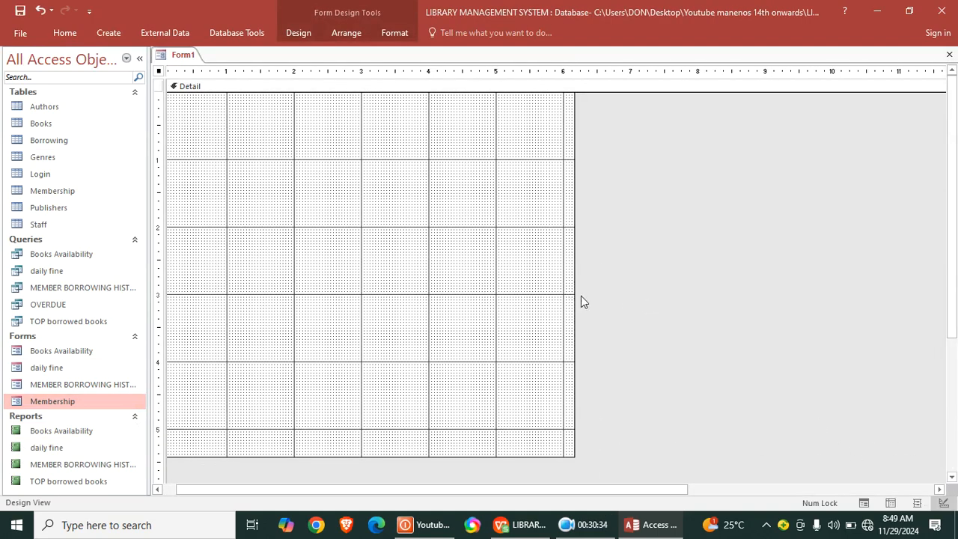
left_click_drag(572, 302, 953, 398)
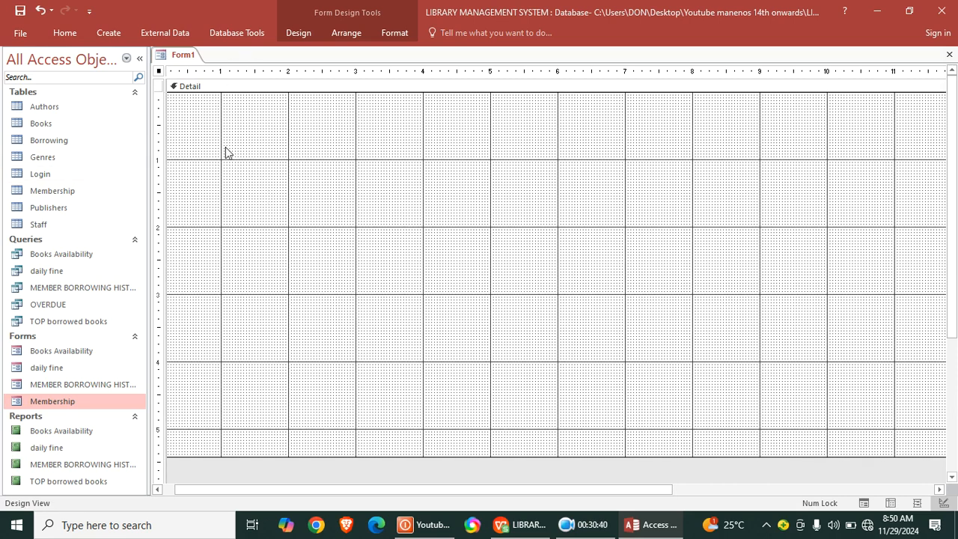
- Draw a command button in the Detail section, about 1 inch in and down, that opens the Membership form showing all records
left_click(305, 33)
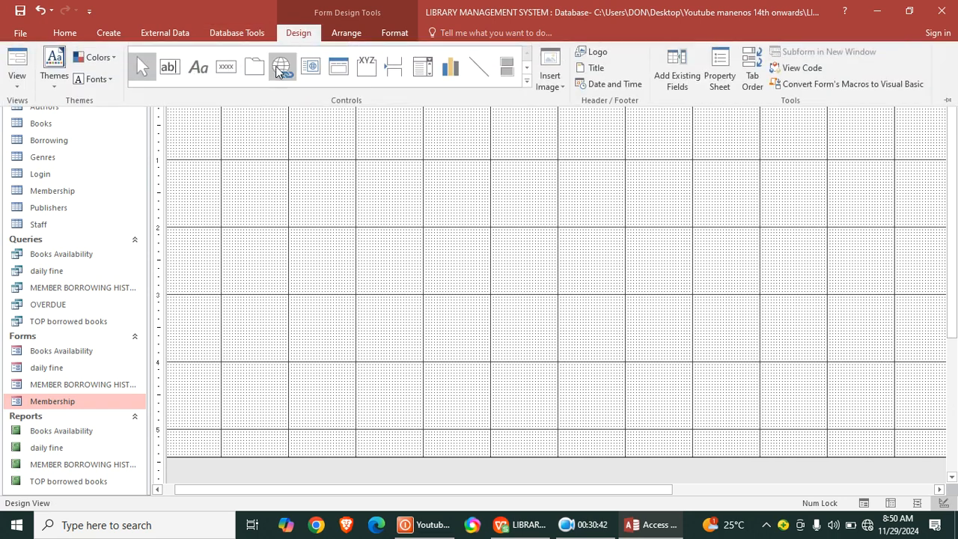
left_click(263, 215)
left_click_drag(226, 173, 366, 202)
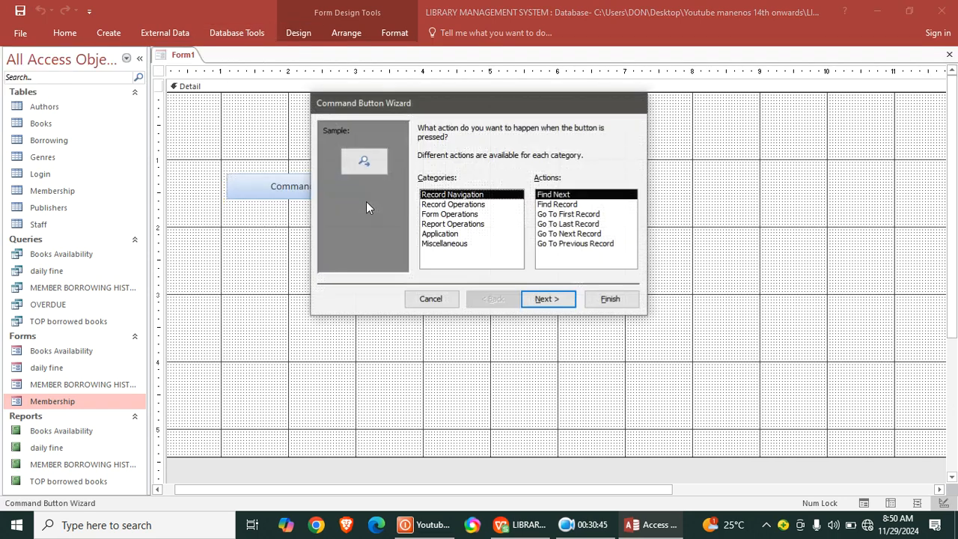
left_click(453, 214)
left_click(553, 299)
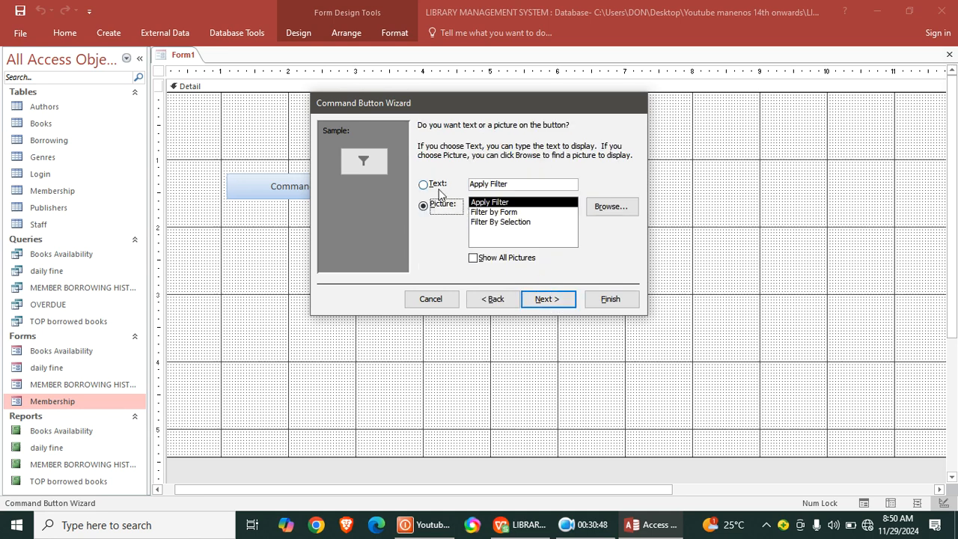
left_click(493, 299)
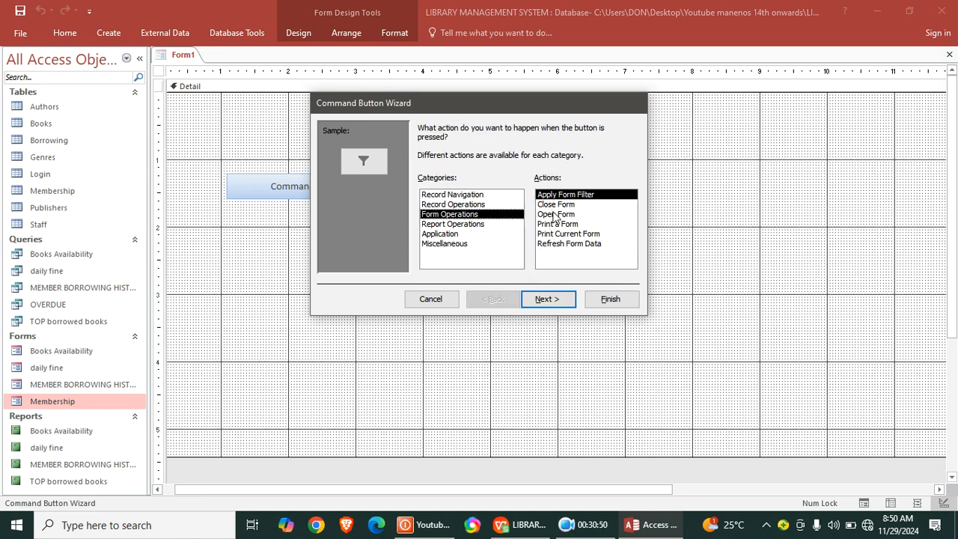
left_click(555, 216)
left_click(563, 303)
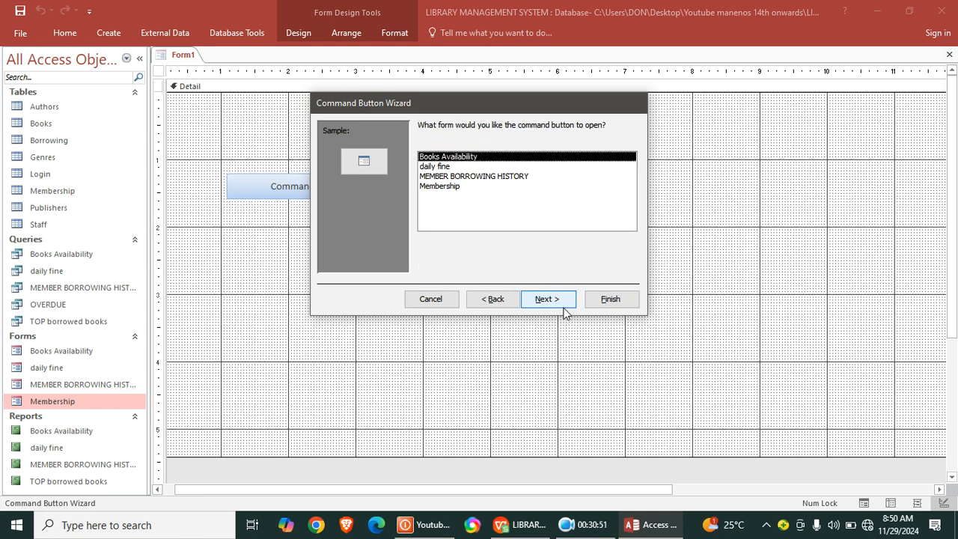
left_click(458, 180)
left_click(459, 187)
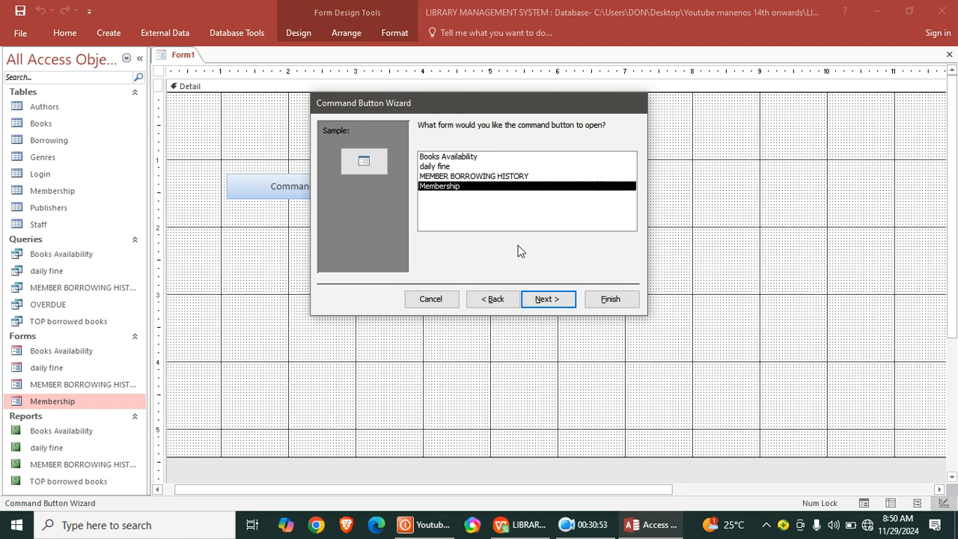
left_click(549, 300)
left_click(547, 300)
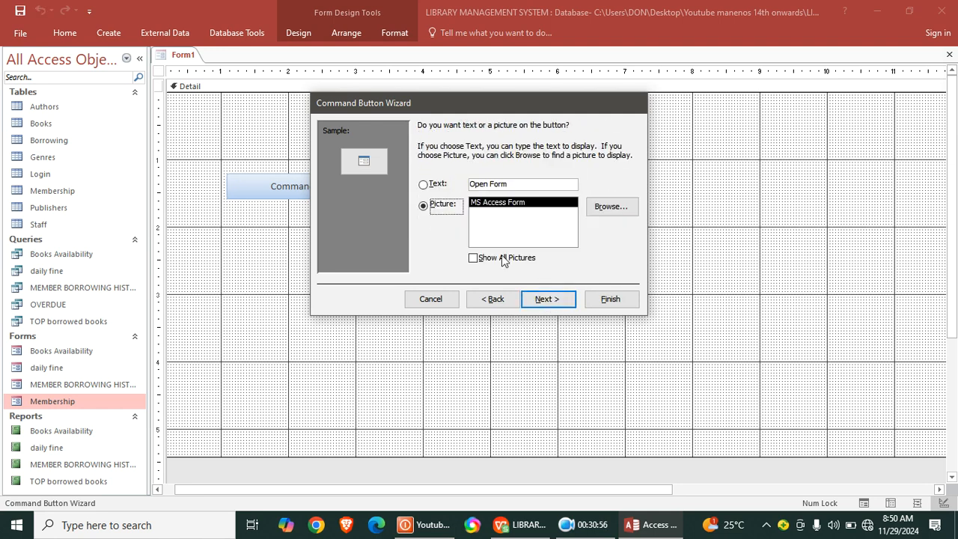
- Caption the button with the text "MEMBERS ETNRY", keep its default name, and widen it to about 2.9 inches
left_click(425, 184)
left_click_drag(539, 185, 470, 184)
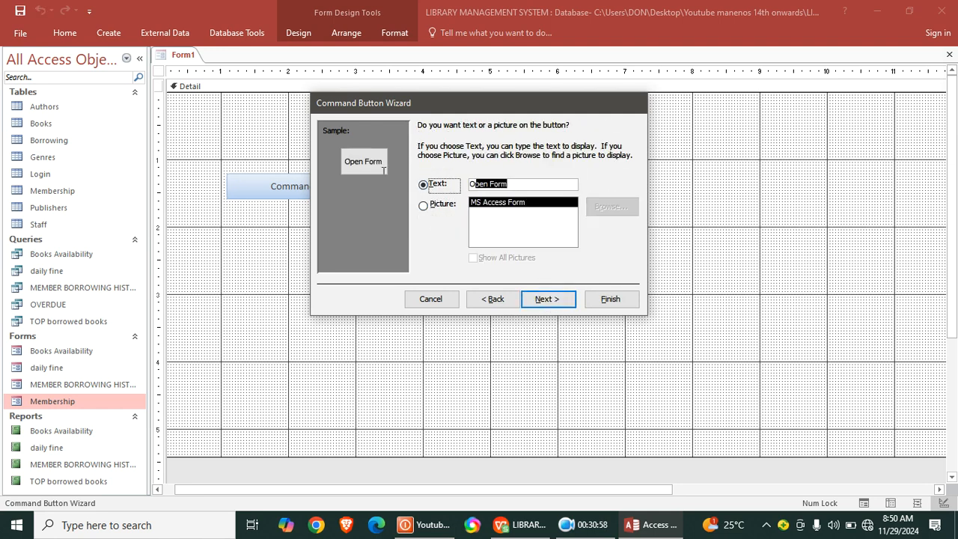
key("Caps_Lock")
type("ME")
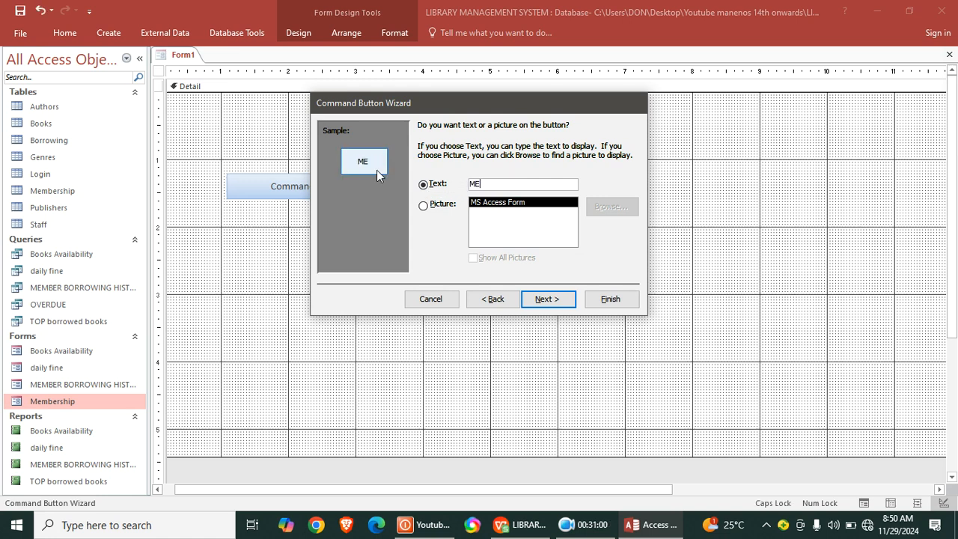
type("MBERS ETNRY")
key("Return")
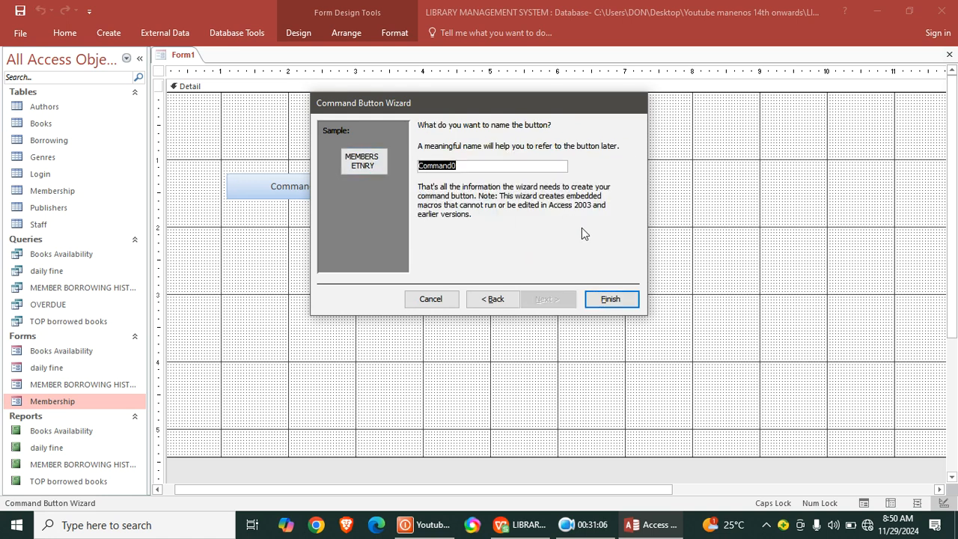
left_click(599, 299)
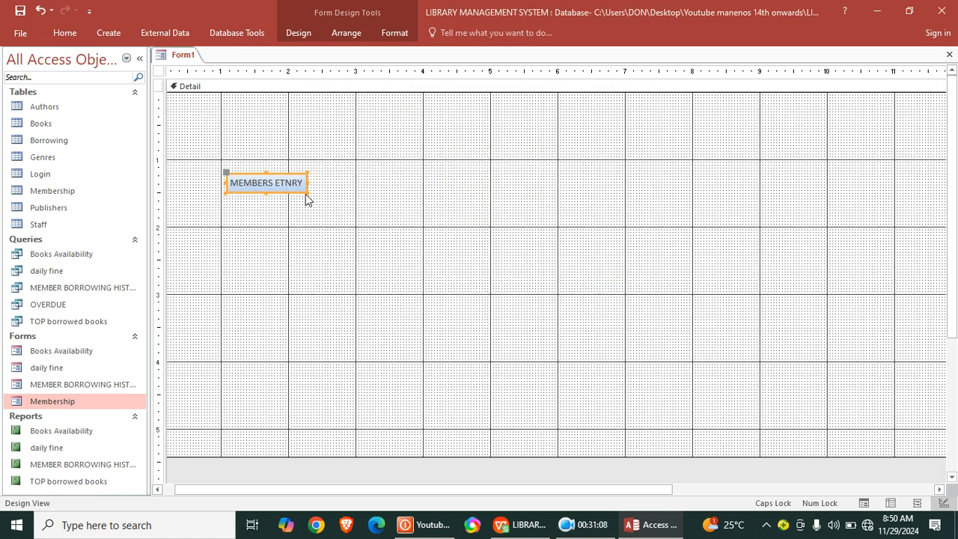
left_click_drag(307, 194, 421, 200)
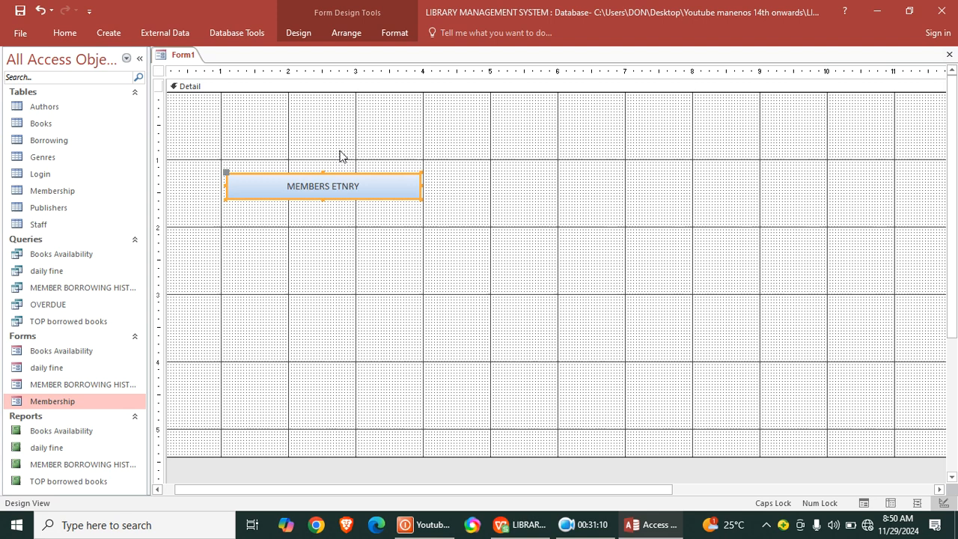
- Draw a second command button below MEMBERS ETNRY that opens the Books Availability form showing all records
left_click(301, 33)
left_click(228, 78)
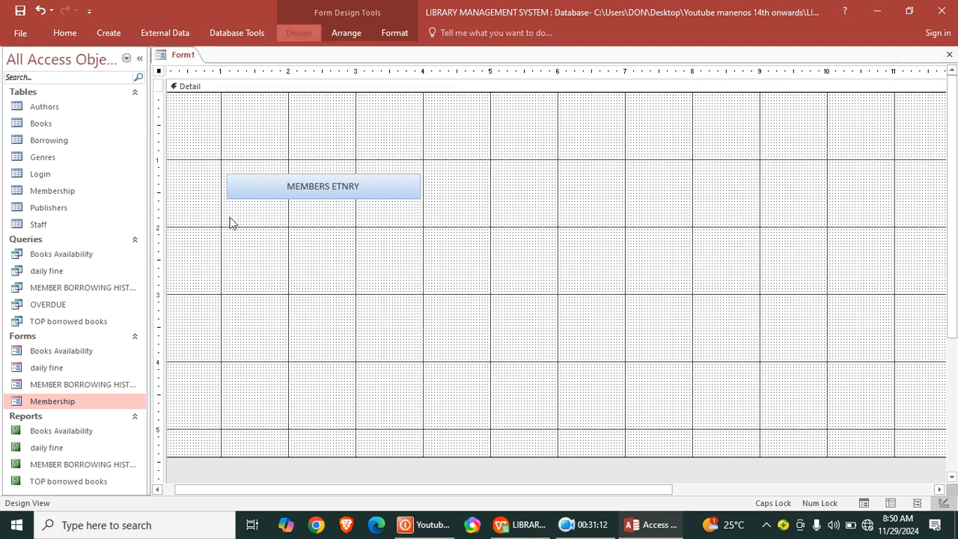
left_click_drag(226, 218, 443, 246)
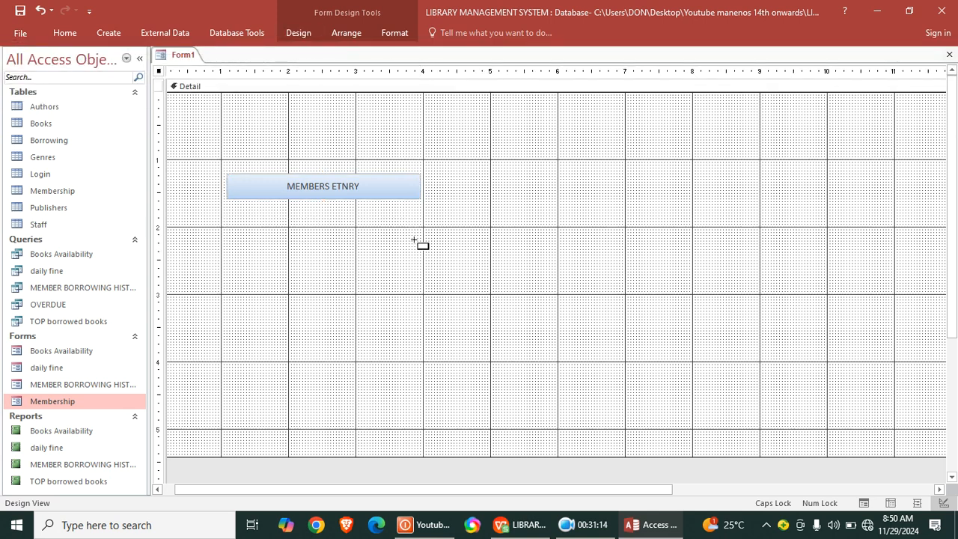
left_click(459, 214)
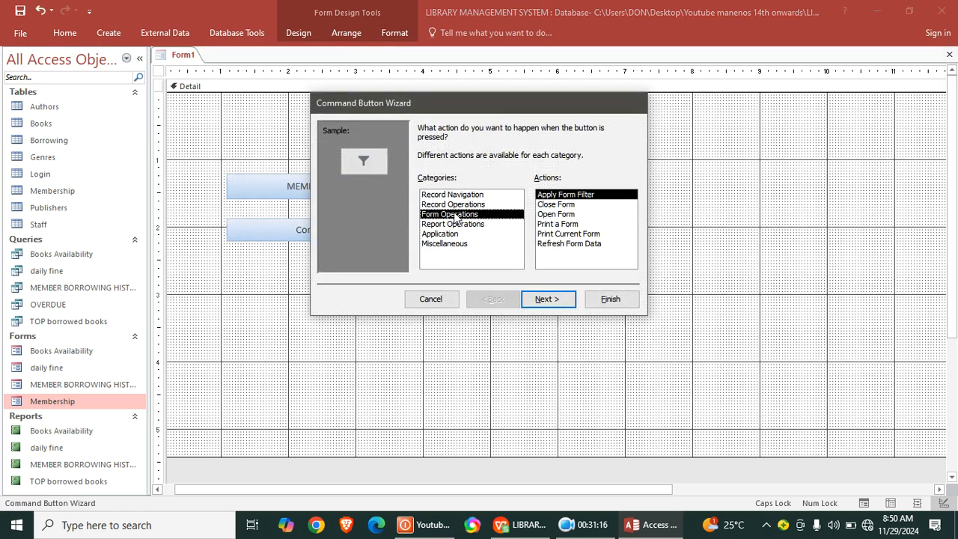
left_click(557, 205)
left_click(555, 215)
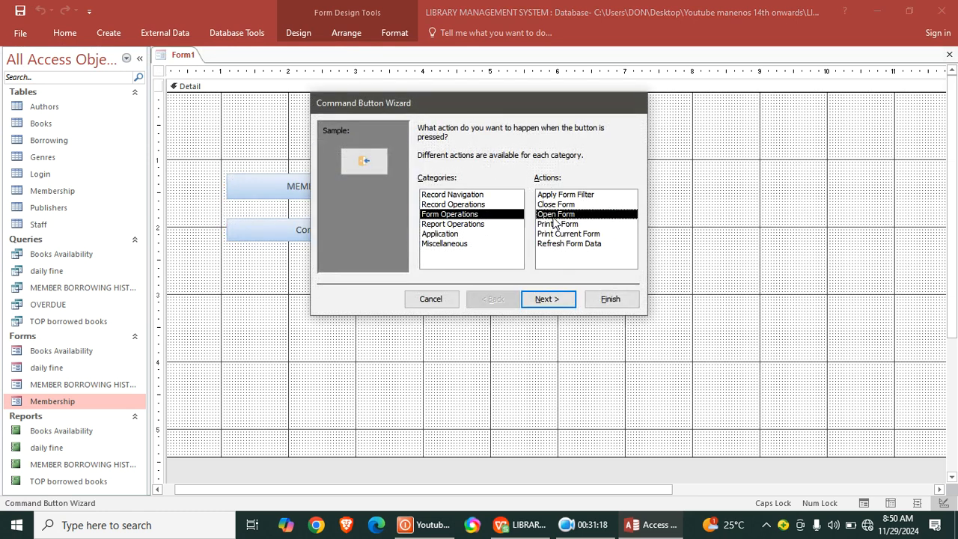
left_click(561, 298)
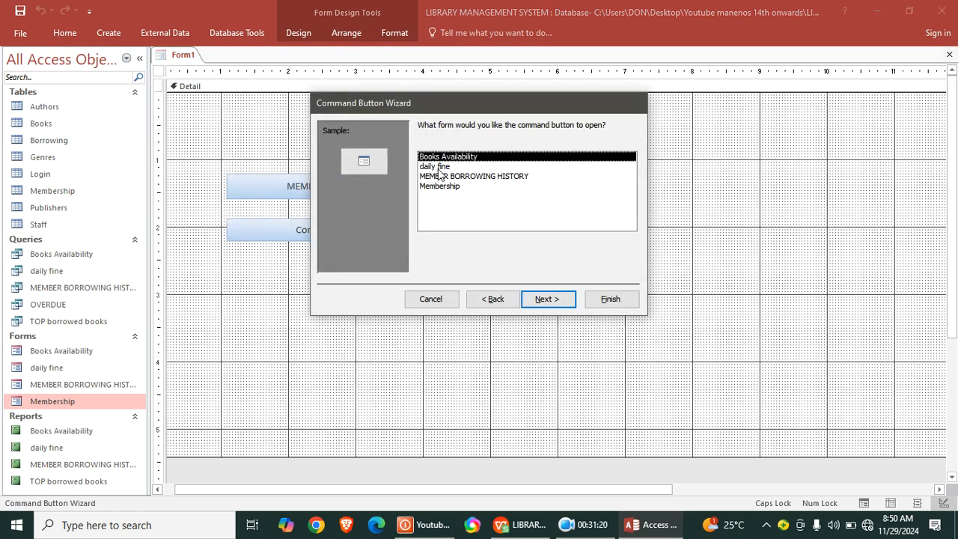
left_click(561, 299)
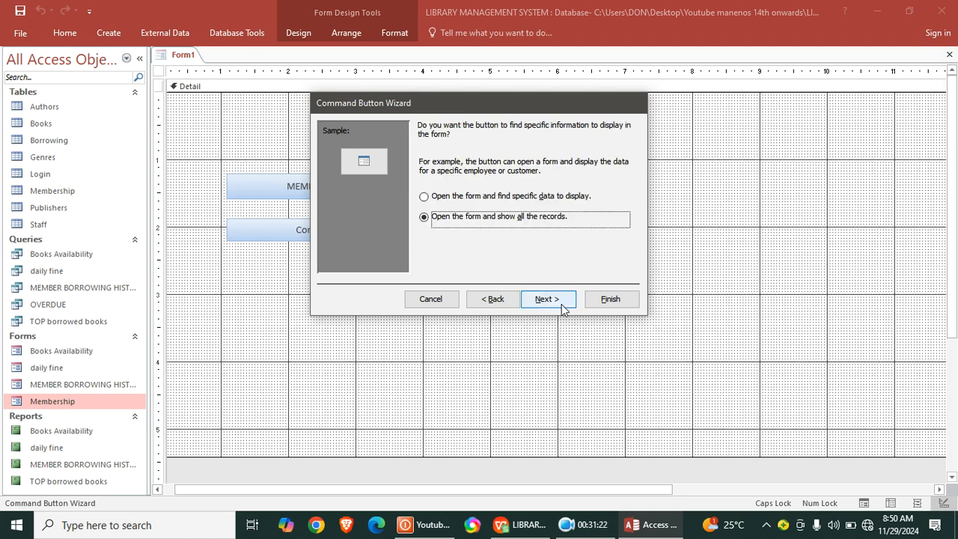
left_click(560, 299)
- Caption the second button "BOOKS AVAILABILITY", keep its default name, and widen it to about match the button above
left_click(449, 186)
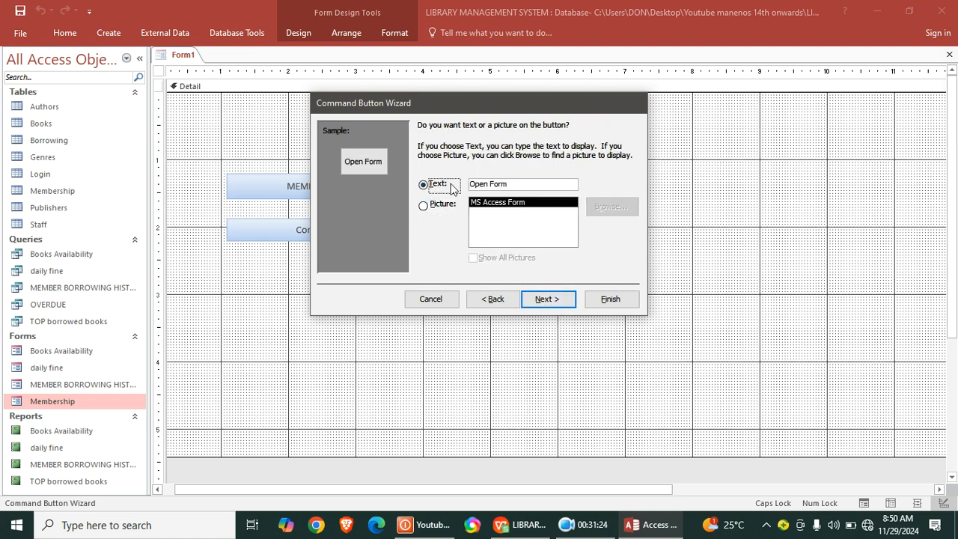
left_click_drag(509, 184, 445, 185)
type("B")
key("Caps_Lock")
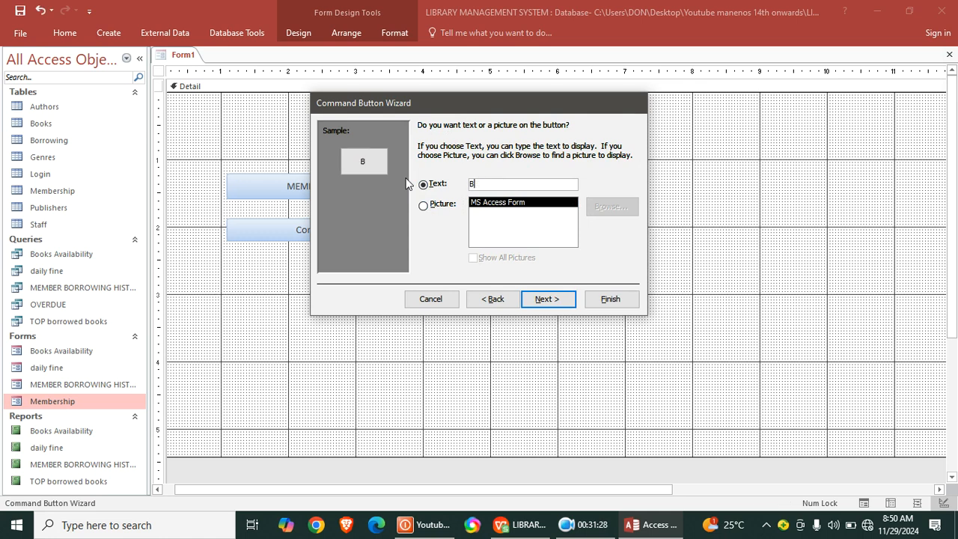
type("BOOKS AVAILA")
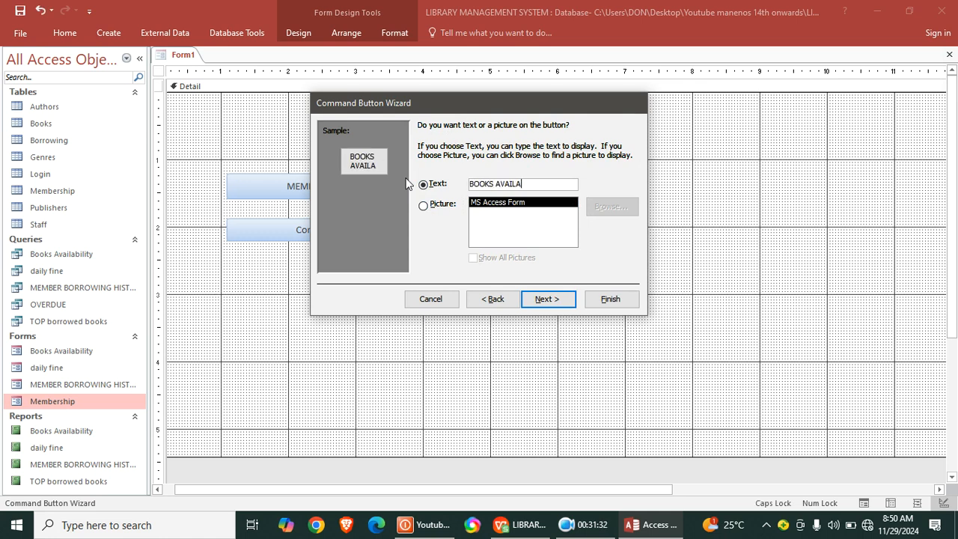
type("BILITY")
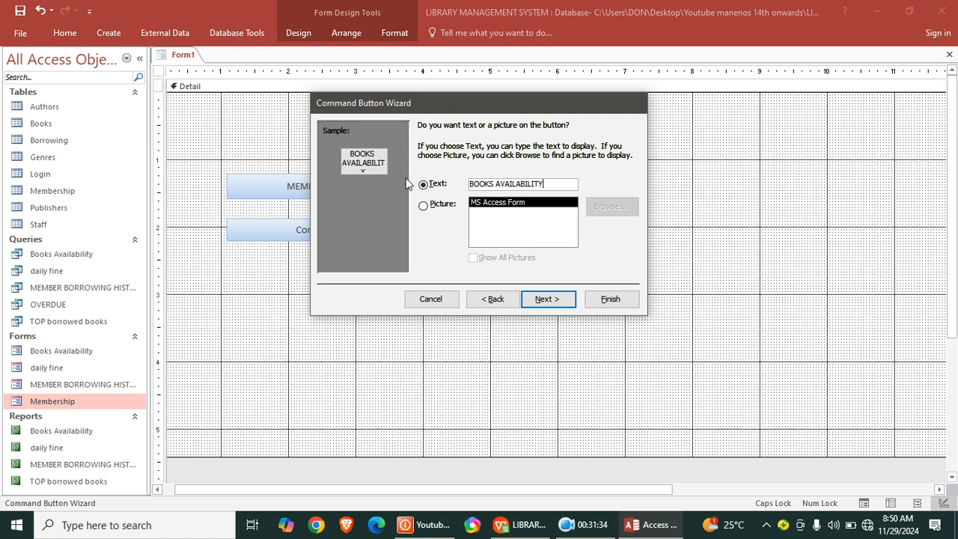
left_click(554, 300)
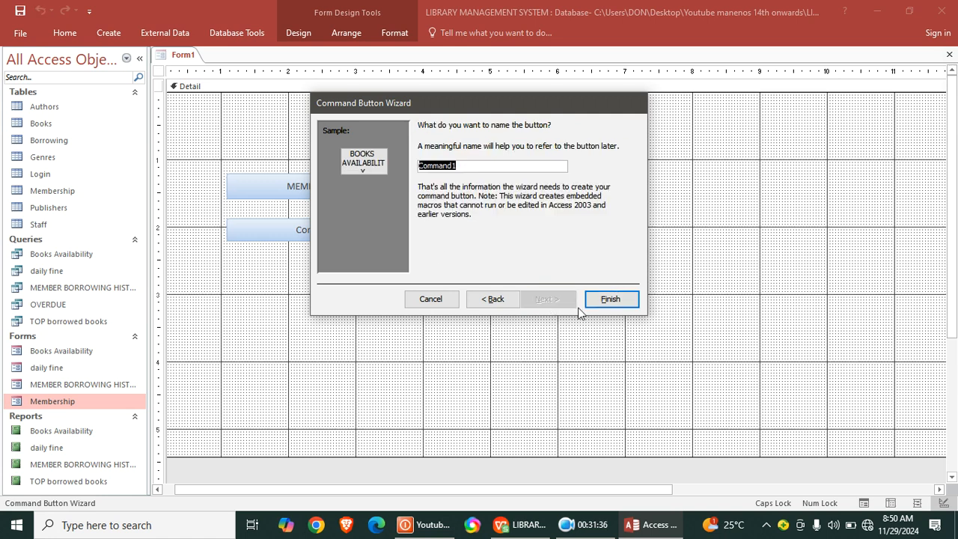
left_click(611, 299)
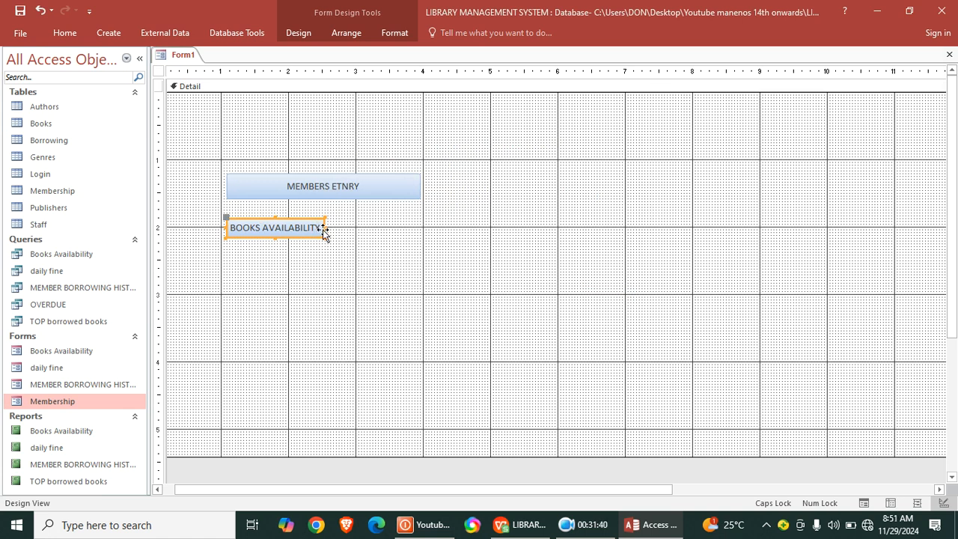
left_click_drag(324, 232, 423, 238)
left_click(502, 246)
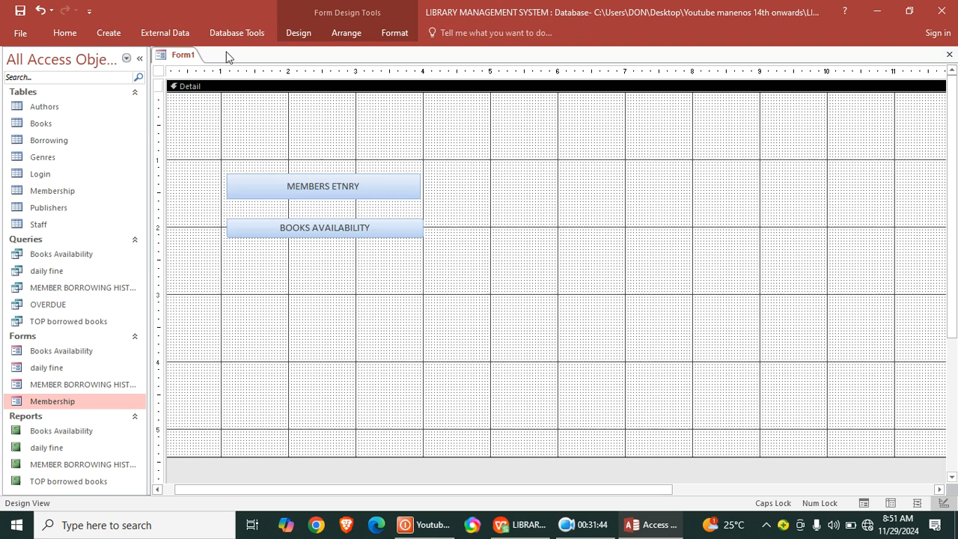
- Draw a third command button below BOOKS AVAILABILITY that opens the daily fine form showing all records
left_click(300, 34)
left_click(226, 68)
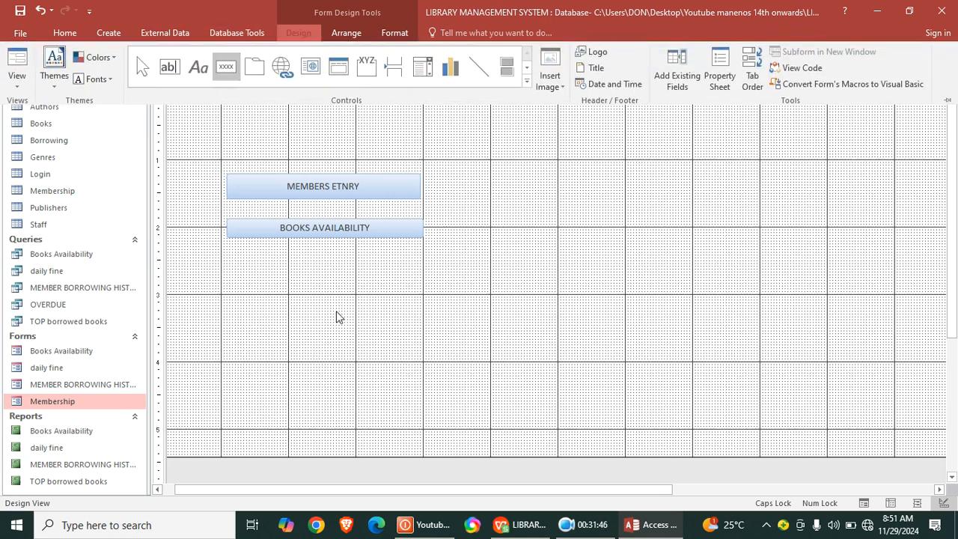
left_click_drag(223, 255, 418, 288)
left_click(449, 214)
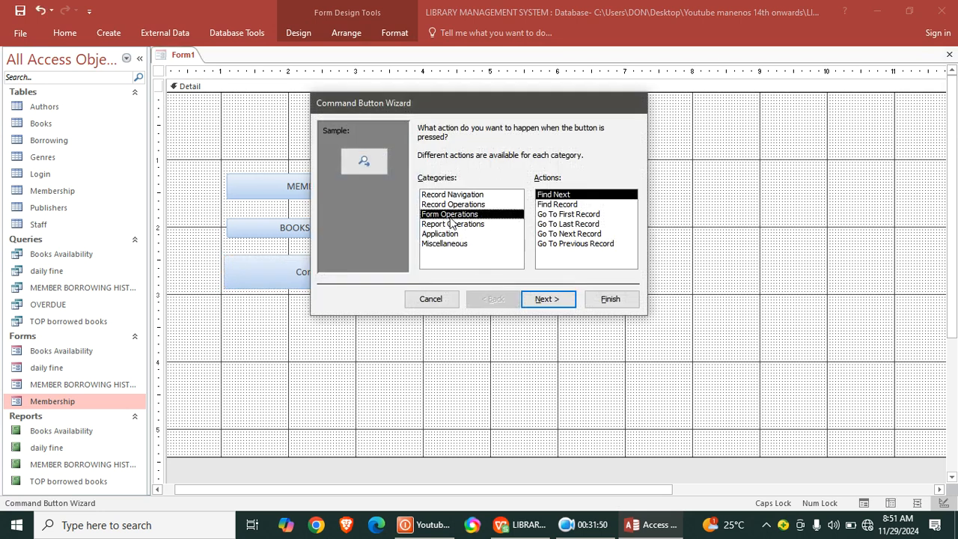
left_click(557, 215)
left_click(552, 298)
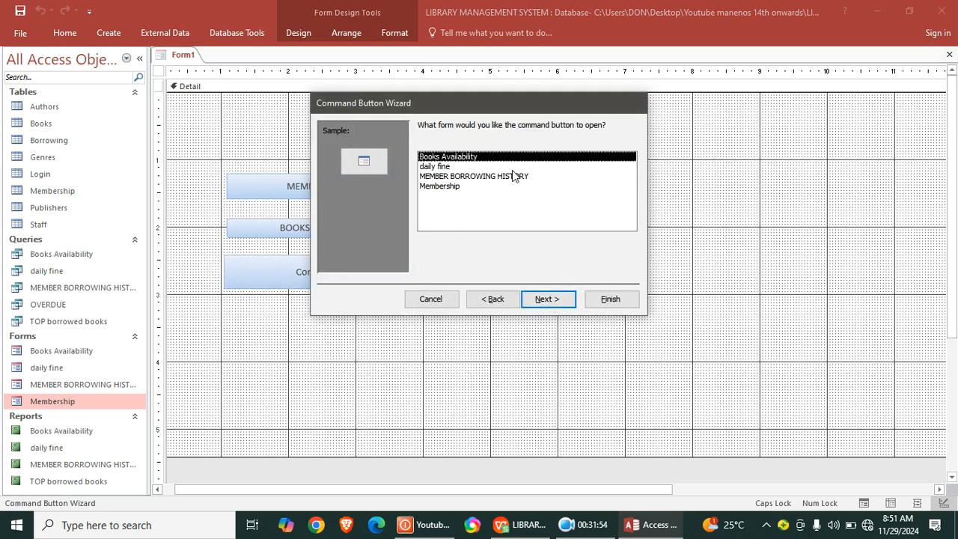
left_click(445, 166)
left_click(545, 299)
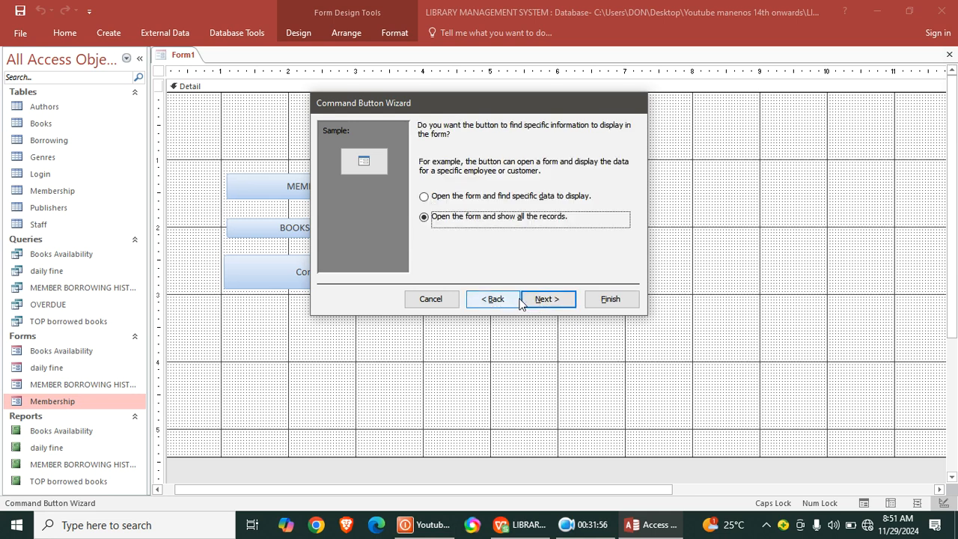
left_click(546, 299)
- Caption the third button "DAILY FINES", keep its default name, and enlarge it to about 3 inches wide and 0.45 inch high
left_click(423, 184)
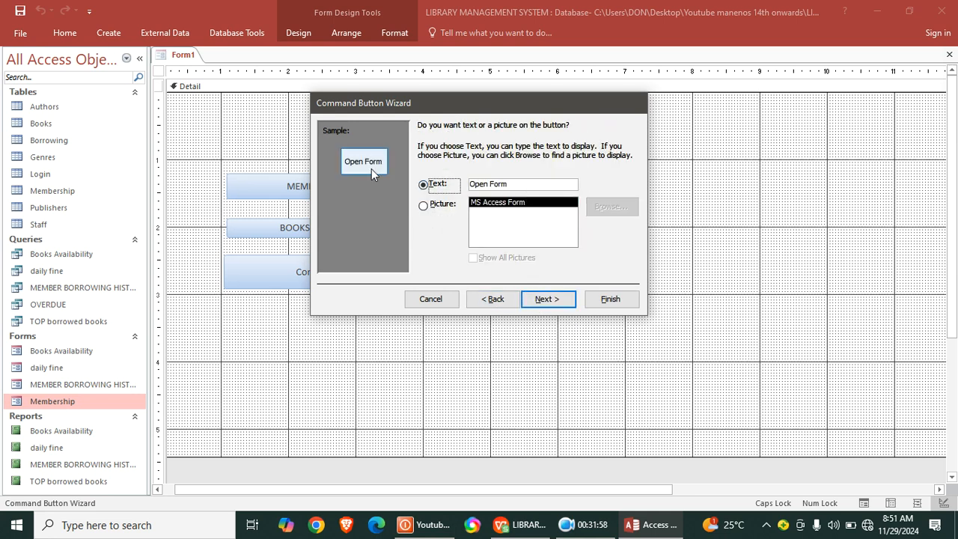
left_click(527, 184)
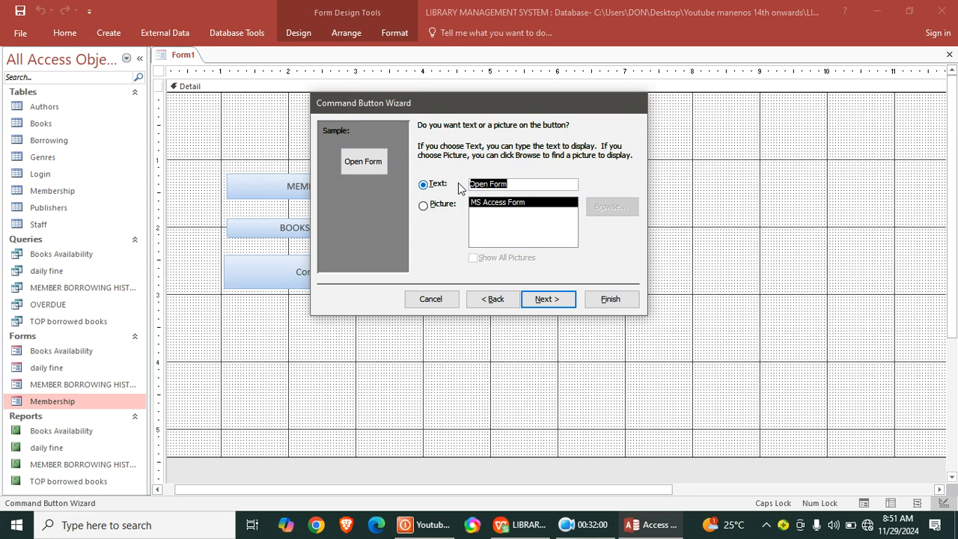
type("DAILY FINES")
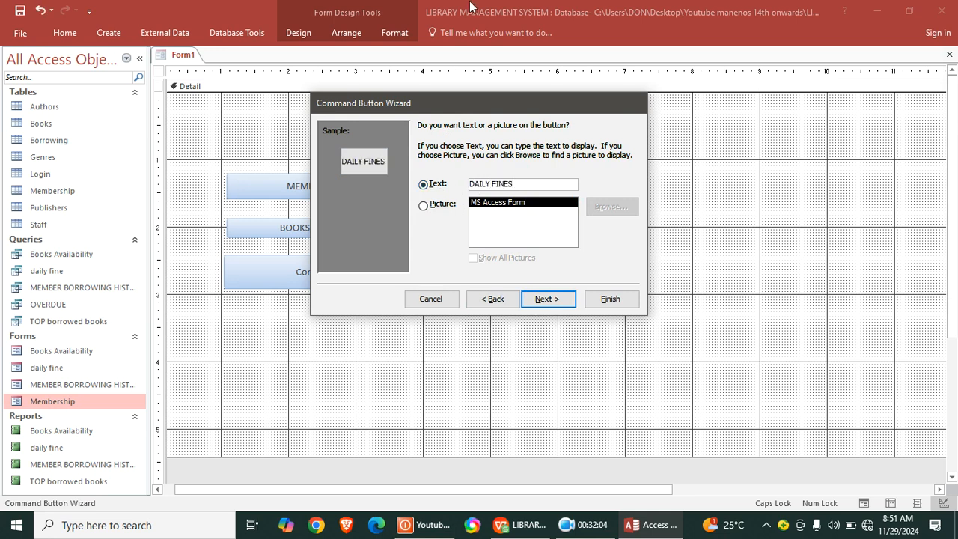
left_click(554, 302)
left_click(611, 300)
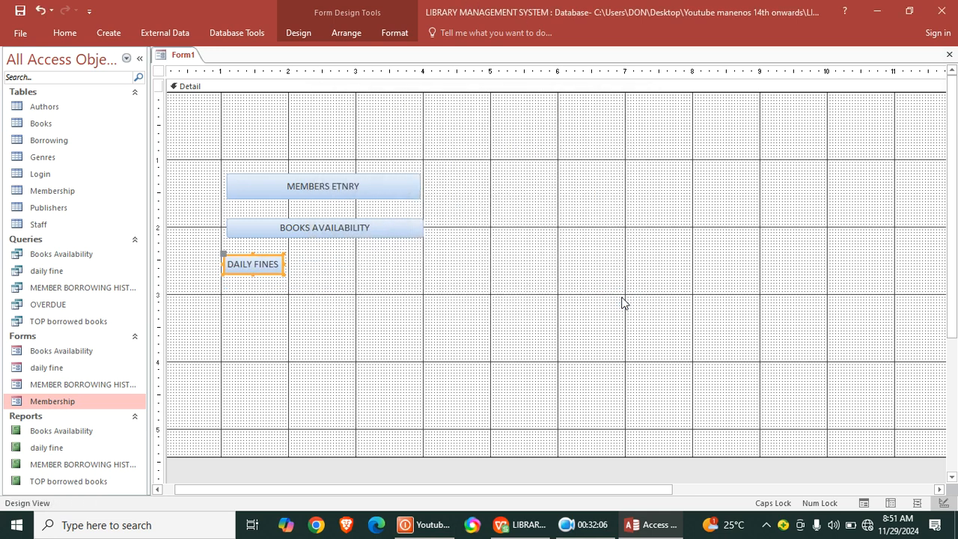
left_click(286, 278)
left_click(251, 274)
left_click_drag(283, 275, 423, 285)
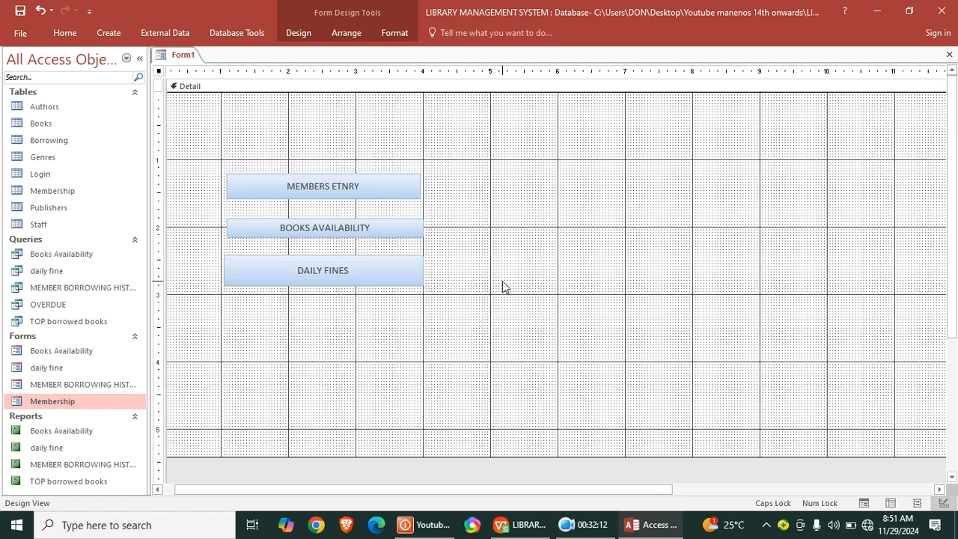
left_click(503, 286)
- Add a label reading "FORMS", about 2.6 inches wide and 0.5 inch high, above the MEMBERS ETNRY button
left_click(306, 28)
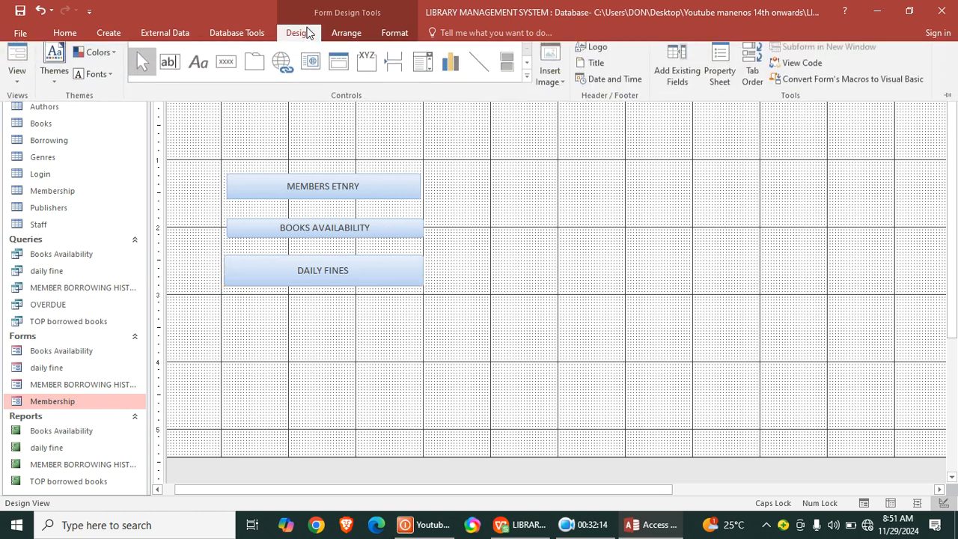
left_click(196, 74)
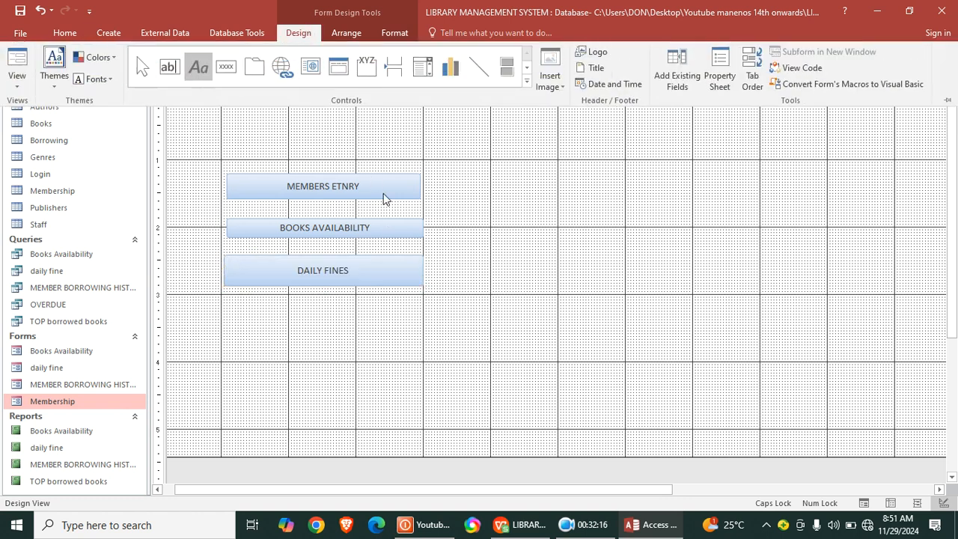
left_click_drag(227, 118, 401, 150)
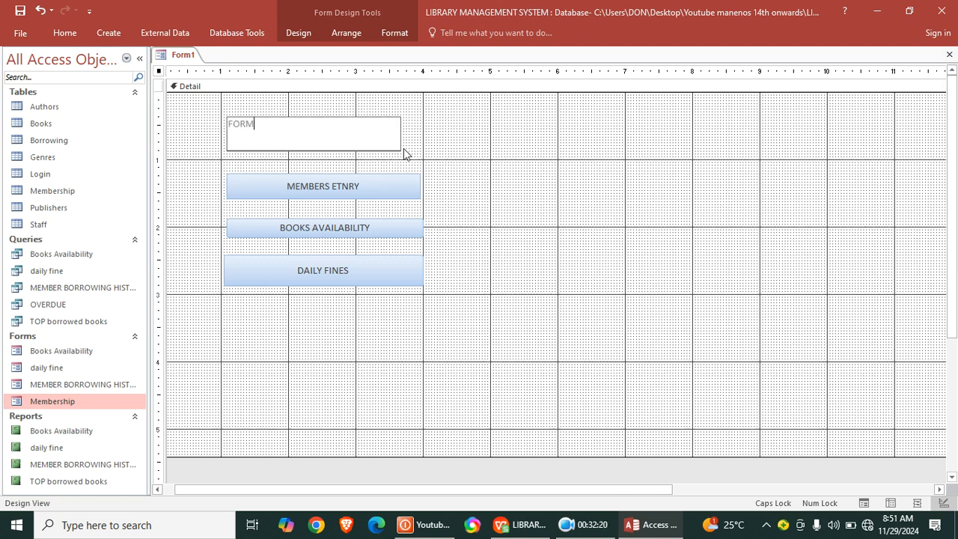
left_click(412, 143)
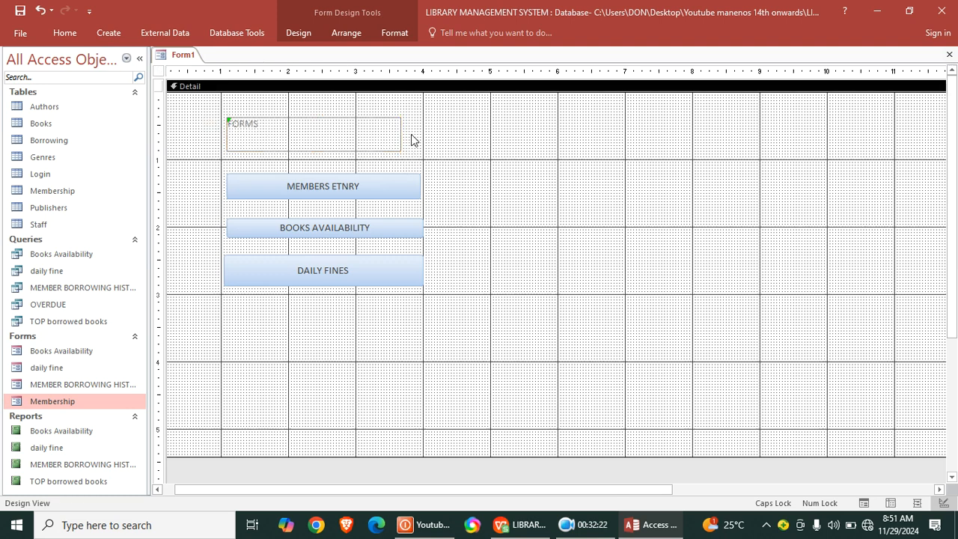
- Format the FORMS label as 28-point, bold, centred black text
left_click(303, 129)
left_click(298, 33)
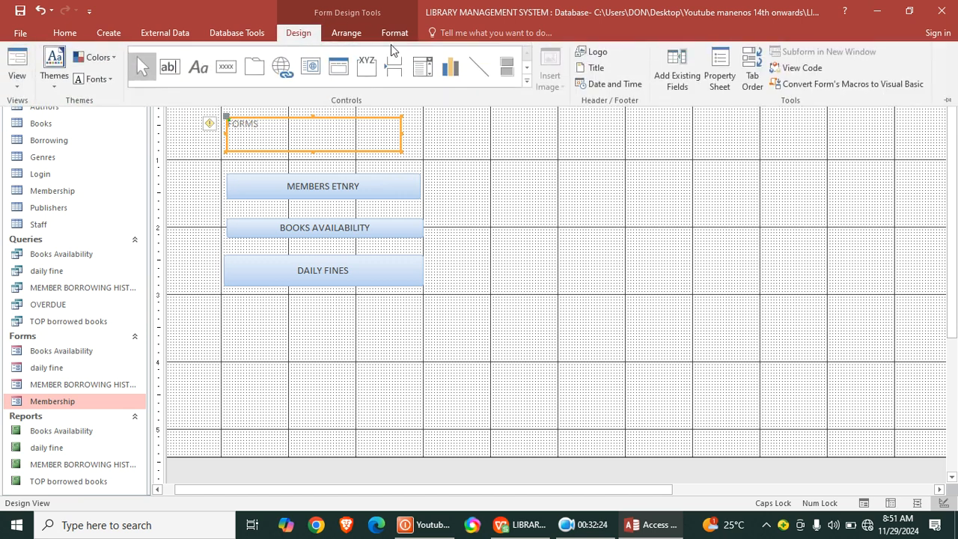
left_click(392, 34)
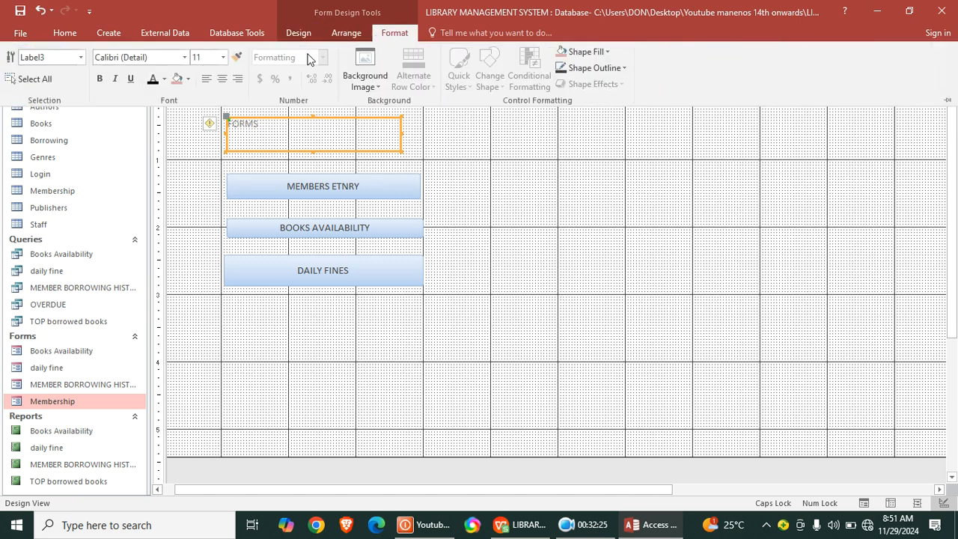
left_click(223, 57)
left_click(198, 233)
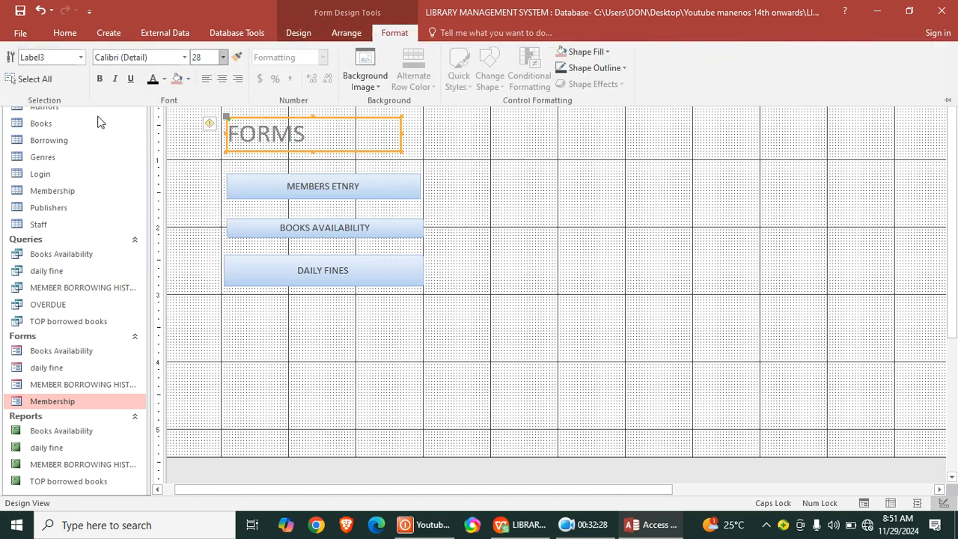
left_click(147, 79)
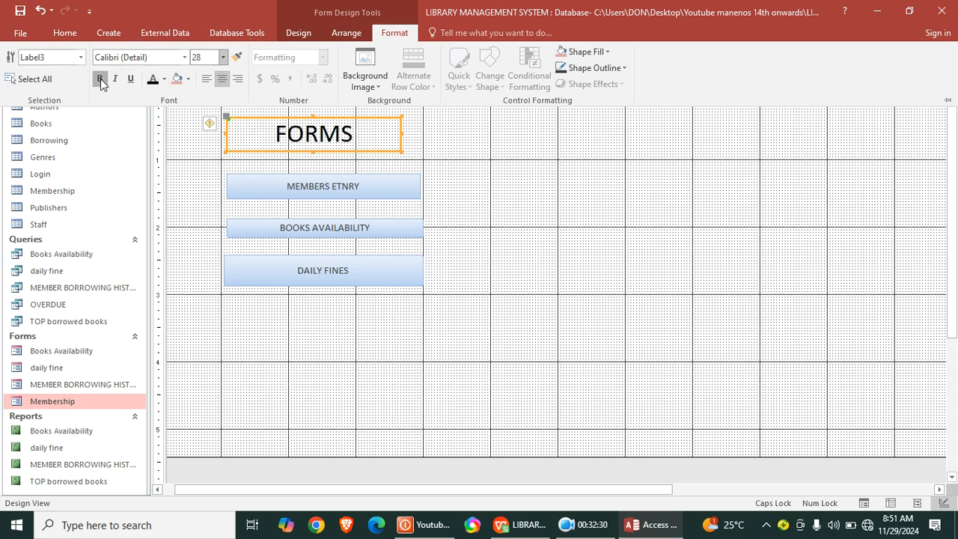
left_click(101, 78)
- Give the three command buttons under FORMS black text and a light green fill
key("ctrl+F1")
left_click_drag(445, 166, 326, 314)
key("ctrl+F1")
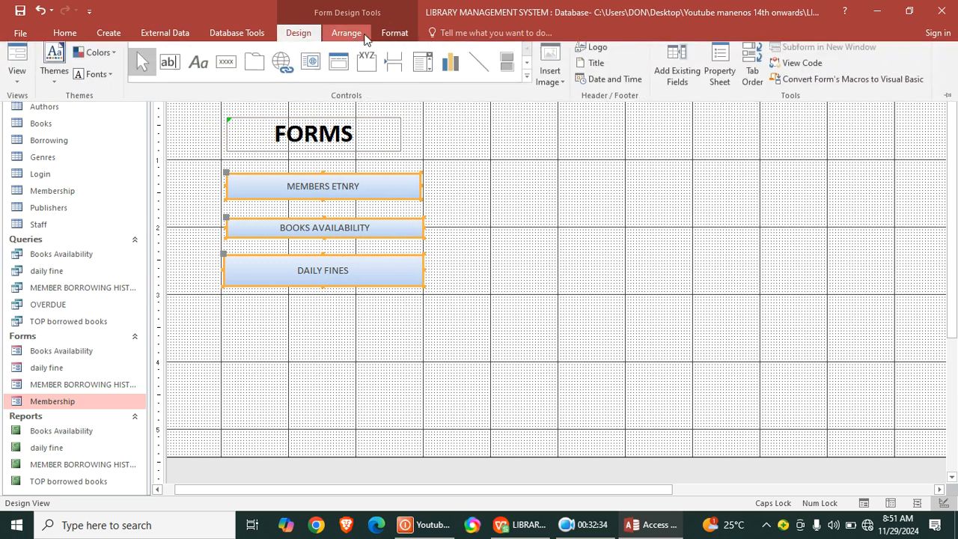
left_click(394, 33)
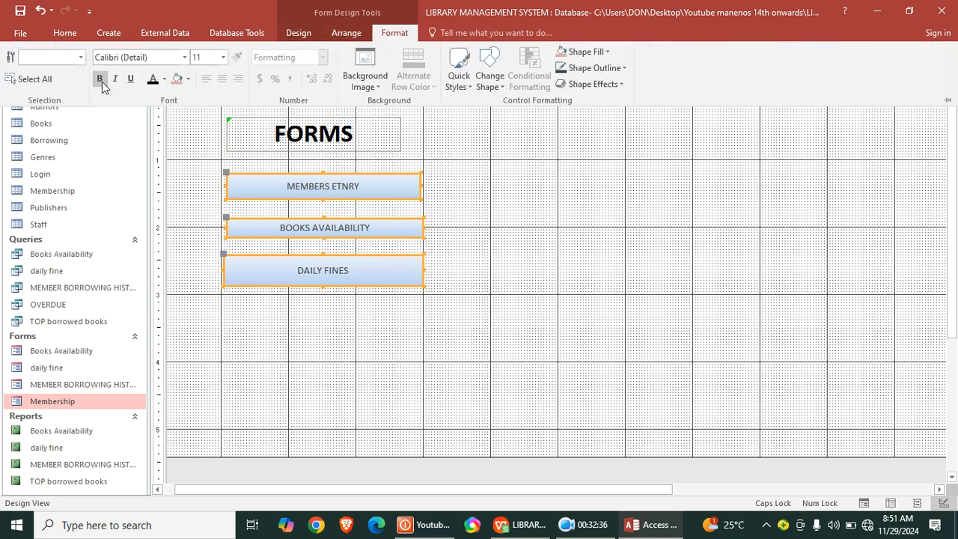
left_click(152, 80)
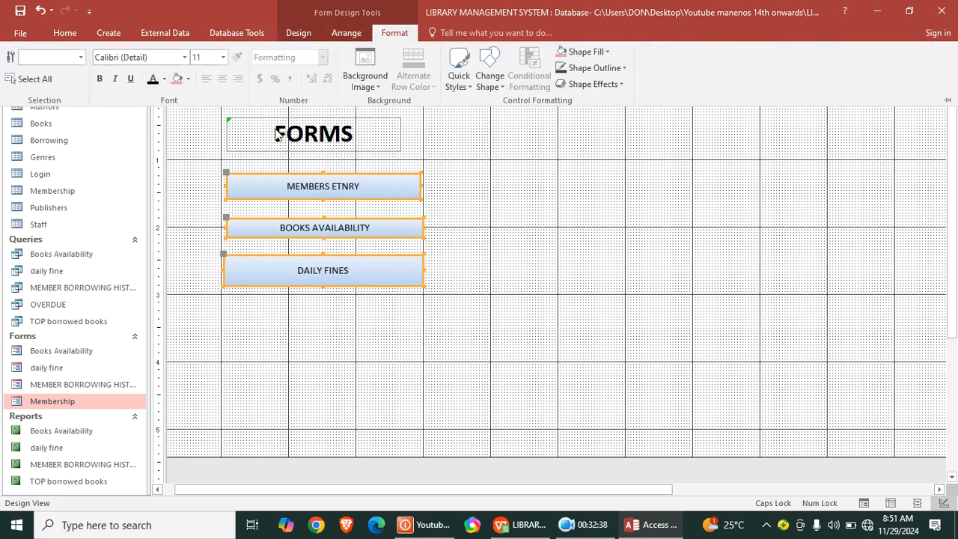
left_click(188, 79)
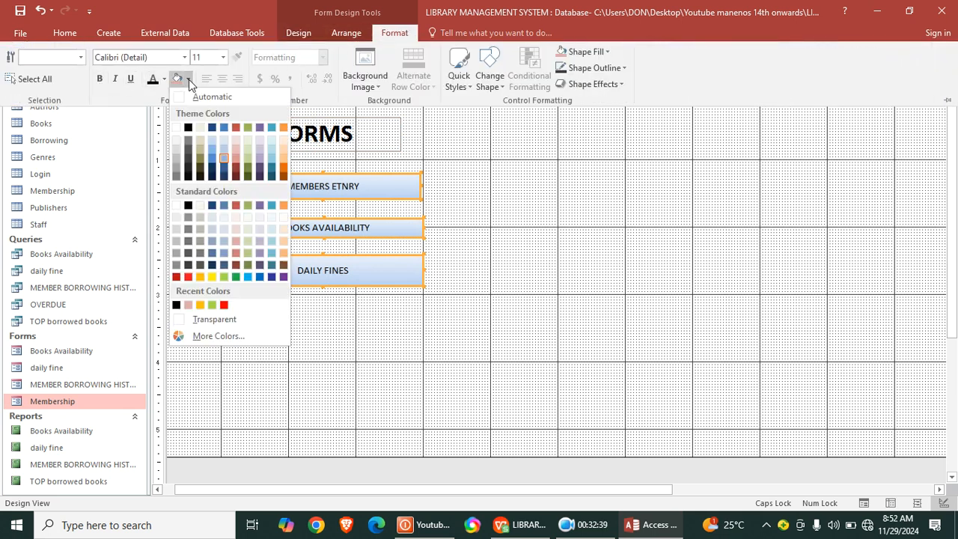
left_click(212, 305)
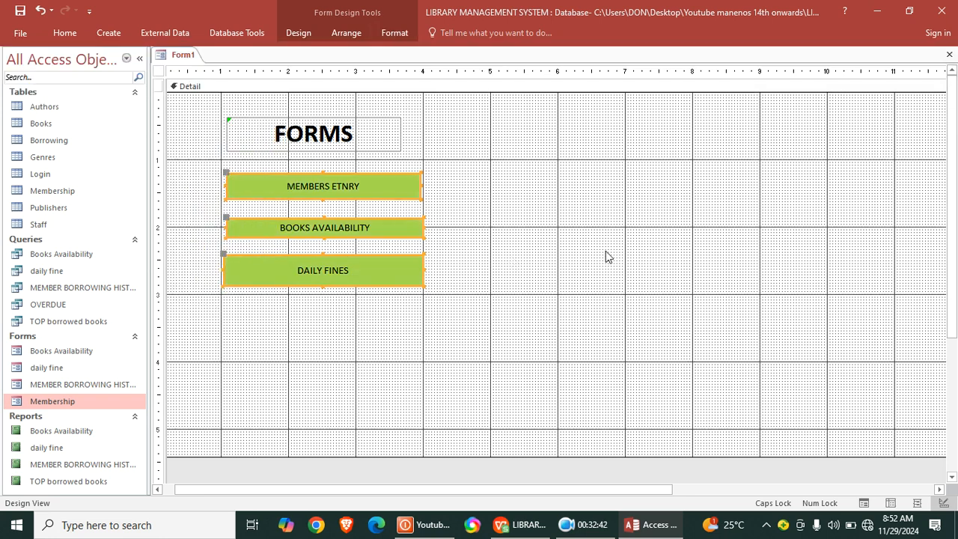
- Add a label reading "REPORTS", about 3.8 inches wide and 0.5 inch high, level with the FORMS label on its right
left_click(297, 38)
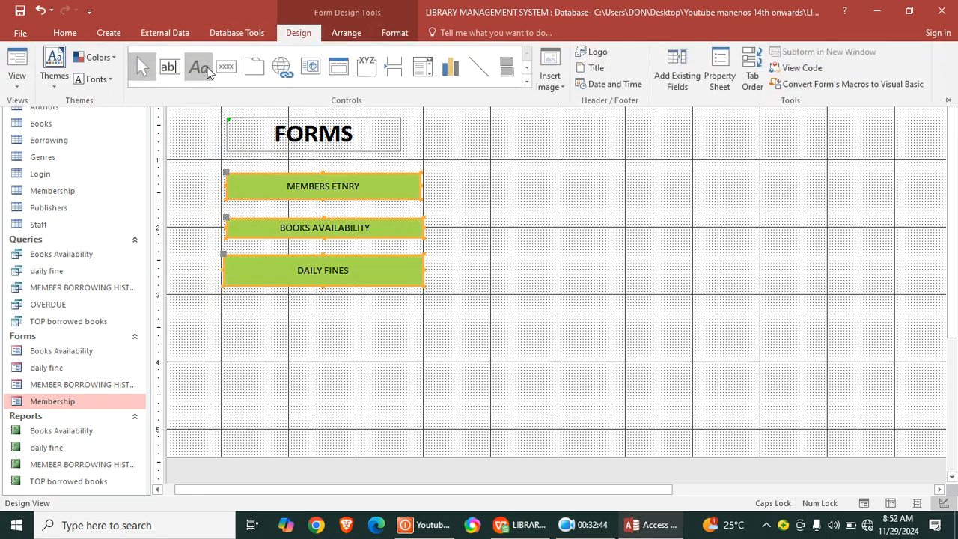
left_click(698, 171)
left_click_drag(533, 118, 787, 150)
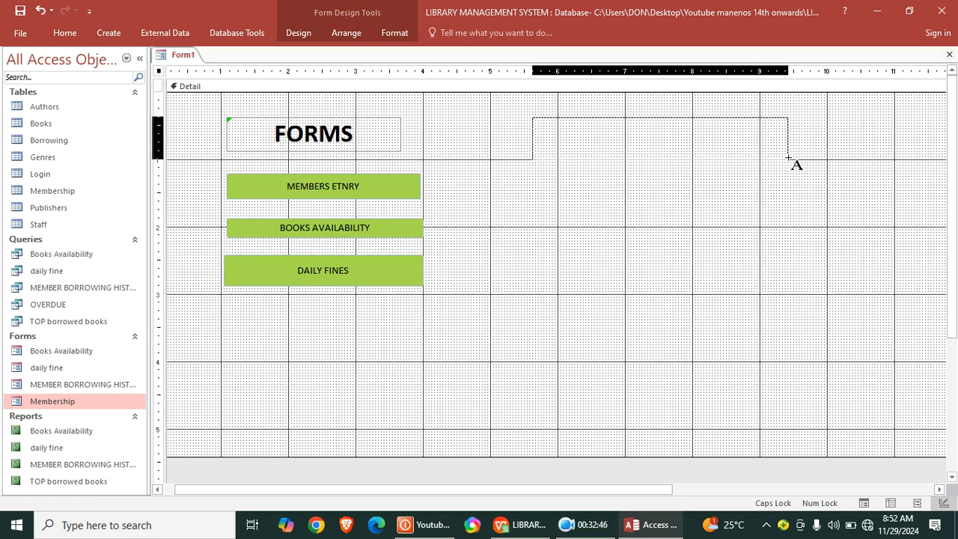
left_click(730, 163)
- Format the REPORTS label as 26-point, bold black text
left_click(601, 124)
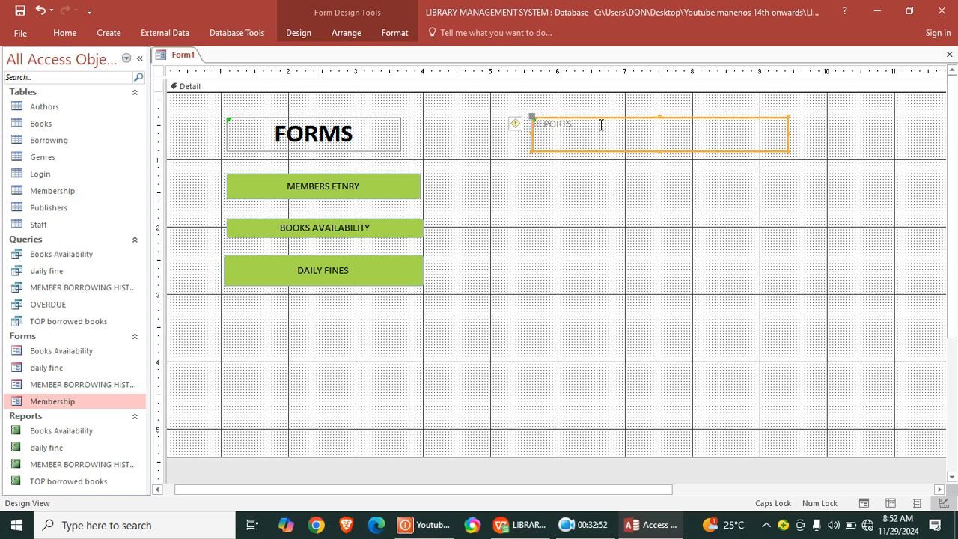
left_click(300, 35)
left_click(383, 34)
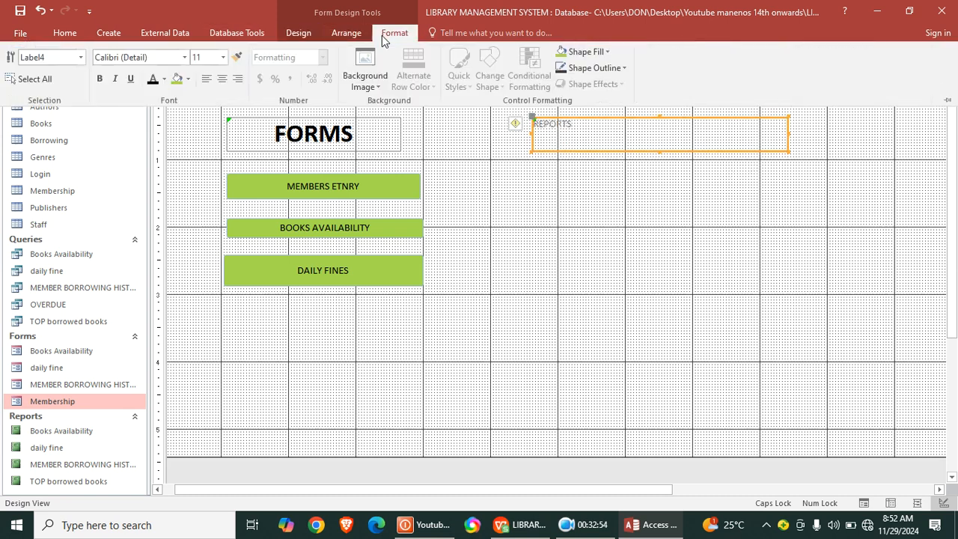
left_click(223, 57)
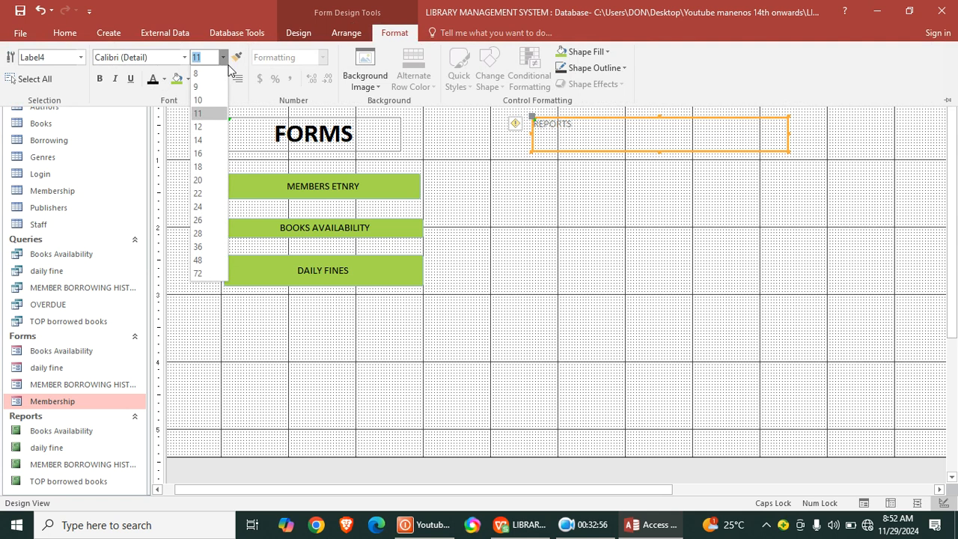
left_click(212, 225)
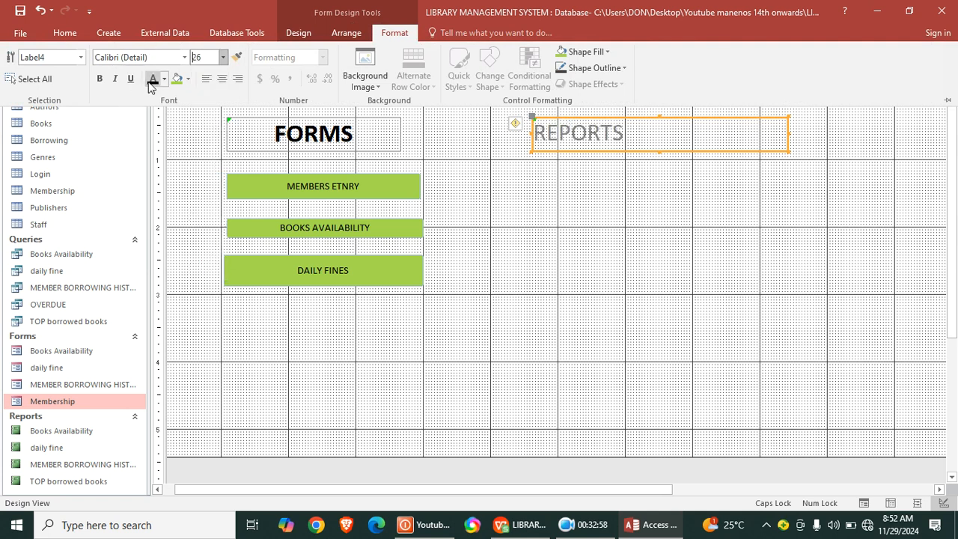
left_click(100, 79)
left_click(487, 243)
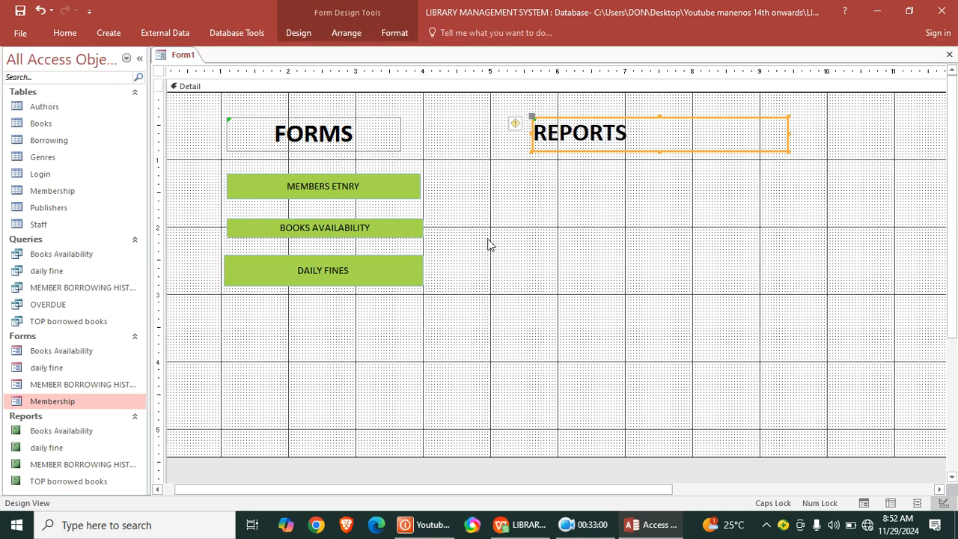
- Draw a command button about 2.8 inches wide below the REPORTS label that opens the Books Availability report
left_click(296, 35)
left_click(226, 65)
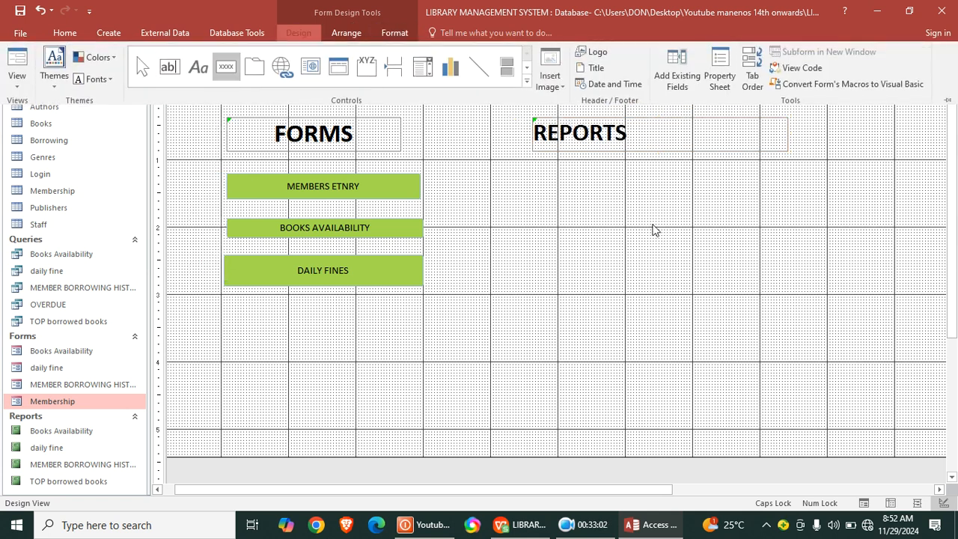
left_click_drag(546, 163, 737, 185)
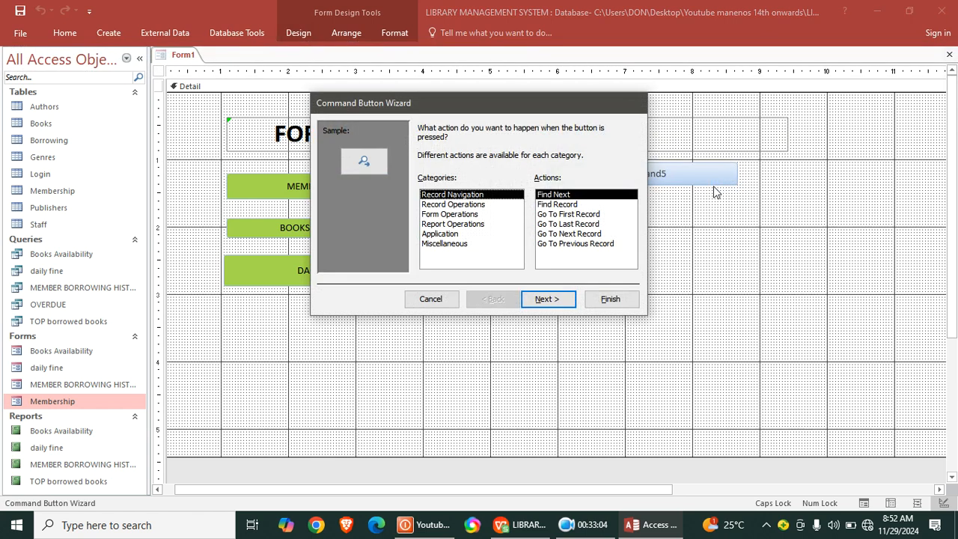
left_click(462, 224)
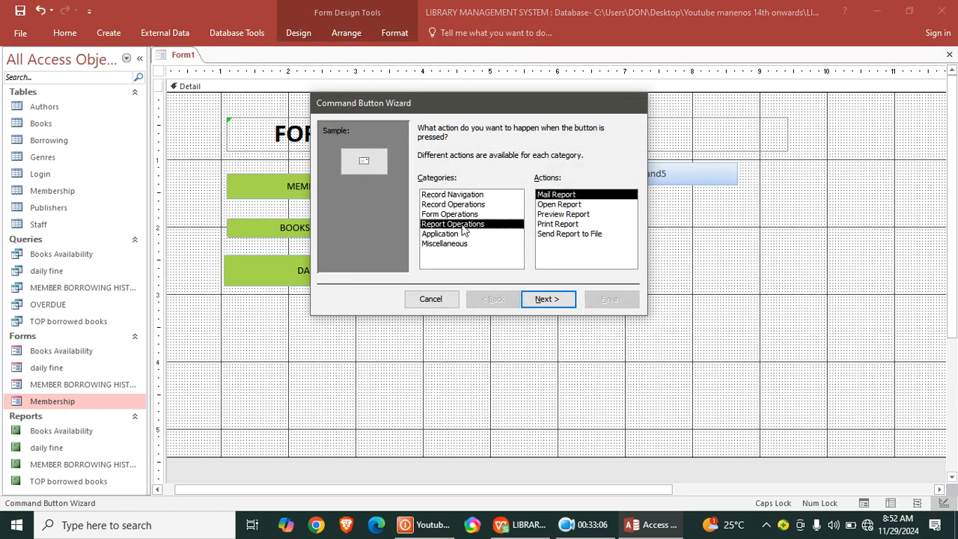
left_click(568, 205)
left_click(549, 299)
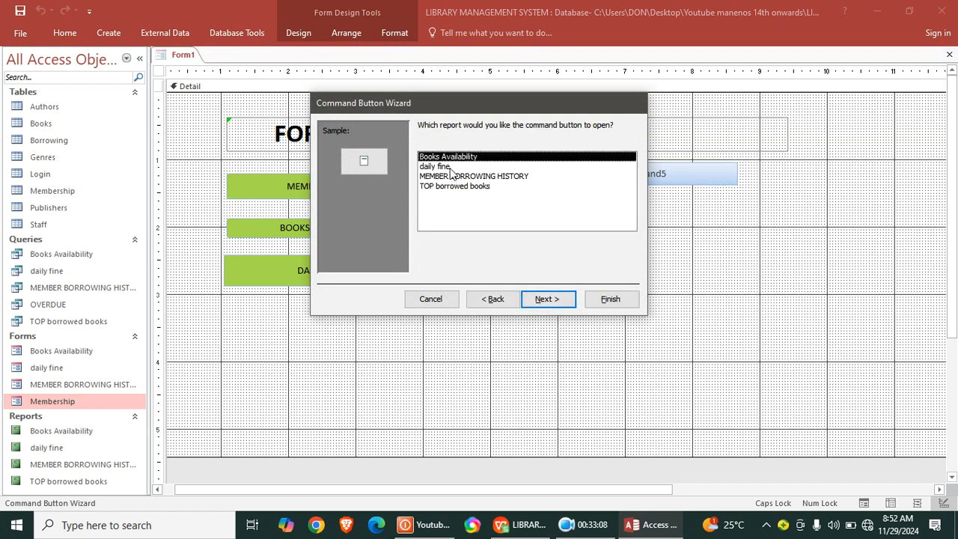
left_click(541, 301)
- Caption the new command button "BOOKS AVAILABILITY REPORT", finish its wizard, and shift the button slightly down below the REPORTS label
left_click(429, 189)
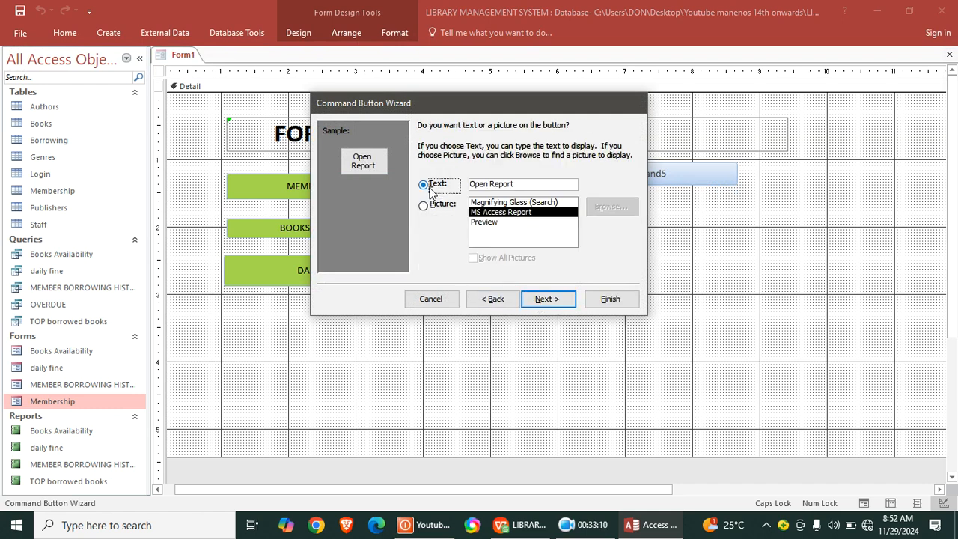
left_click_drag(548, 183, 306, 203)
left_click_drag(548, 184, 468, 182)
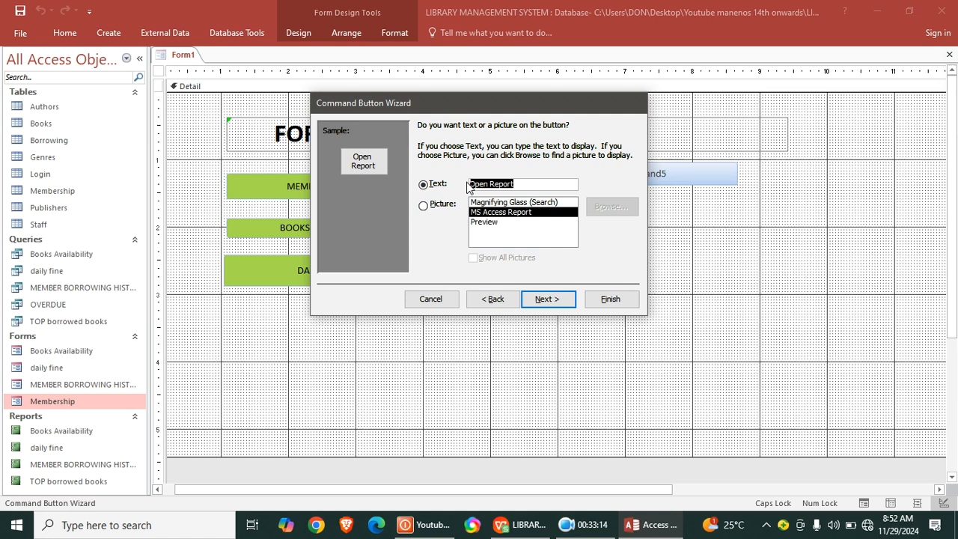
type("BOOKS AVAI")
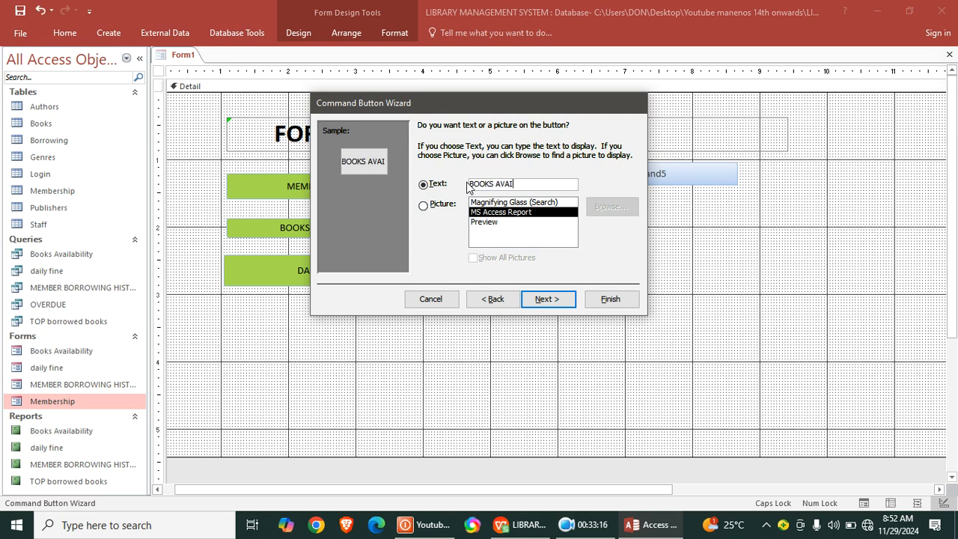
type("LABILITYR")
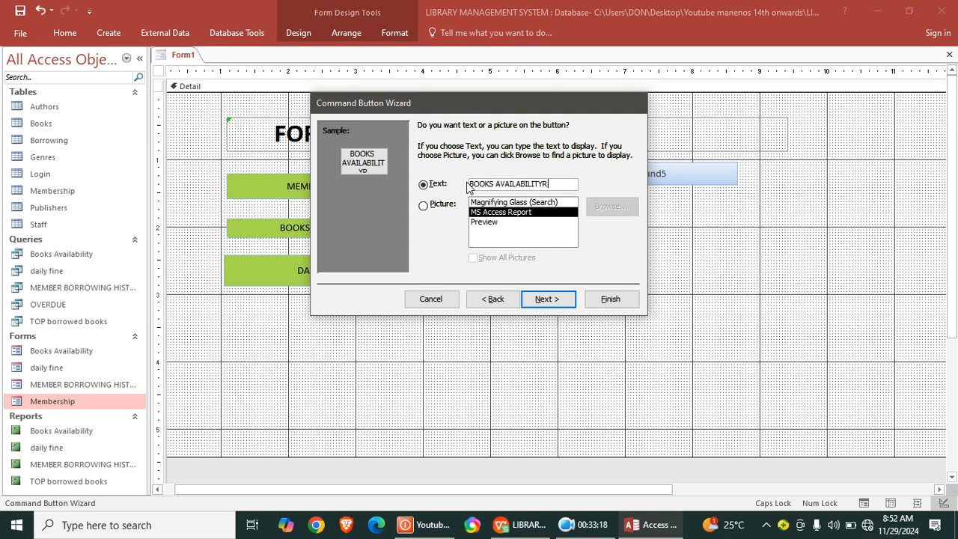
key("BackSpace")
type("REPO")
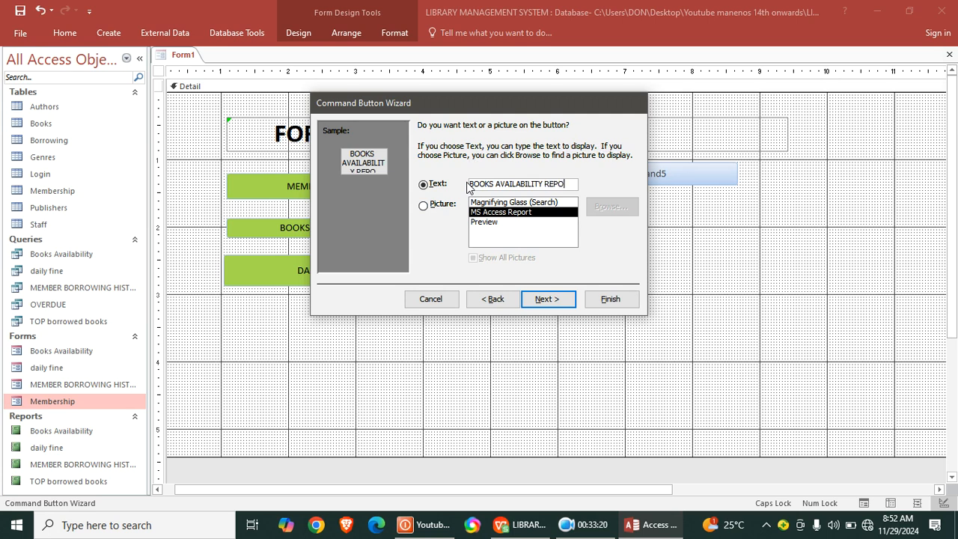
type("TT")
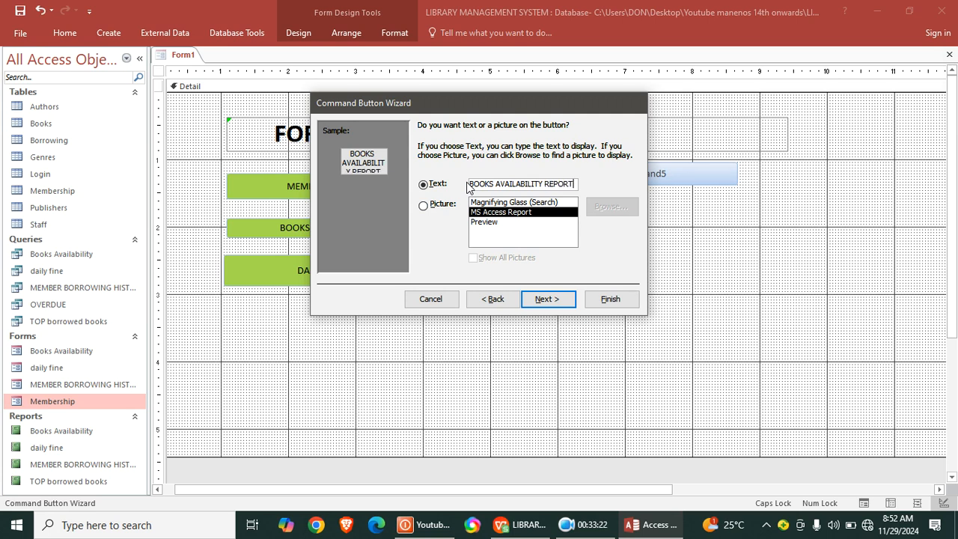
left_click(621, 300)
left_click(711, 227)
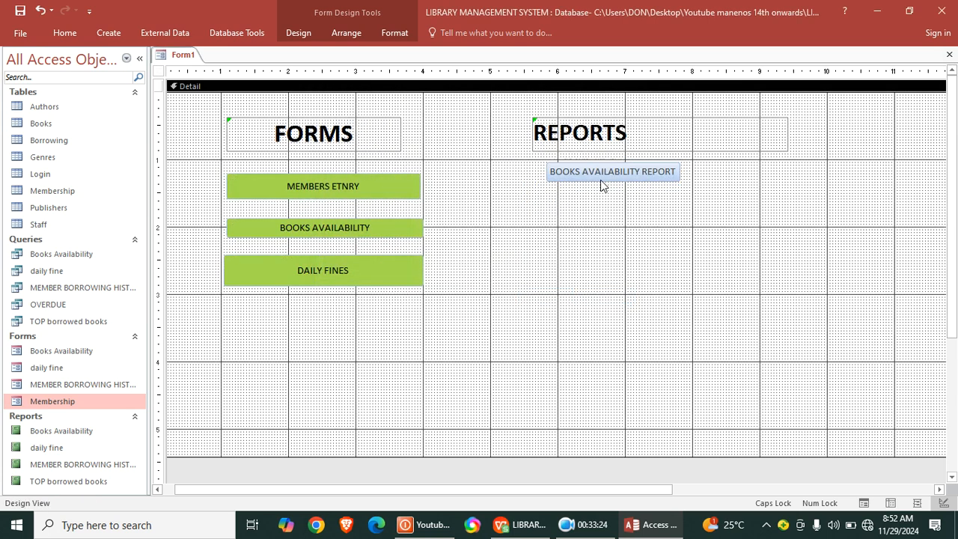
left_click_drag(594, 176, 597, 185)
left_click(680, 261)
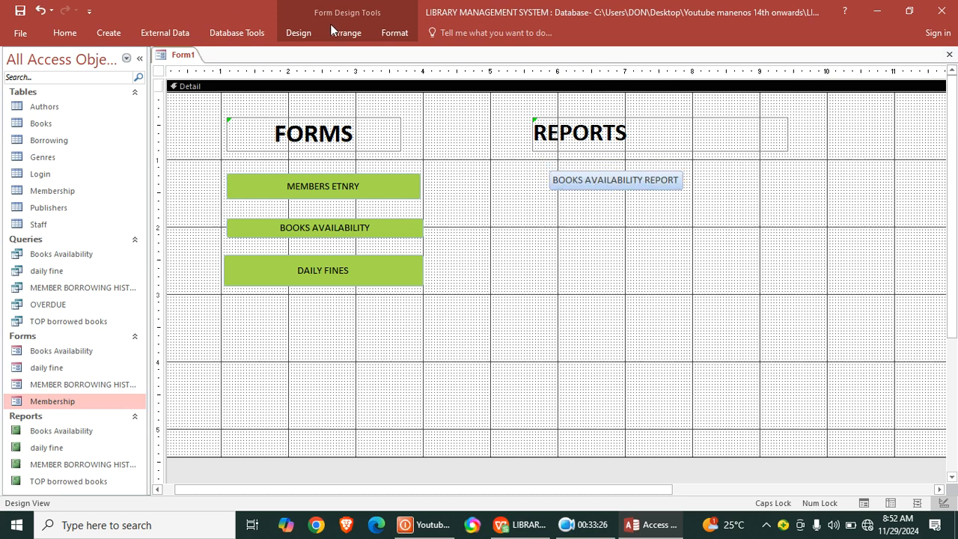
- Draw a command button about 2.1 inches wide below BOOKS AVAILABILITY REPORT that opens the MEMBER BORROWING HISTORY report
left_click(298, 32)
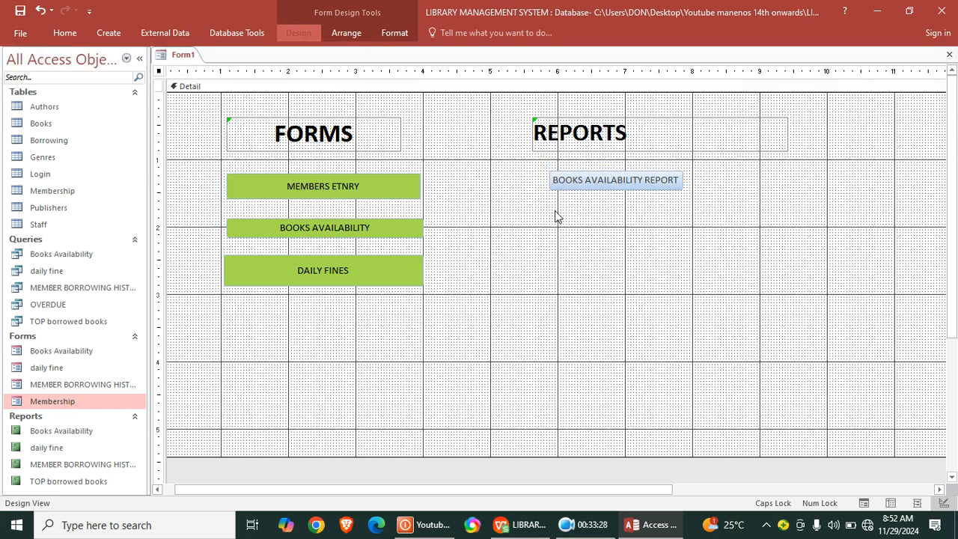
left_click_drag(553, 210, 696, 232)
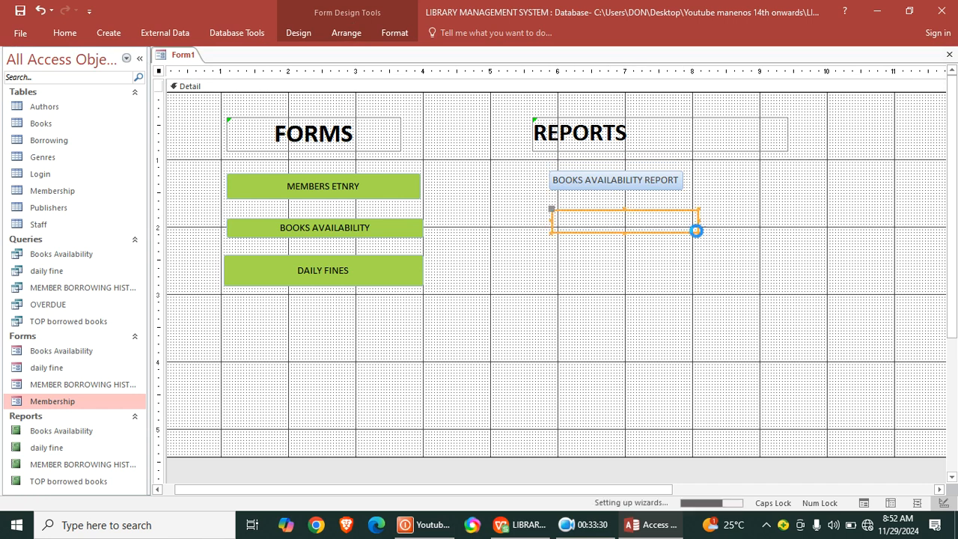
left_click(449, 214)
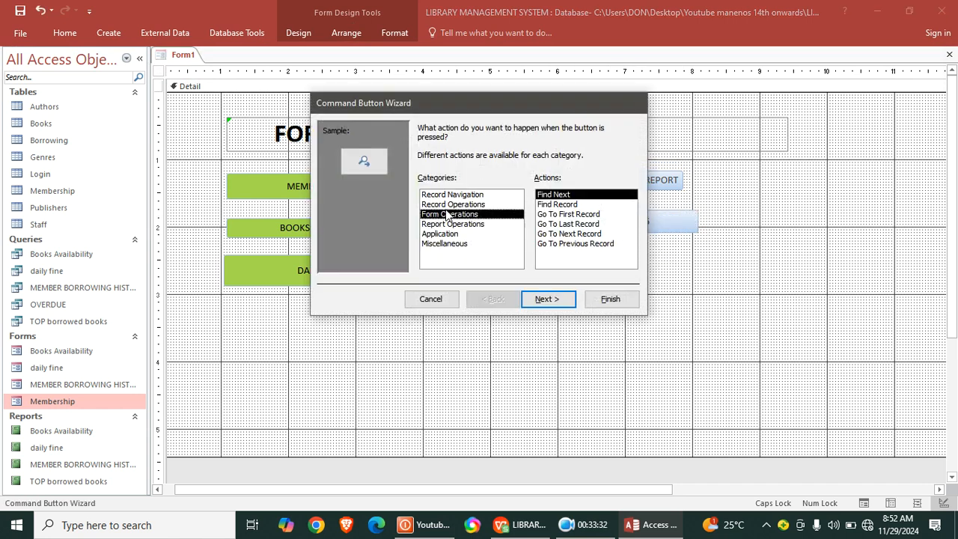
left_click(457, 225)
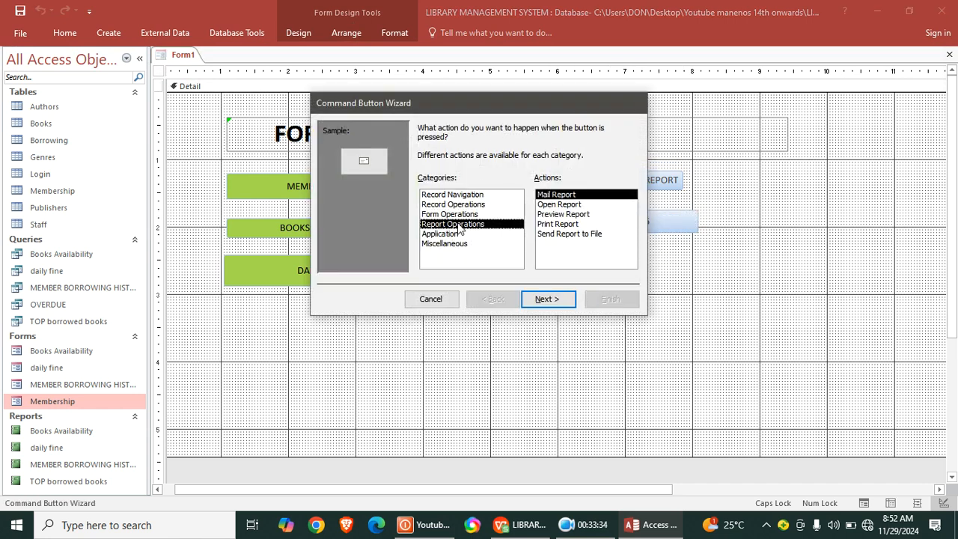
left_click(563, 205)
left_click(545, 299)
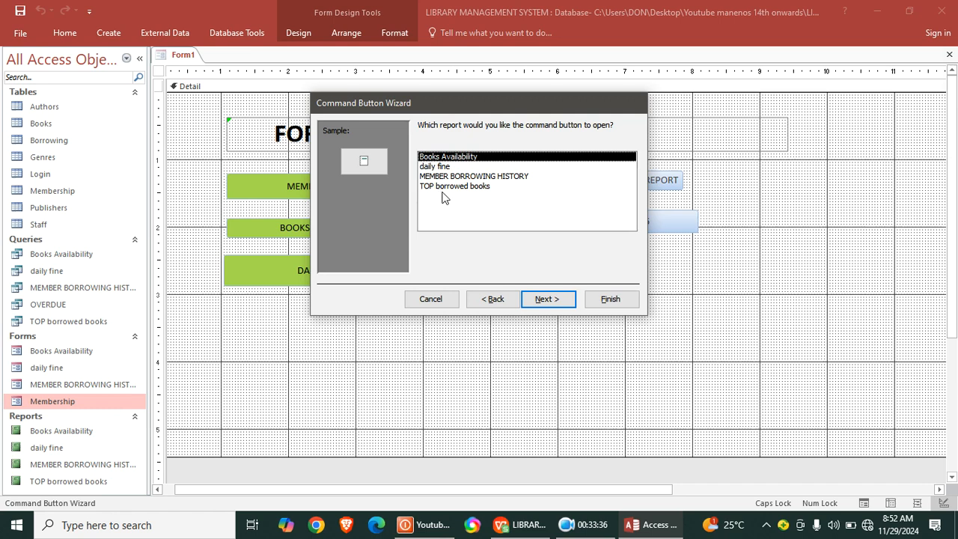
left_click(470, 176)
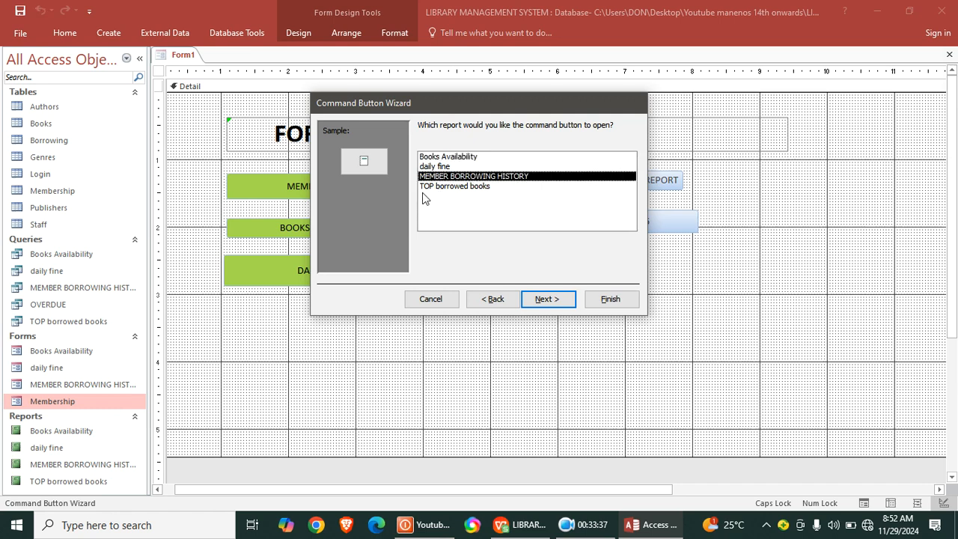
left_click(557, 303)
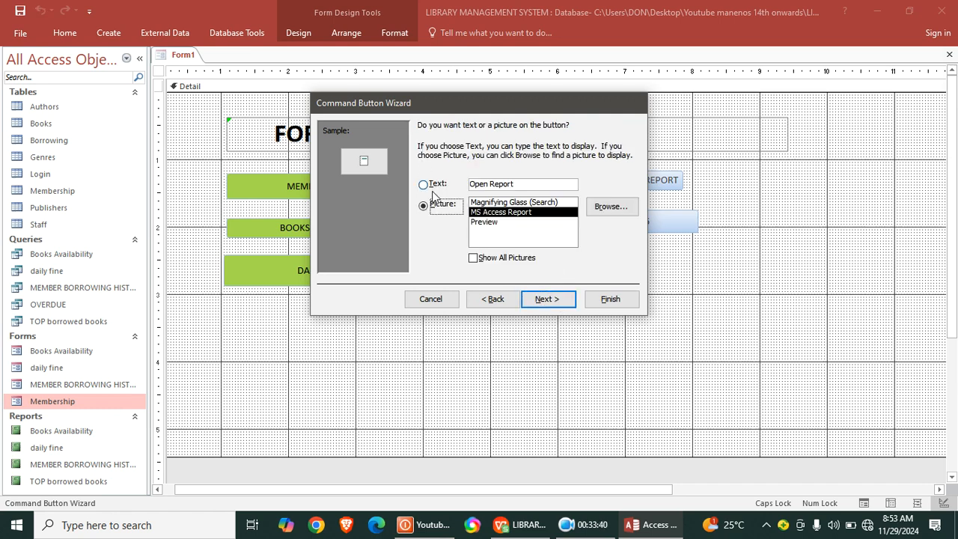
- Caption the new command button "BORROWING HISTORY" and finish its wizard
left_click(441, 189)
left_click_drag(530, 187, 470, 184)
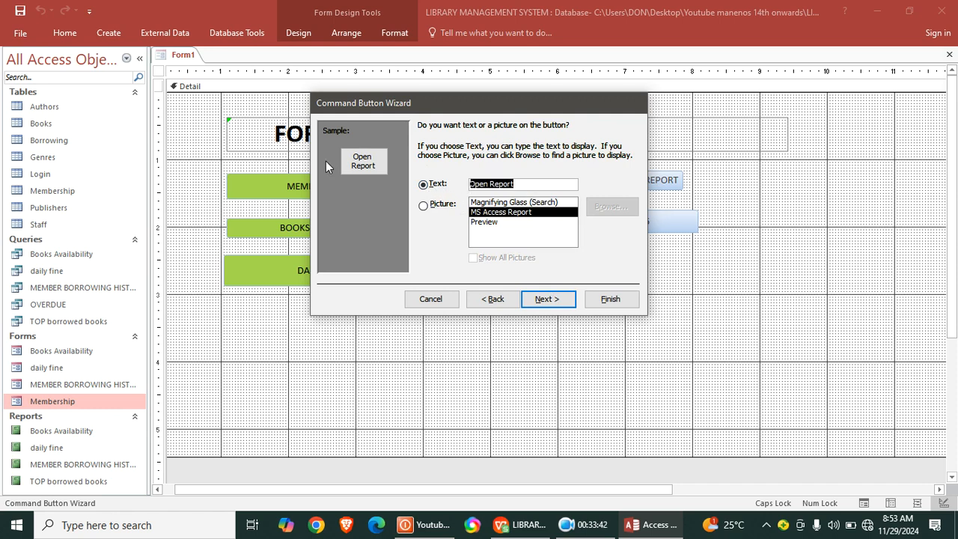
type("BORROWING ")
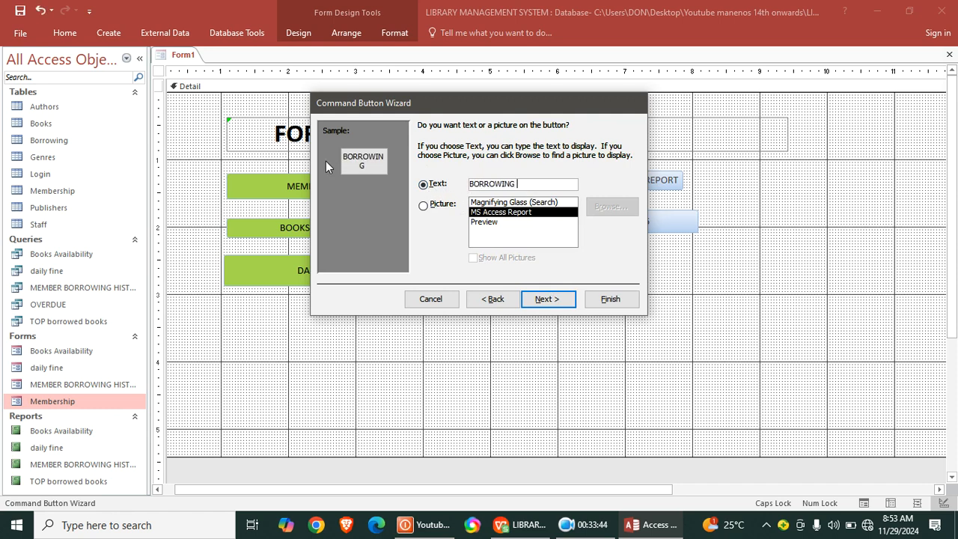
type("HISTORY")
left_click(618, 302)
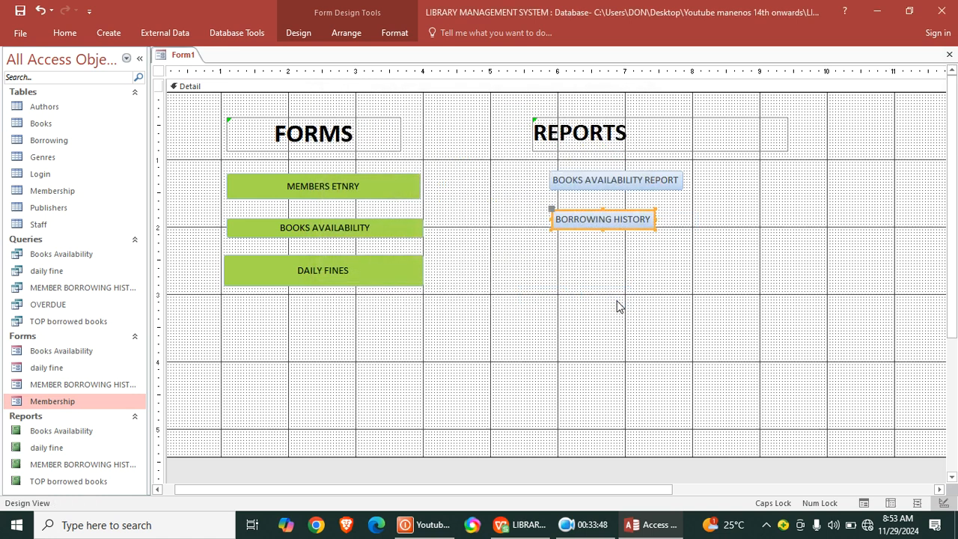
left_click(612, 296)
- Nudge the BORROWING HISTORY button down and to the right, and enlarge it to about 2 inches wide and 0.4 inch high
left_click(609, 223)
left_click_drag(614, 226, 619, 230)
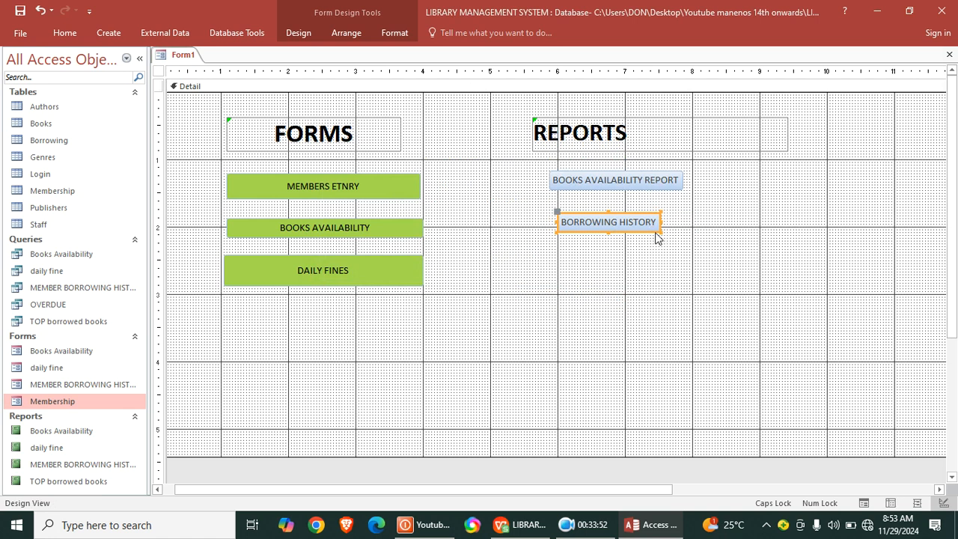
left_click_drag(659, 232, 690, 241)
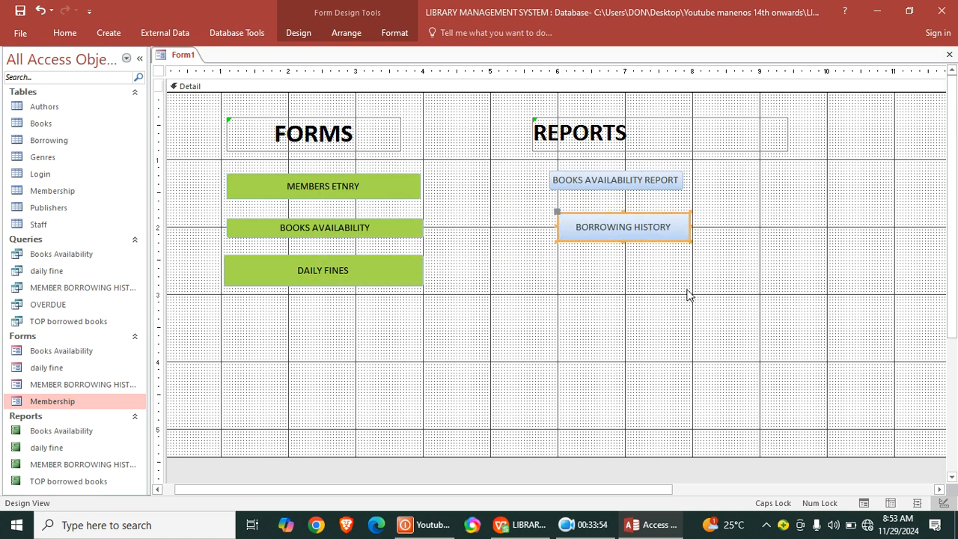
- Set the background color of the form's Detail section to dark blue
right_click(472, 272)
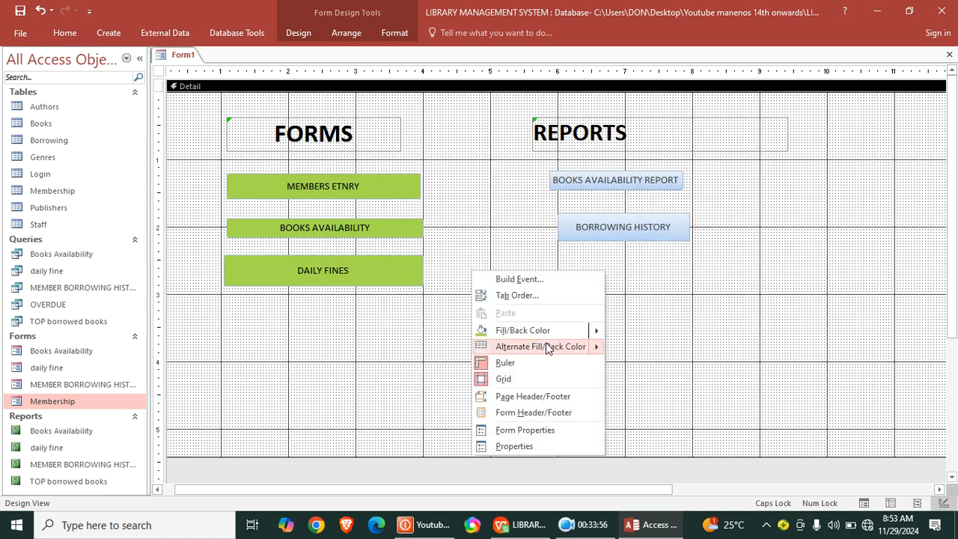
mouse_move(596, 330)
left_click(669, 422)
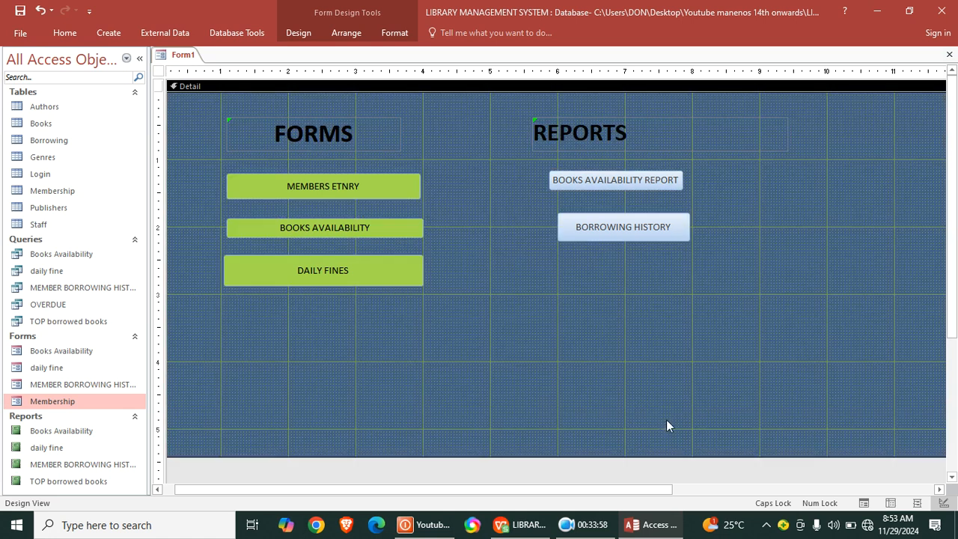
- Save the form as MAINFORM and show it in Form View
left_click(20, 11)
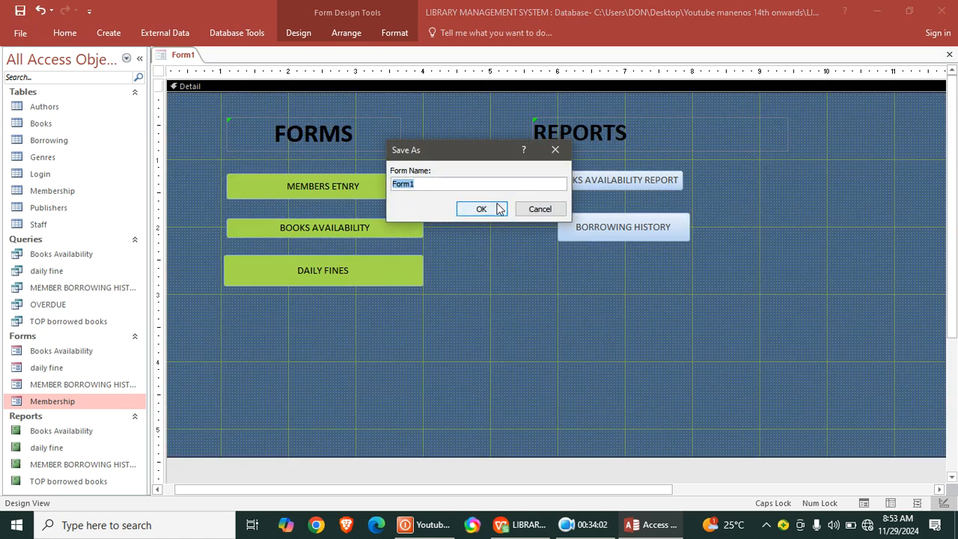
type("MAINFORM")
left_click(495, 208)
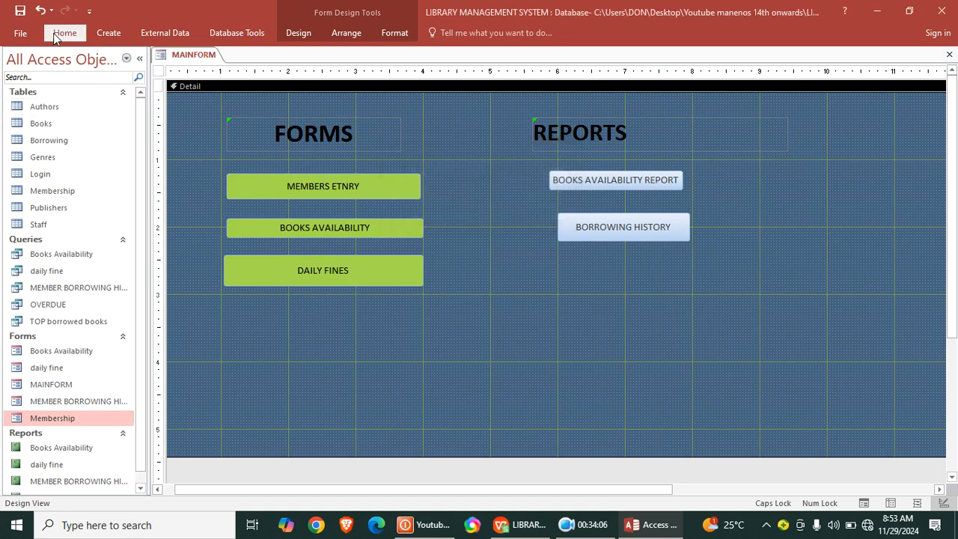
left_click(64, 33)
left_click(17, 64)
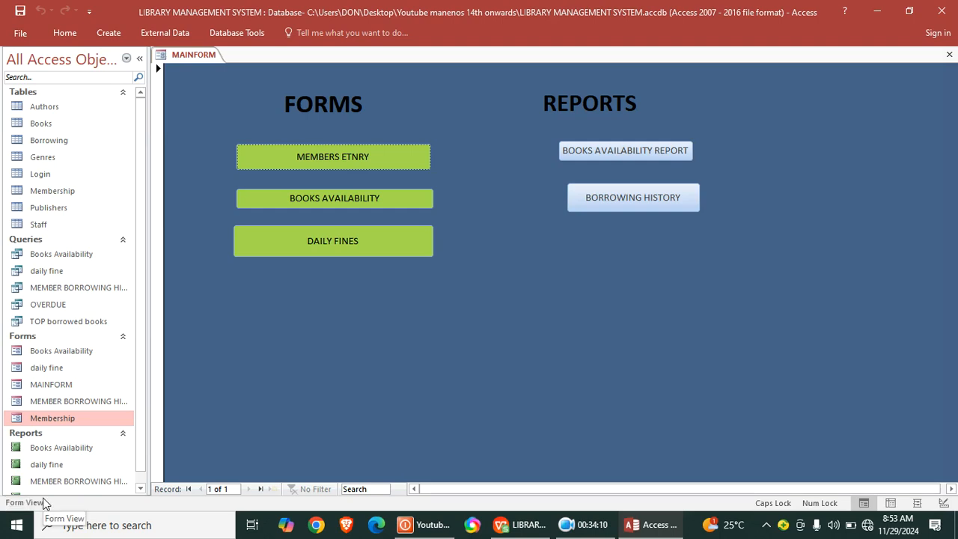
- Test the three buttons under FORMS by opening and closing the Membership, Books Availability and daily fine forms
left_click(353, 159)
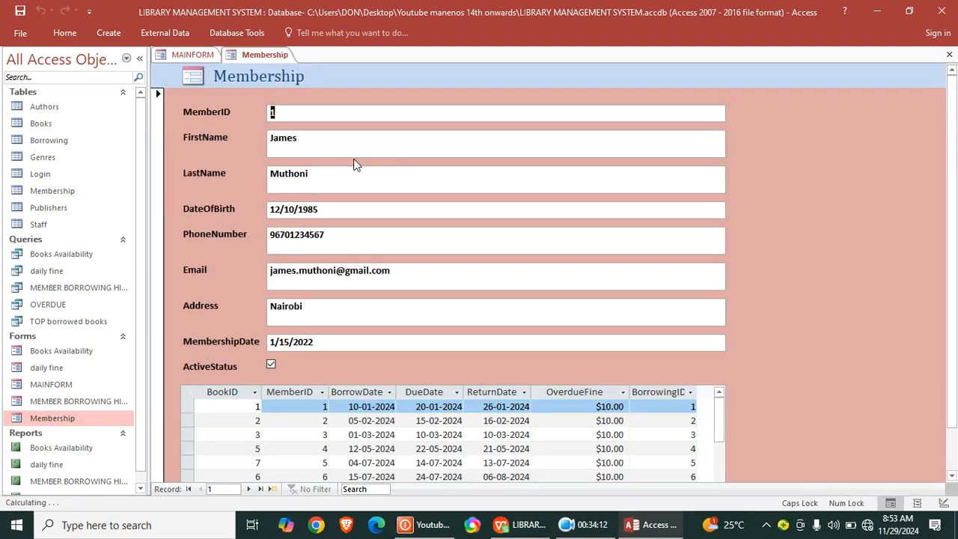
left_click(949, 54)
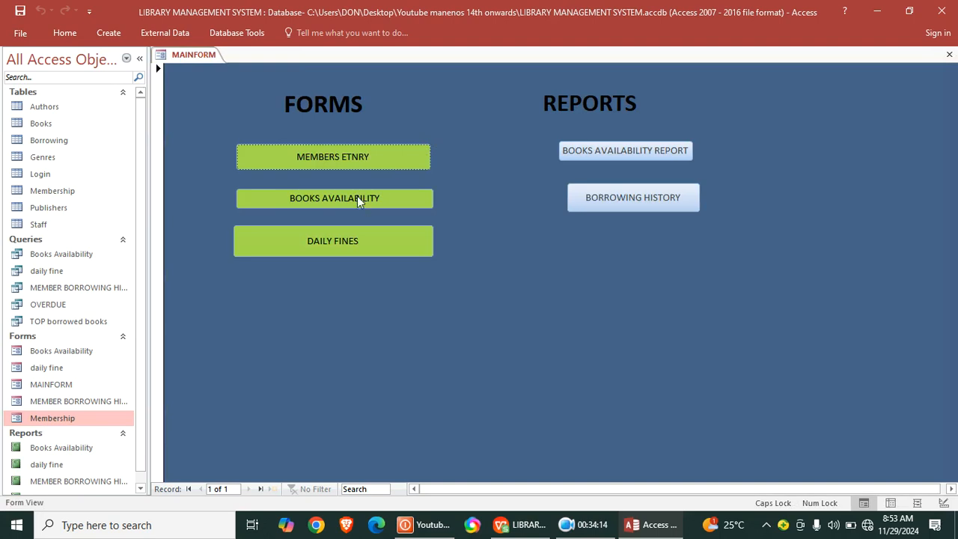
left_click(357, 199)
left_click(719, 76)
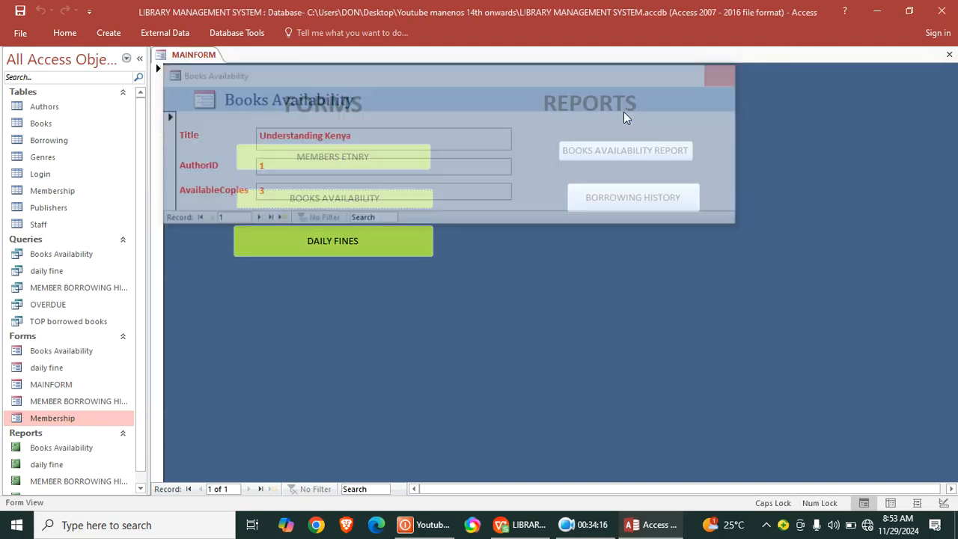
left_click(303, 253)
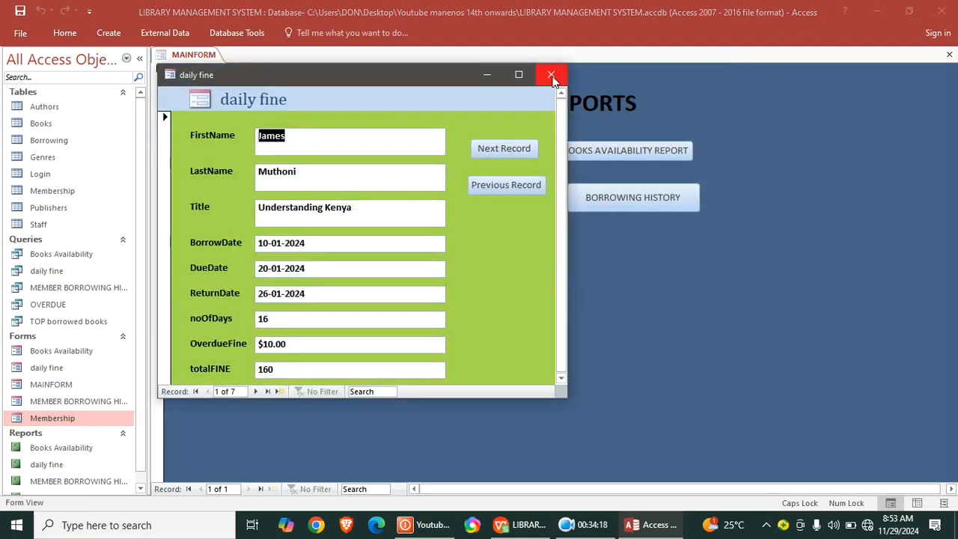
left_click(551, 75)
- Test the two buttons under REPORTS by opening the Books Availability report, closing it, and opening the MEMBER BORROWING HISTORY report
left_click(606, 150)
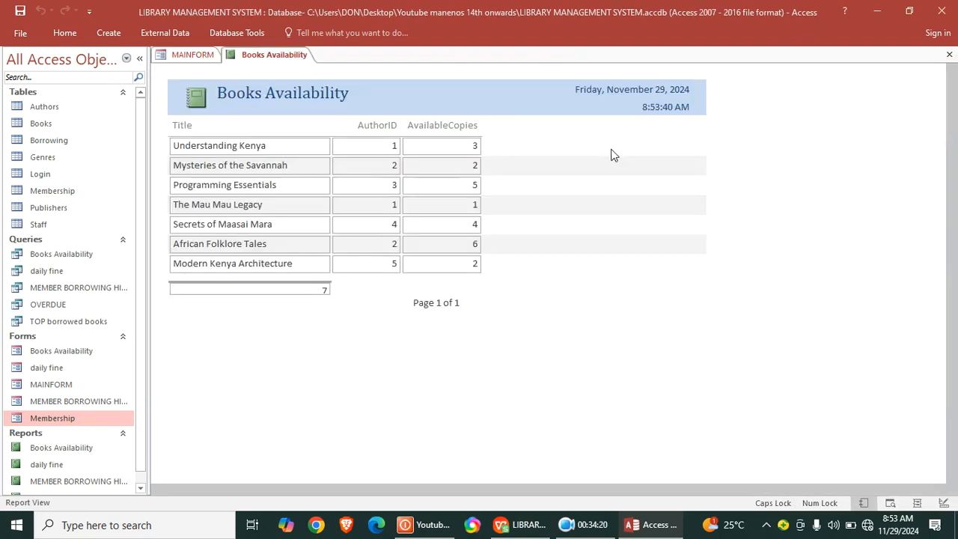
left_click(949, 55)
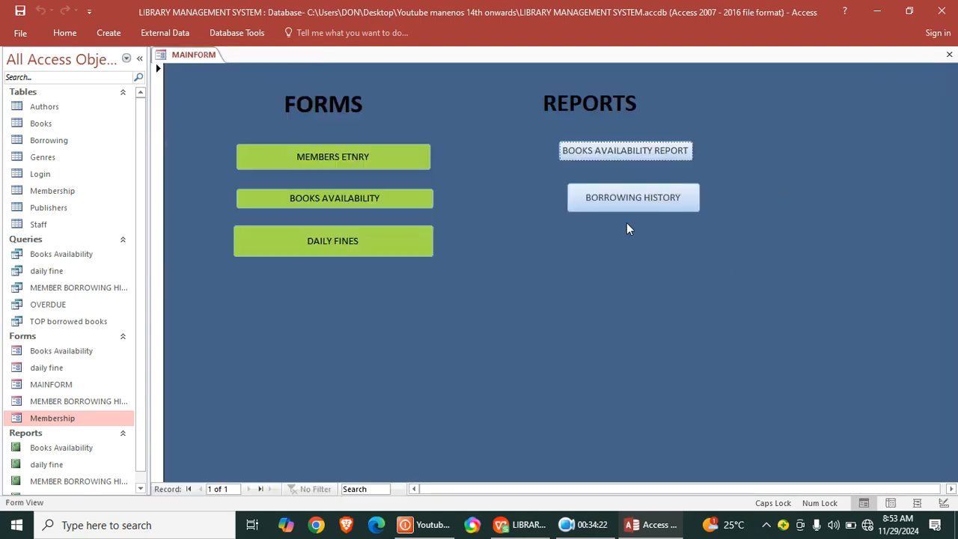
left_click(614, 198)
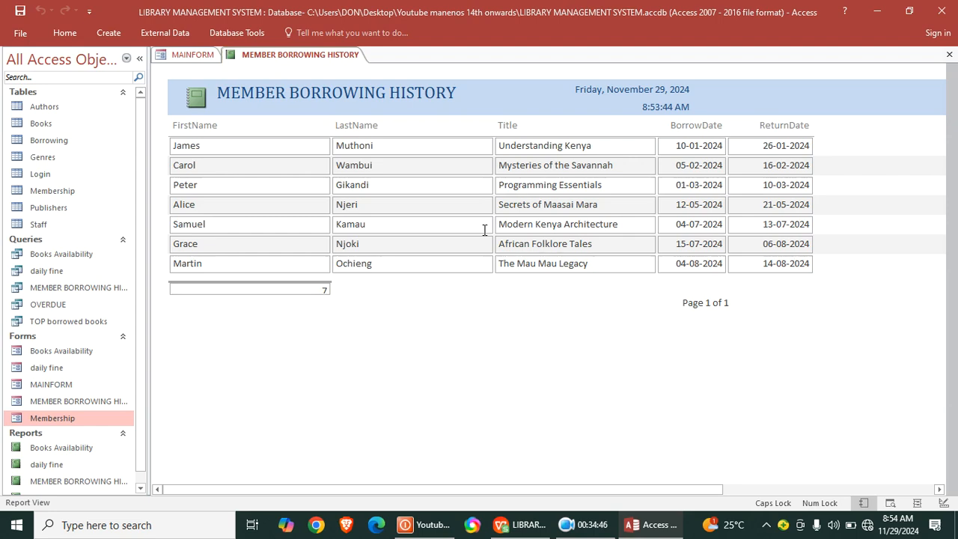
left_click(581, 530)
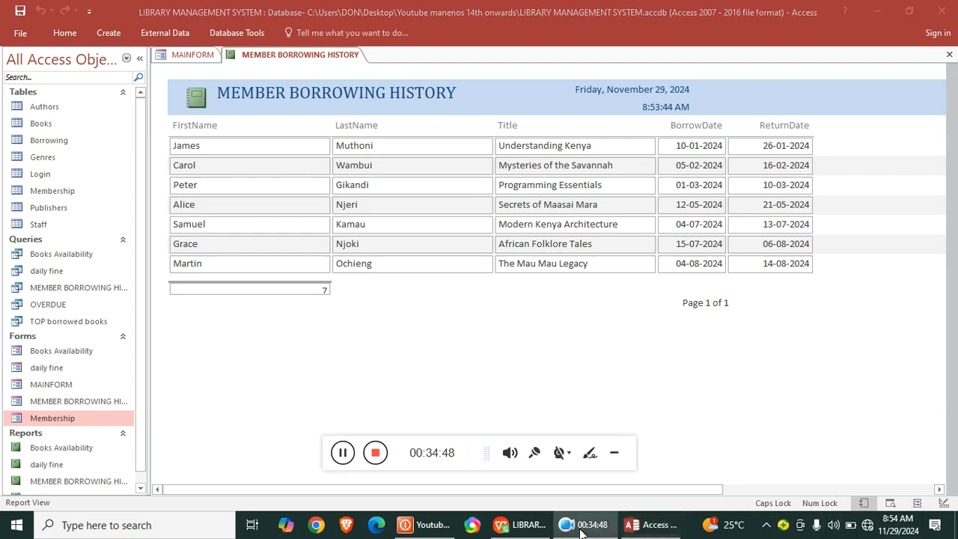